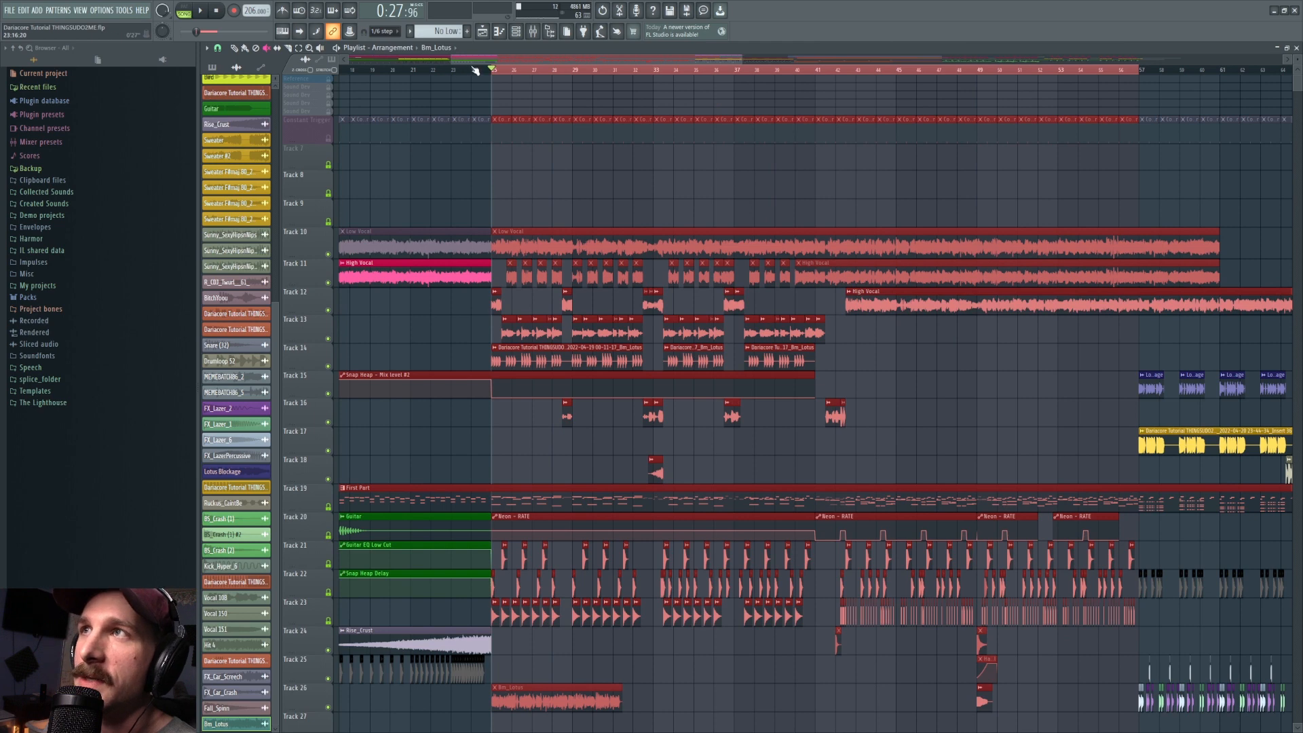
# Clear the time selection and play the arrangement from bar 21
pyautogui.click(411, 70)
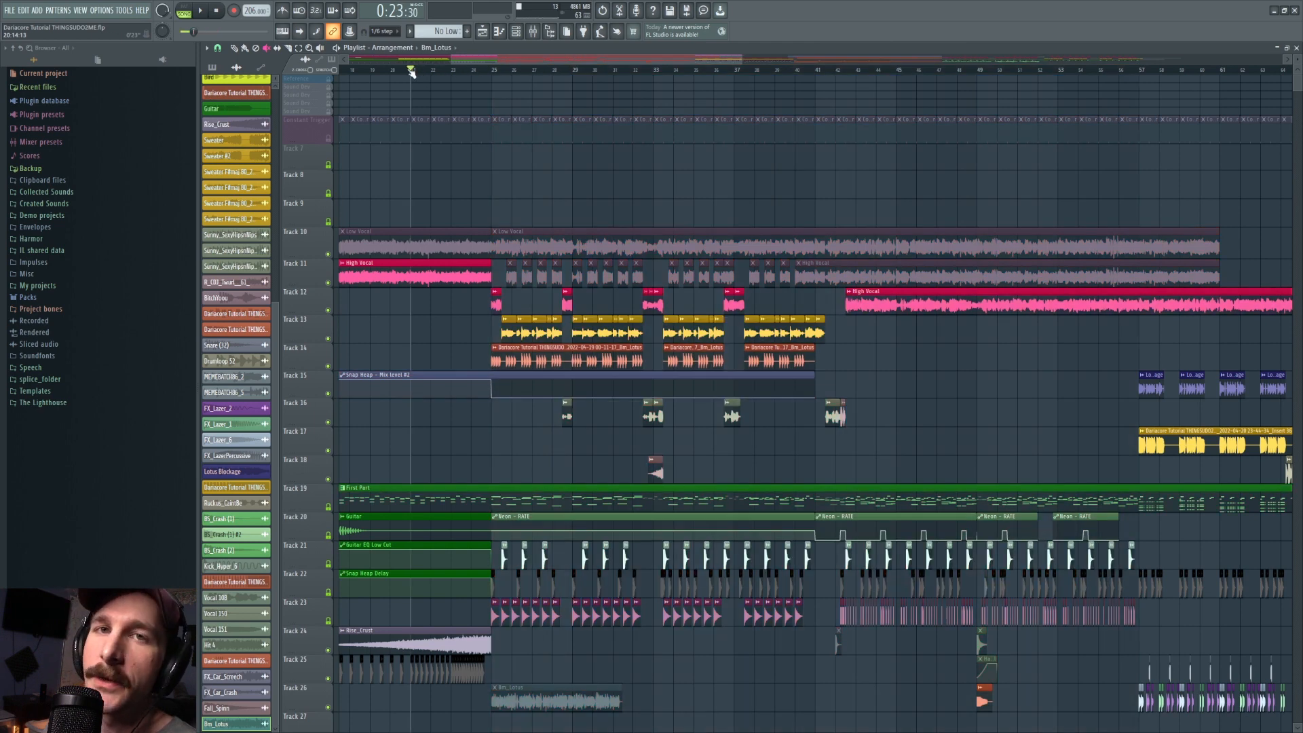
pyautogui.press('space')
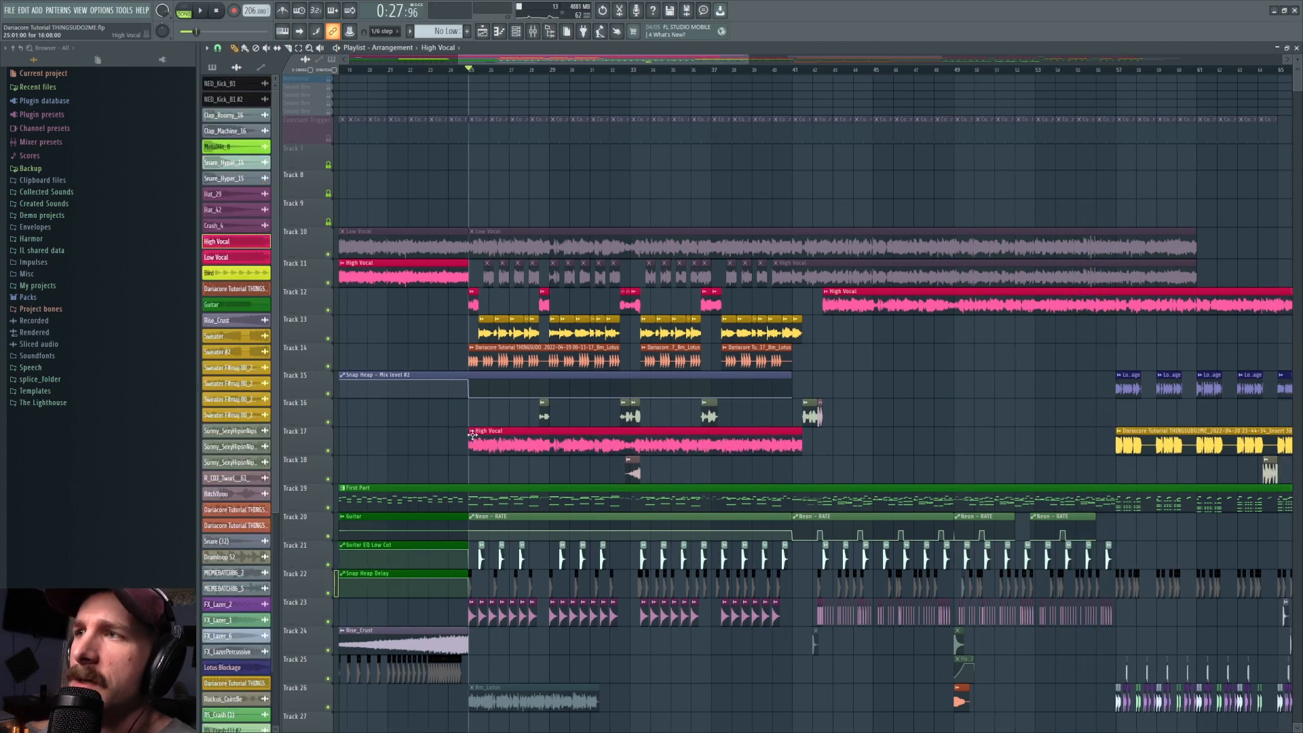
# Extend the start of the High Vocal clip on track 17 two bars earlier, to bar 23
pyautogui.scroll(3, 467, 72)
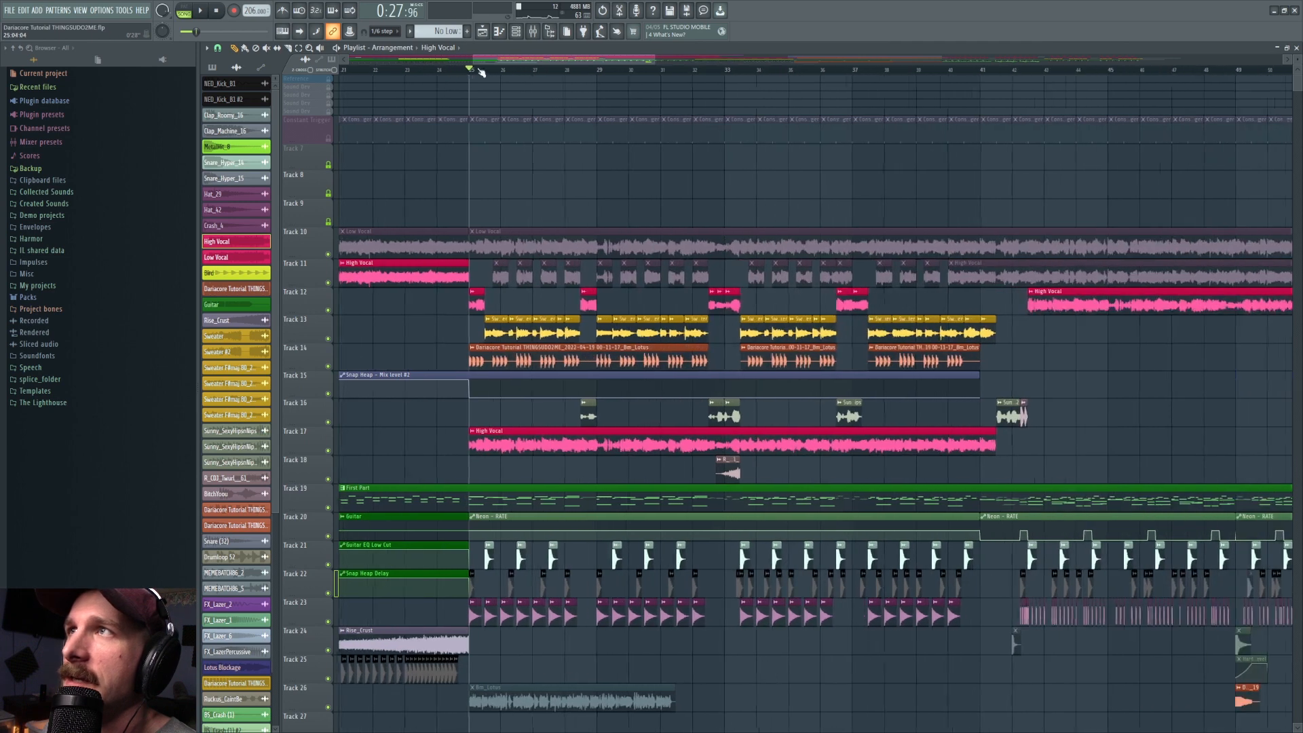
pyautogui.moveTo(494, 60); pyautogui.dragTo(489, 60)
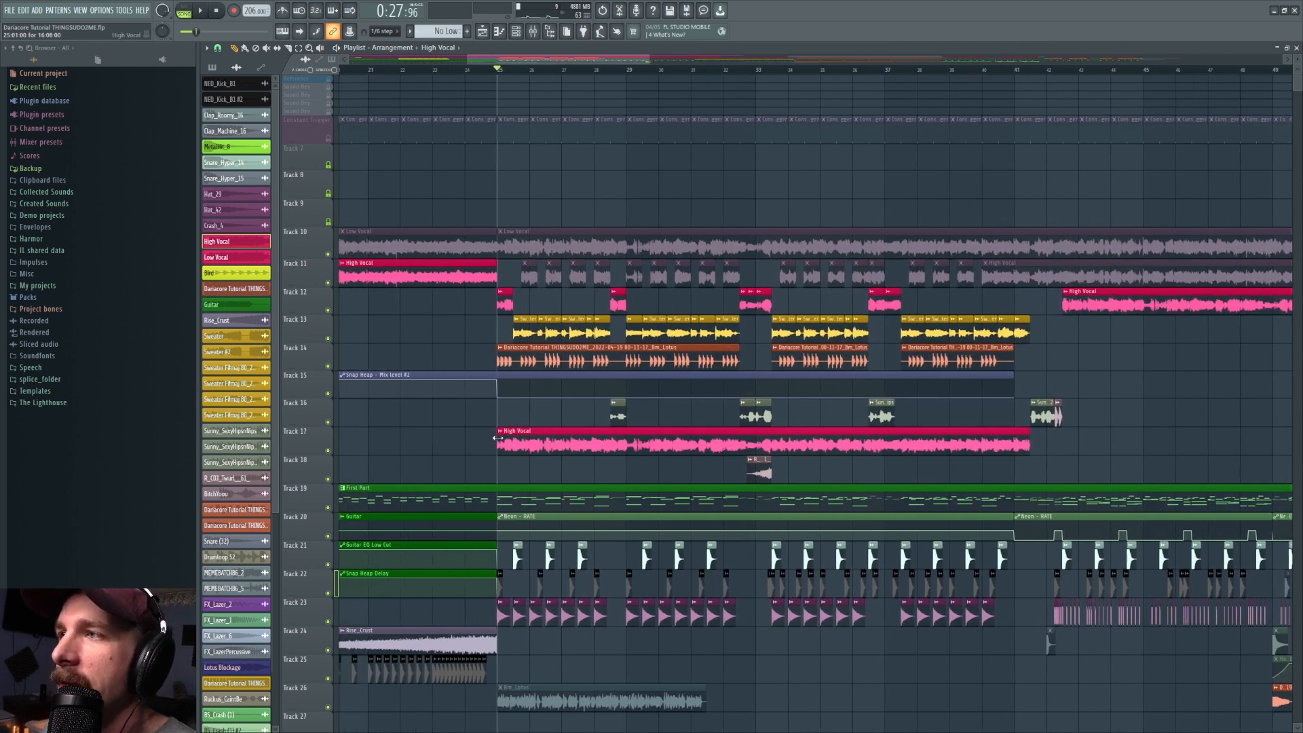
pyautogui.moveTo(498, 439); pyautogui.dragTo(440, 442)
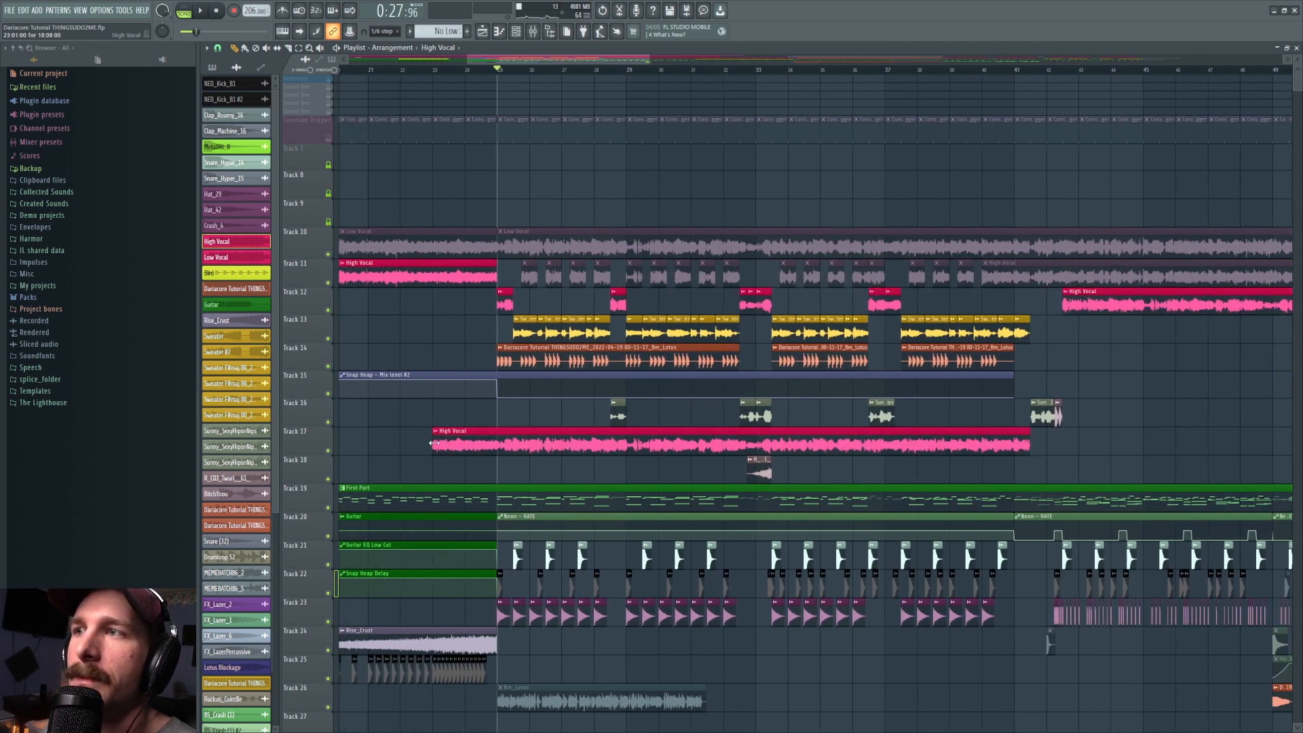
# Solo track 17 and place the playhead at the start of its High Vocal clip at bar 23
pyautogui.click(328, 311)
pyautogui.click(329, 283)
pyautogui.rightClick(328, 451)
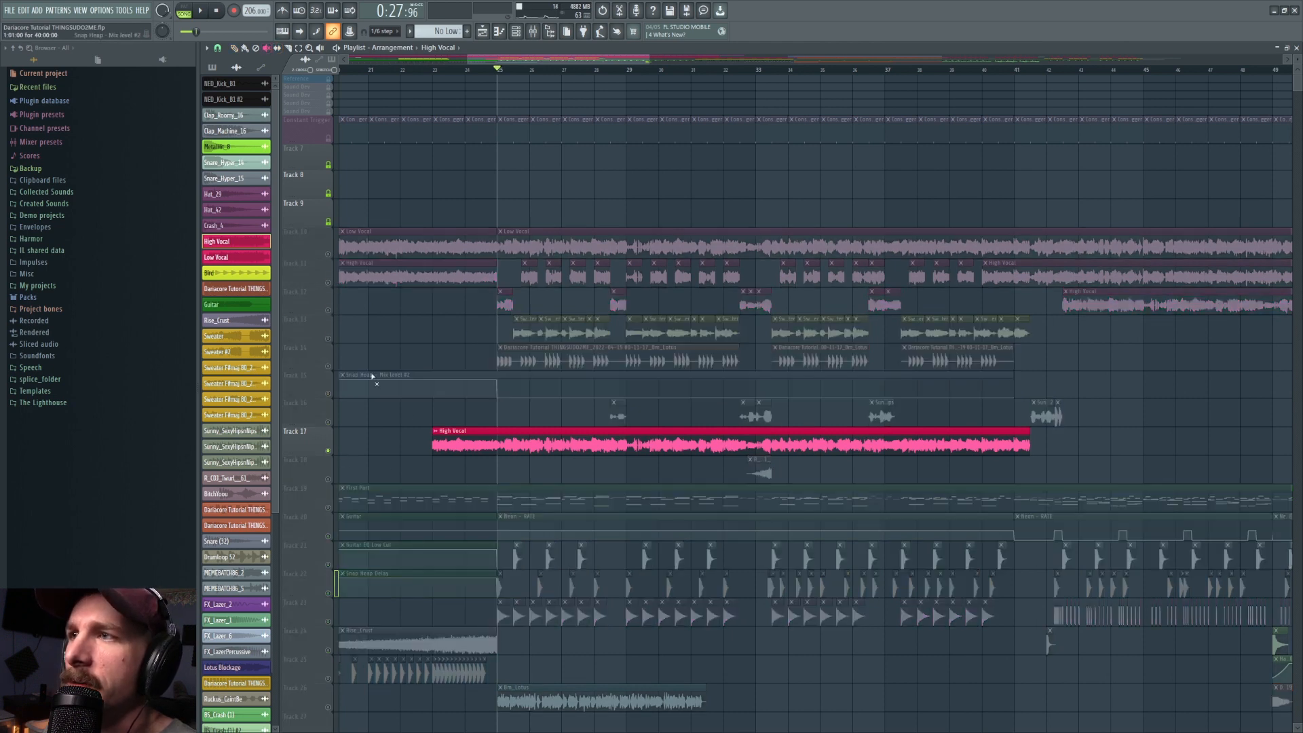
pyautogui.click(443, 70)
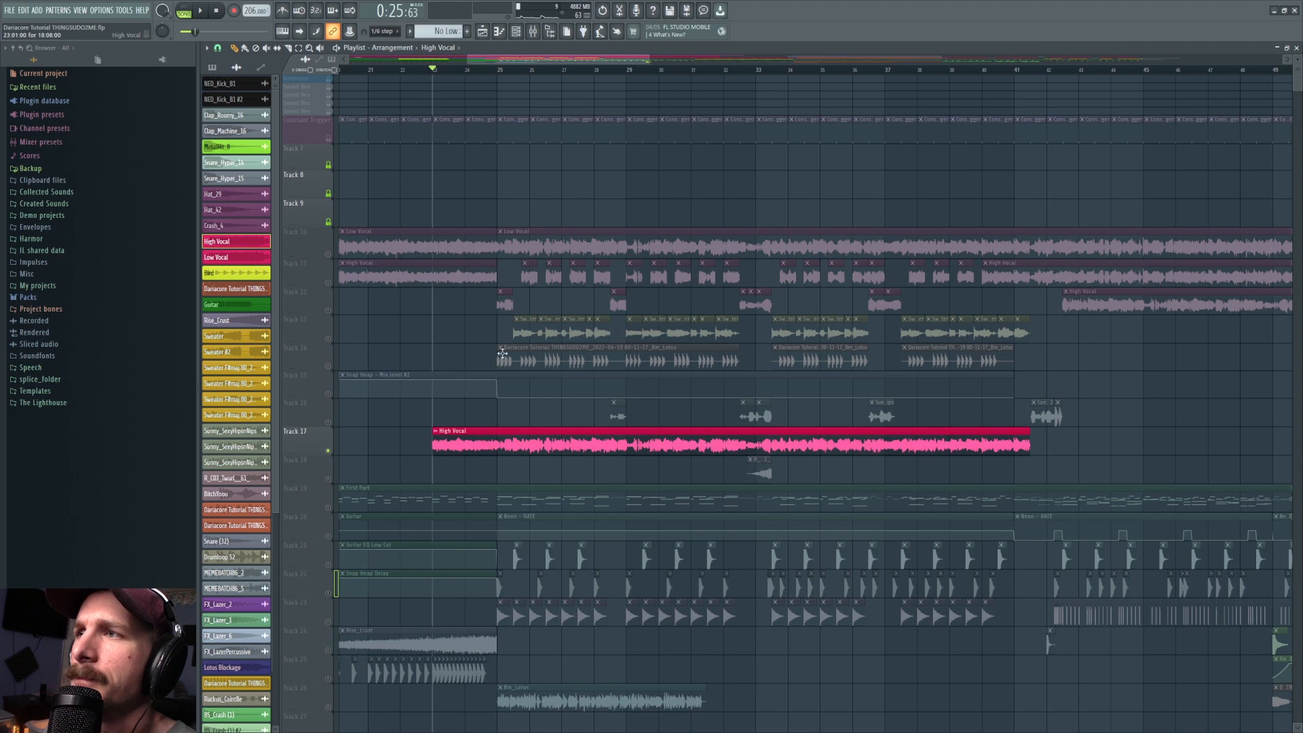
# Examine the time-stretching tempo options in the High Vocal sample's settings and close them
pyautogui.rightClick(465, 208)
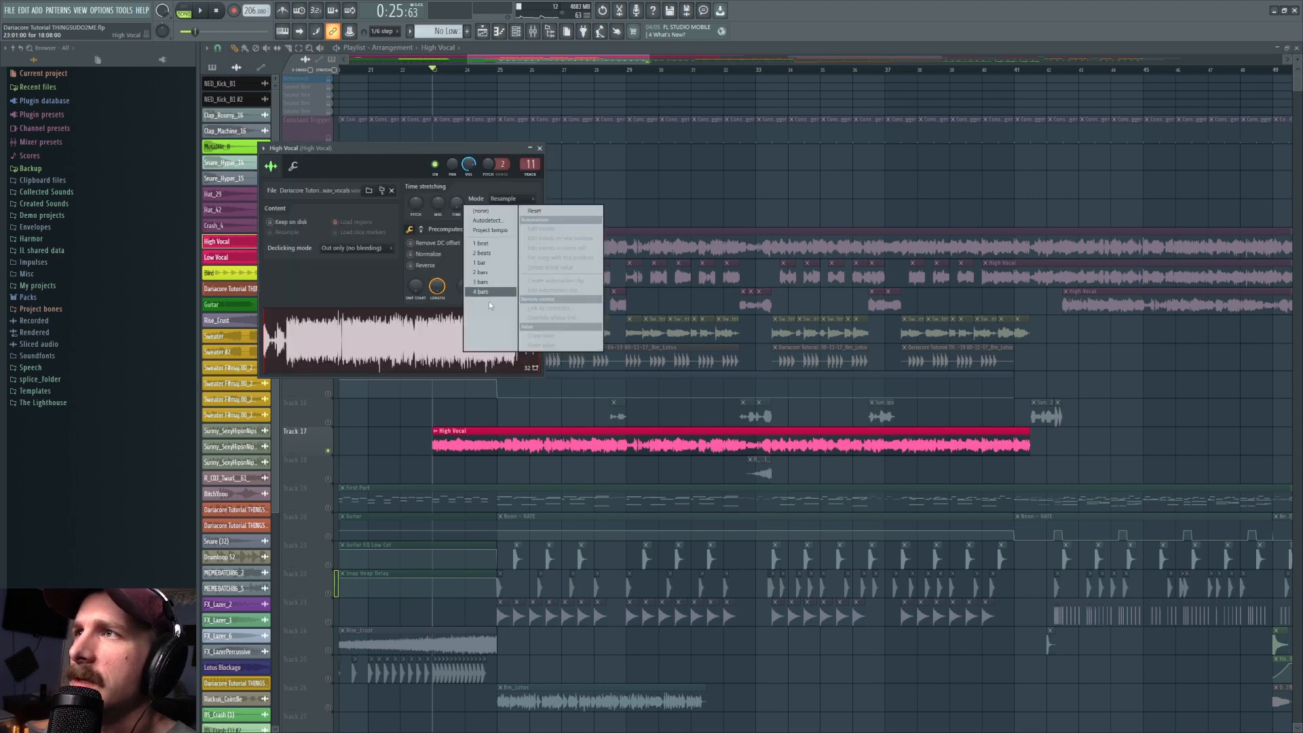
pyautogui.click(489, 229)
pyautogui.rightClick(459, 206)
pyautogui.click(475, 212)
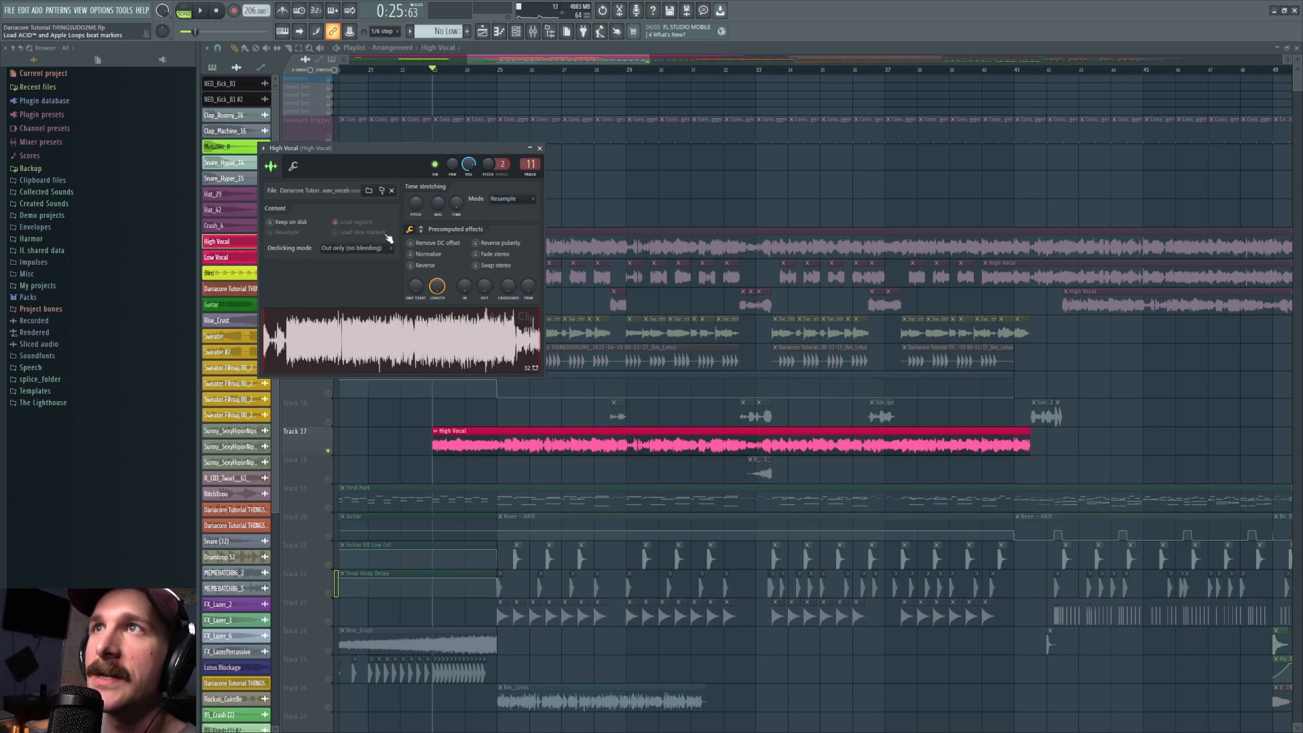
pyautogui.press('Escape')
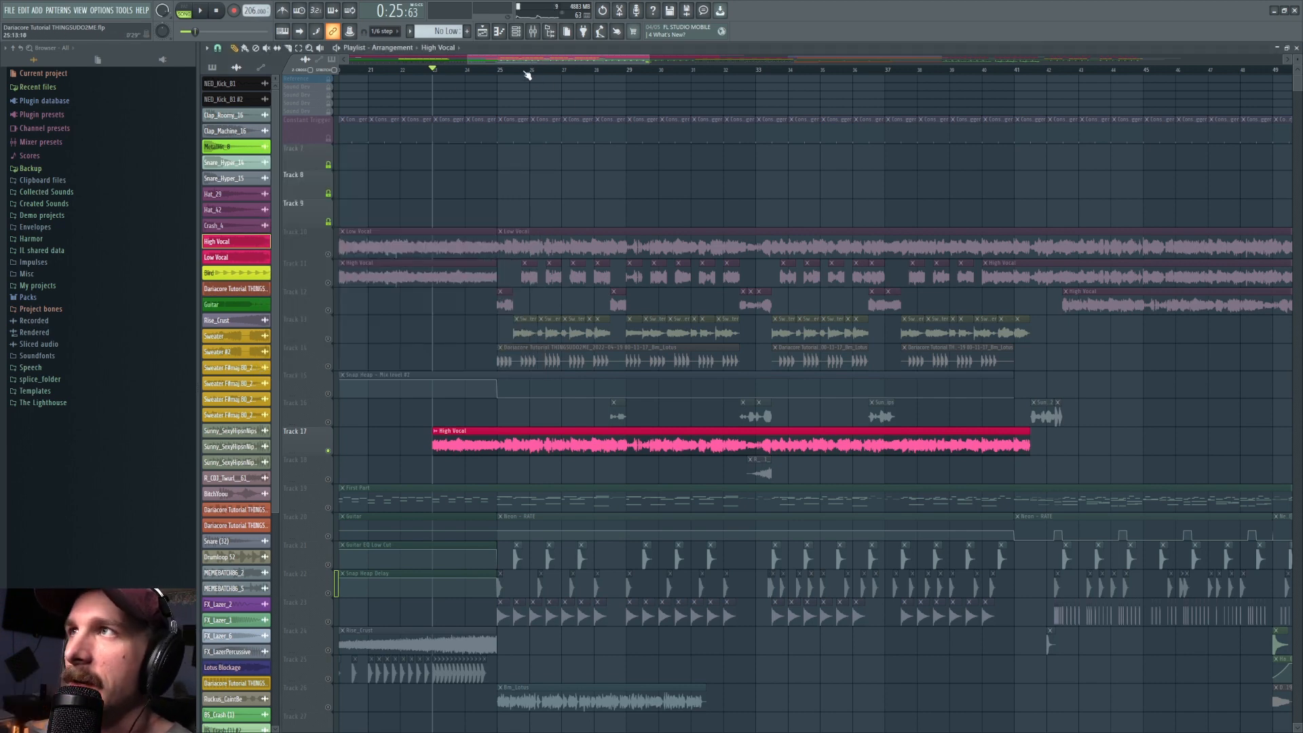
# Play the soloed High Vocal clip from bar 23 and return the playhead to bar 25
pyautogui.scroll(2, 529, 76)
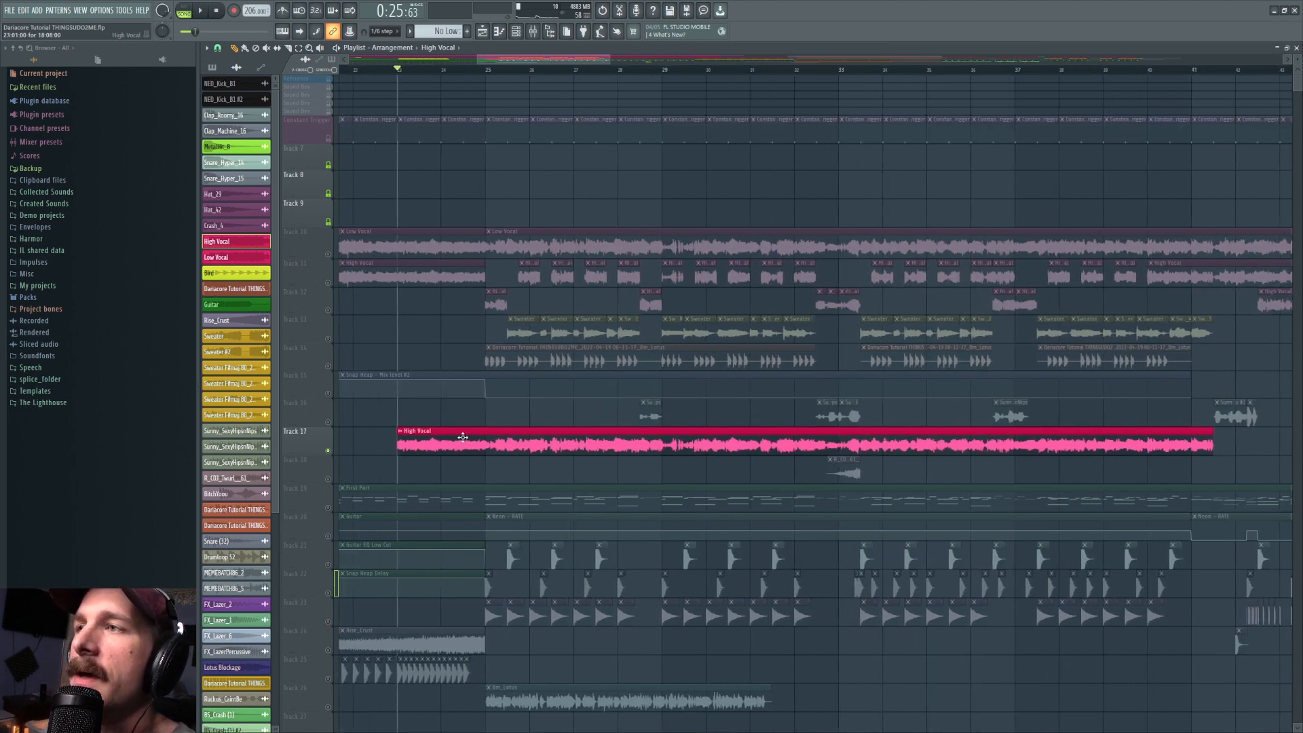
pyautogui.click(486, 70)
pyautogui.click(399, 71)
pyautogui.press('space')
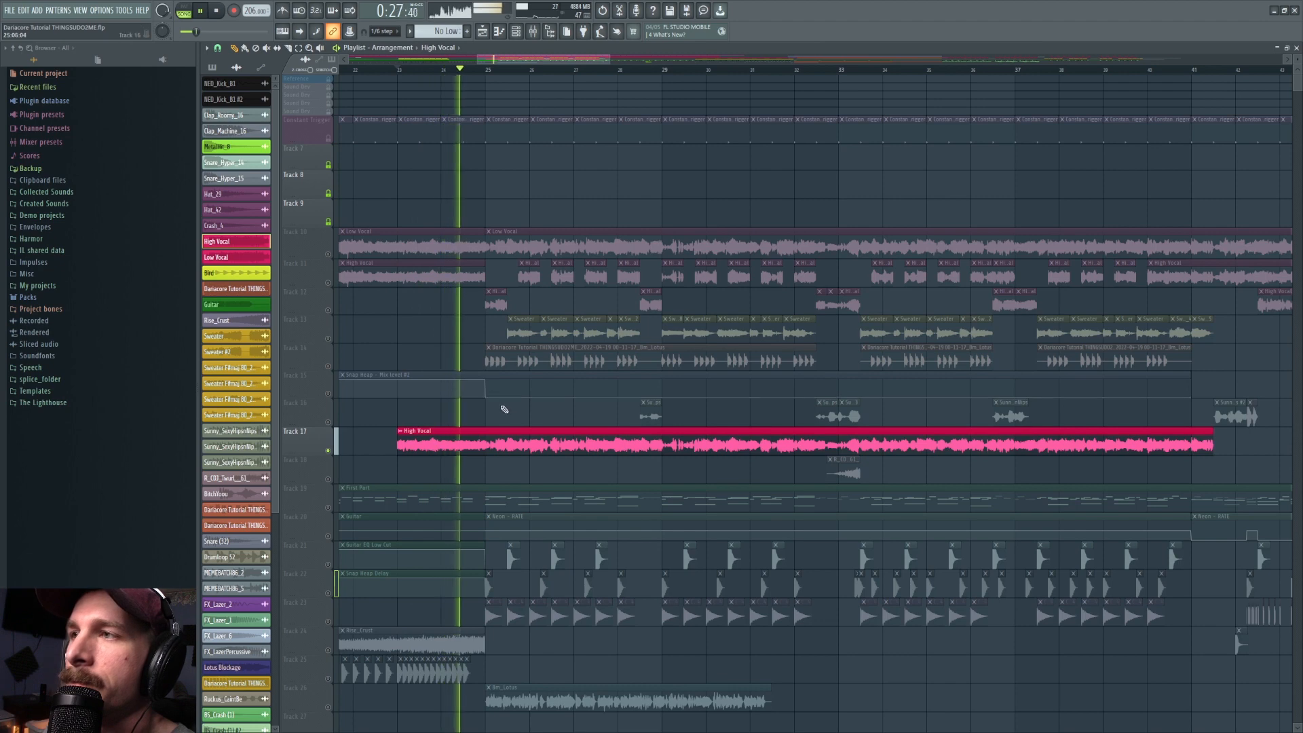
pyautogui.press('space')
pyautogui.click(488, 72)
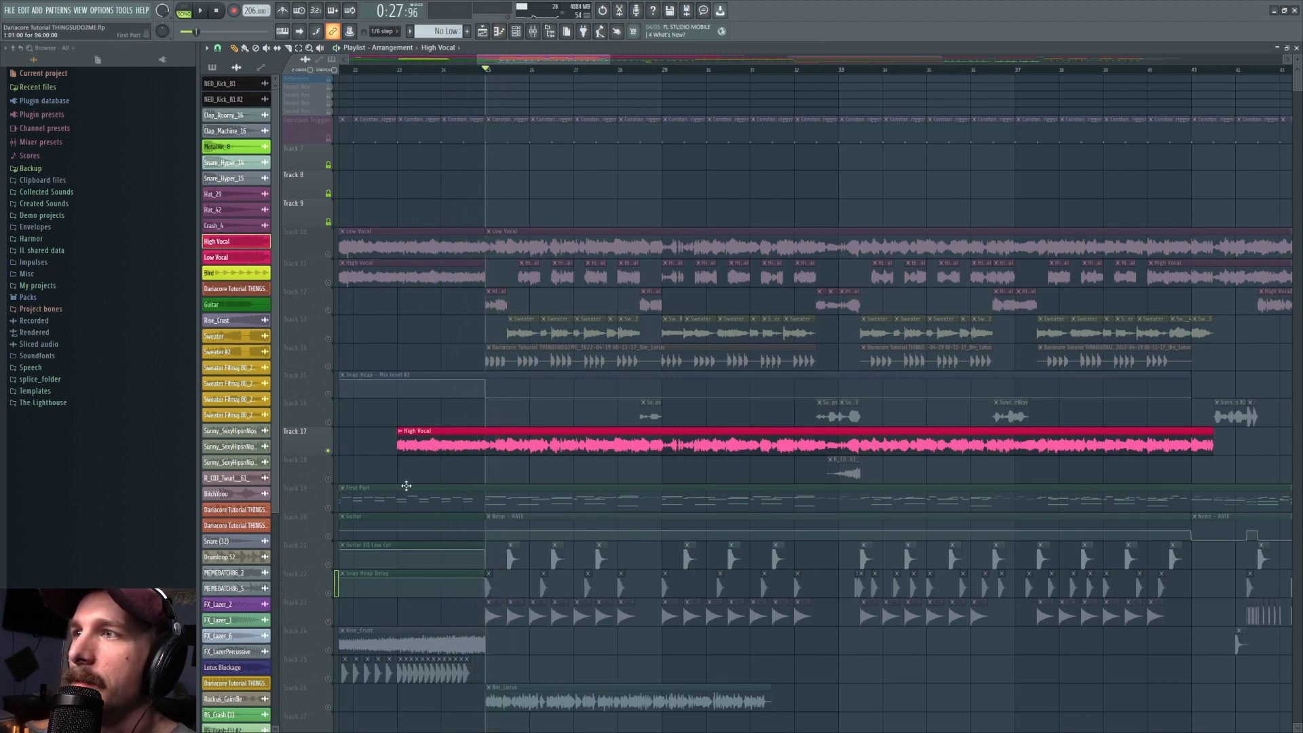
# Unmute the First Part pattern on track 19 and listen to it together with the High Vocal from bar 25
pyautogui.scroll(-3, 578, 72)
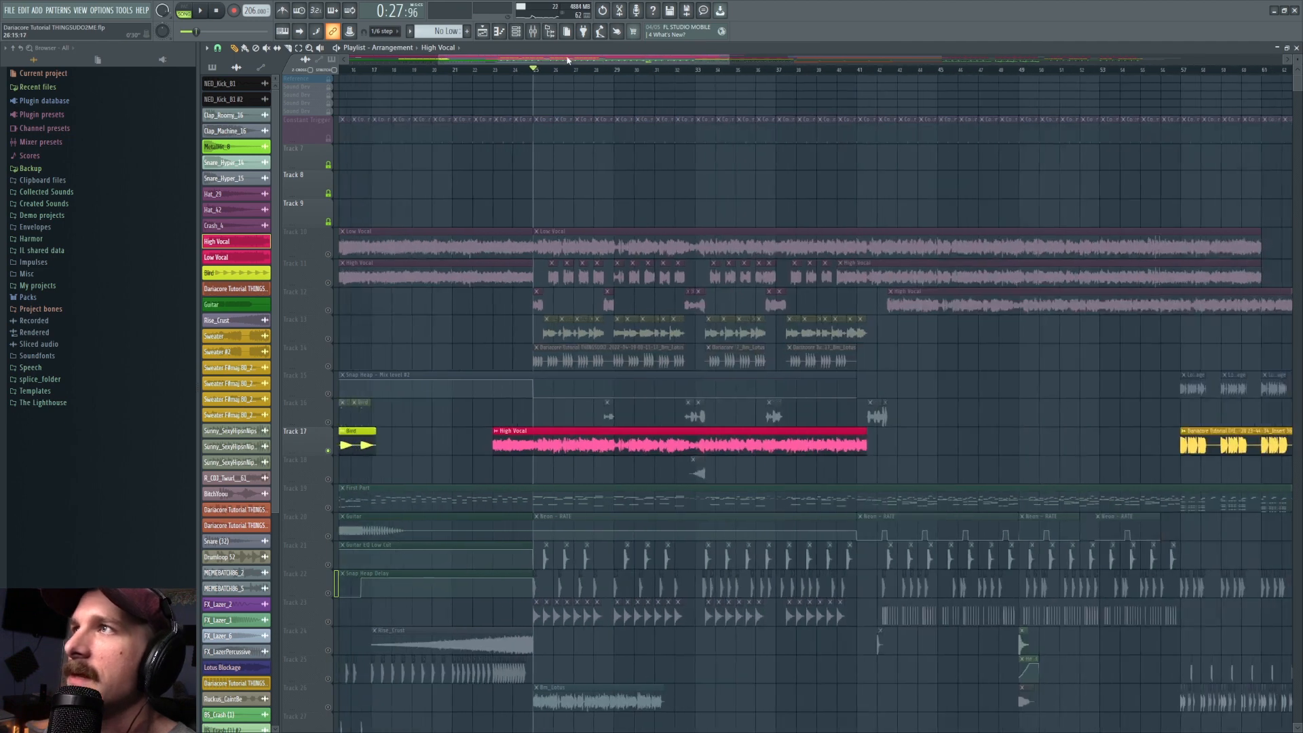
pyautogui.click(332, 511)
pyautogui.press('space')
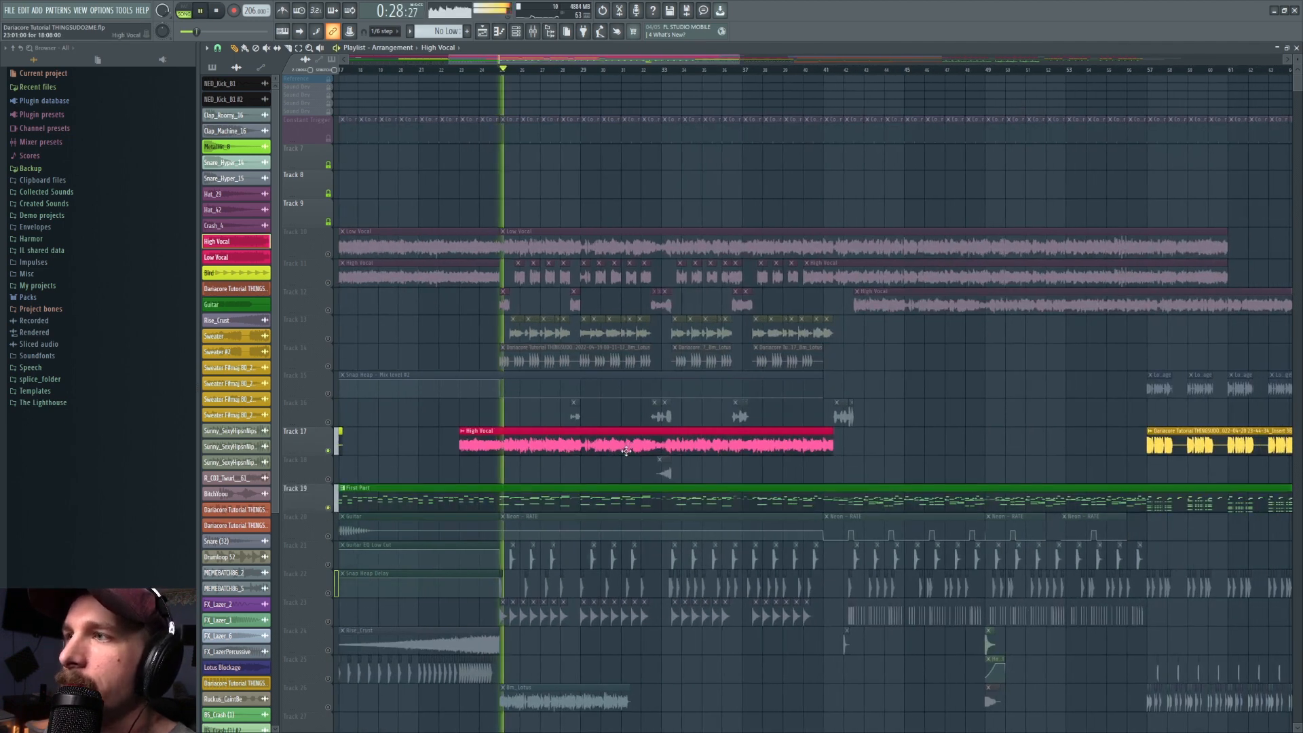
pyautogui.press('space')
pyautogui.click(533, 34)
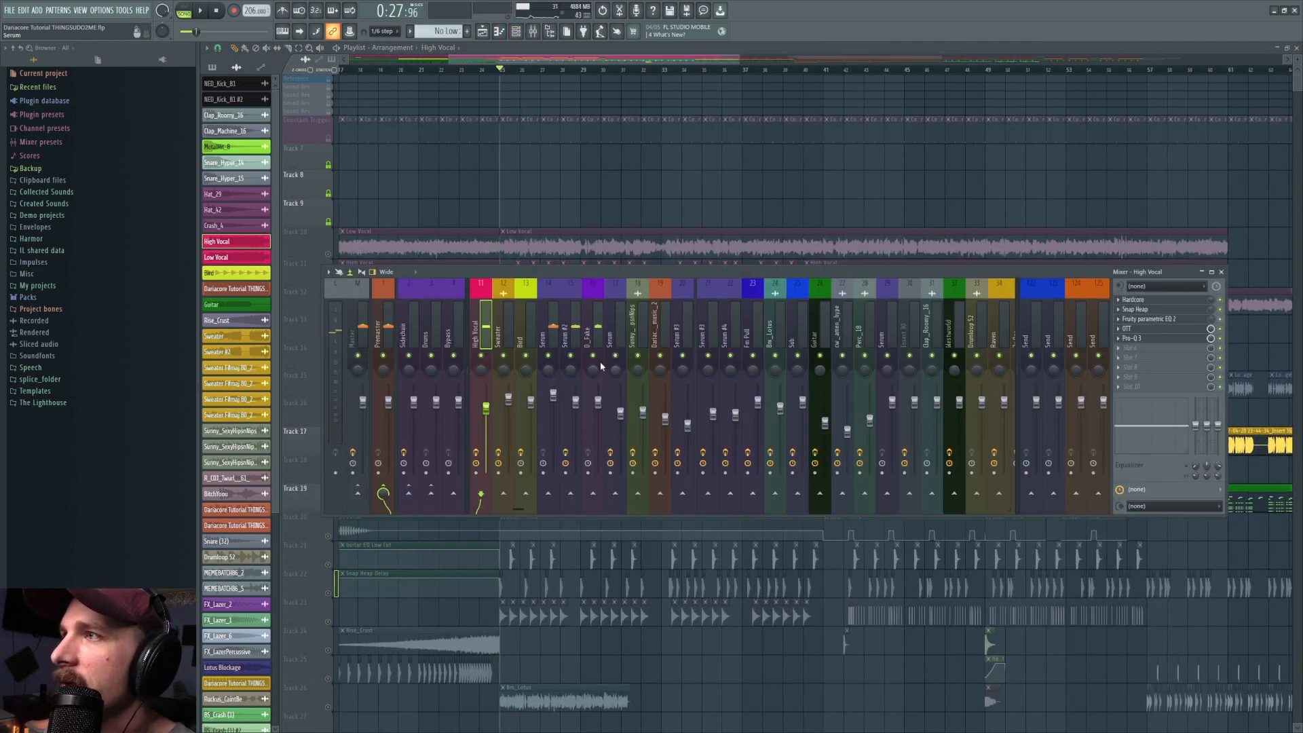
pyautogui.click(614, 190)
pyautogui.press('space')
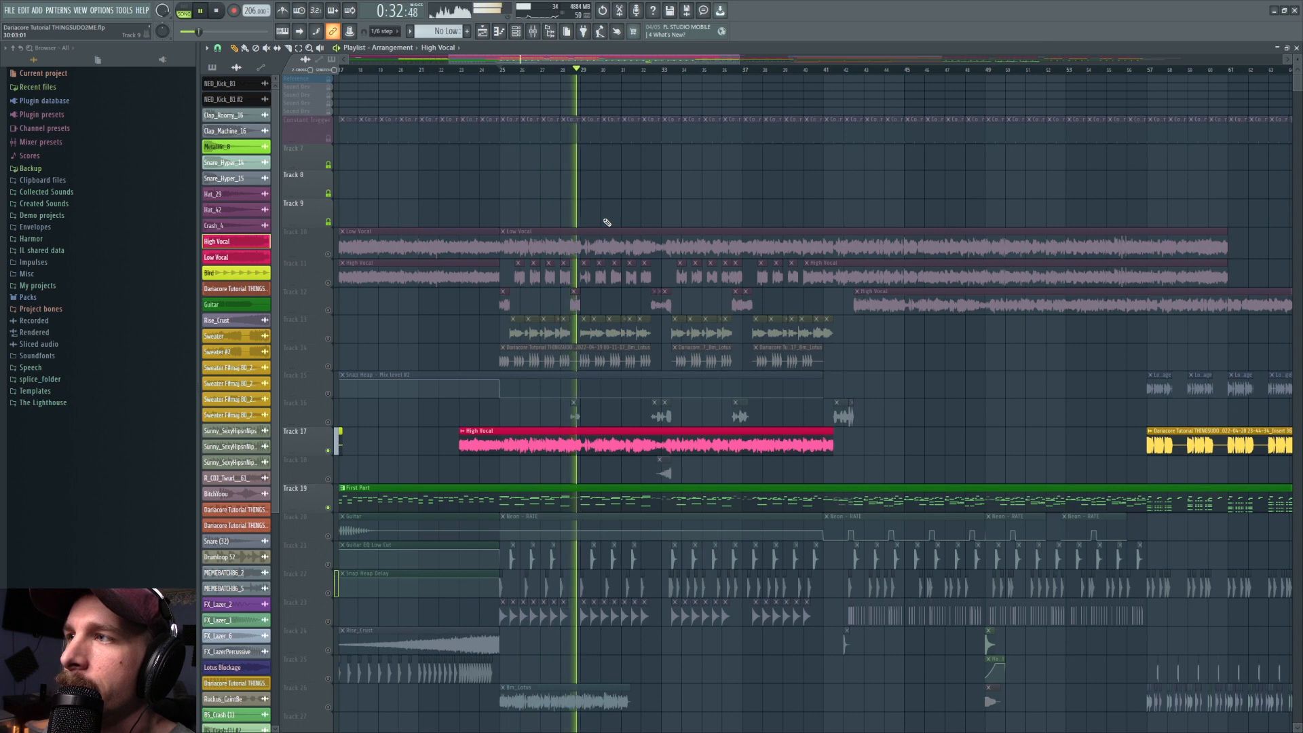
pyautogui.press('space')
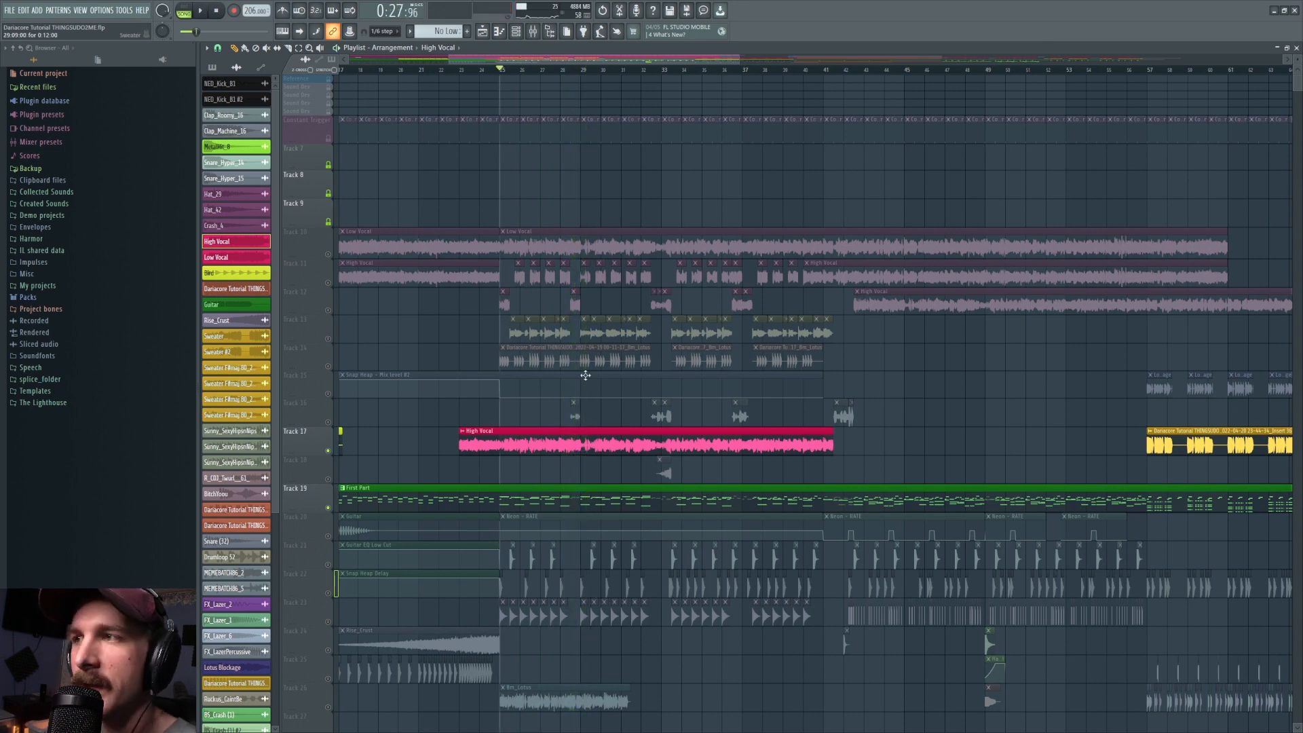
# Delete the High Vocal clip from track 17 and unmute the other tracks
pyautogui.rightClick(811, 440)
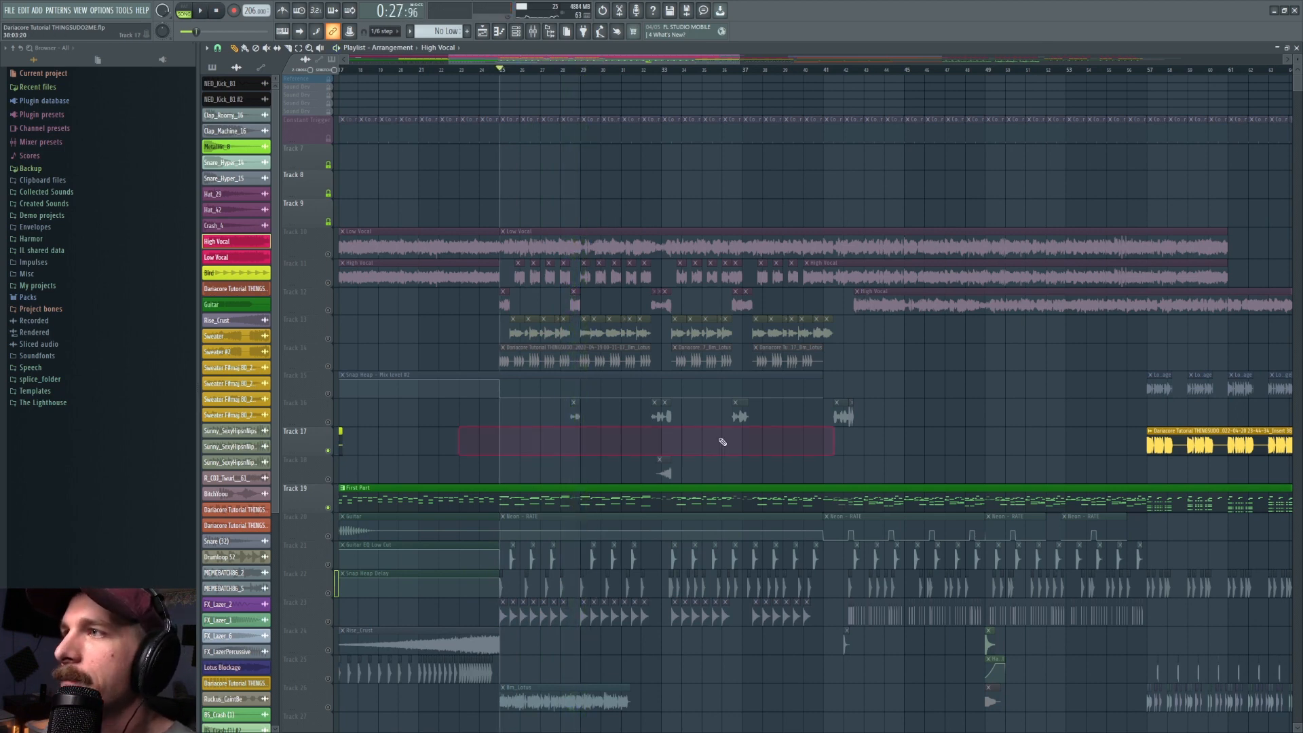
pyautogui.rightClick(330, 311)
pyautogui.rightClick(330, 312)
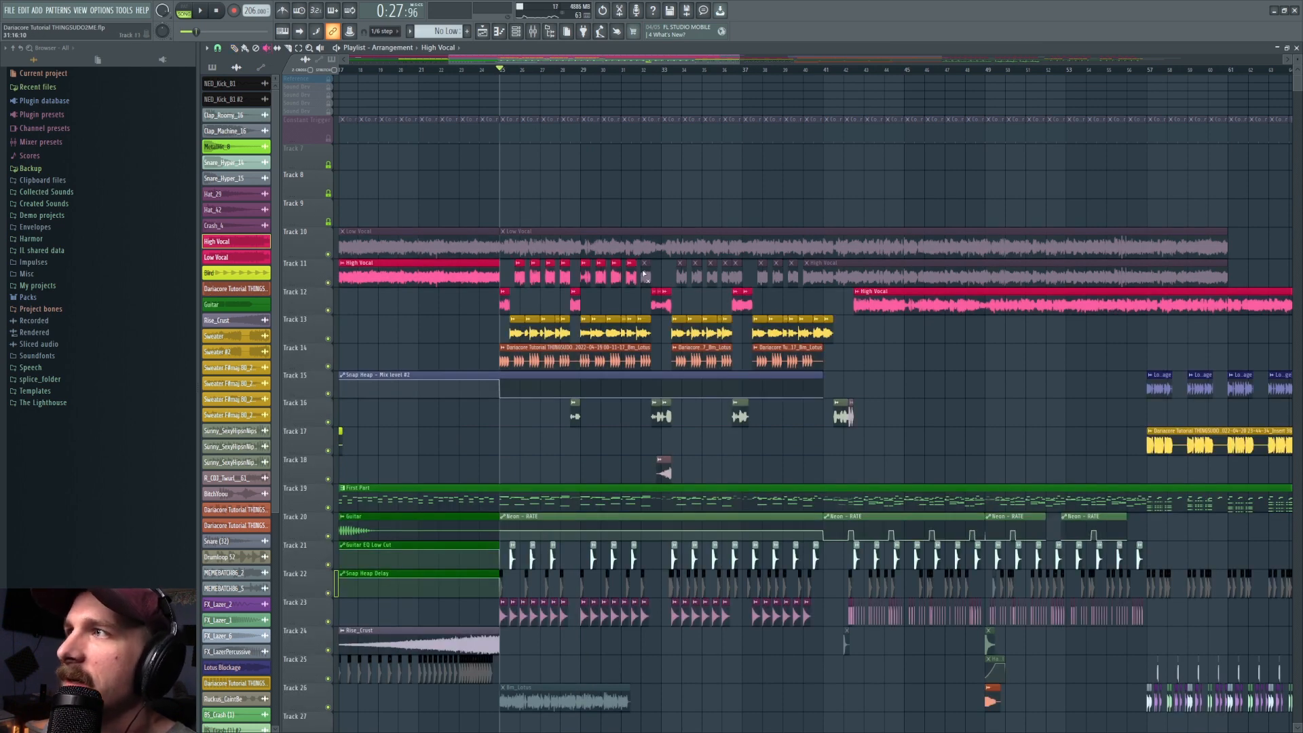
# Play the chopped High Vocal clips on tracks 11 and 12 from bar 25 with the Sweater and drum tracks muted
pyautogui.scroll(5, 545, 70)
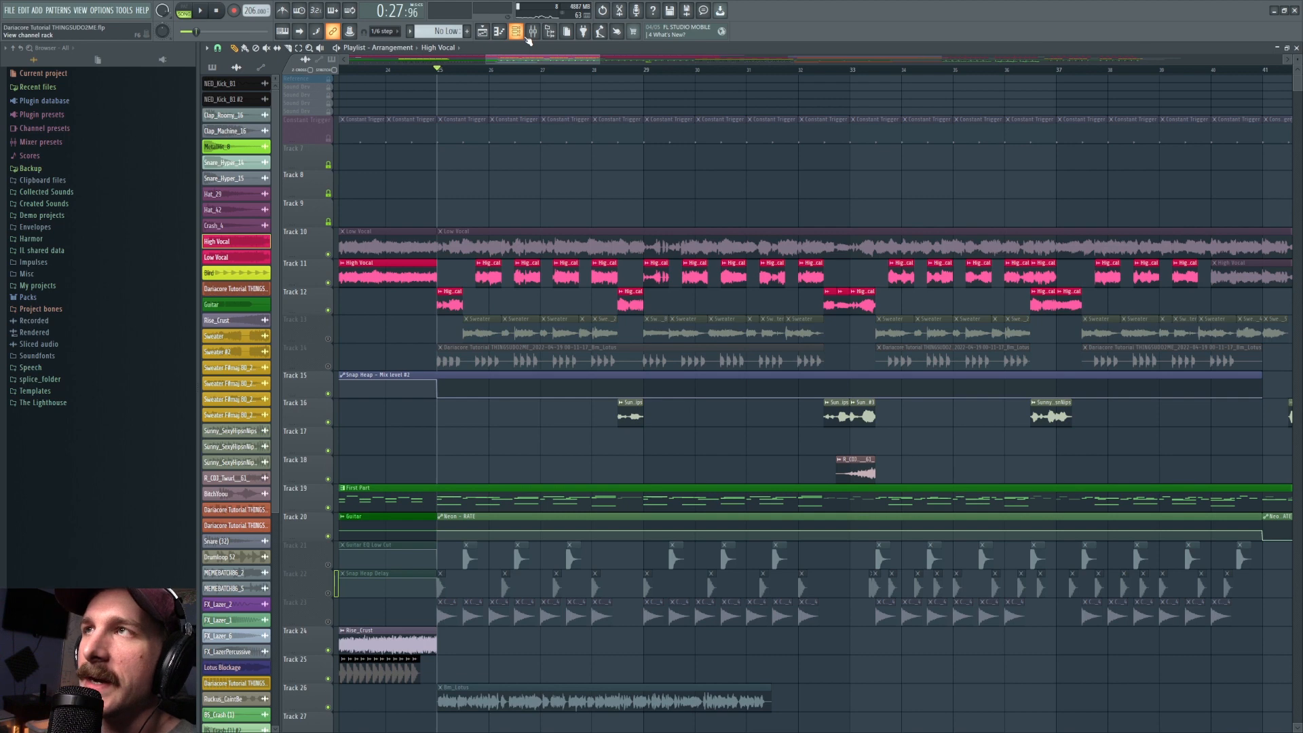
pyautogui.press('space')
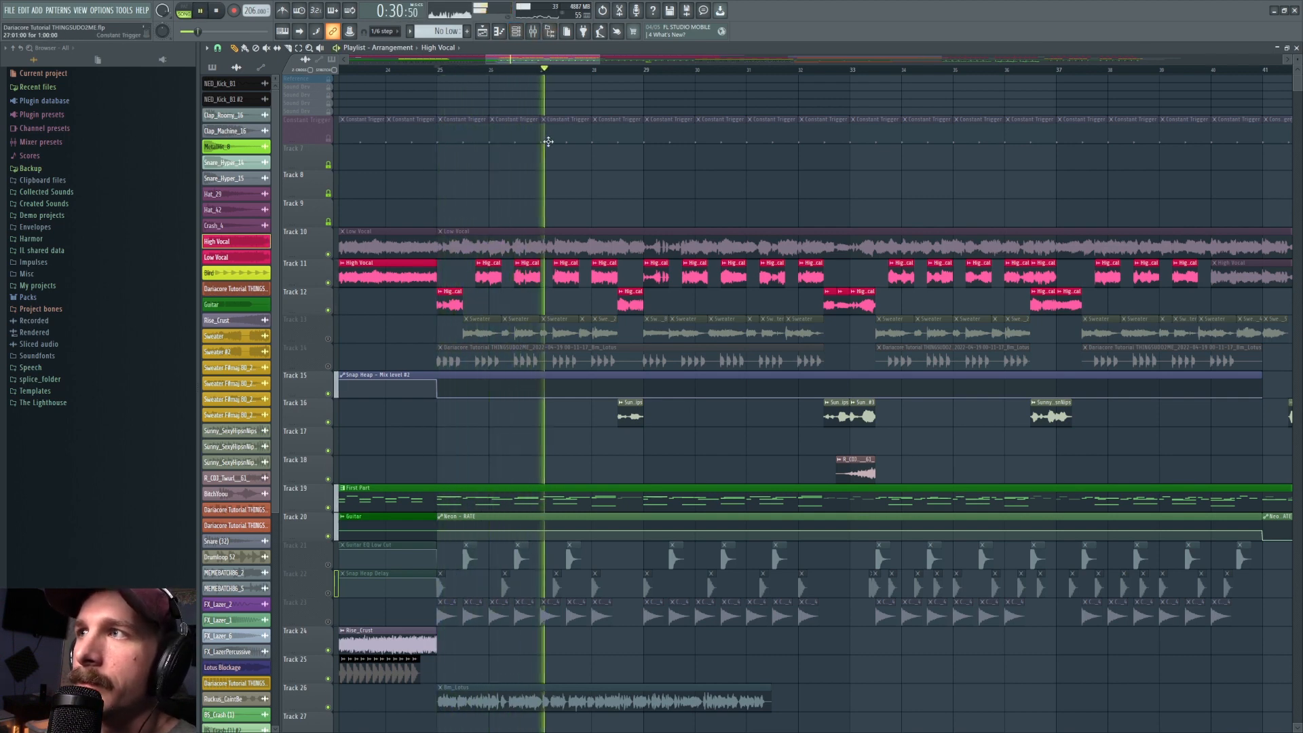
pyautogui.press('space')
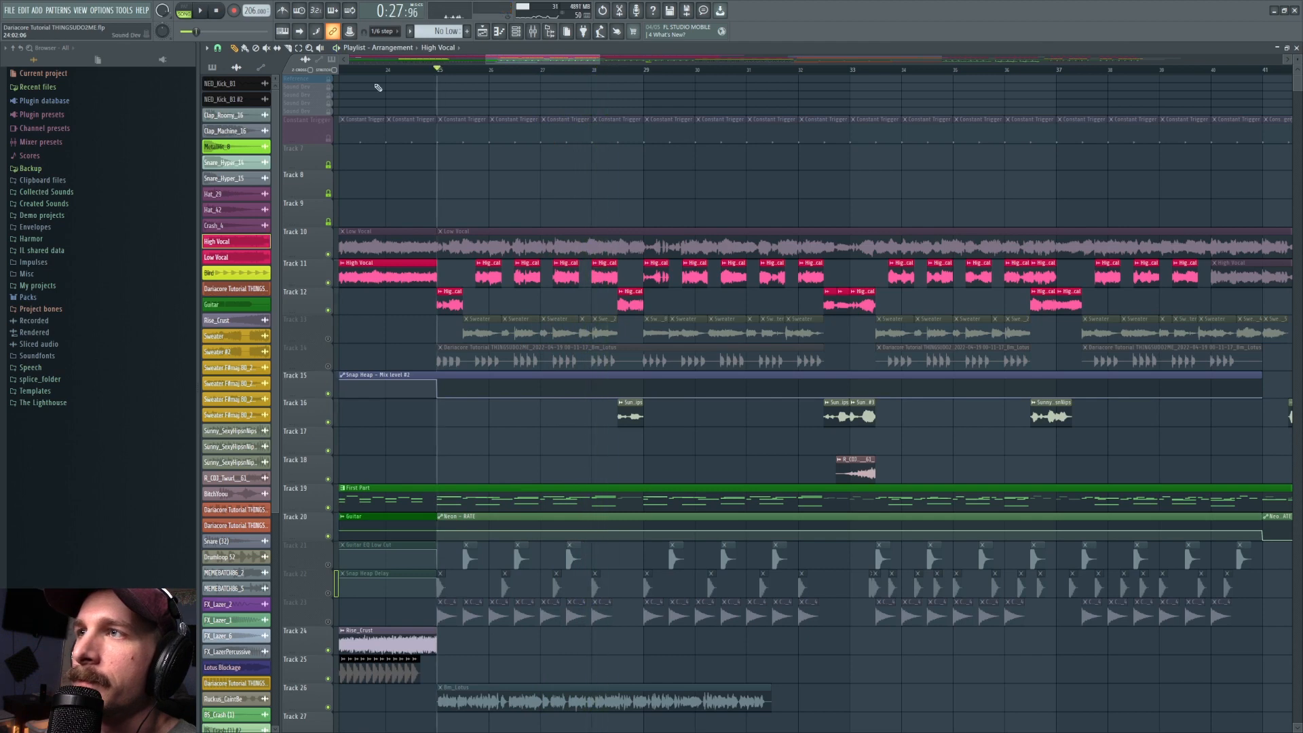
# Mute all the short chopped High Vocal clips on track 11 between bars 25 and 41
pyautogui.moveTo(537, 283); pyautogui.dragTo(700, 278)
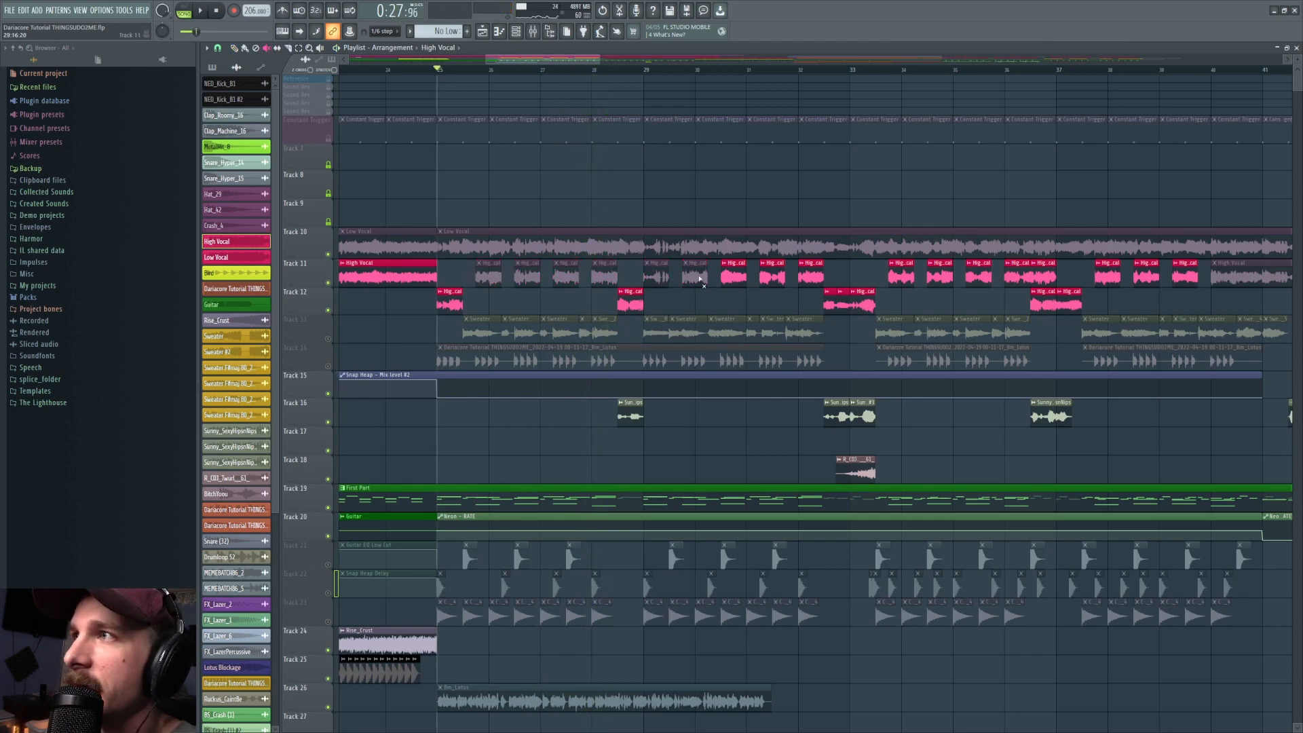
pyautogui.scroll(-4, 670, 78)
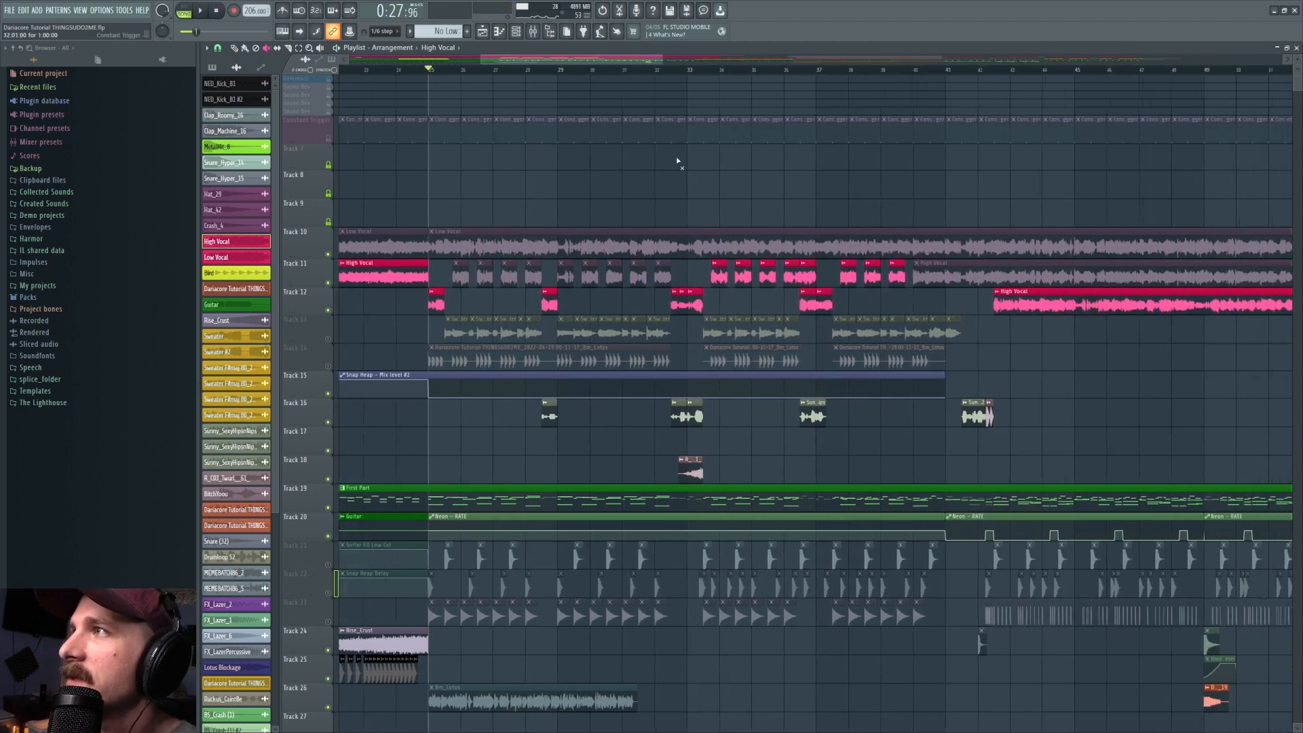
pyautogui.moveTo(708, 277); pyautogui.dragTo(880, 275)
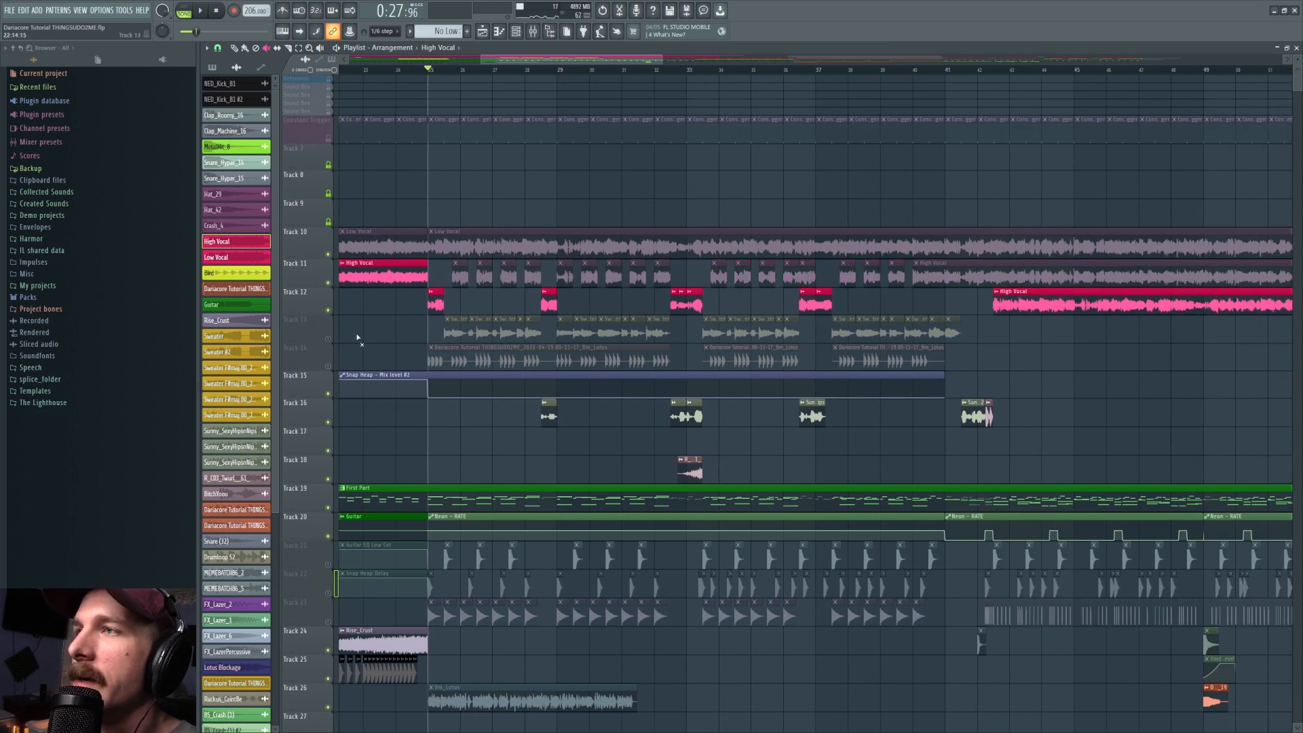
# Unmute the Sweater clips on track 13, mute track 12, and play from bar 25
pyautogui.click(328, 338)
pyautogui.scroll(4, 459, 70)
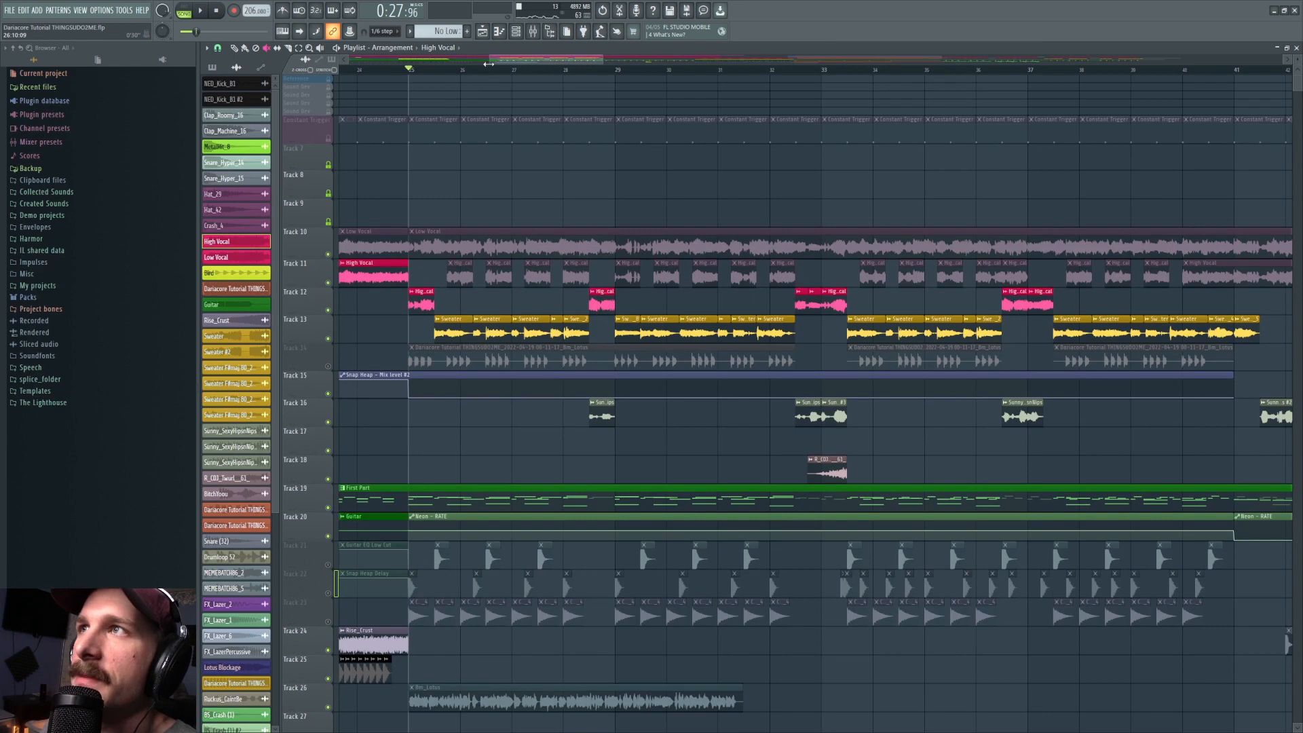
pyautogui.scroll(5, 488, 71)
pyautogui.click(328, 310)
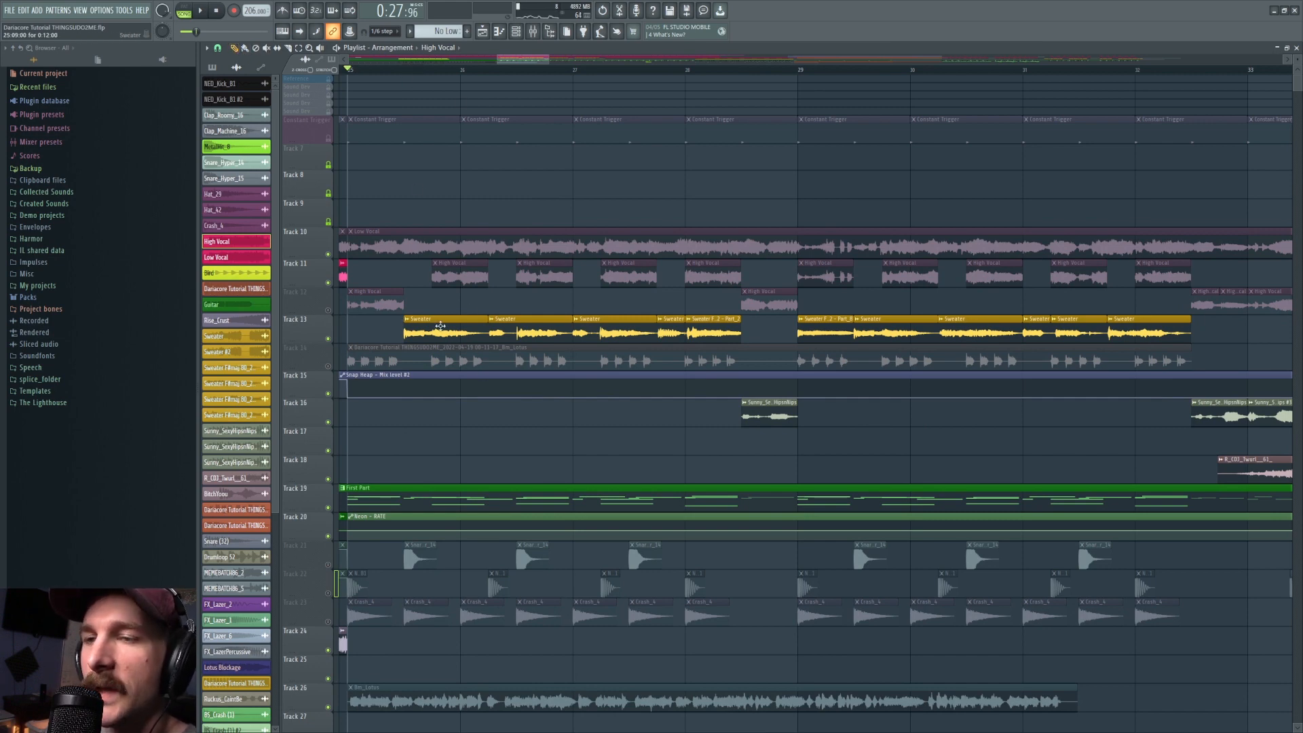
pyautogui.press('space')
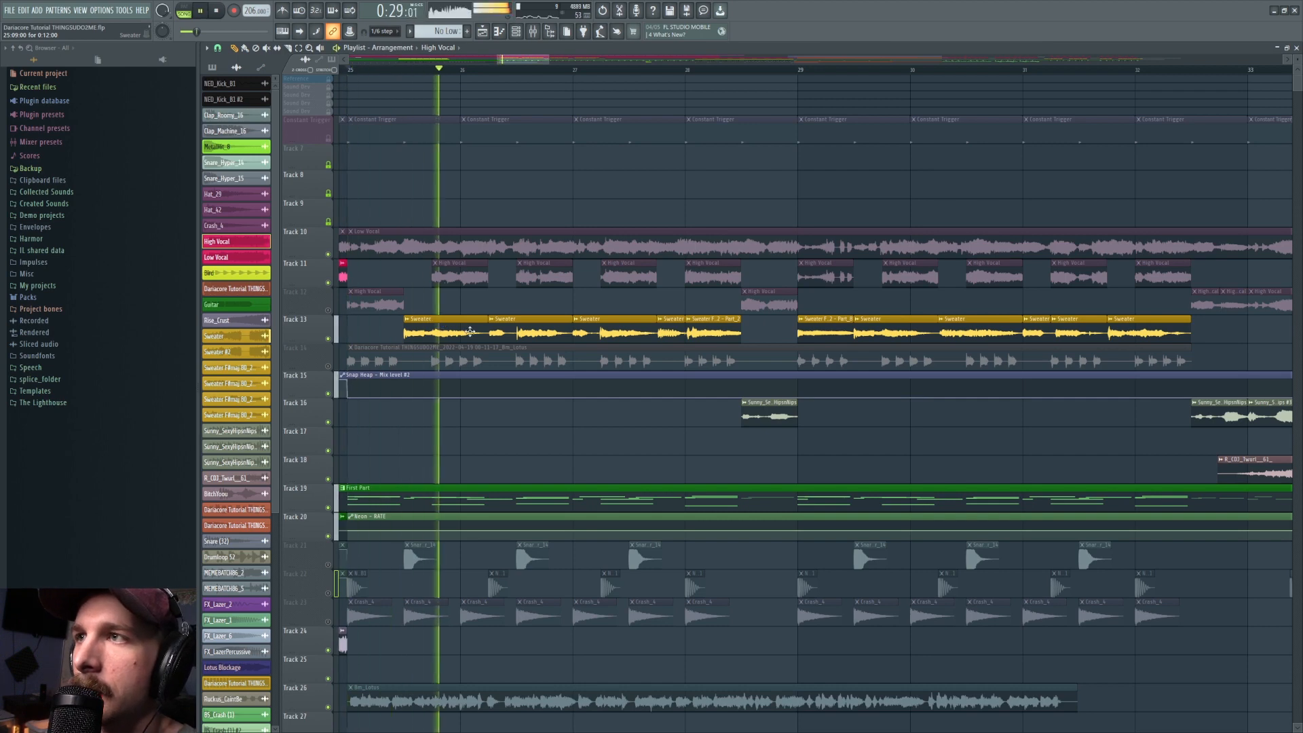
pyautogui.press('space')
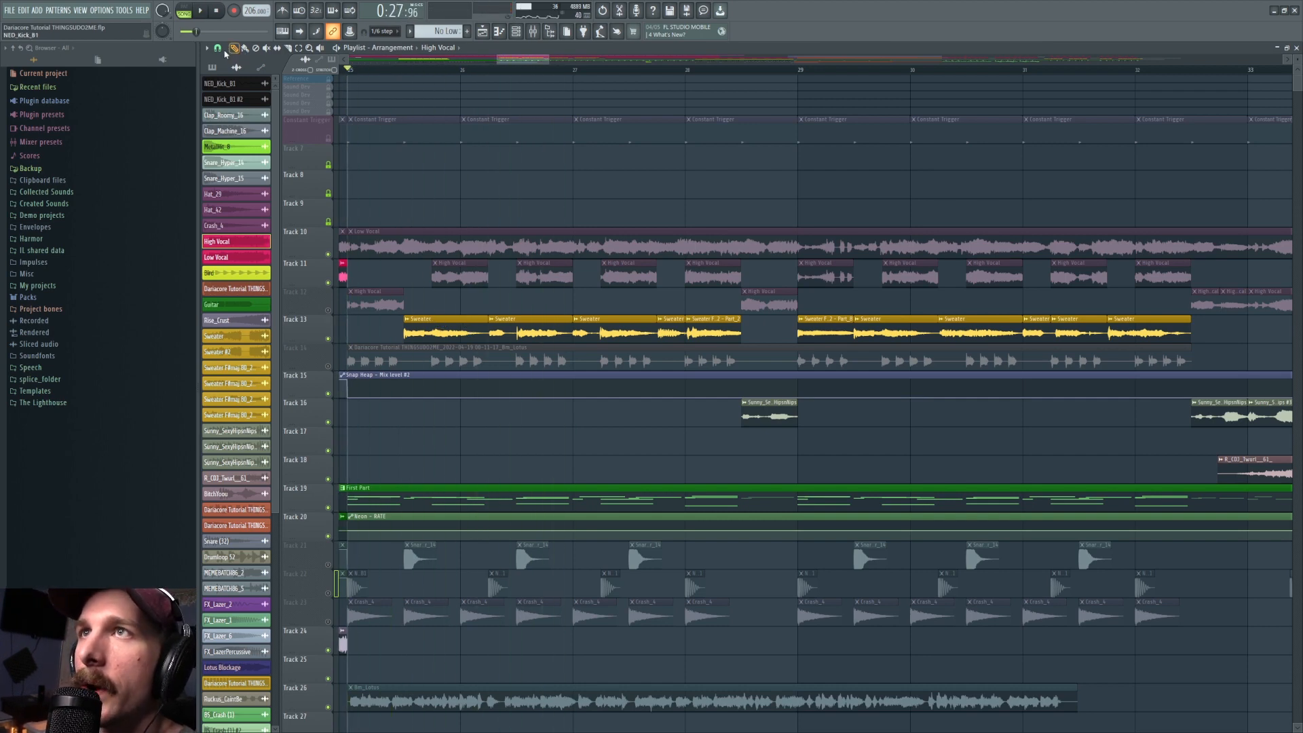
# Change the playlist's snap setting and place the playhead at the start of the first chopped High Vocal clip after bar 25
pyautogui.click(218, 48)
pyautogui.click(227, 116)
pyautogui.scroll(3, 418, 88)
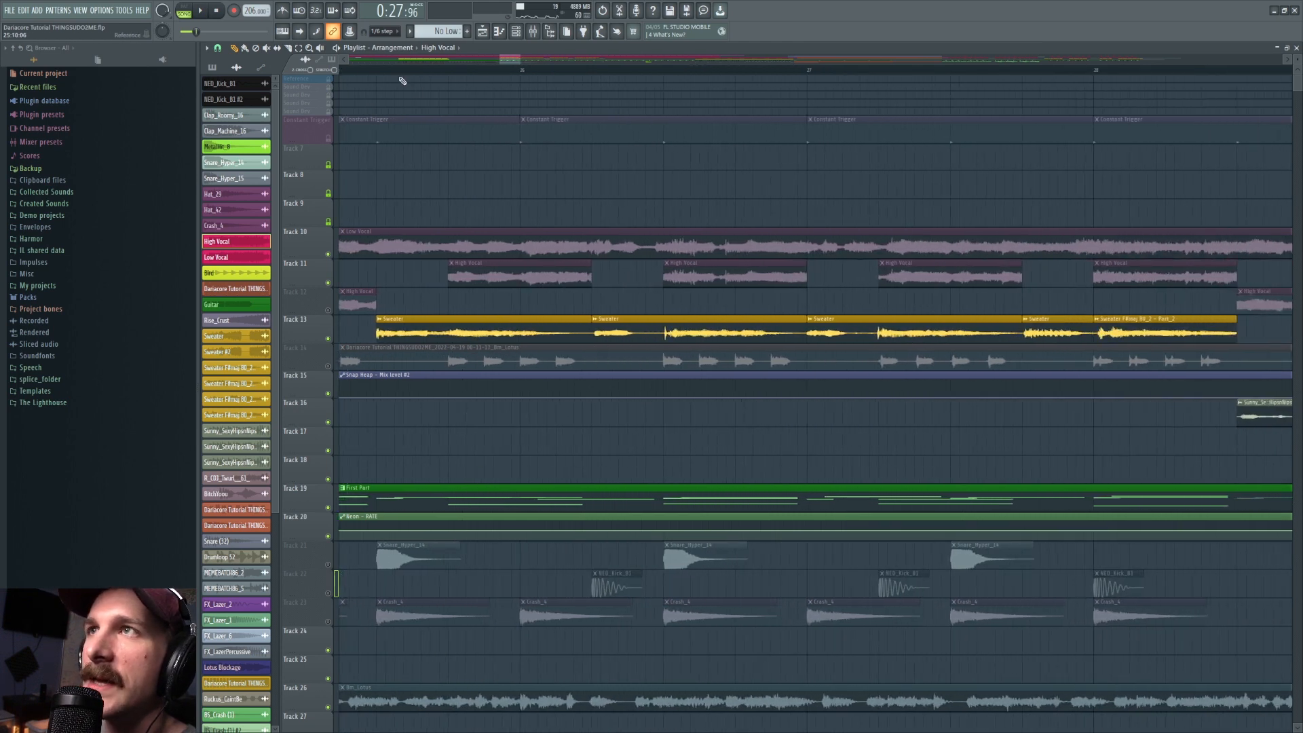
pyautogui.click(448, 71)
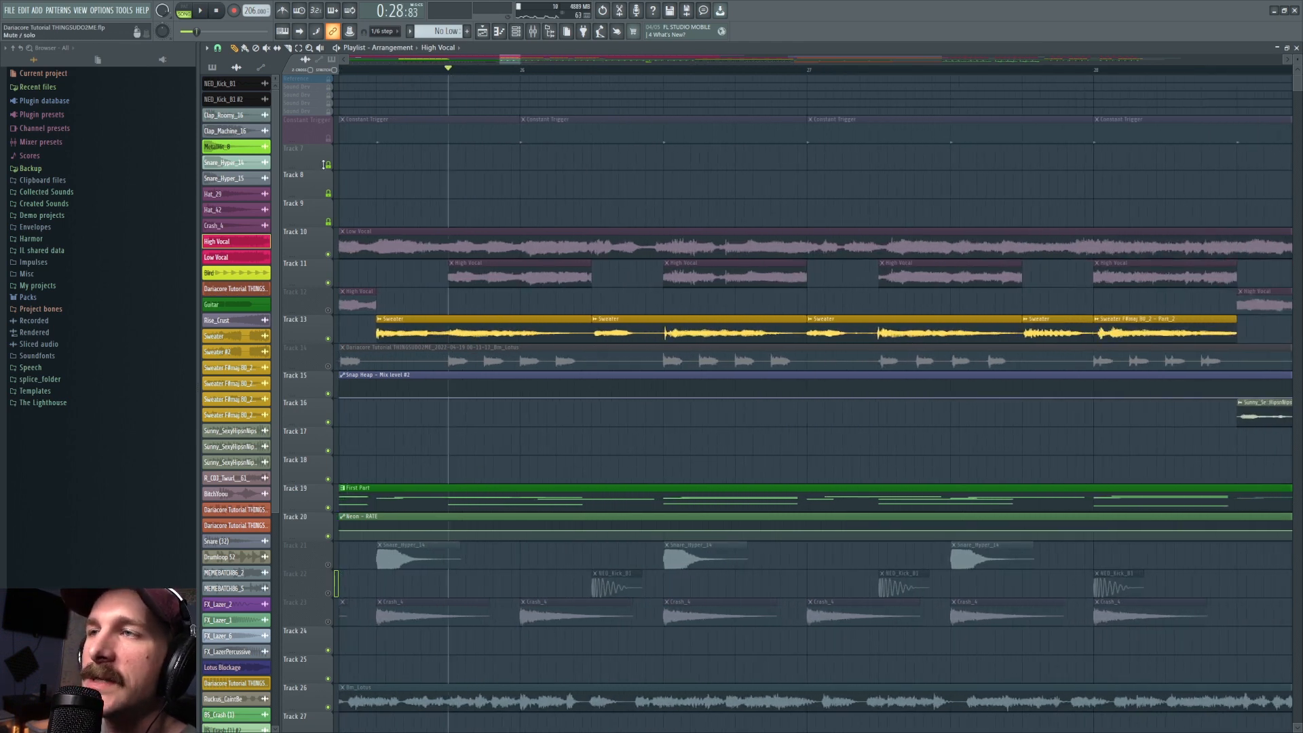
pyautogui.click(373, 71)
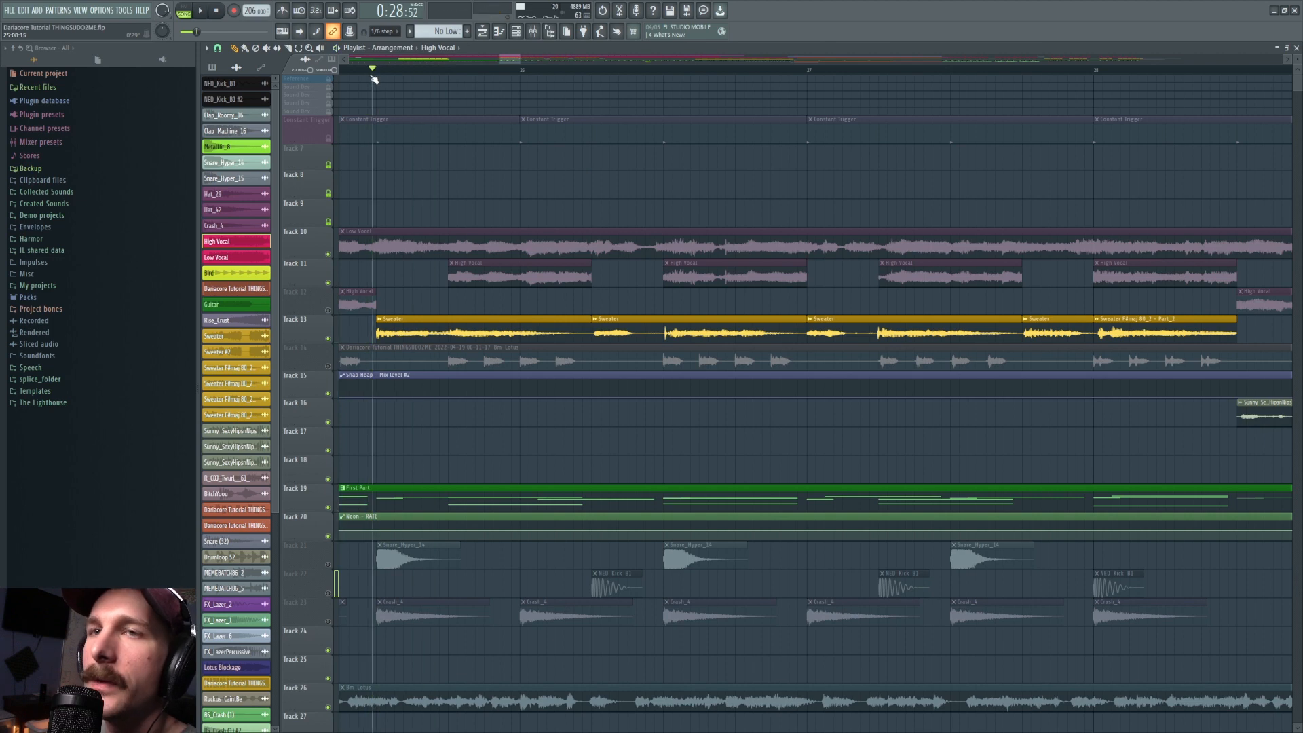
pyautogui.click(454, 72)
pyautogui.click(449, 72)
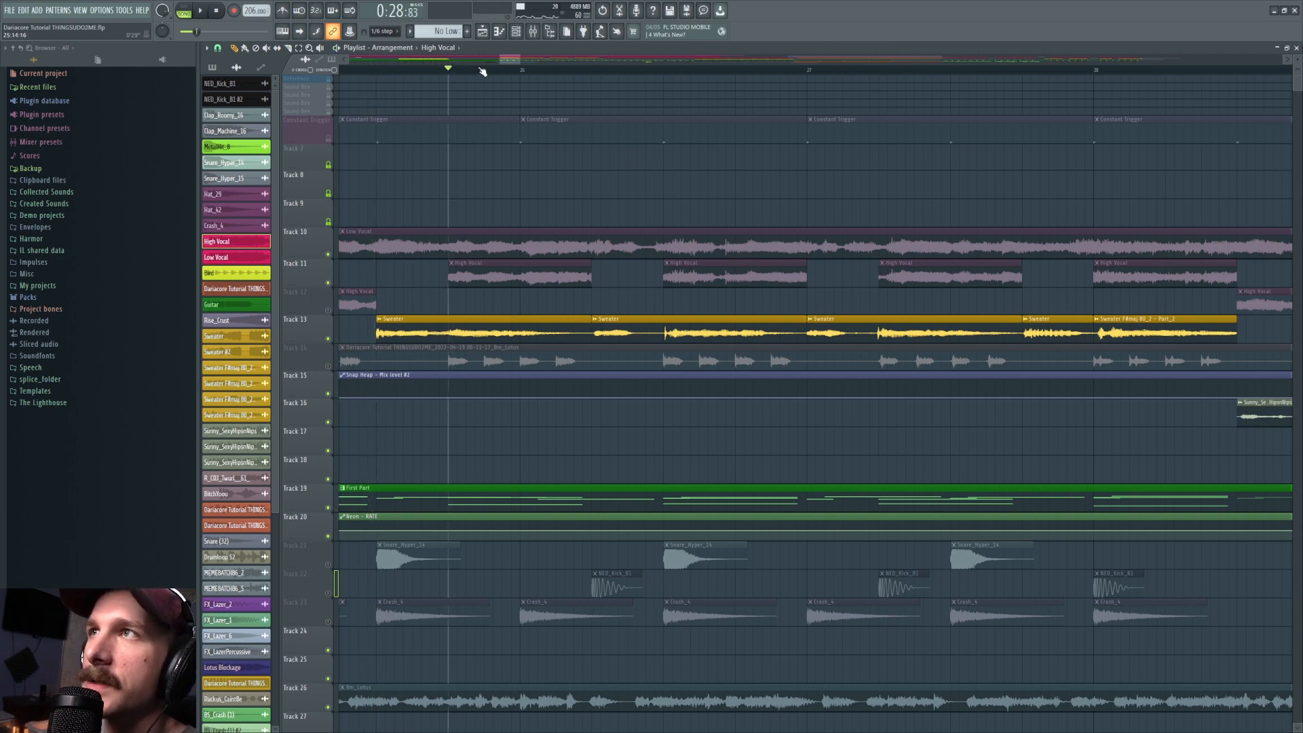
# Play from the first Sweater clip on track 13, stop, and place the playhead at the second Sweater clip's start
pyautogui.scroll(-3, 482, 71)
pyautogui.click(434, 71)
pyautogui.press('space')
pyautogui.press('space')
pyautogui.click(467, 71)
pyautogui.click(531, 70)
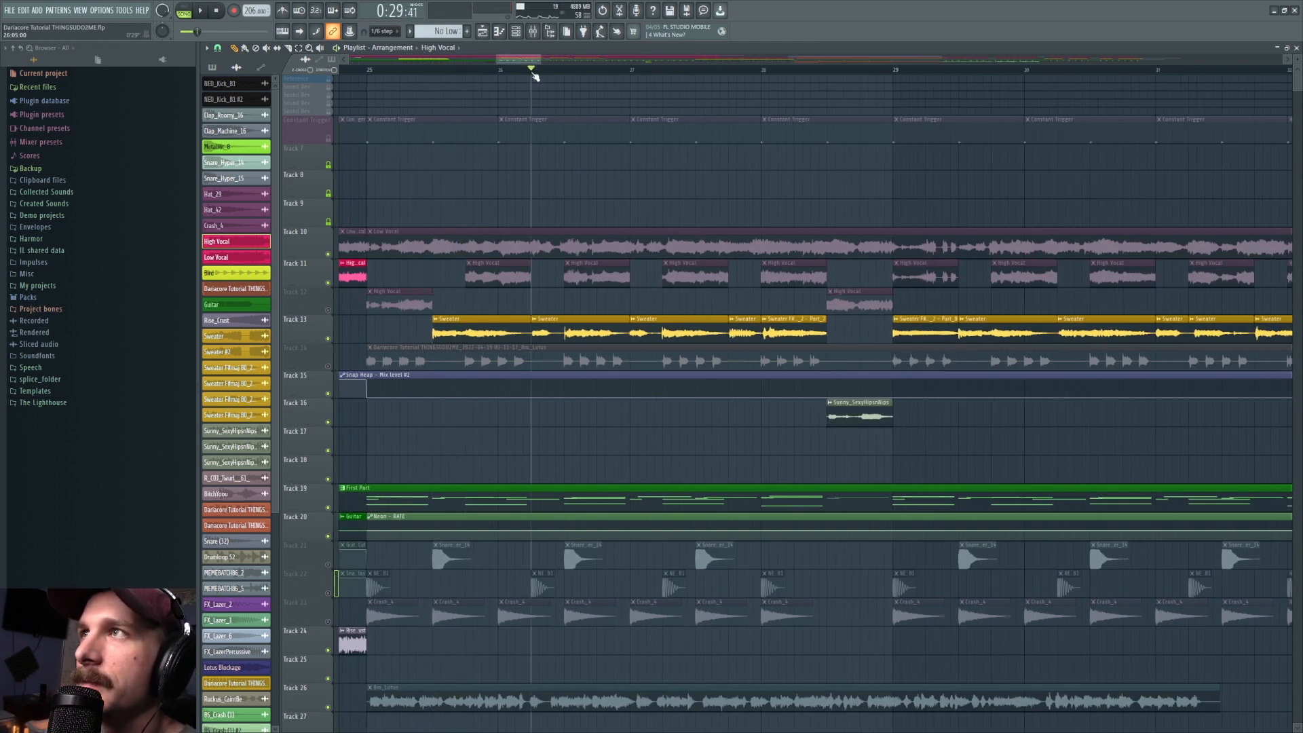
# Play from the start of the second Sweater clip on track 13, and again from the middle of bar 26
pyautogui.press('space')
pyautogui.press('space')
pyautogui.click(569, 70)
pyautogui.press('space')
pyautogui.press('space')
# Play from the third Sweater clip at bar 27, and again from slightly further into that clip
pyautogui.click(634, 71)
pyautogui.press('space')
pyautogui.press('space')
pyautogui.click(662, 72)
pyautogui.press('space')
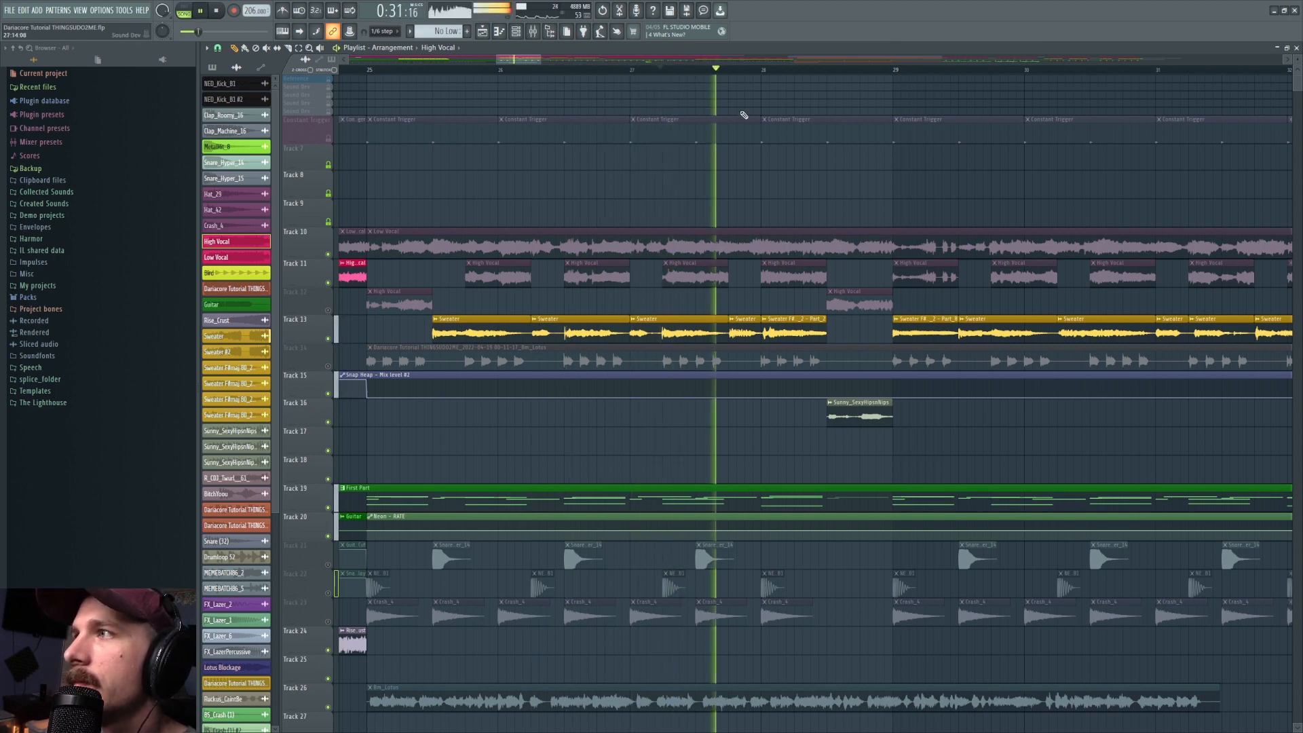
pyautogui.press('space')
# Mute track 16 and place the playhead at the start of the last Sweater clip before bar 29
pyautogui.moveTo(520, 60)
pyautogui.mouseDown()
pyautogui.moveTo(535, 60)
pyautogui.moveTo(515, 59)
pyautogui.mouseUp()
pyautogui.click(331, 424)
pyautogui.scroll(1, 524, 70)
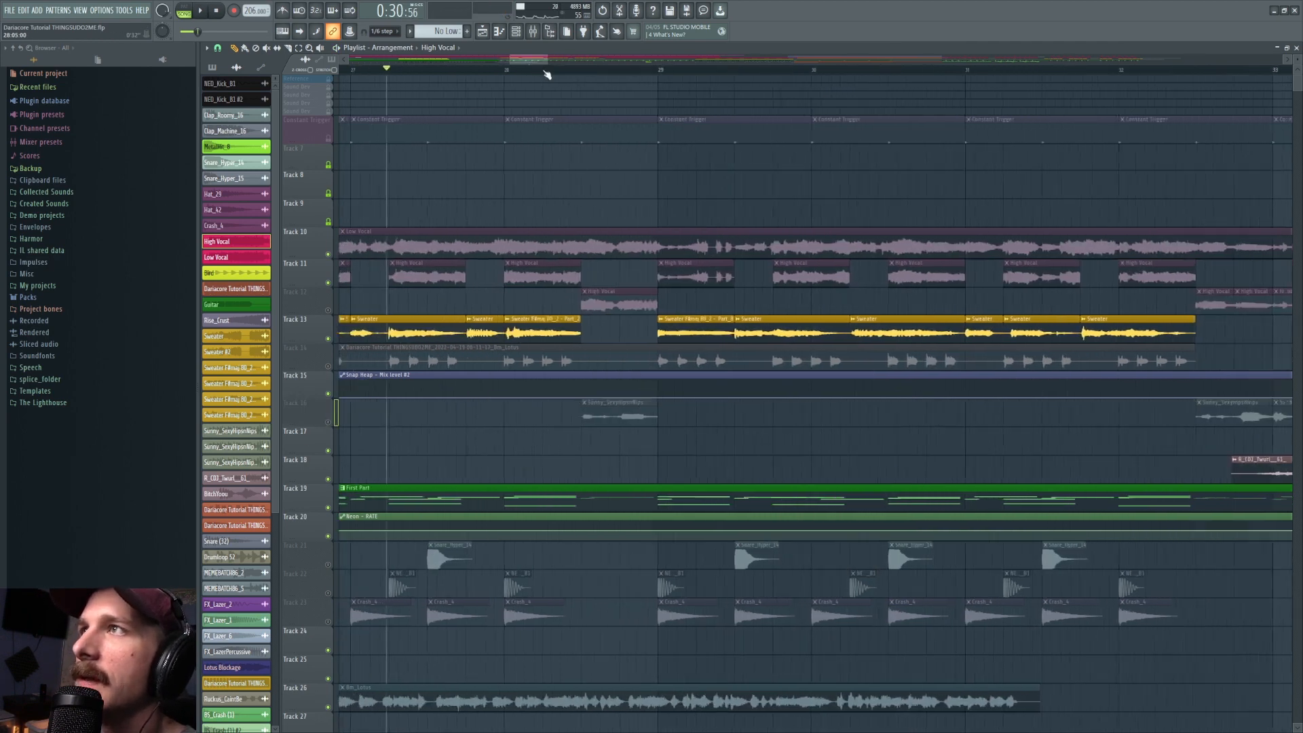
pyautogui.scroll(-4, 544, 76)
pyautogui.click(522, 71)
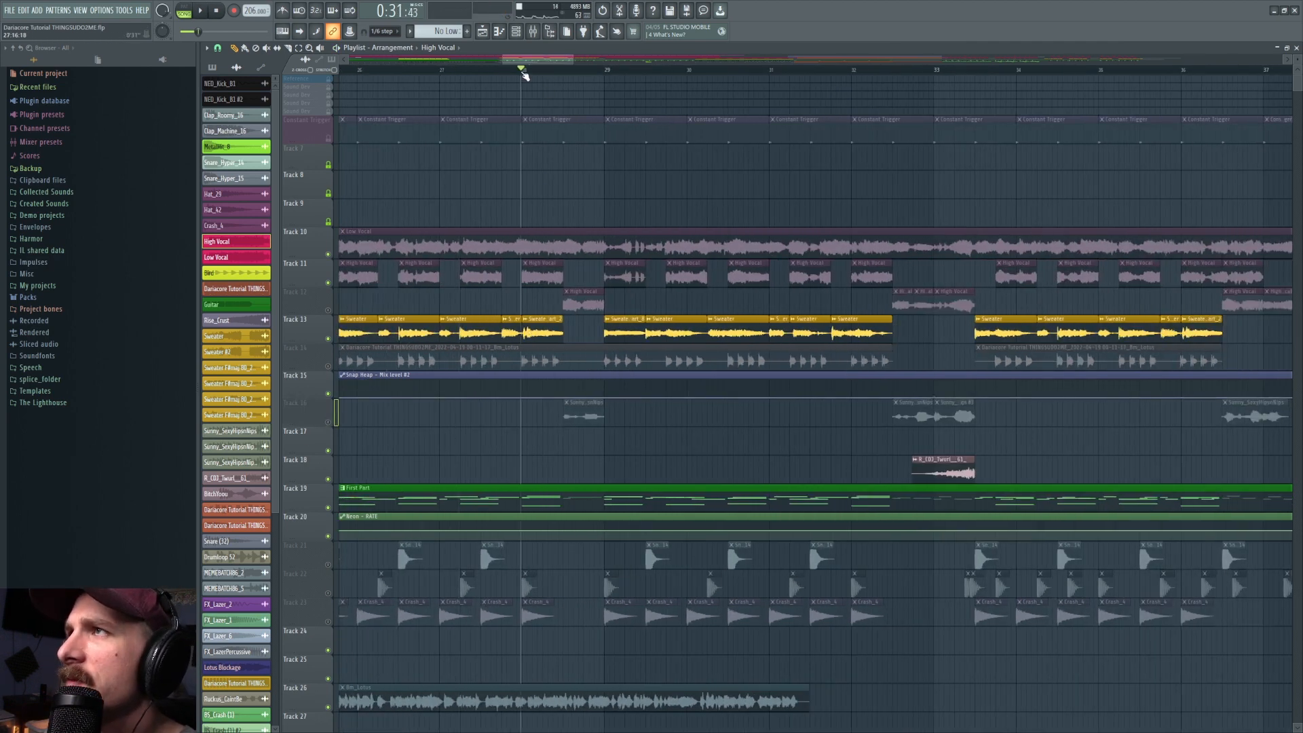
# Open the settings of the Sweater F#maj 80_2 - Part_2 clip, play from the playhead, and solo track 13
pyautogui.doubleClick(531, 330)
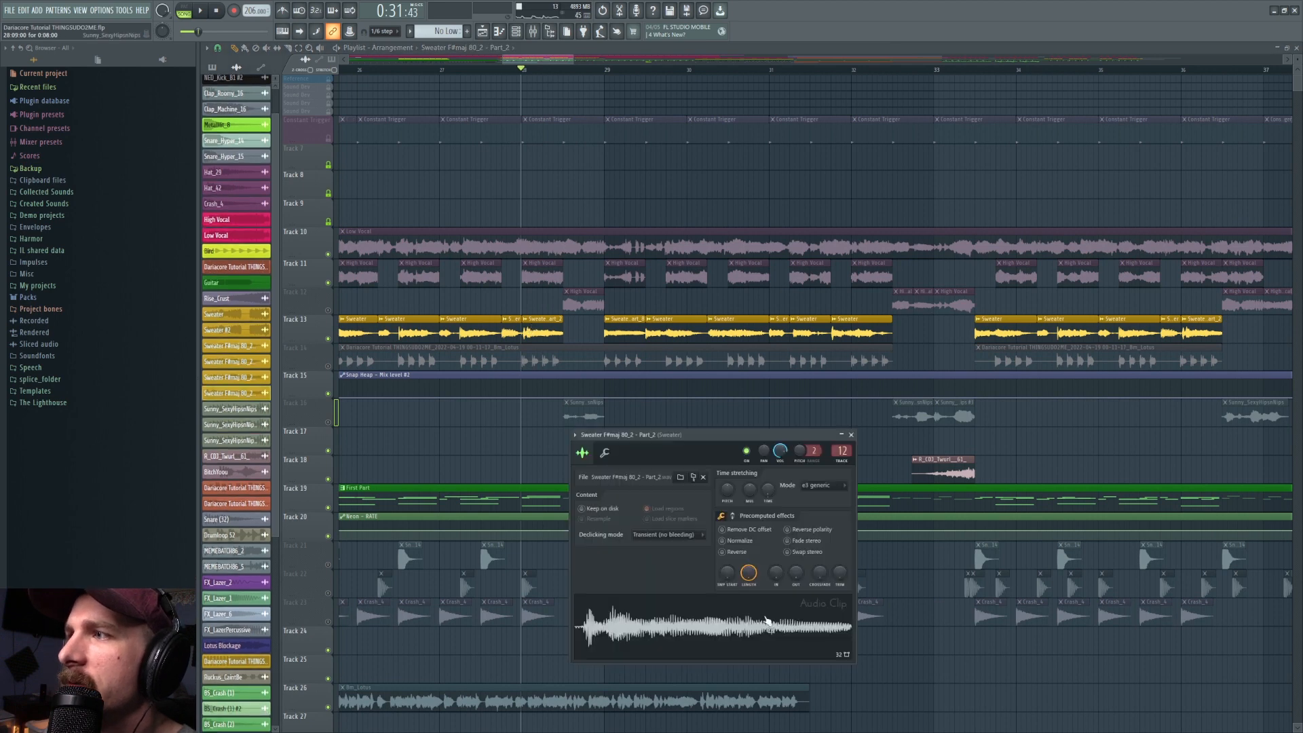
pyautogui.press('space')
pyautogui.press('space')
pyautogui.rightClick(330, 339)
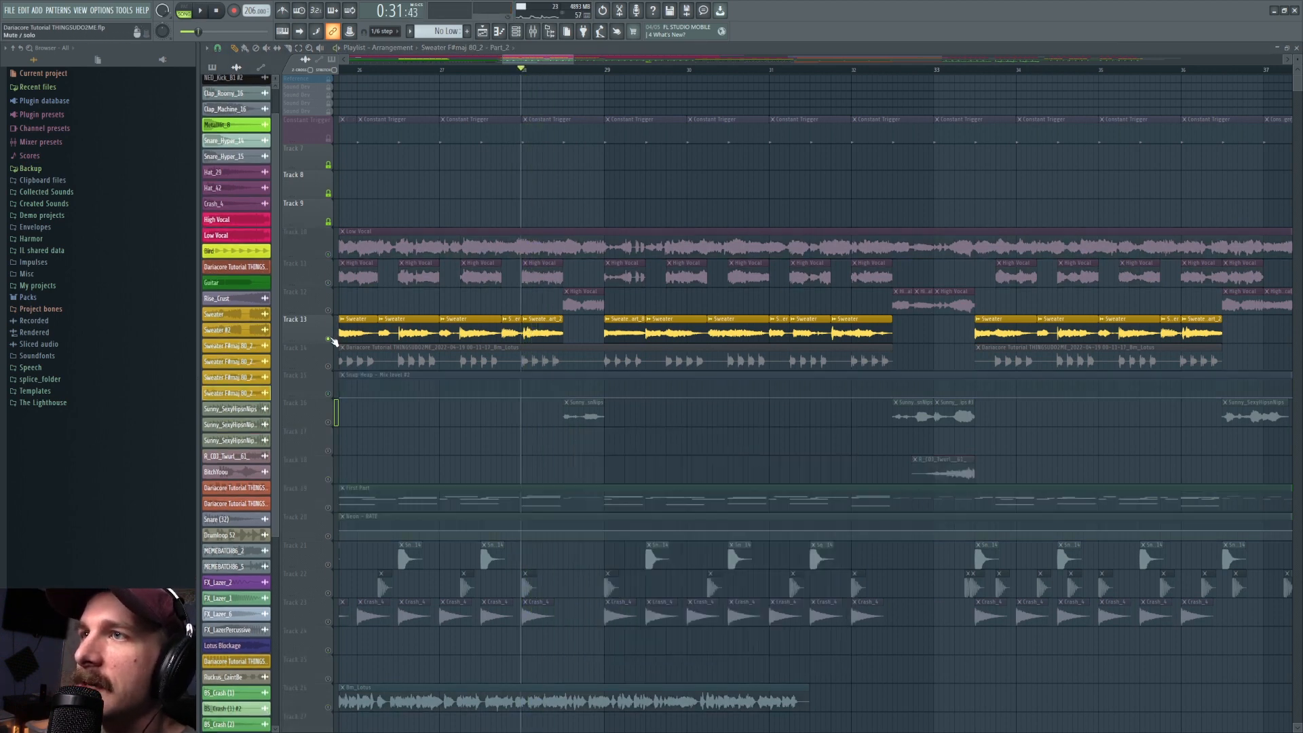
# Try a different time-stretch setting on the Sweater F#maj 80_2 - Part_2 clip, play it, and undo the change
pyautogui.doubleClick(534, 328)
pyautogui.rightClick(769, 494)
pyautogui.click(773, 497)
pyautogui.press('space')
pyautogui.press('space')
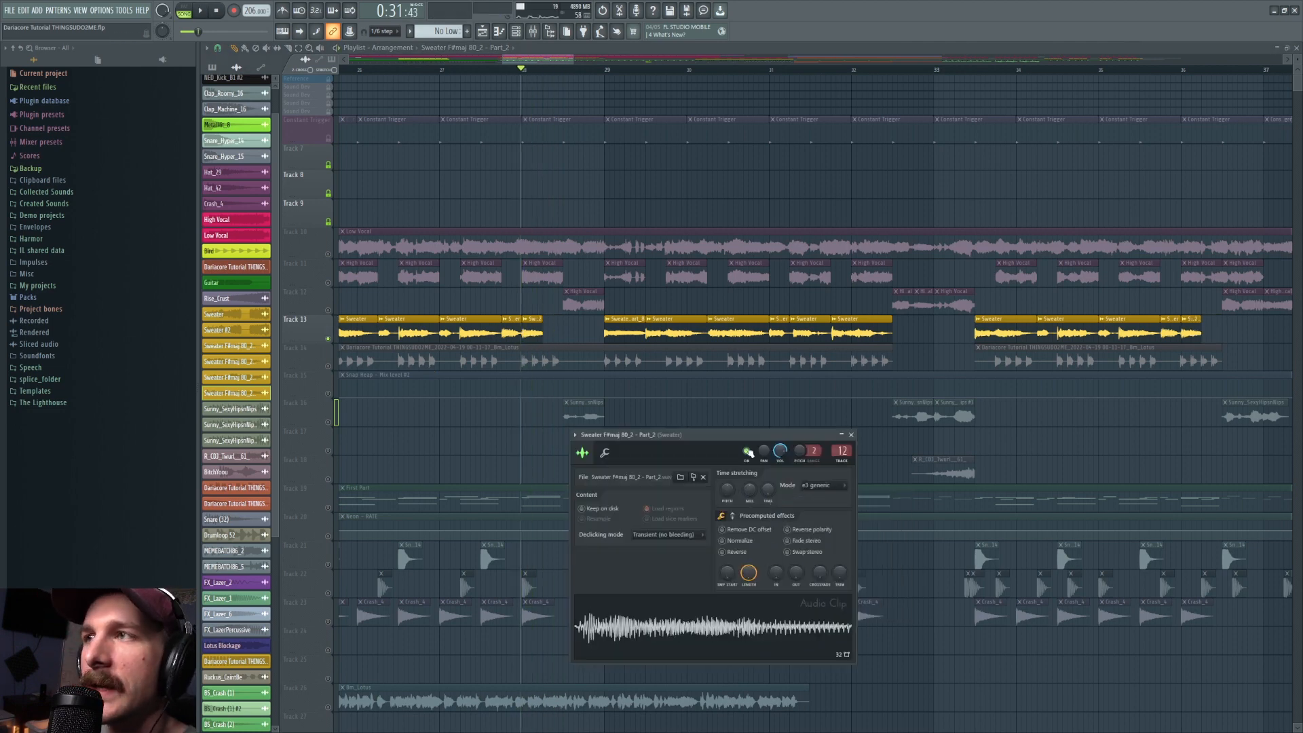
pyautogui.hotkey('ctrl', 'z')
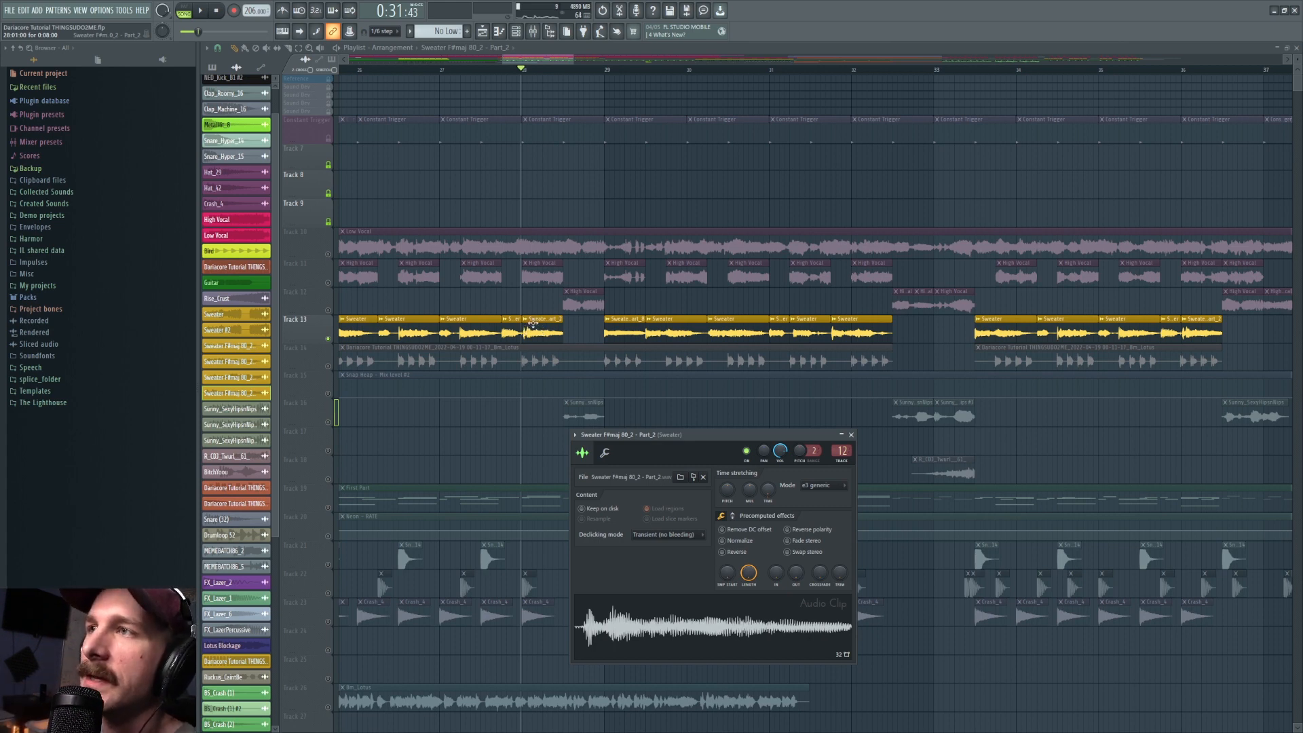
# Unmute the First Part pattern on track 19 and play it together with the last Sweater clip before bar 29
pyautogui.click(329, 508)
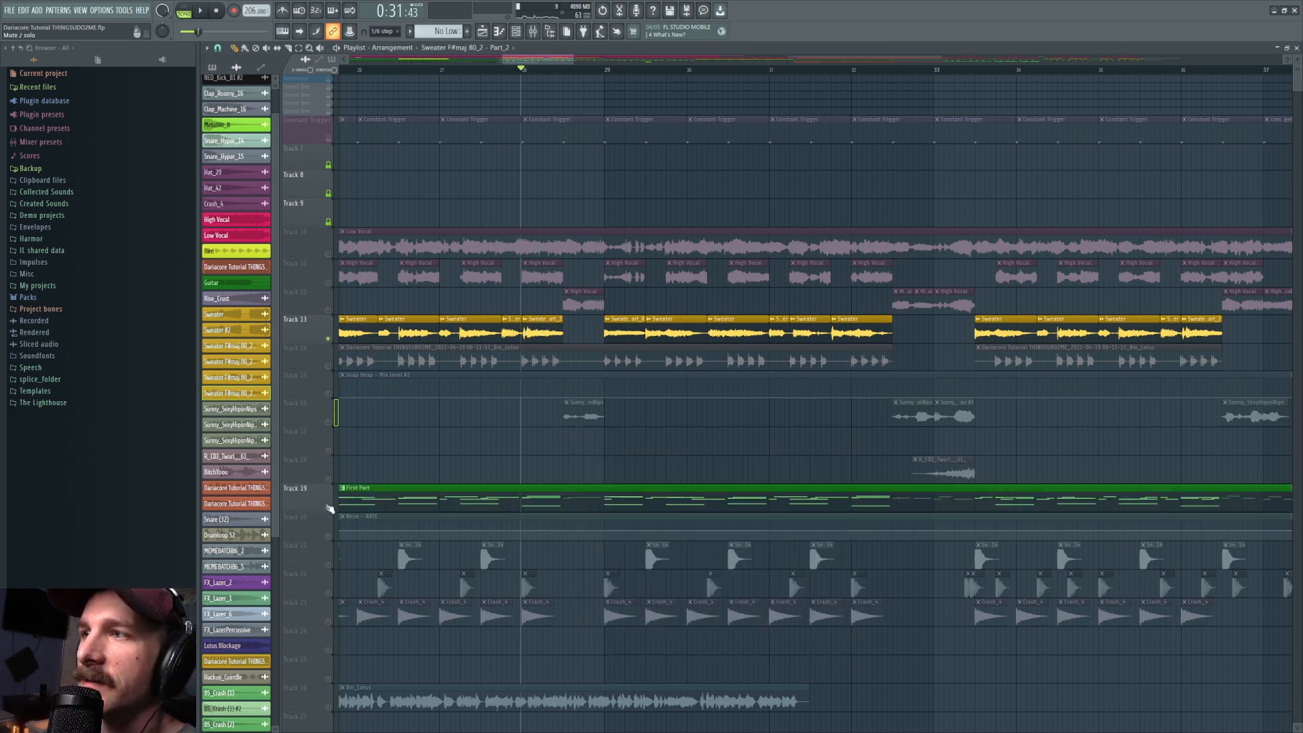
pyautogui.press('space')
pyautogui.press('space')
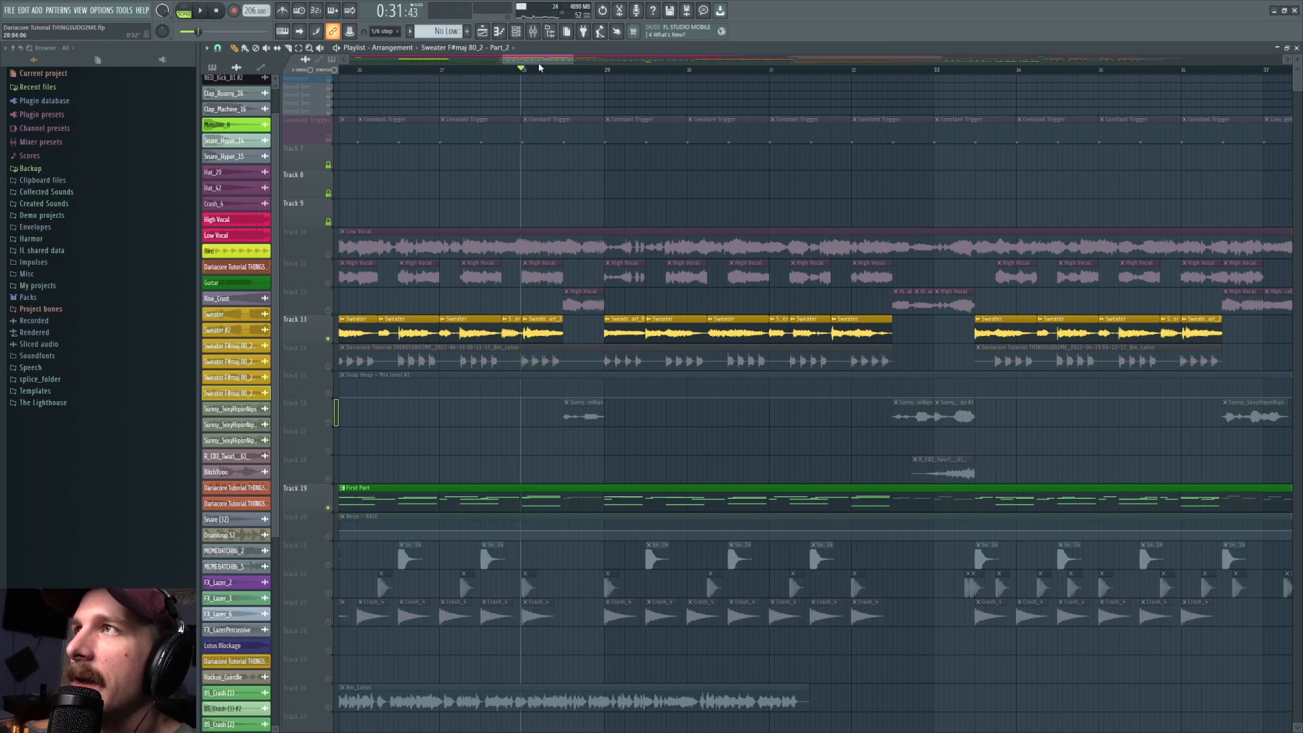
# Solo track 13 again and play the last Sweater clip before bar 29 on its own
pyautogui.moveTo(539, 61); pyautogui.dragTo(537, 61)
pyautogui.rightClick(329, 338)
pyautogui.press('space')
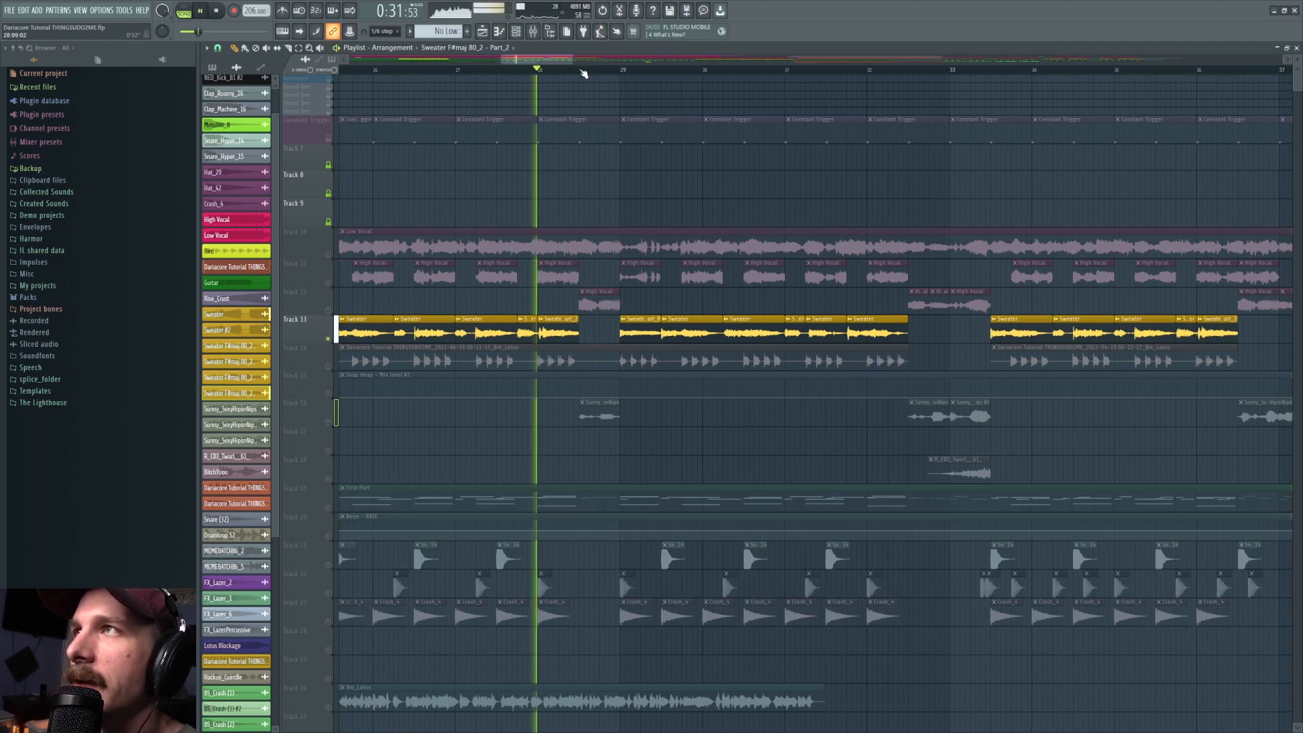
pyautogui.press('space')
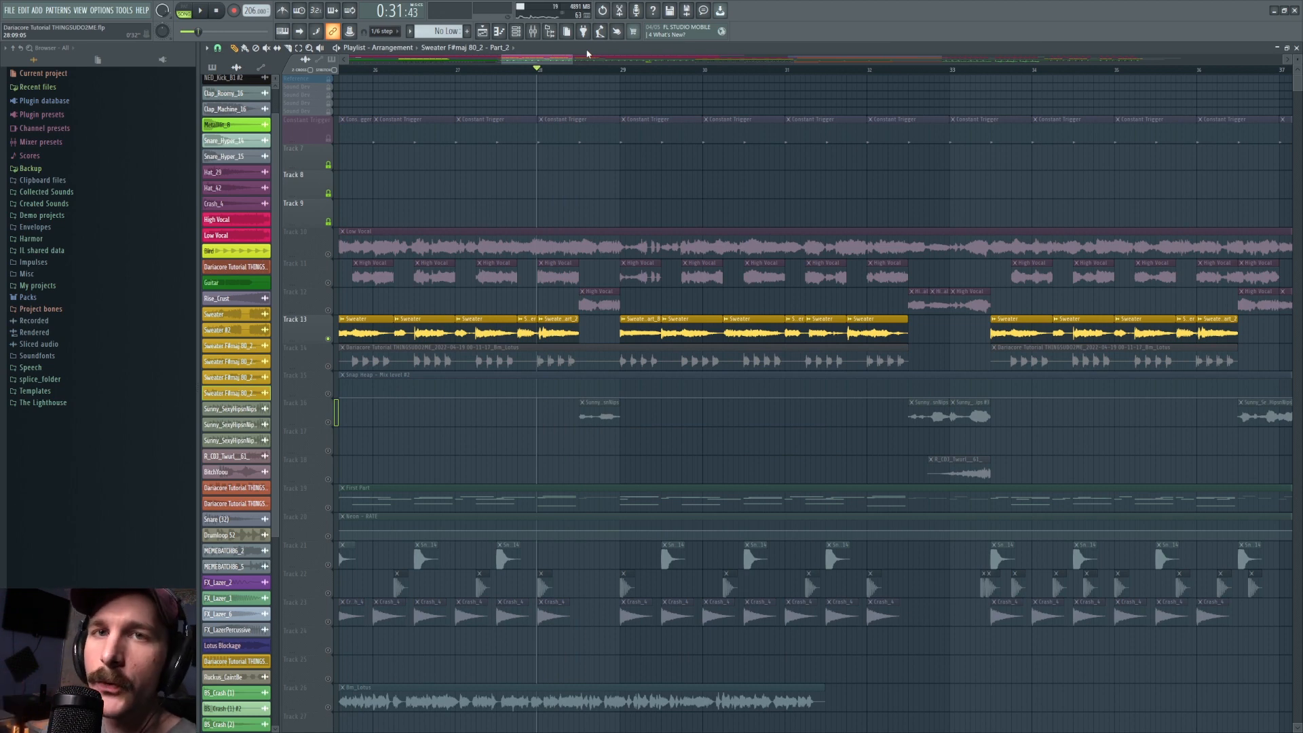
# Take track 13 out of solo so the drums, vocals and other playlist tracks are unmuted
pyautogui.rightClick(333, 339)
pyautogui.rightClick(333, 339)
pyautogui.rightClick(333, 339)
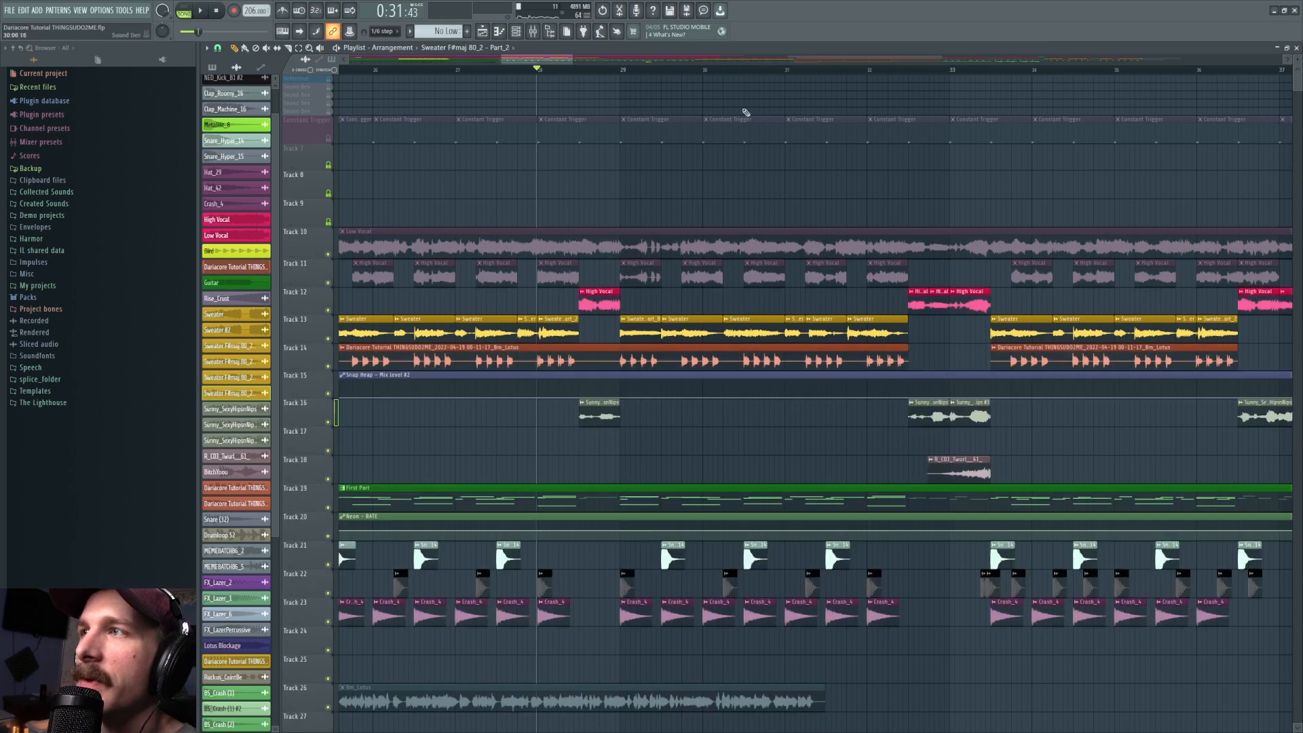
# Try other time-stretch settings on the Sweater F#maj 80_2 - Part_2 clip, restore its original length, and close its settings
pyautogui.doubleClick(556, 325)
pyautogui.rightClick(773, 492)
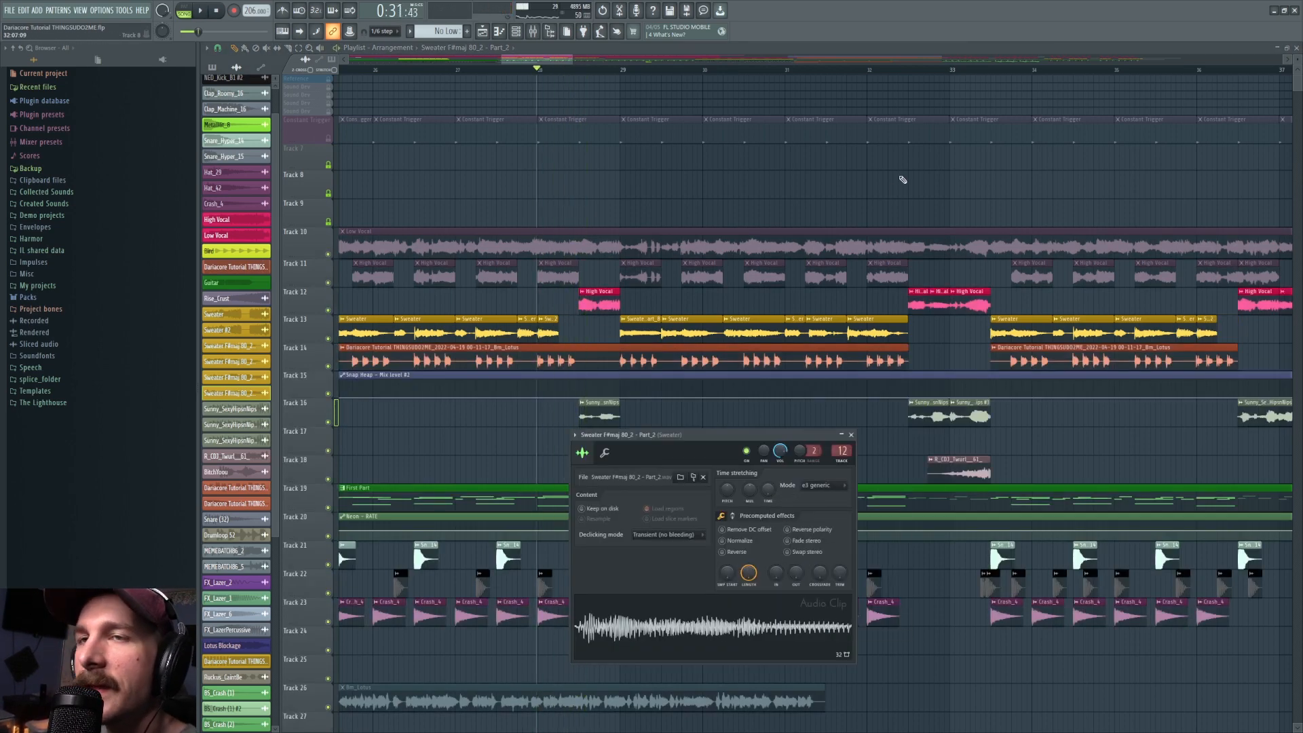
pyautogui.rightClick(770, 491)
pyautogui.click(789, 530)
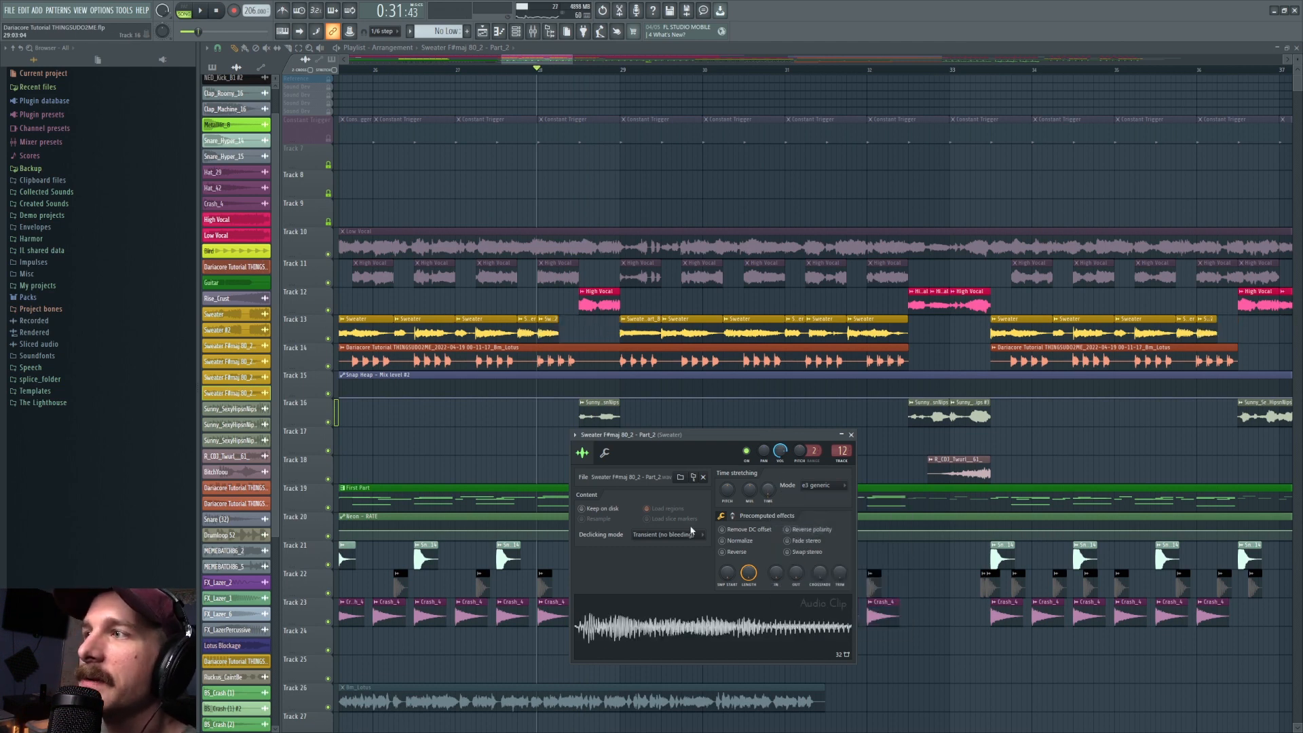
pyautogui.rightClick(769, 497)
pyautogui.click(788, 544)
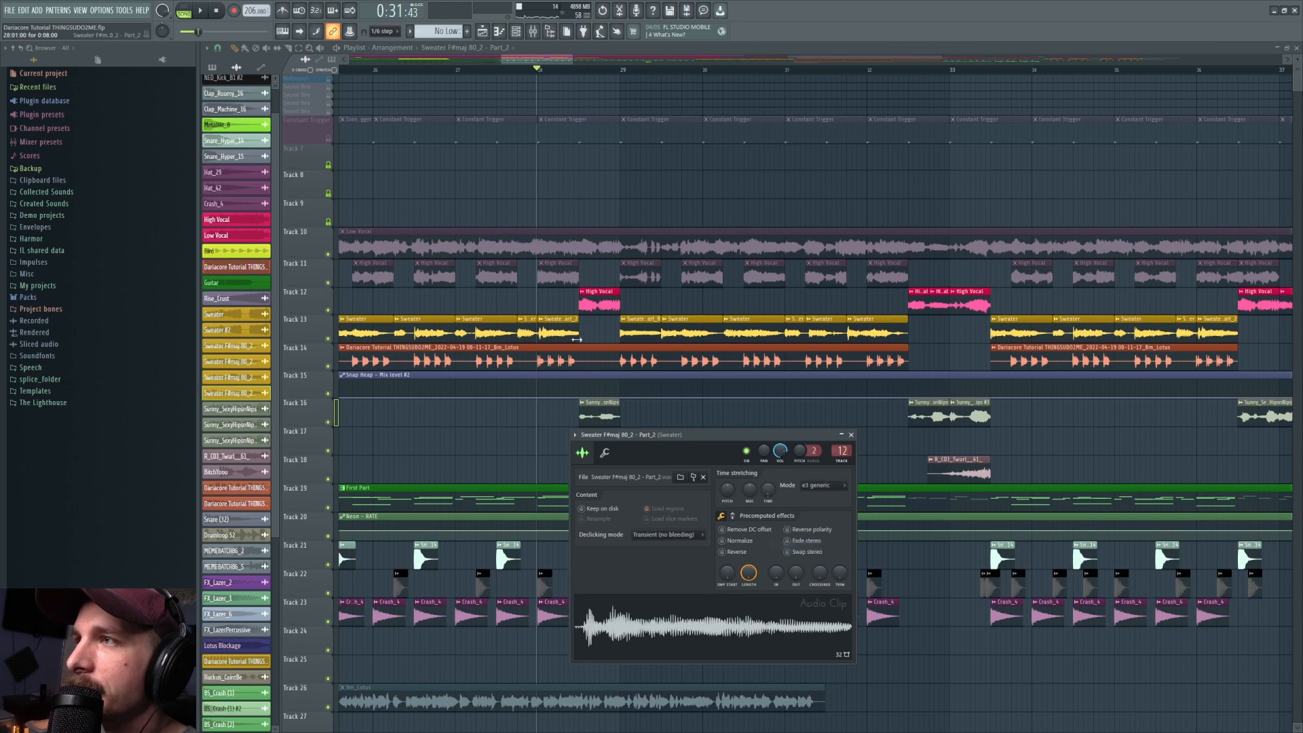
pyautogui.press('Escape')
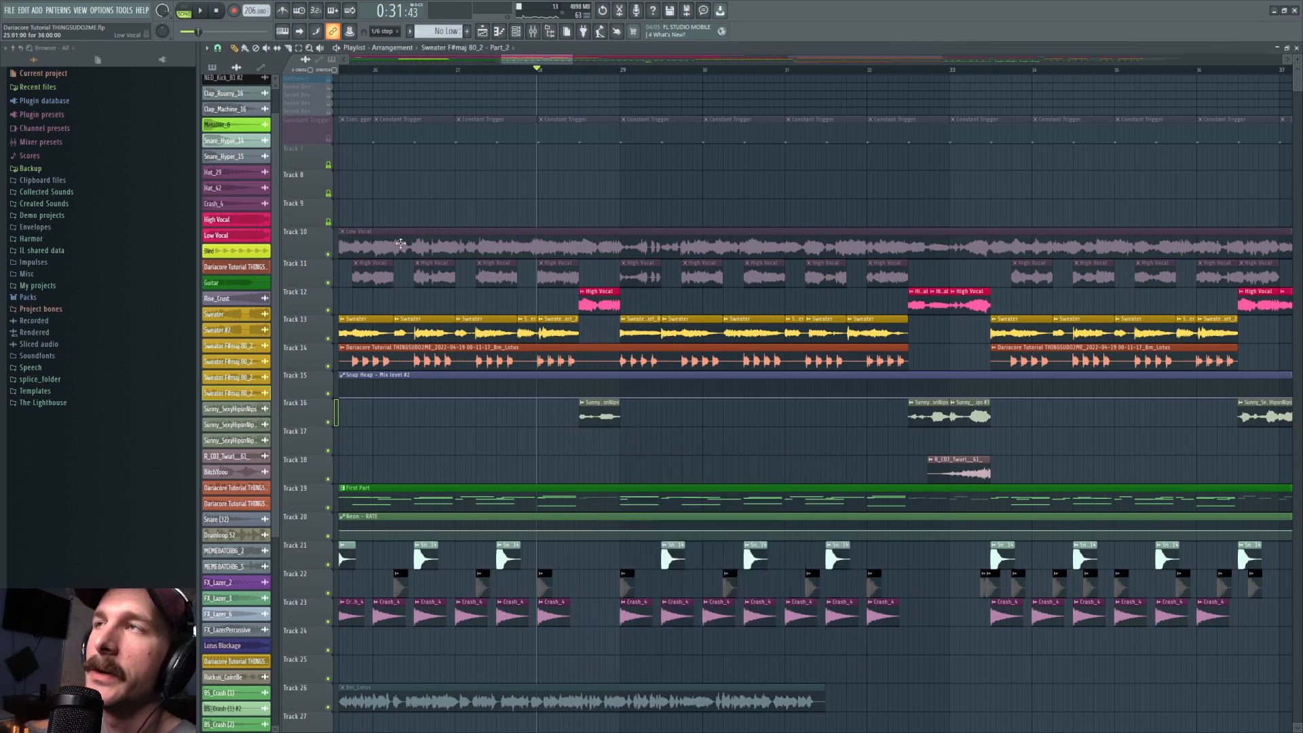
# Place the playhead at bar 25, and move it to just before the High Vocal clip on track 12 ahead of bar 29
pyautogui.scroll(-3, 586, 64)
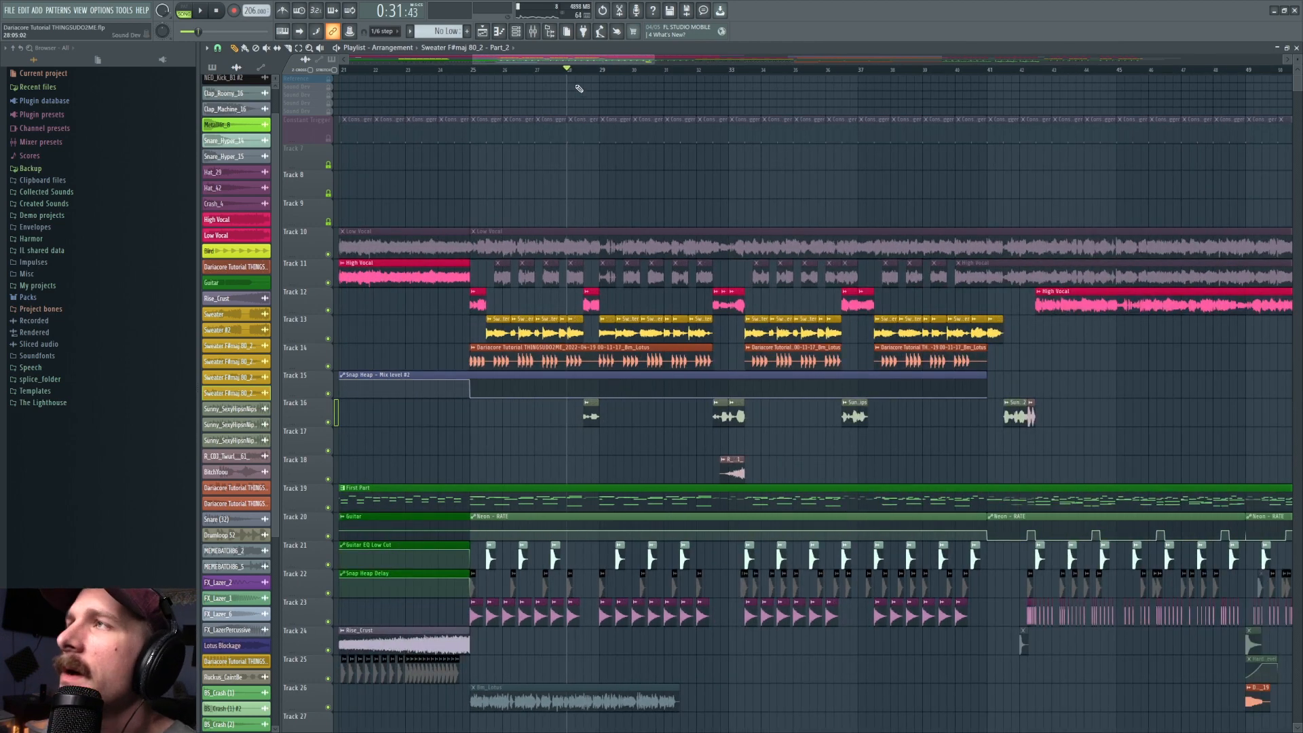
pyautogui.scroll(3, 583, 80)
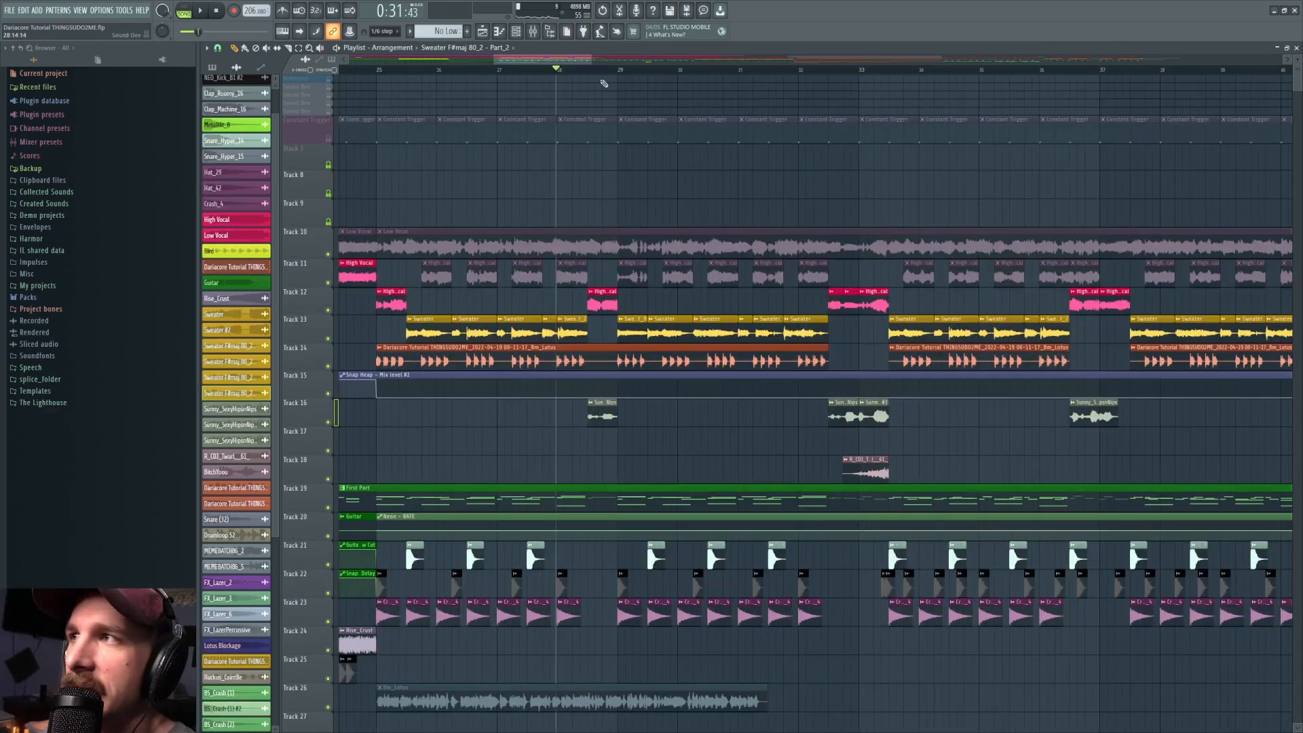
pyautogui.click(374, 70)
pyautogui.click(379, 70)
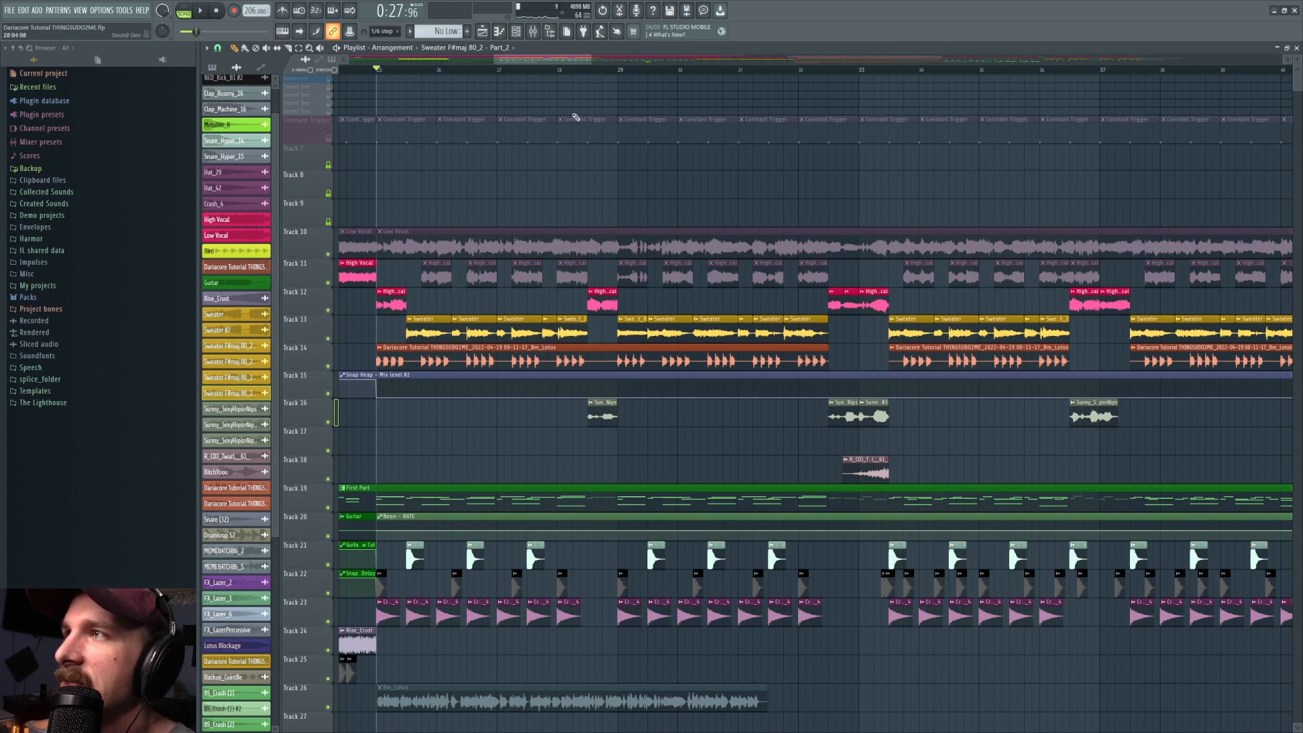
pyautogui.click(584, 71)
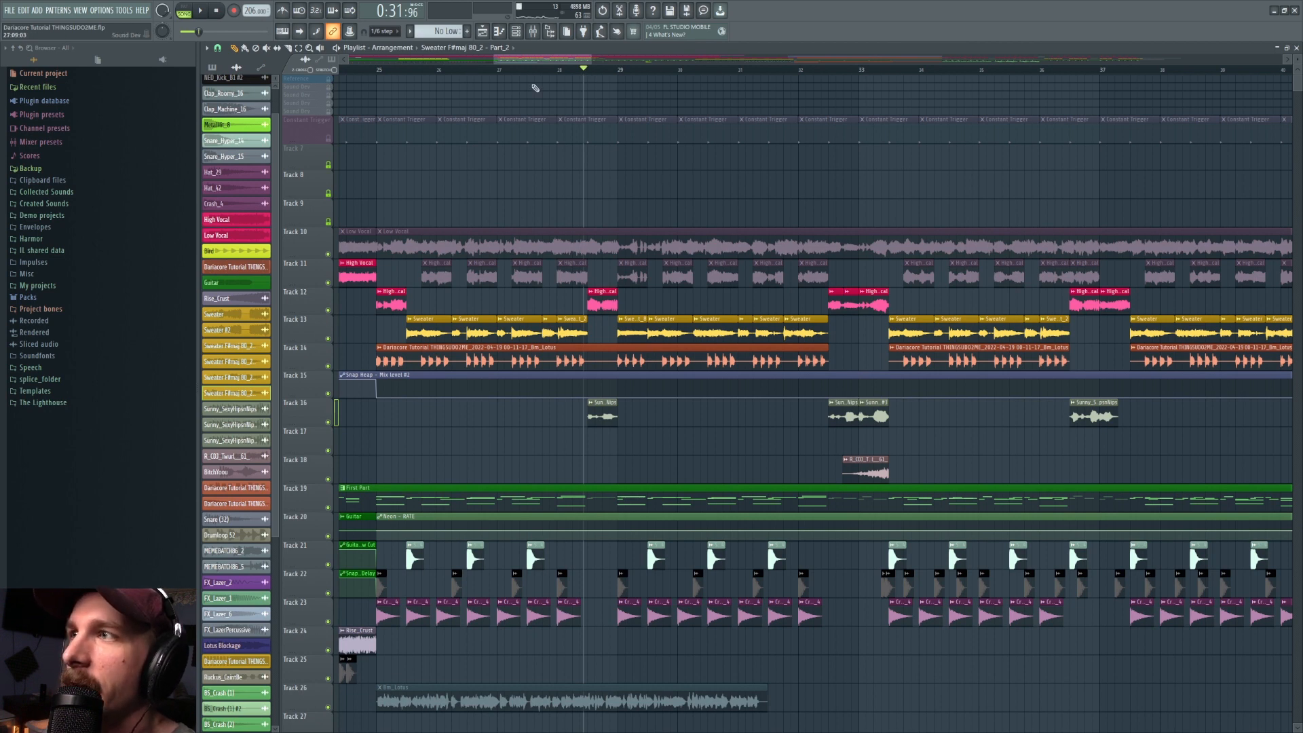
# Change the playlist's snap setting and play all tracks from bar 27 into bar 29
pyautogui.click(219, 47)
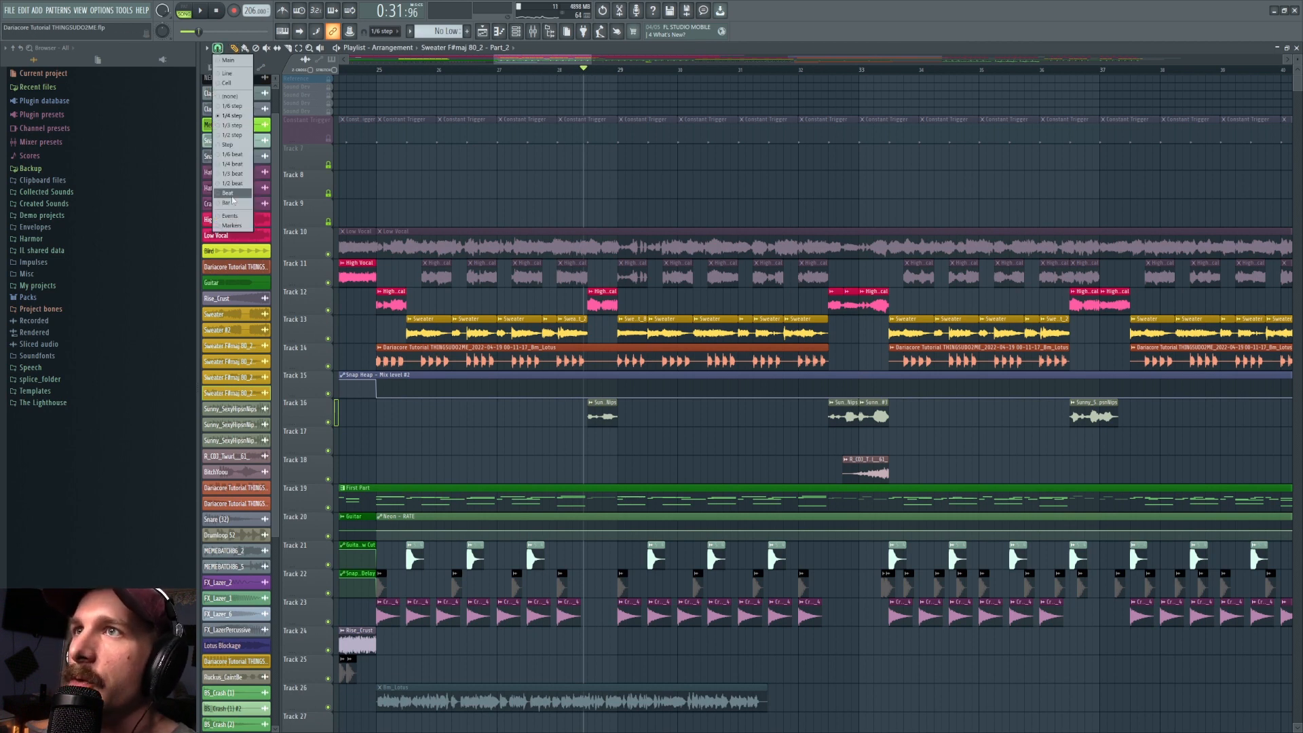
pyautogui.click(233, 198)
pyautogui.click(499, 71)
pyautogui.press('space')
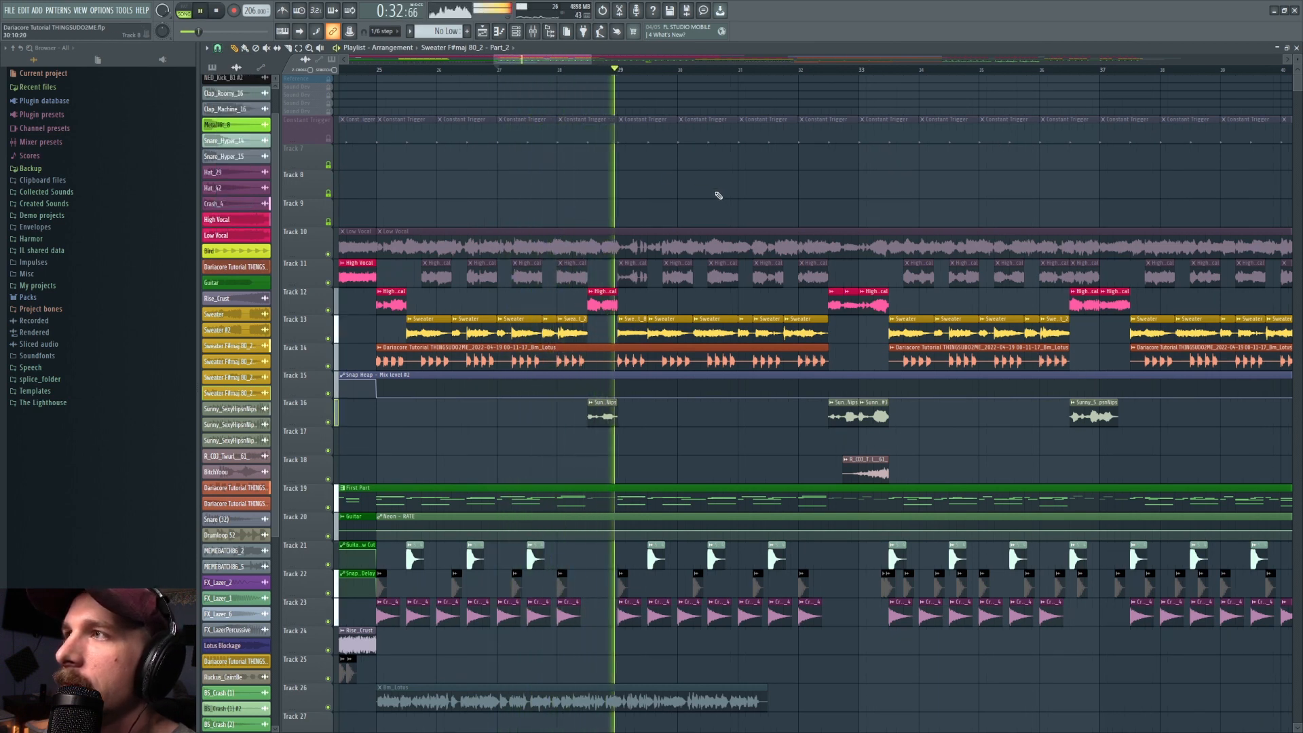
pyautogui.press('space')
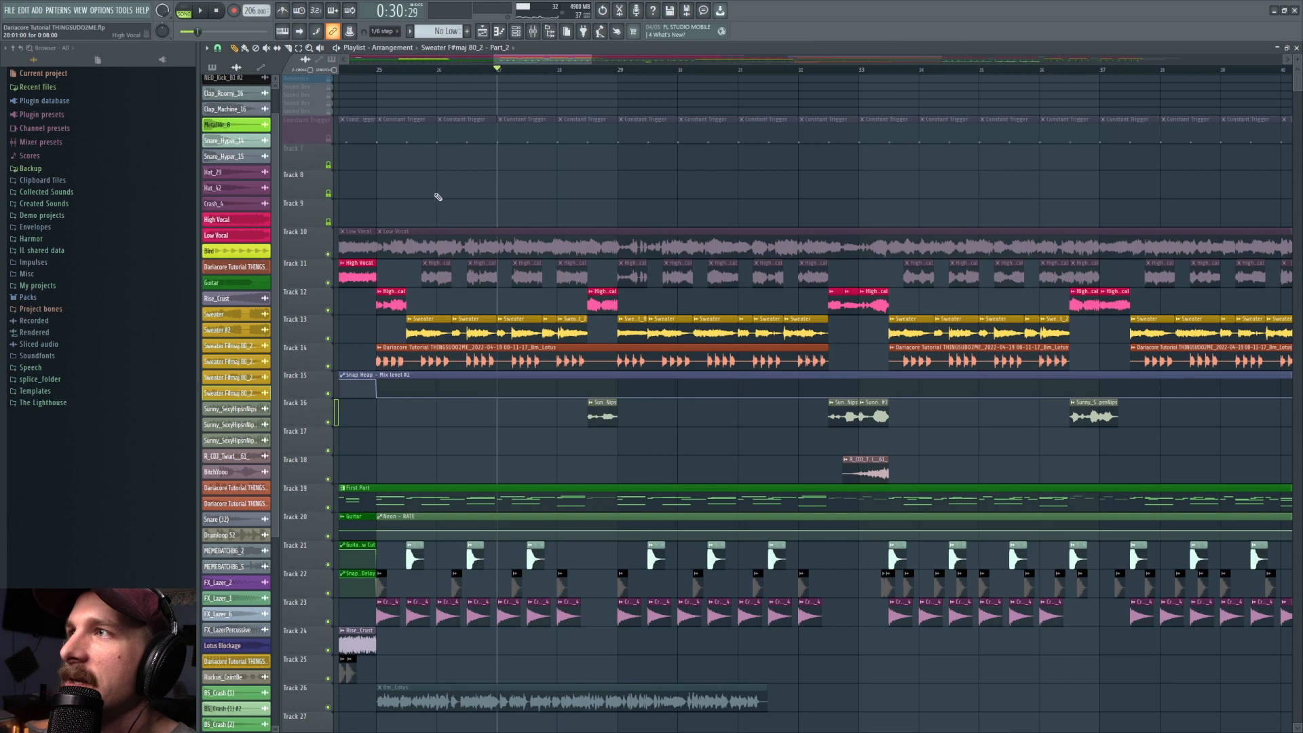
# Mute the High Vocal clips on track 12 and play from bar 27, and again from bar 32
pyautogui.click(328, 309)
pyautogui.press('space')
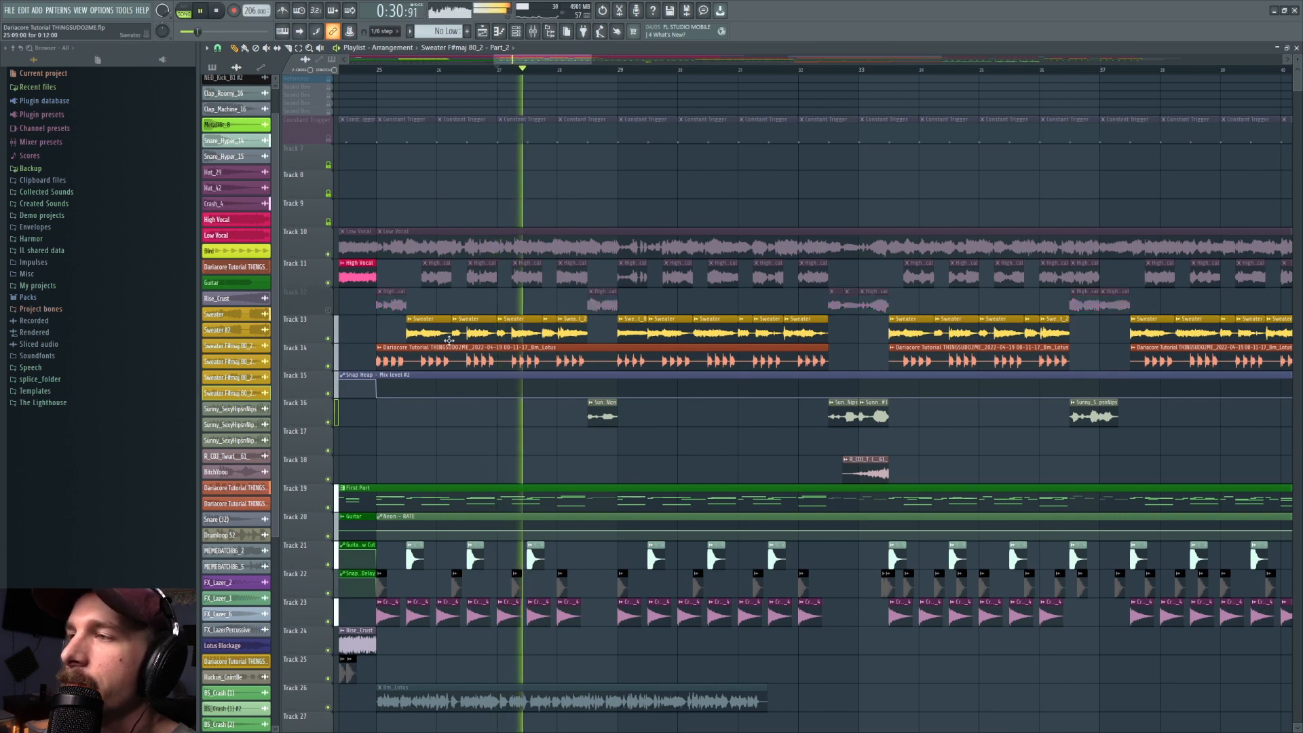
pyautogui.press('space')
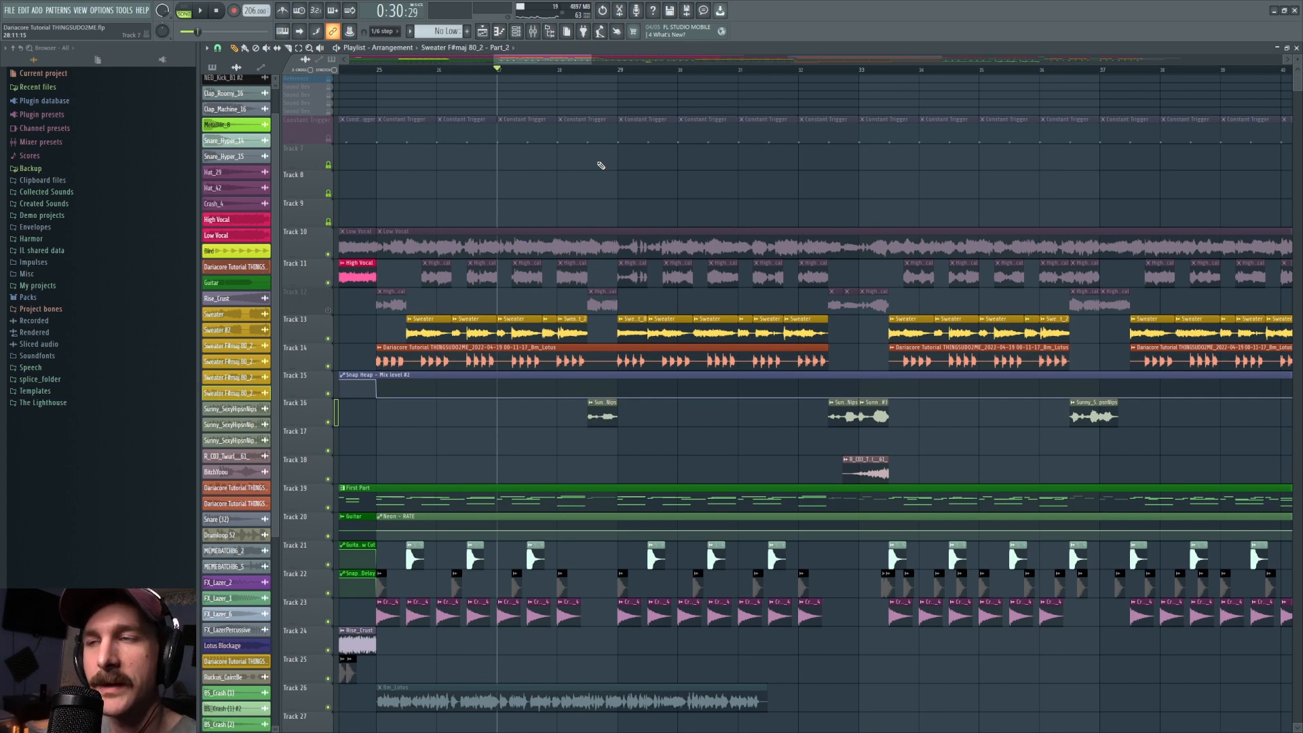
pyautogui.click(799, 70)
pyautogui.press('space')
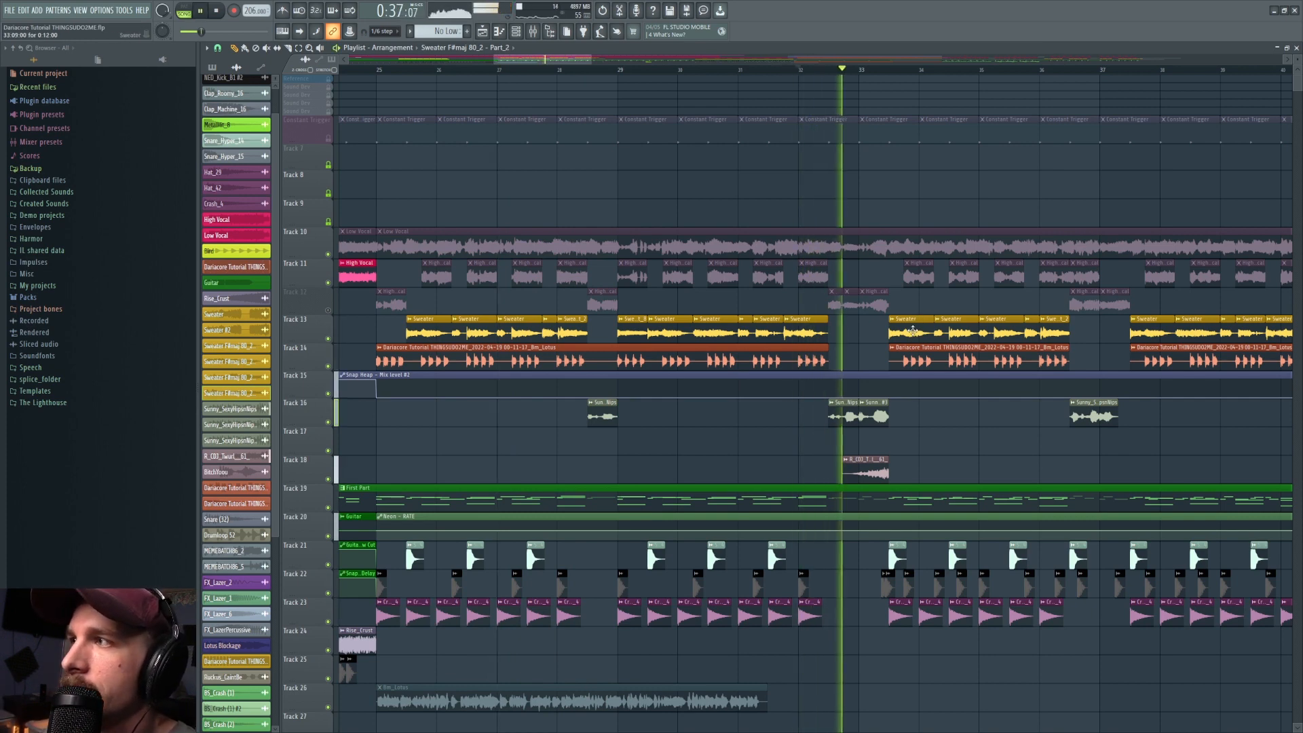
pyautogui.press('space')
# Unmute track 12 and replay the transition from bar 32 with the High Vocal clips included
pyautogui.click(328, 311)
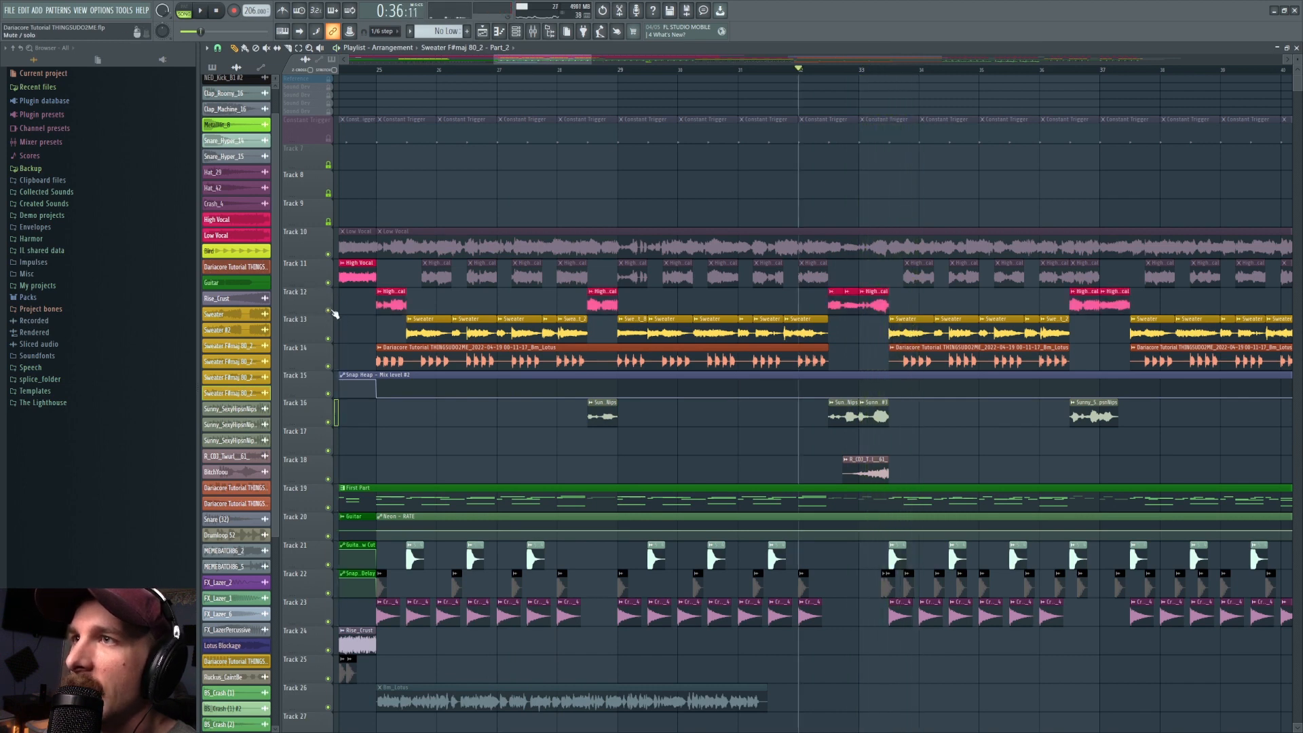
pyautogui.press('space')
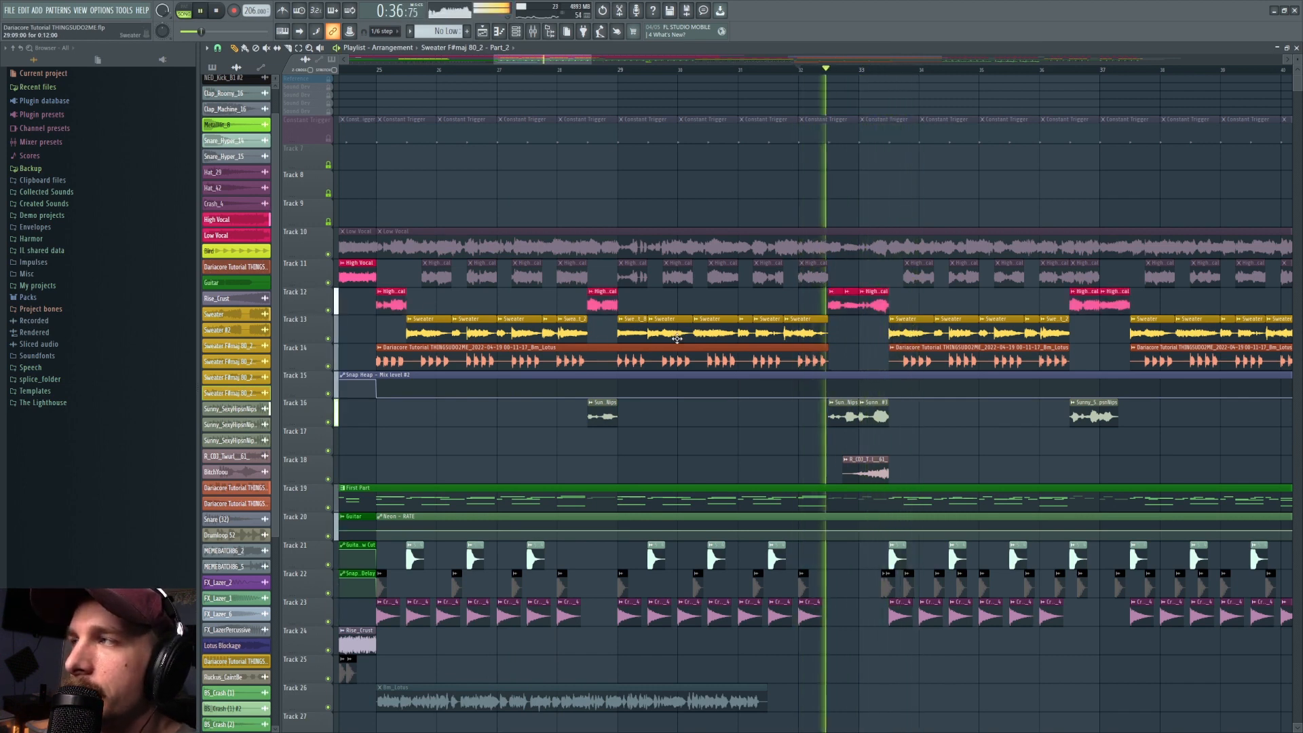
pyautogui.press('space')
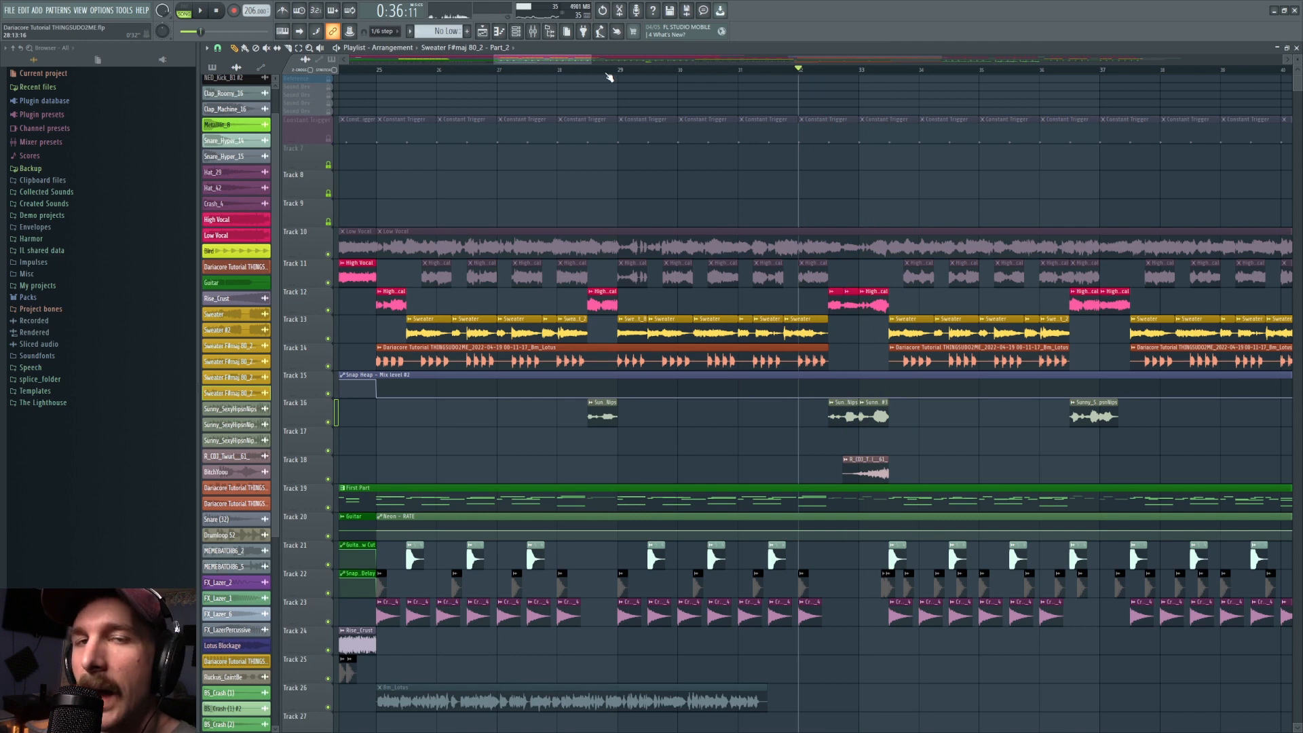
# Solo the High Vocal clips on track 12 and place the playhead at bar 25
pyautogui.scroll(-5, 611, 65)
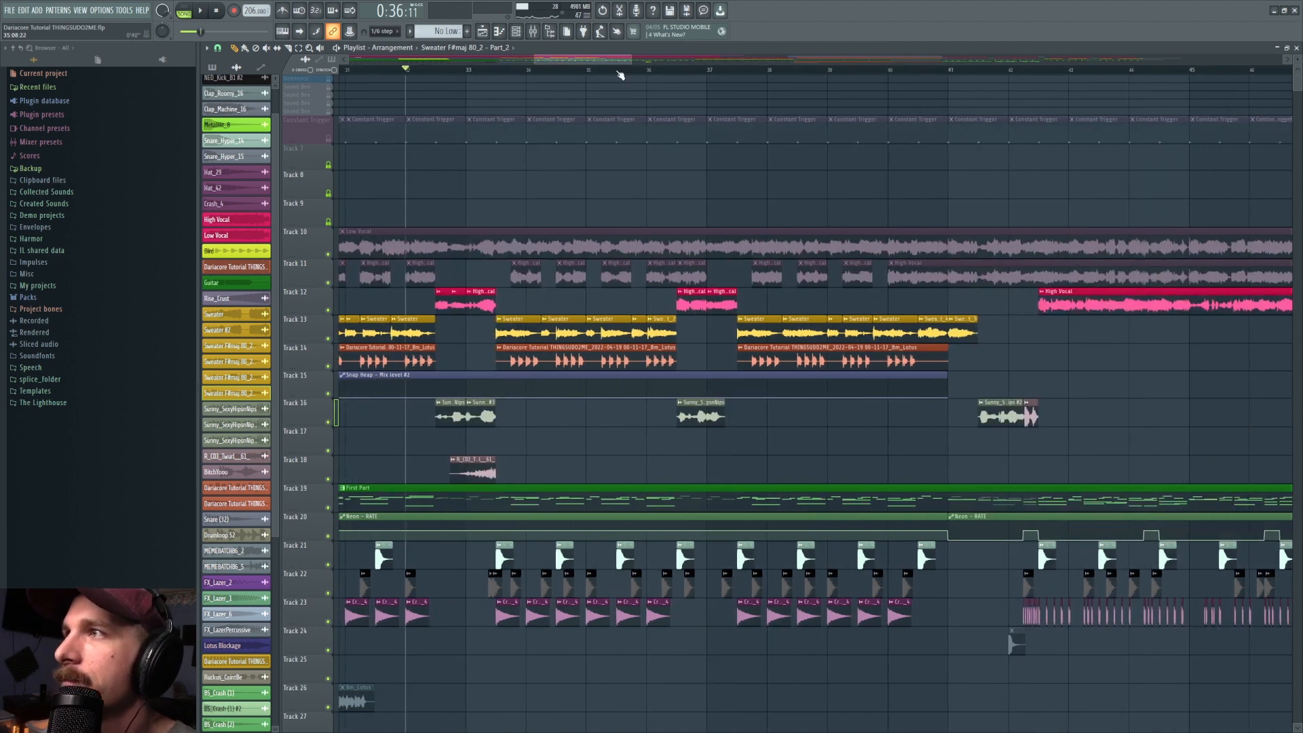
pyautogui.moveTo(611, 65); pyautogui.dragTo(572, 65)
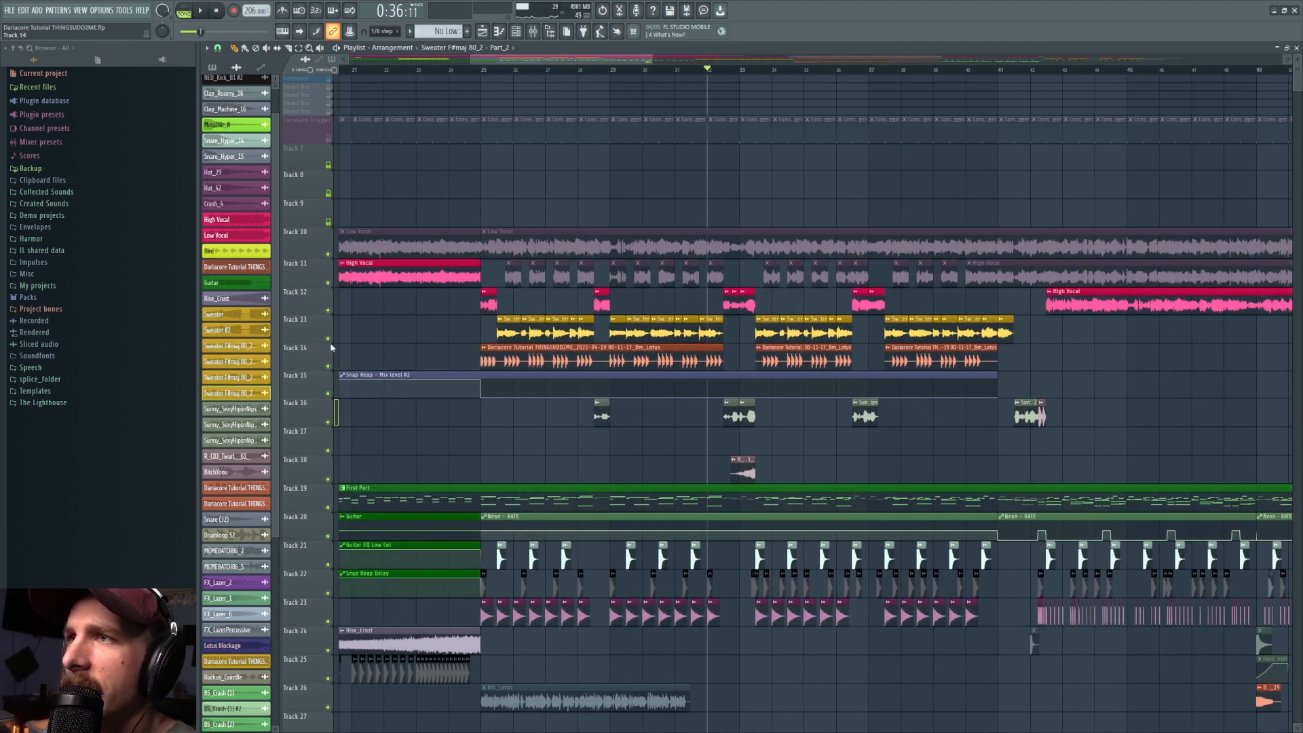
pyautogui.rightClick(329, 339)
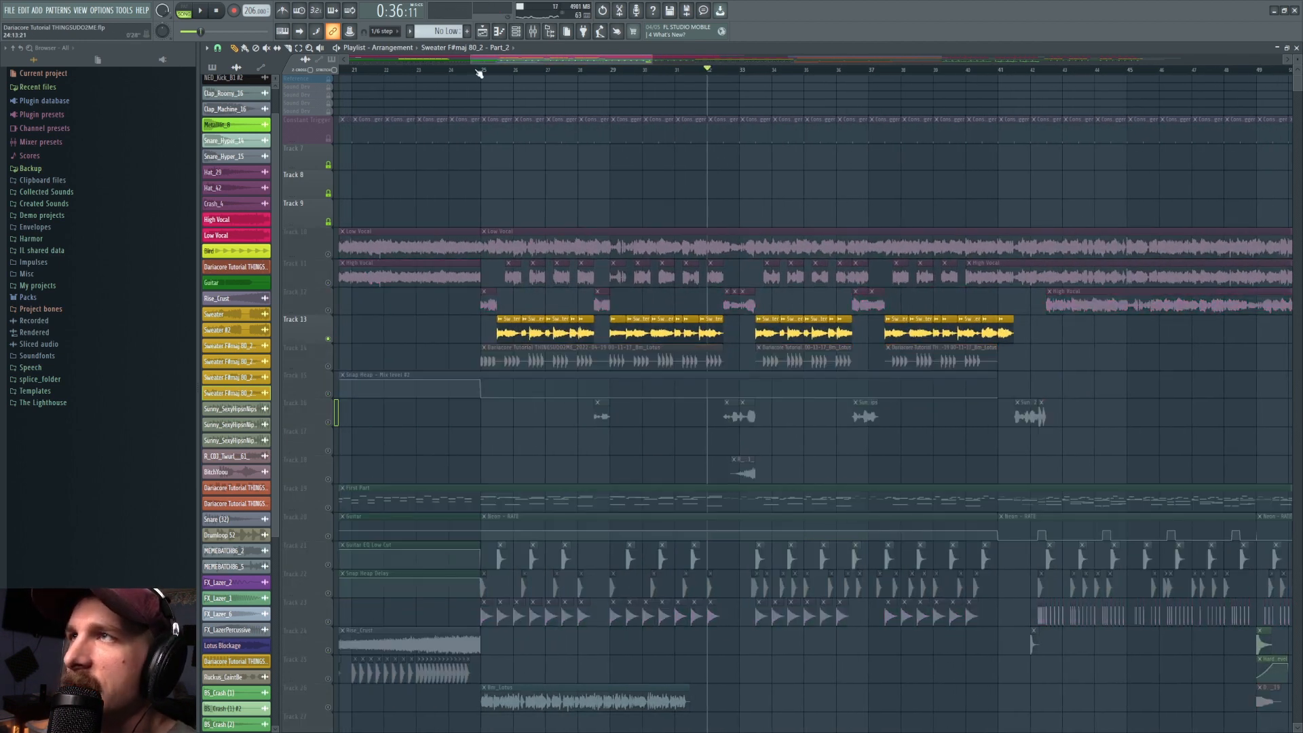
pyautogui.click(335, 319)
pyautogui.rightClick(329, 310)
pyautogui.click(488, 72)
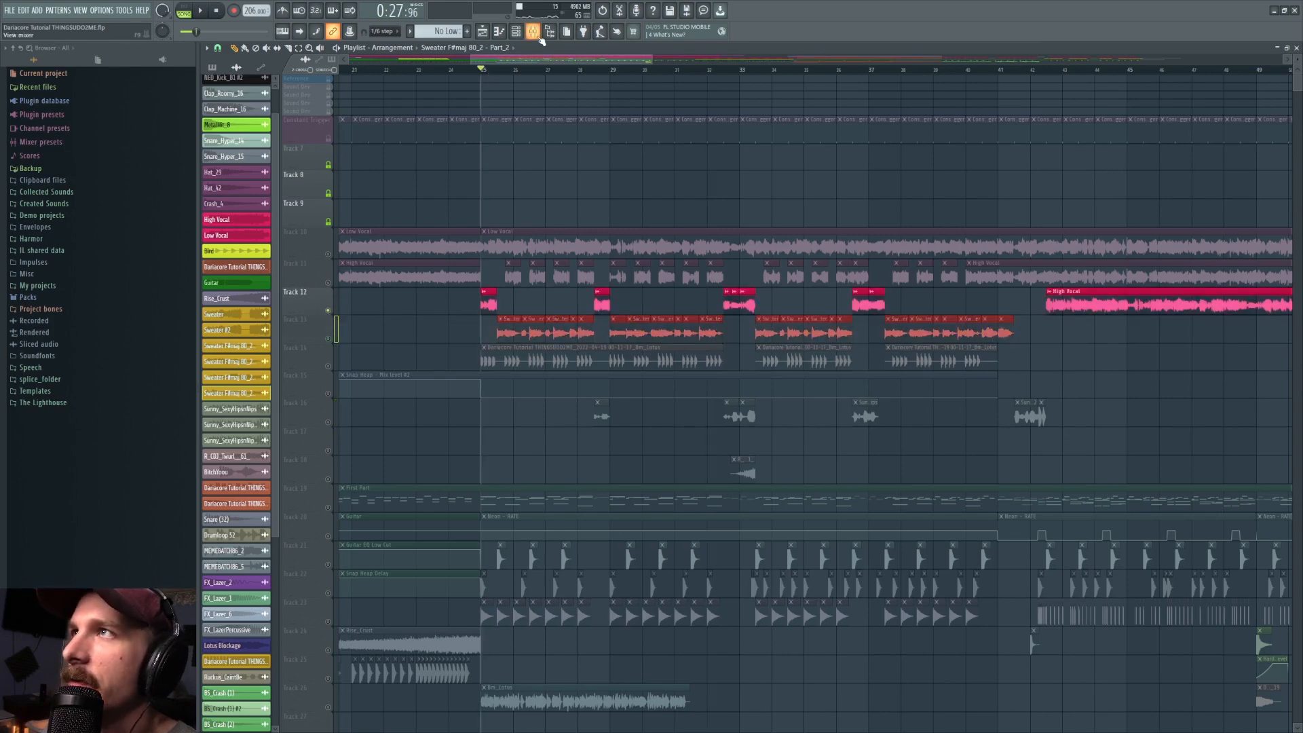
# Show the mixer, select the High Vocal channel, and open its OTT compressor
pyautogui.press('F9')
pyautogui.click(606, 329)
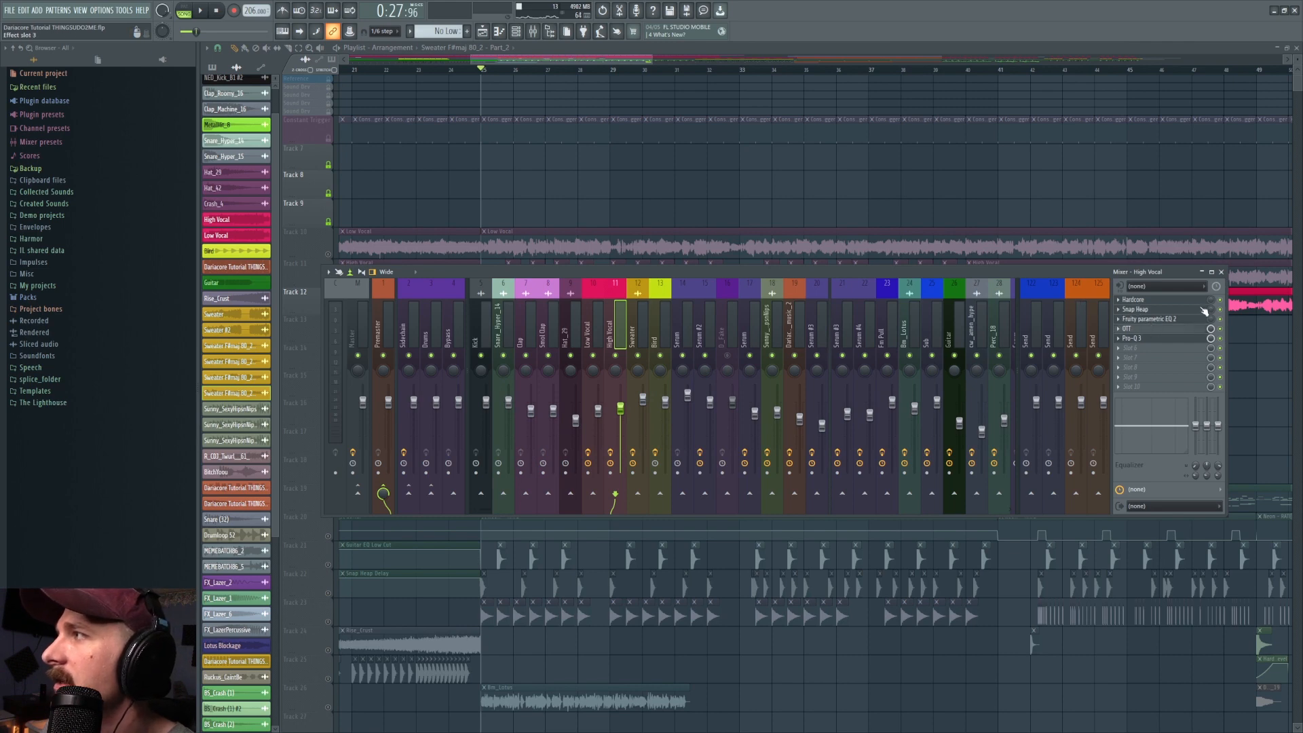
pyautogui.click(1175, 330)
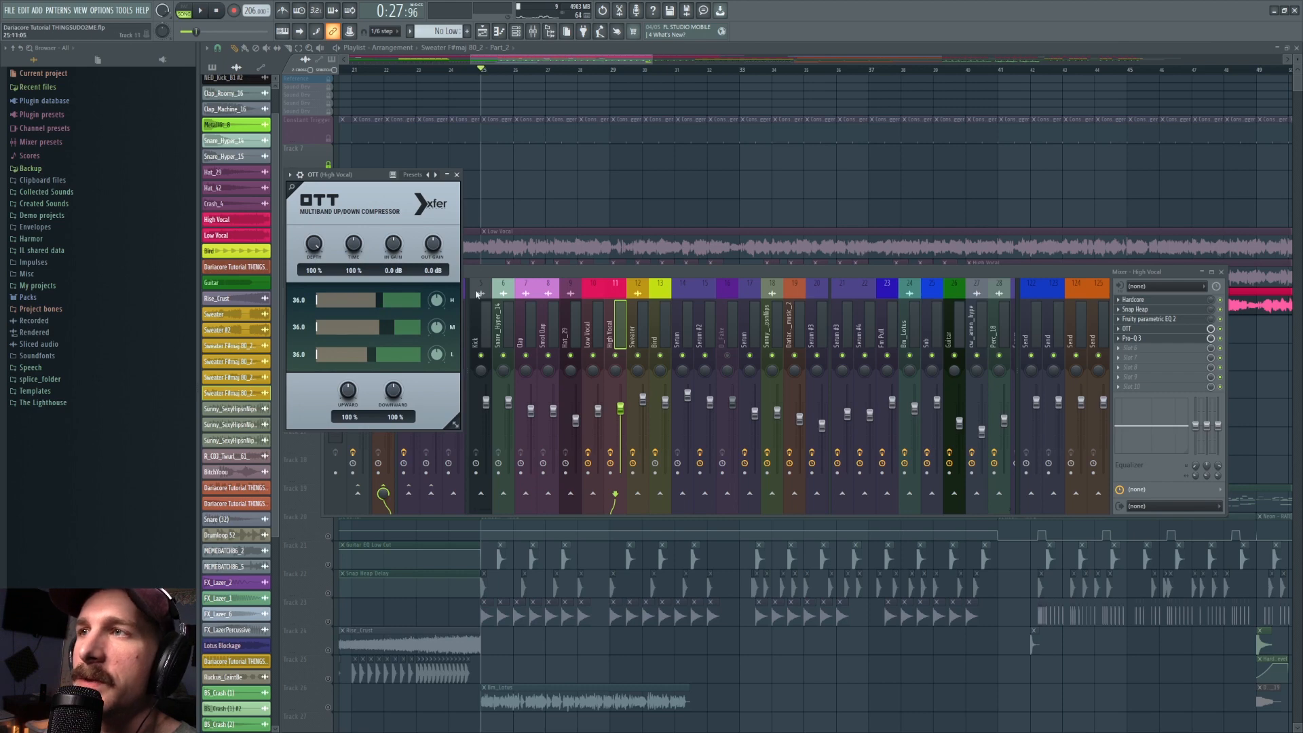
# Inspect the Pro-Q 3 equalizer on the High Vocal channel and close the effect windows
pyautogui.click(1151, 341)
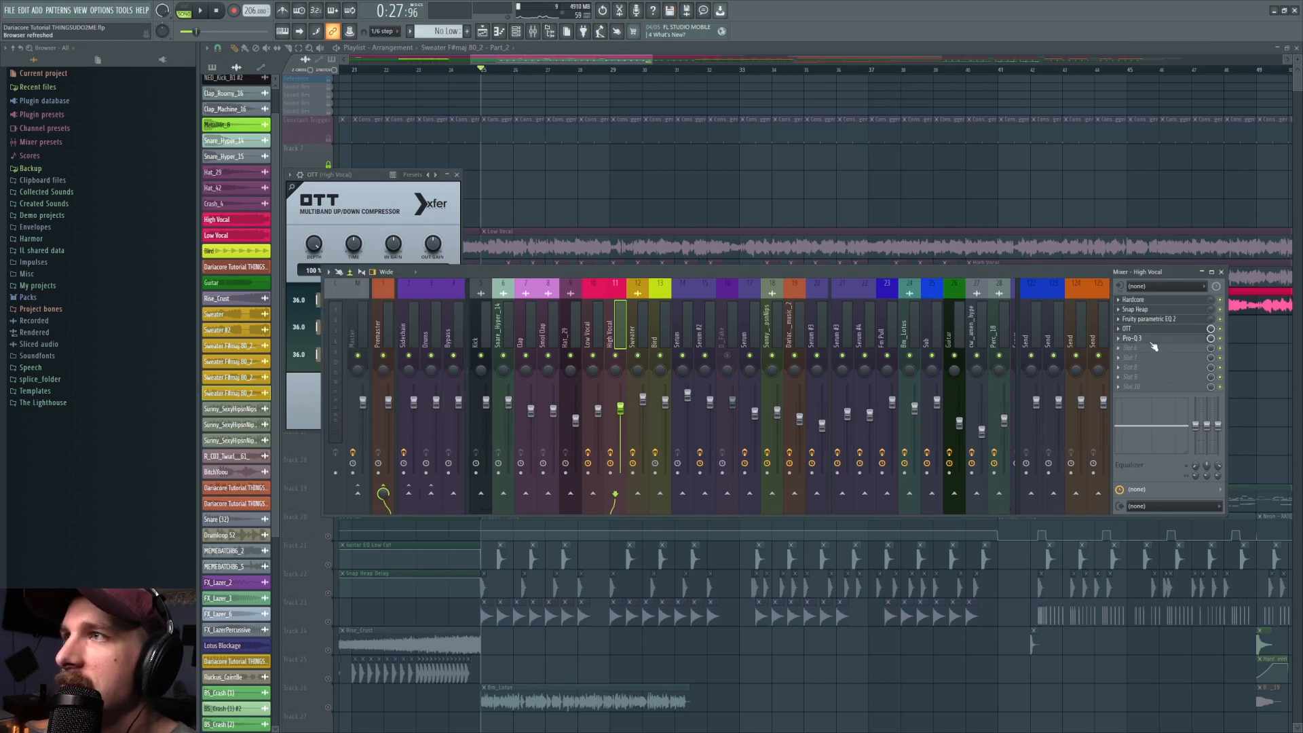
pyautogui.click(1152, 340)
pyautogui.click(924, 210)
# Select the Sweater channel in the mixer, view its Pro-Q 3 equalizer curve, and return to the playlist
pyautogui.click(533, 31)
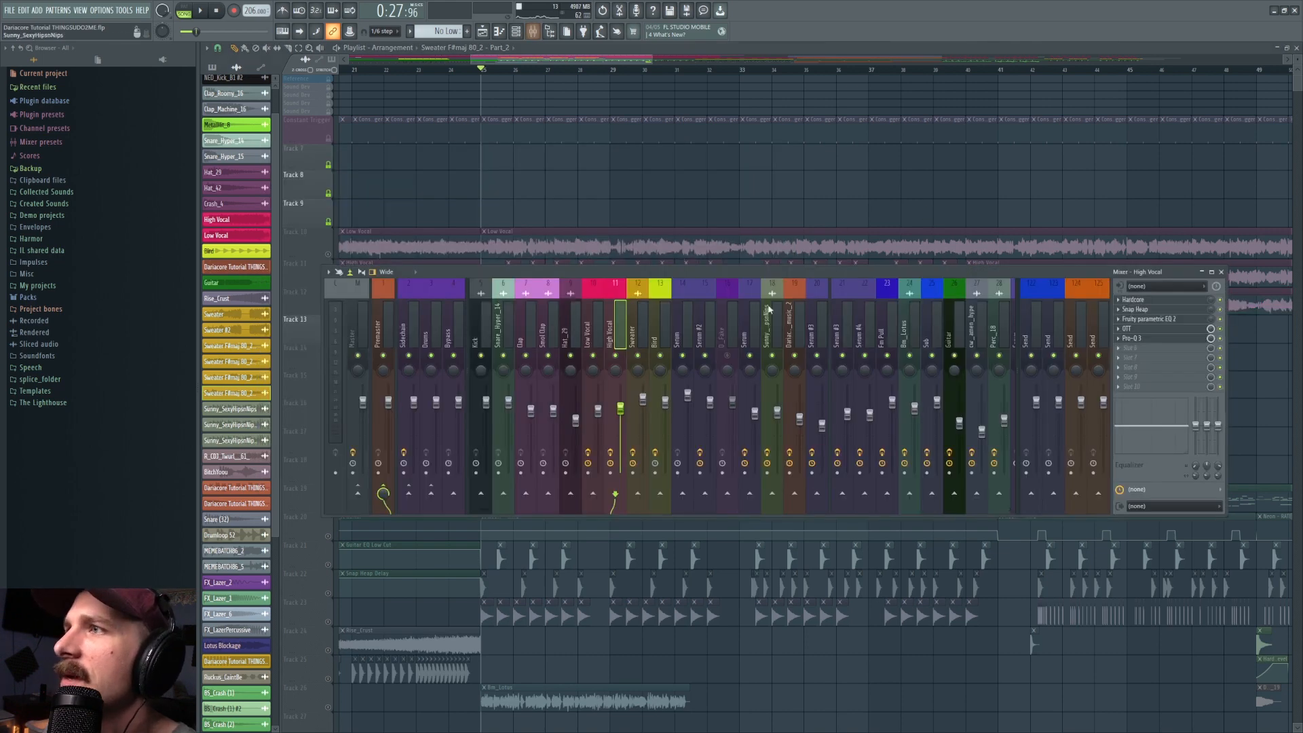
pyautogui.click(639, 328)
pyautogui.click(1152, 299)
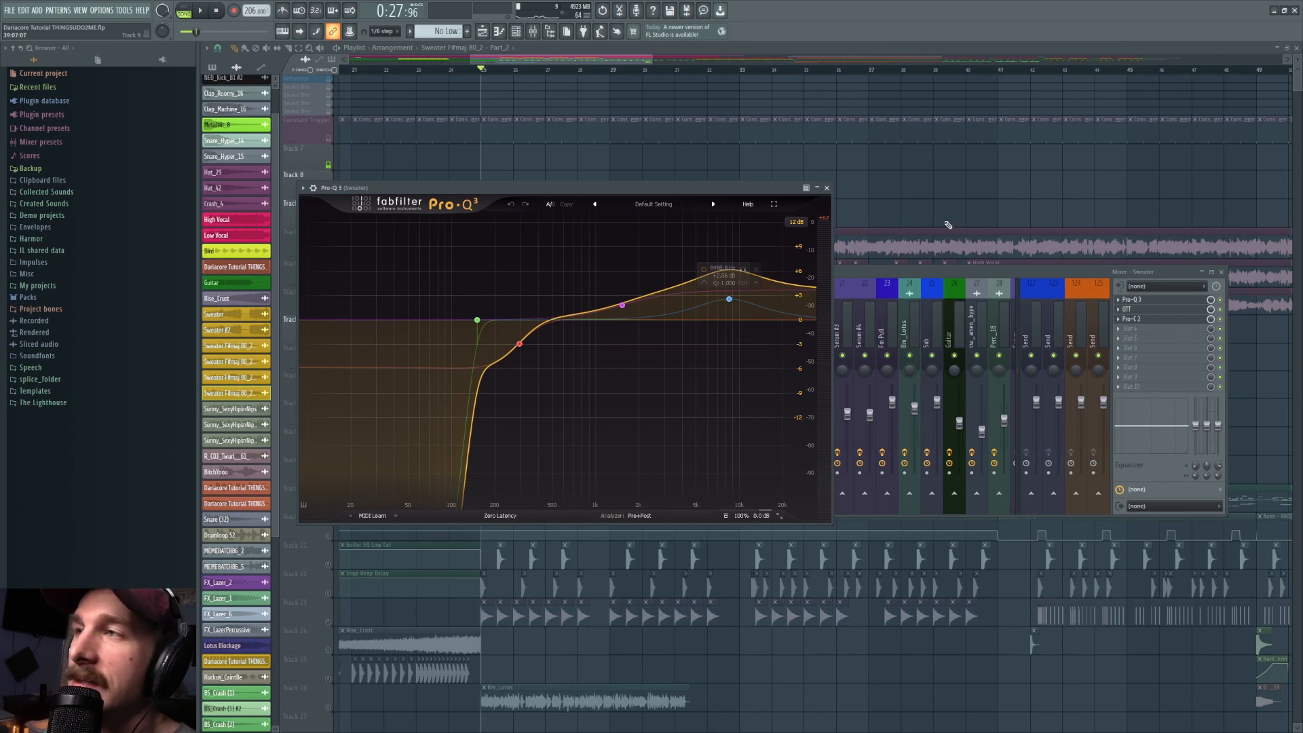
pyautogui.click(897, 199)
# Unmute the Sweater clips on track 13 and briefly play them with the High Vocal clips from bar 25
pyautogui.click(332, 309)
pyautogui.press('space')
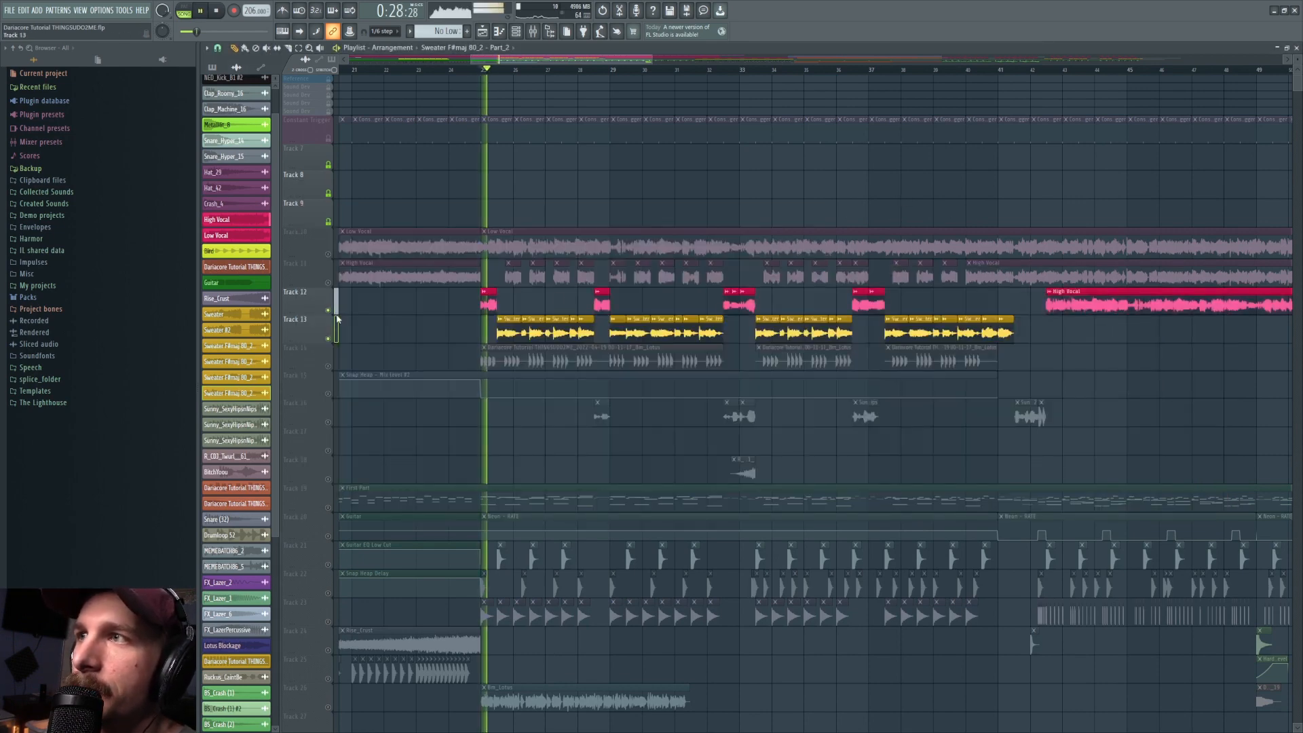
pyautogui.click(533, 31)
pyautogui.press('space')
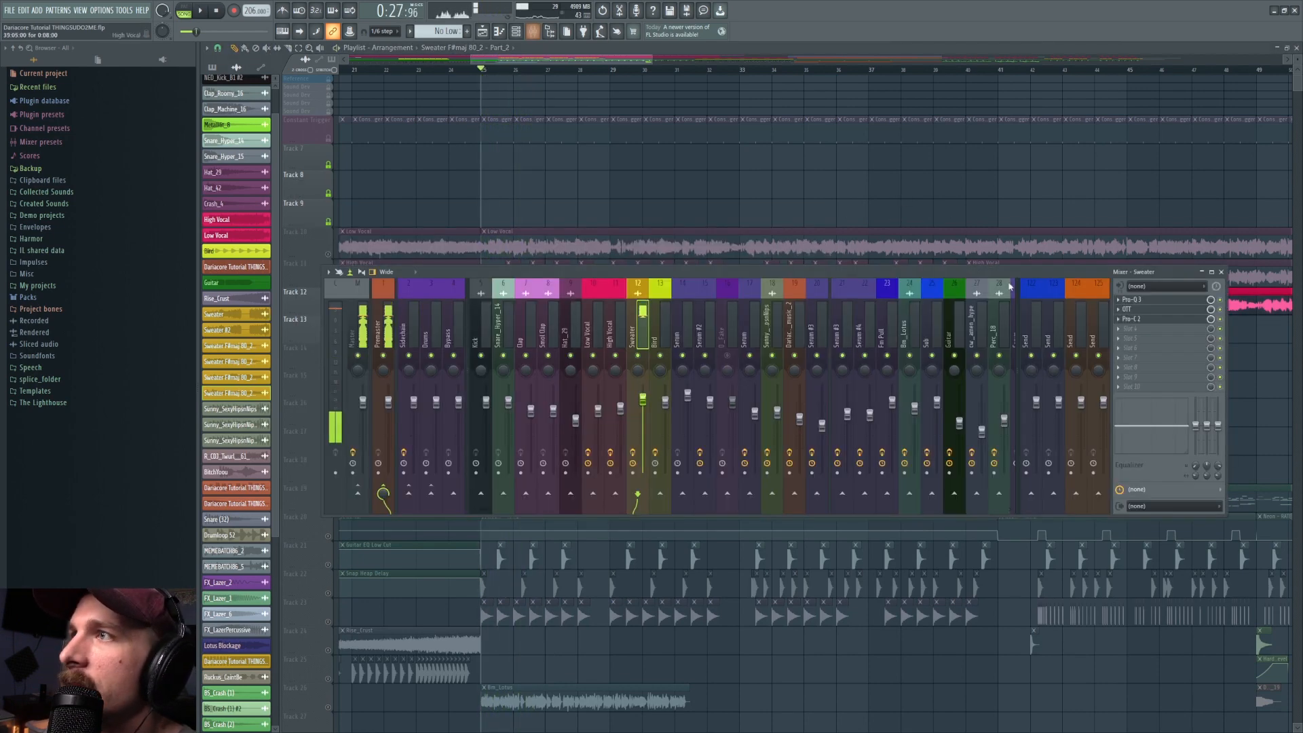
# Open the Sweater channel's Pro-Q 3 and compare playback from bar 25 with the equalizer bypassed and enabled
pyautogui.click(1143, 303)
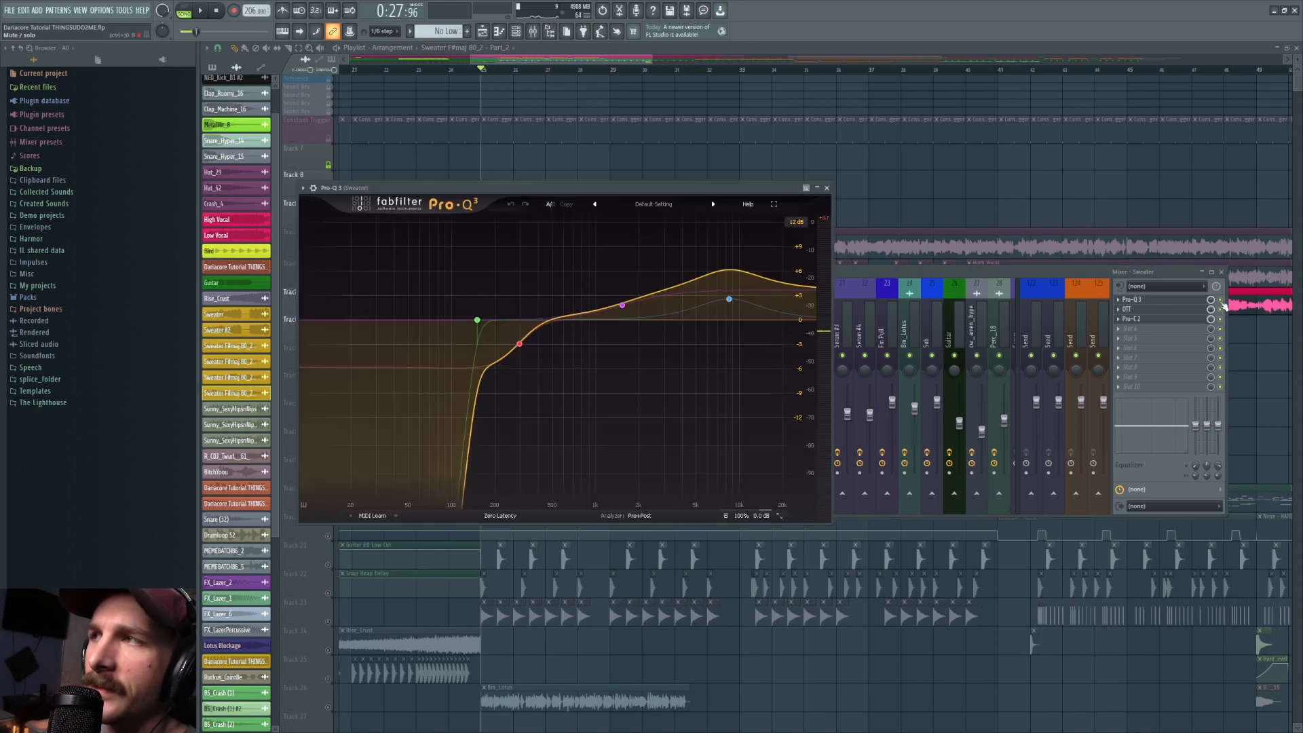
pyautogui.click(1224, 308)
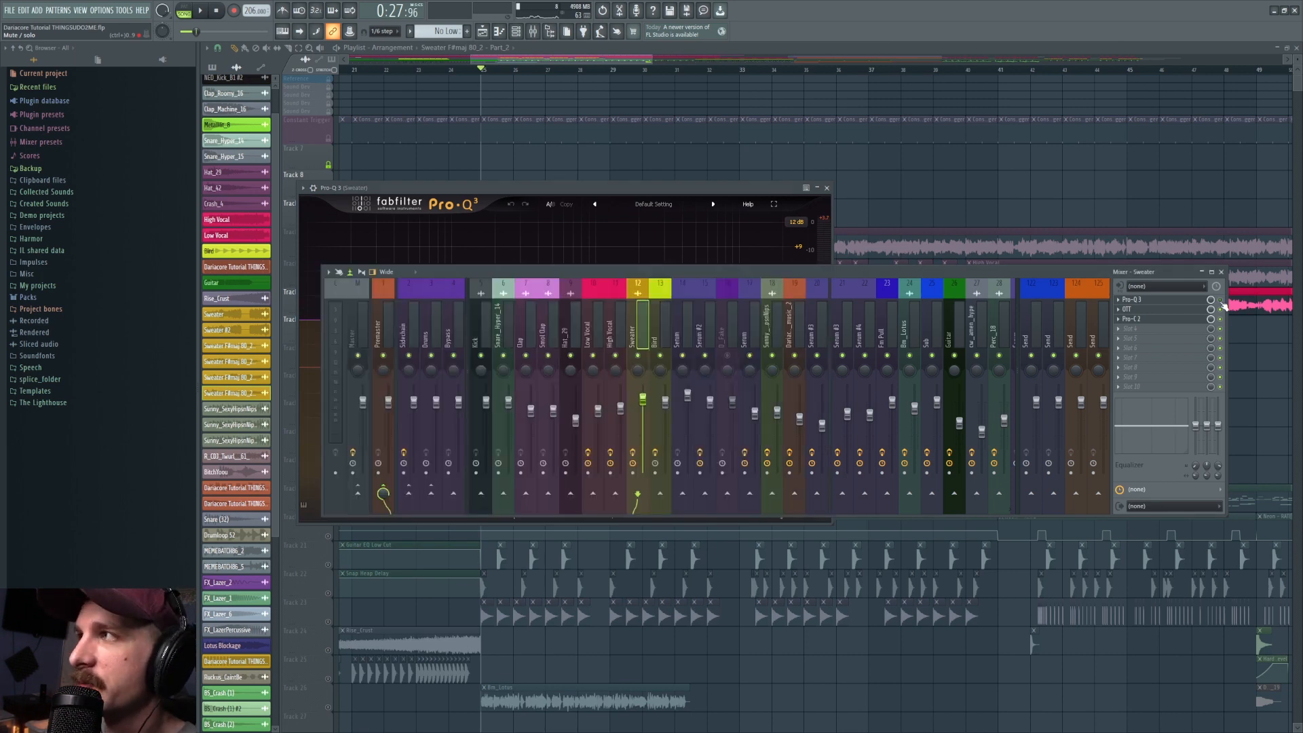
pyautogui.press('space')
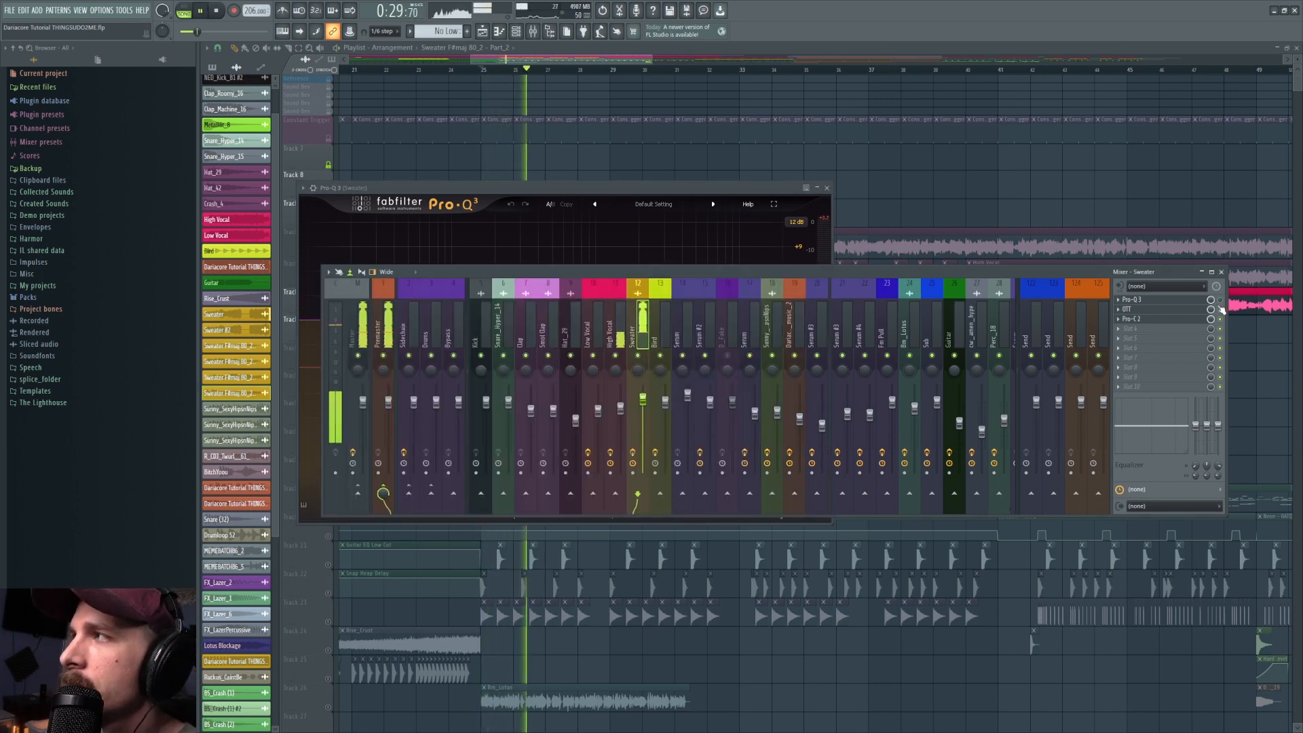
pyautogui.press('space')
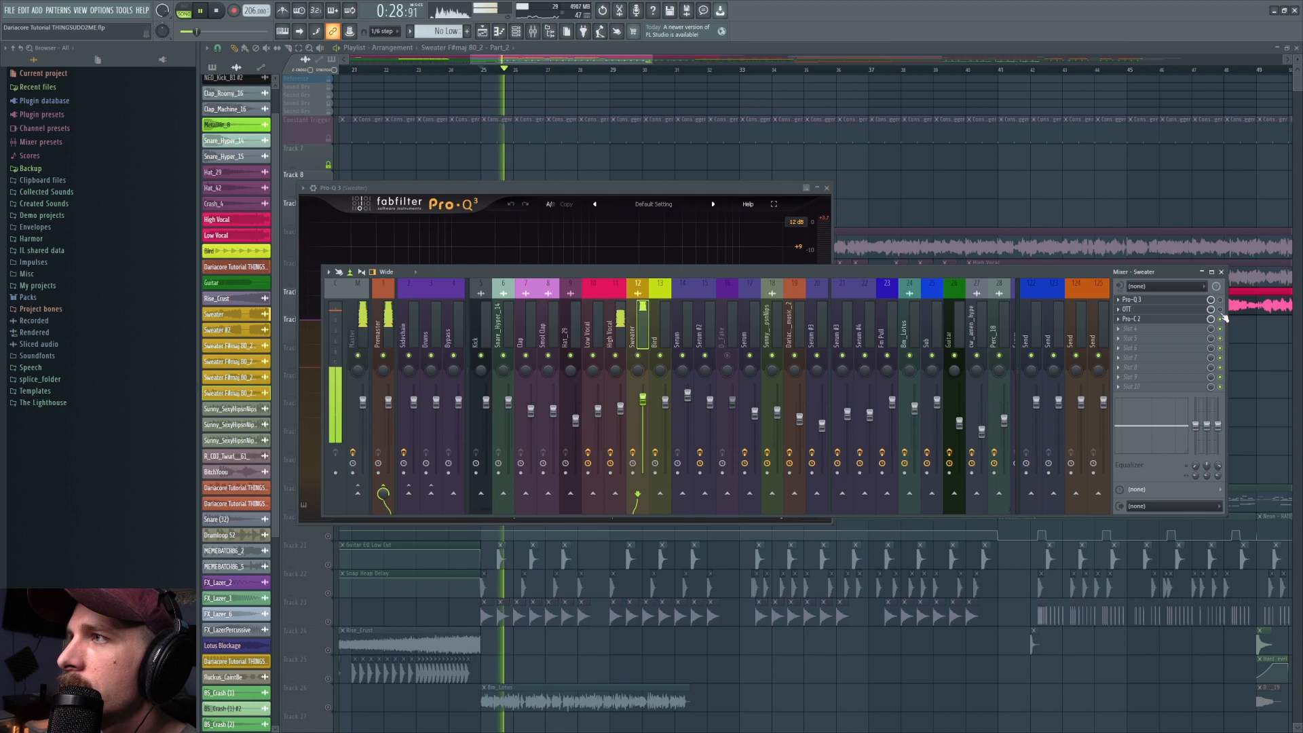
pyautogui.press('space')
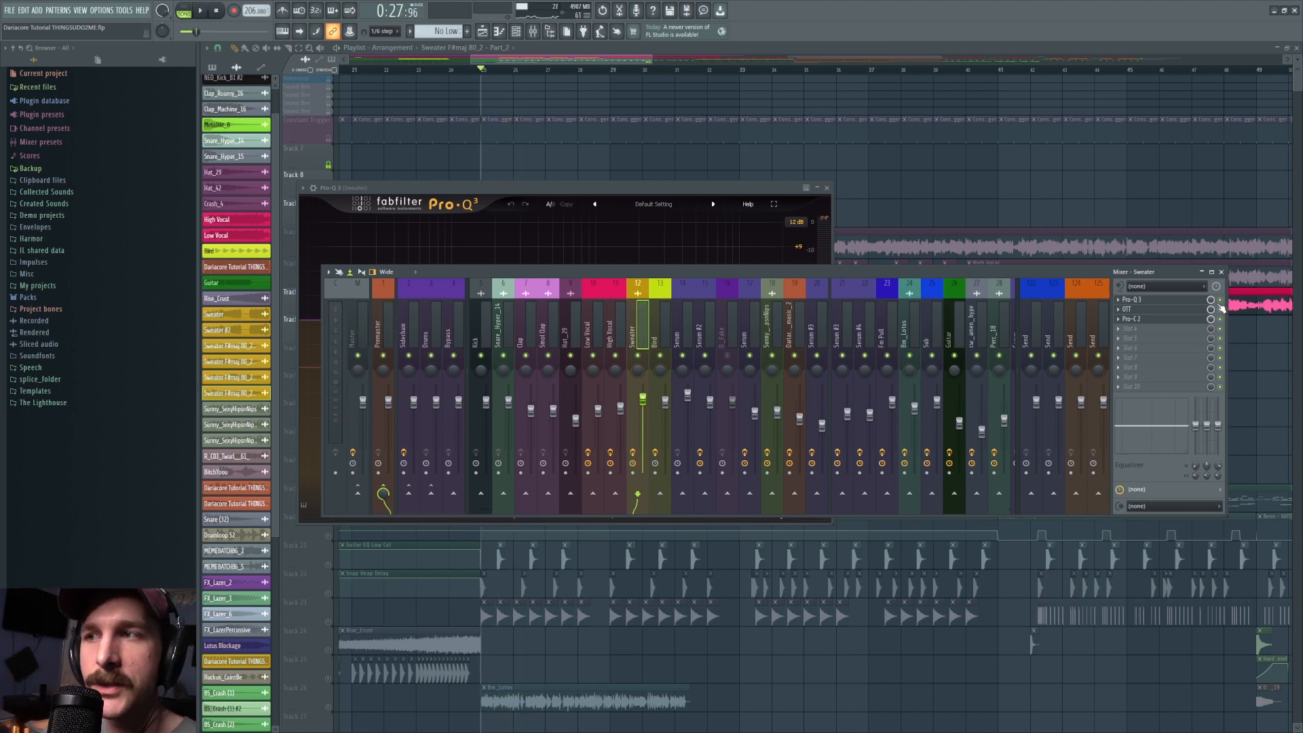
# Audition the low shelf band in the Sweater channel's Pro-Q 3 during playback by soloing it, bypassing it and re-enabling it
pyautogui.click(1171, 299)
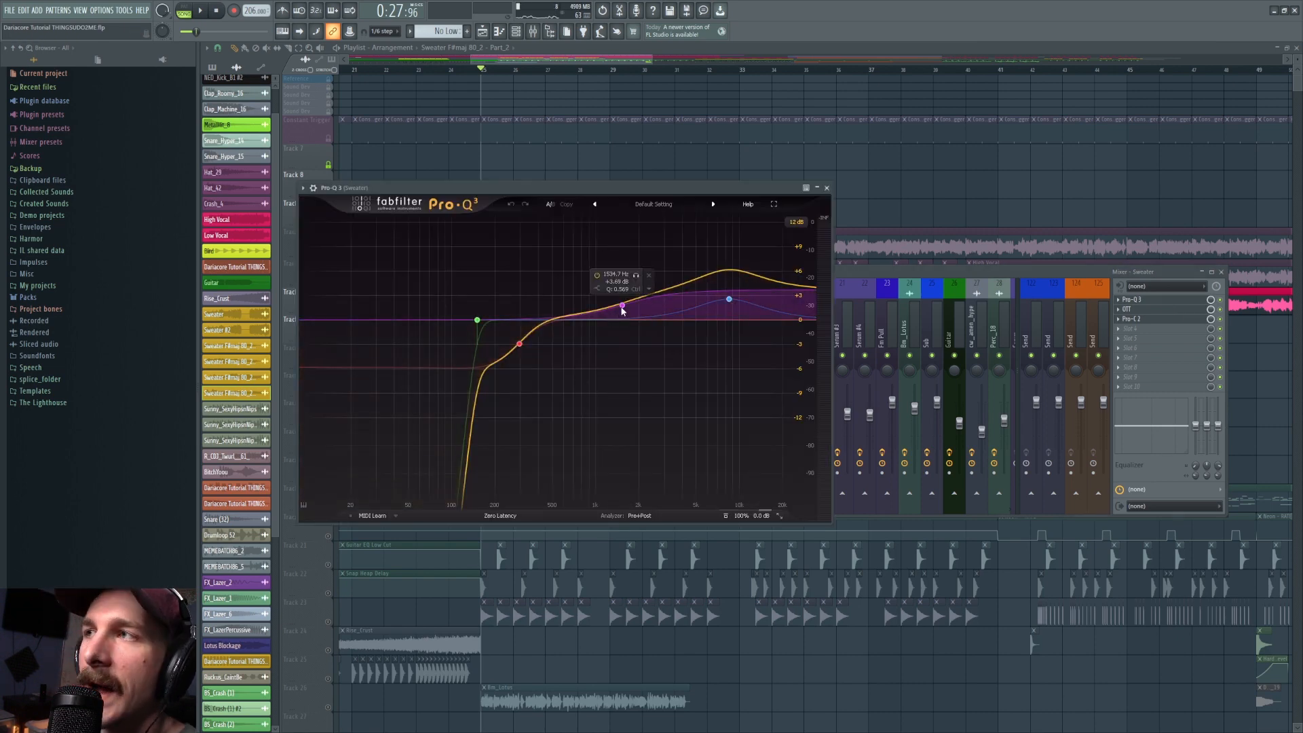
pyautogui.click(521, 344)
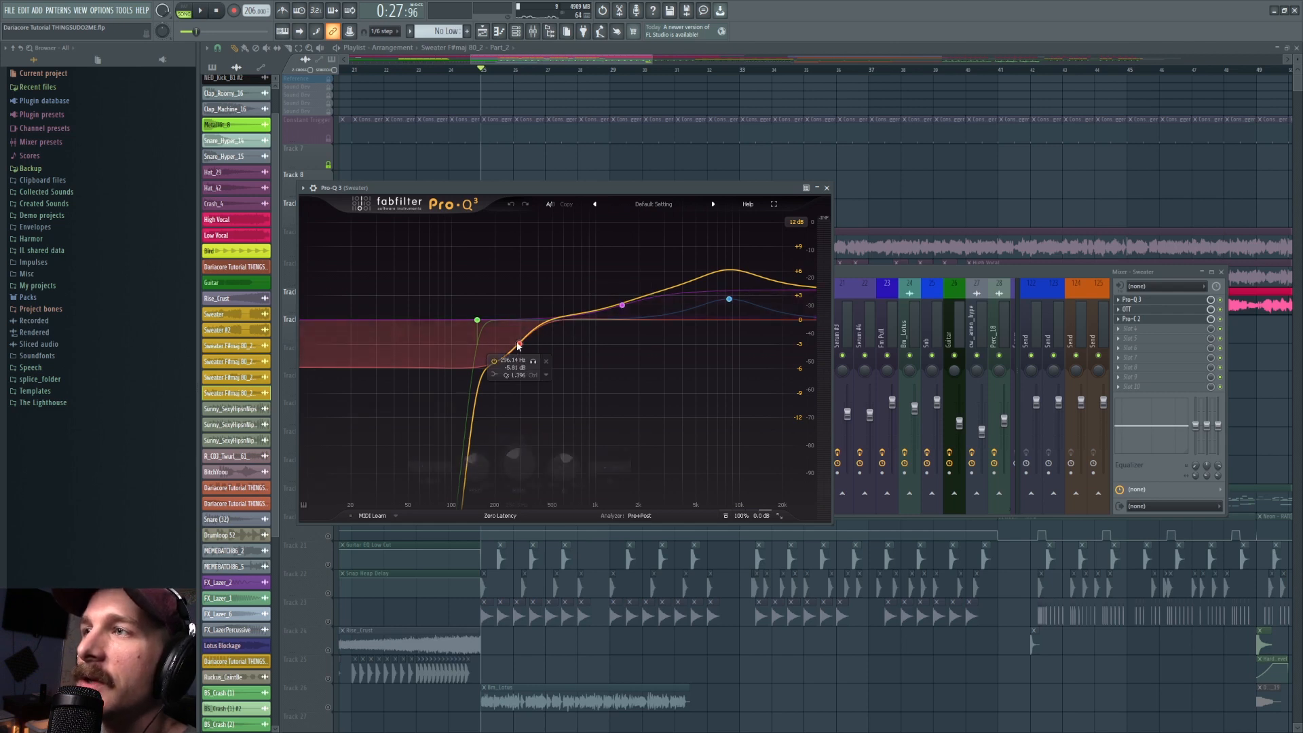
pyautogui.click(534, 363)
pyautogui.press('space')
pyautogui.click(534, 363)
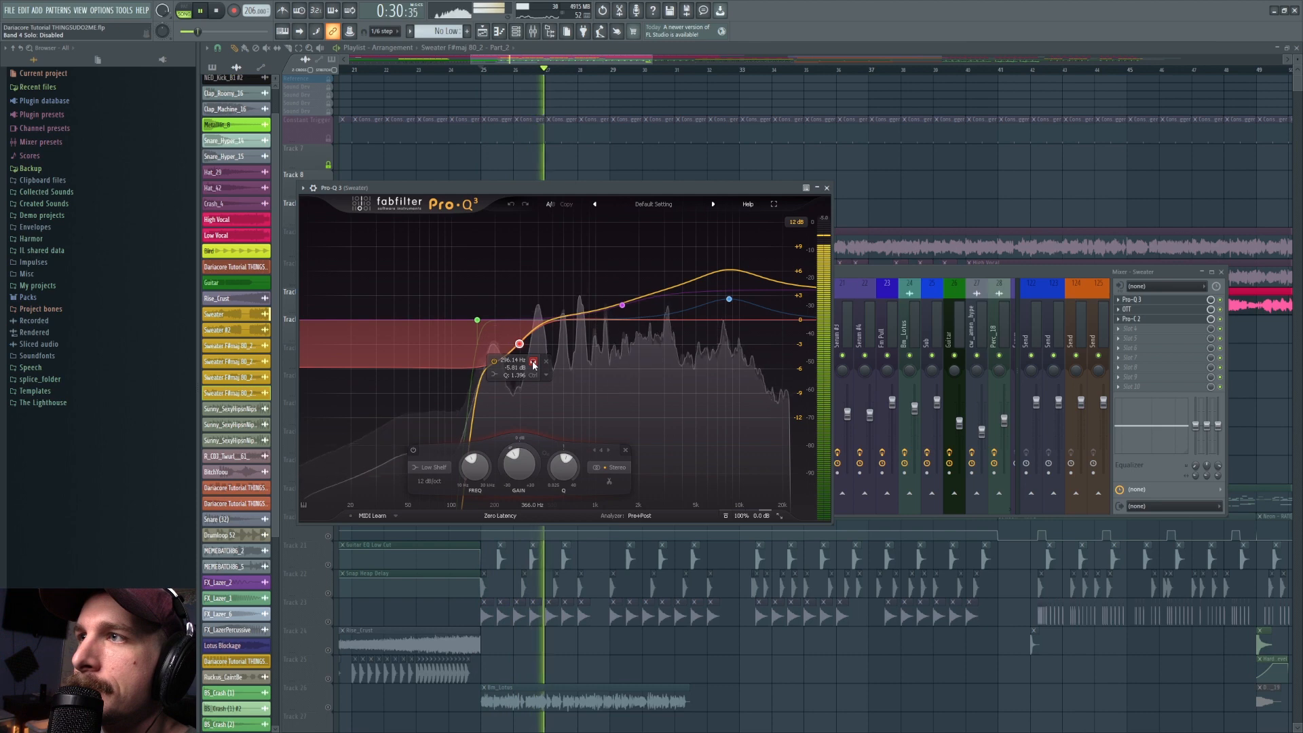
pyautogui.click(495, 361)
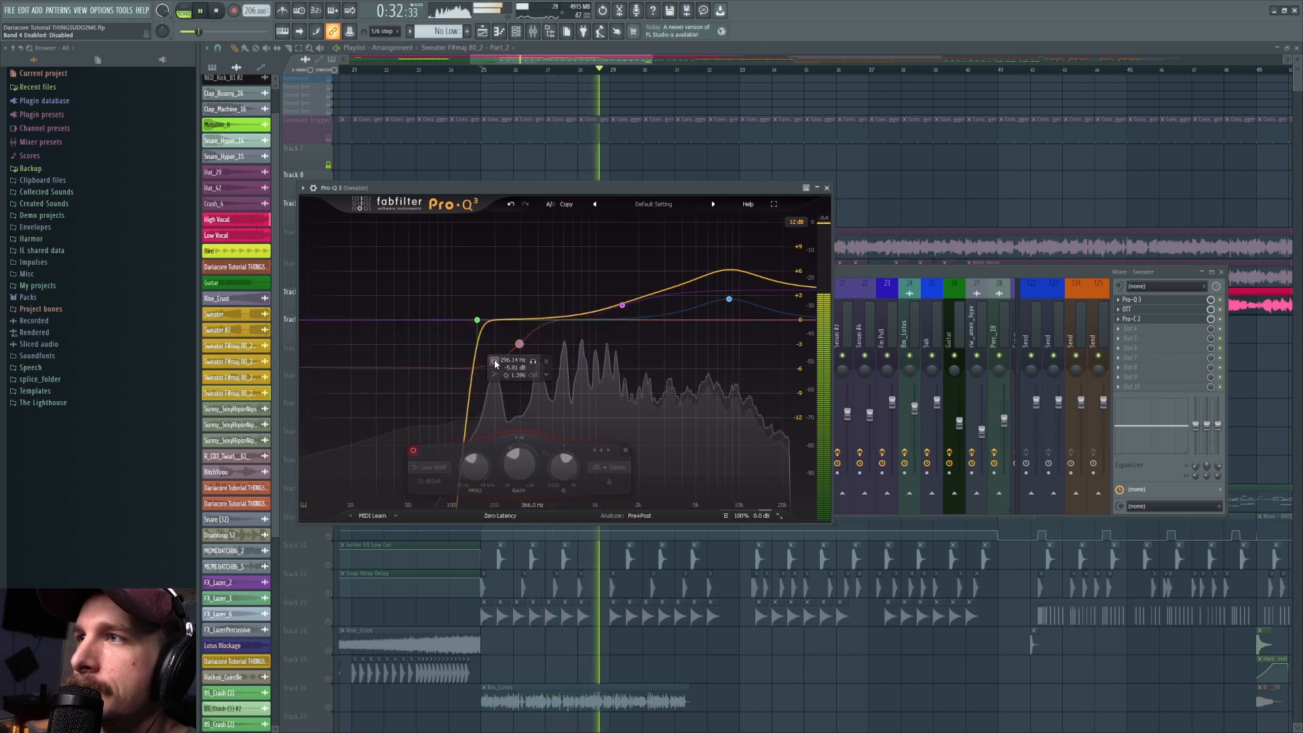
pyautogui.click(495, 362)
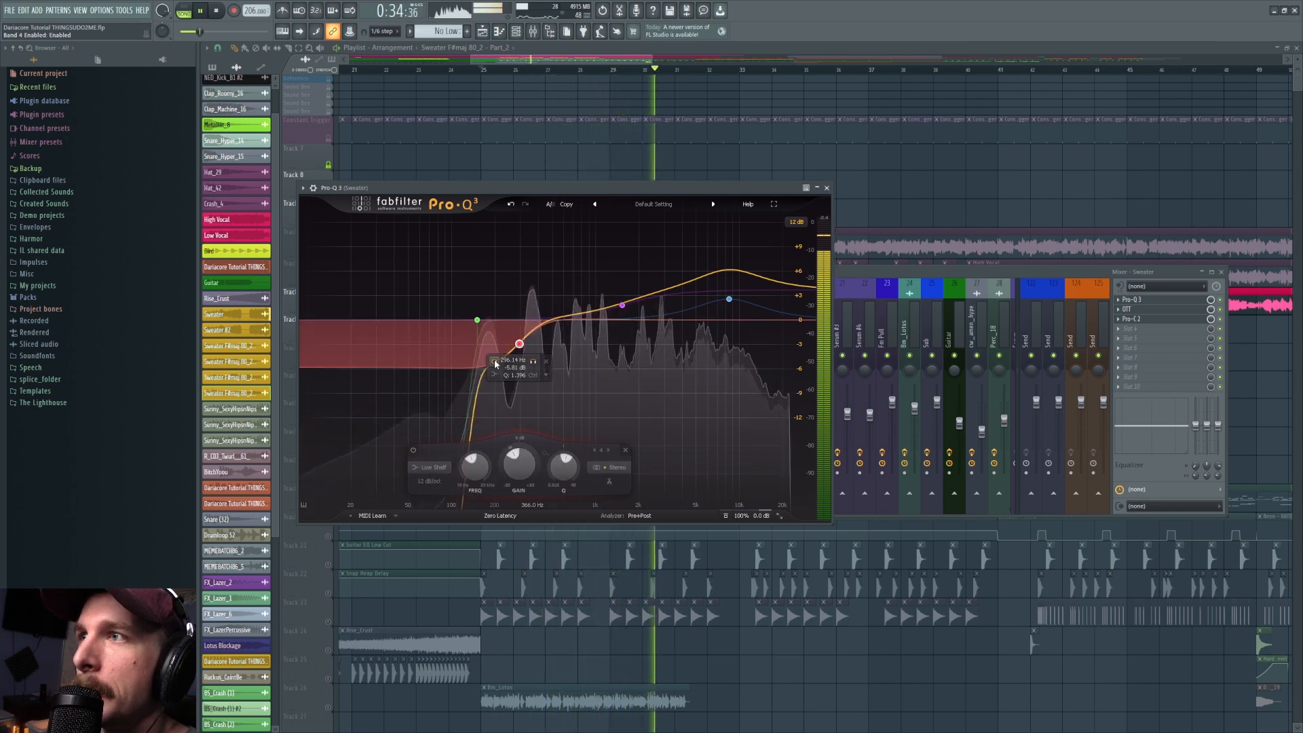
pyautogui.press('space')
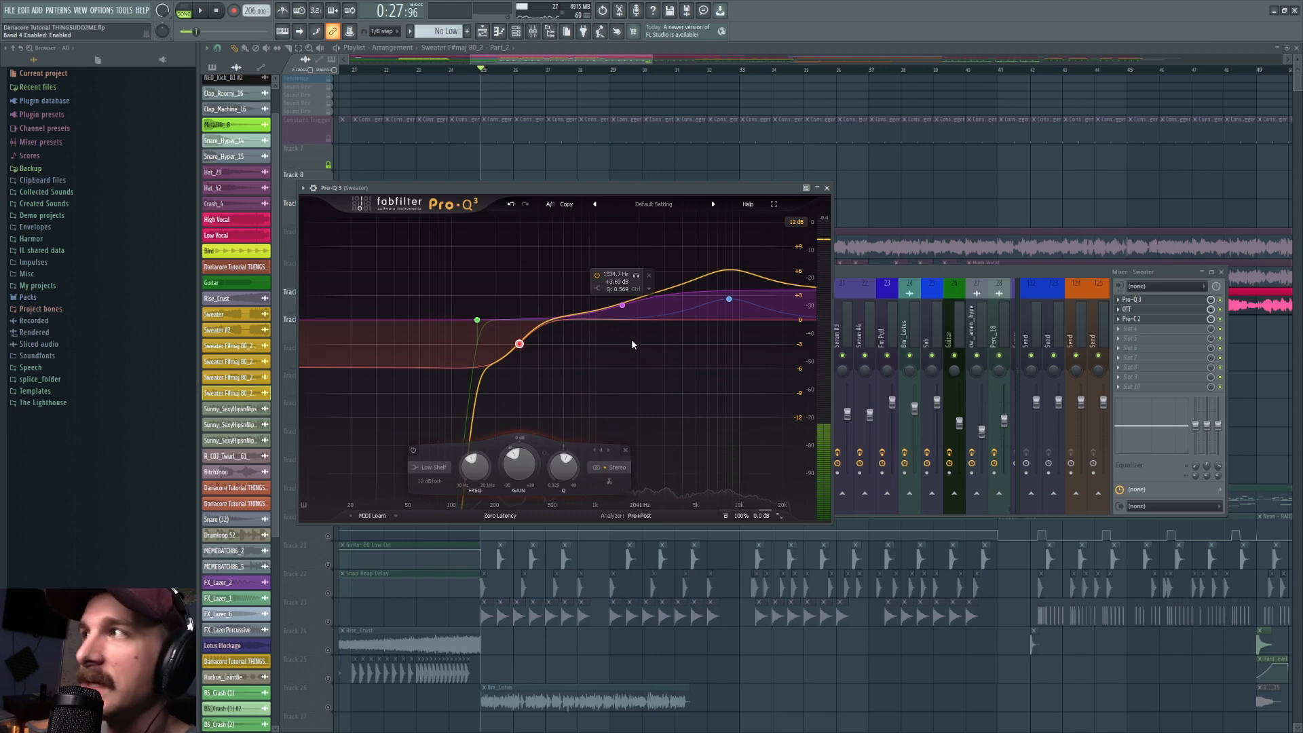
# Inspect the Sweater channel's OTT compressor from the mixer and close the effect windows
pyautogui.press('F12')
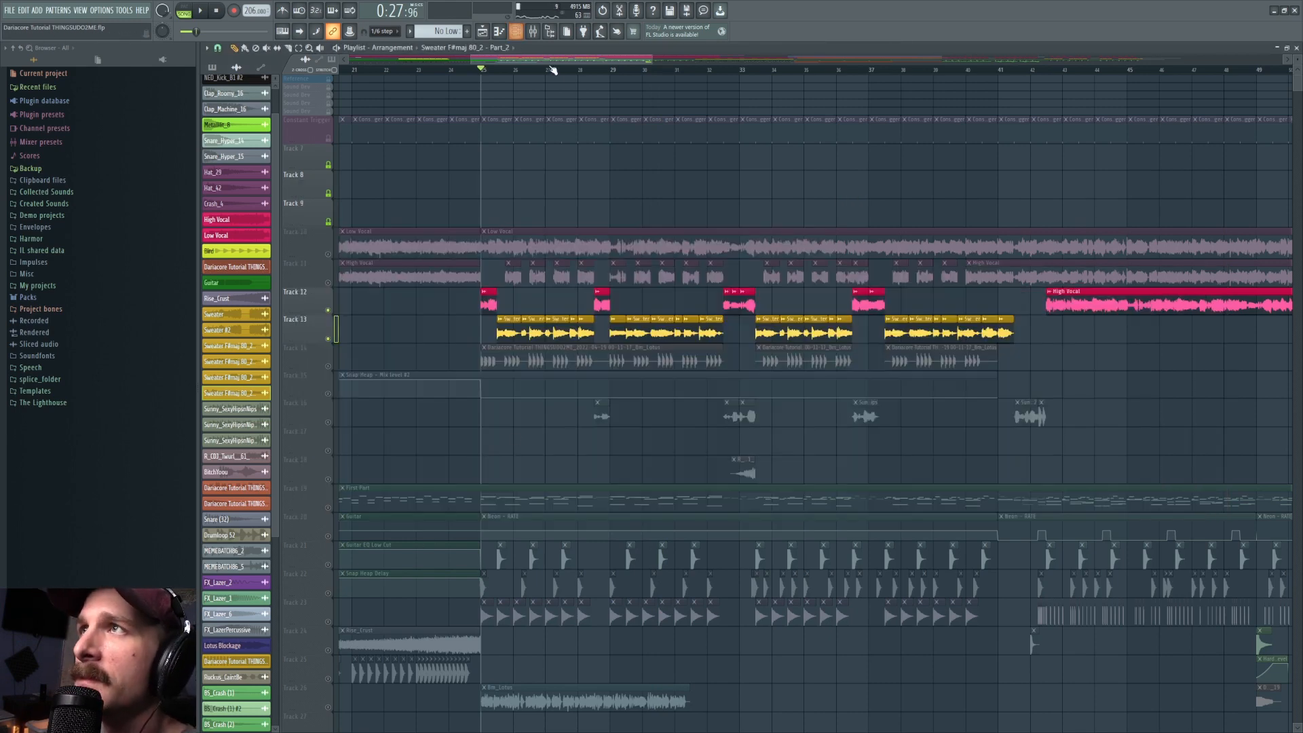
pyautogui.click(534, 31)
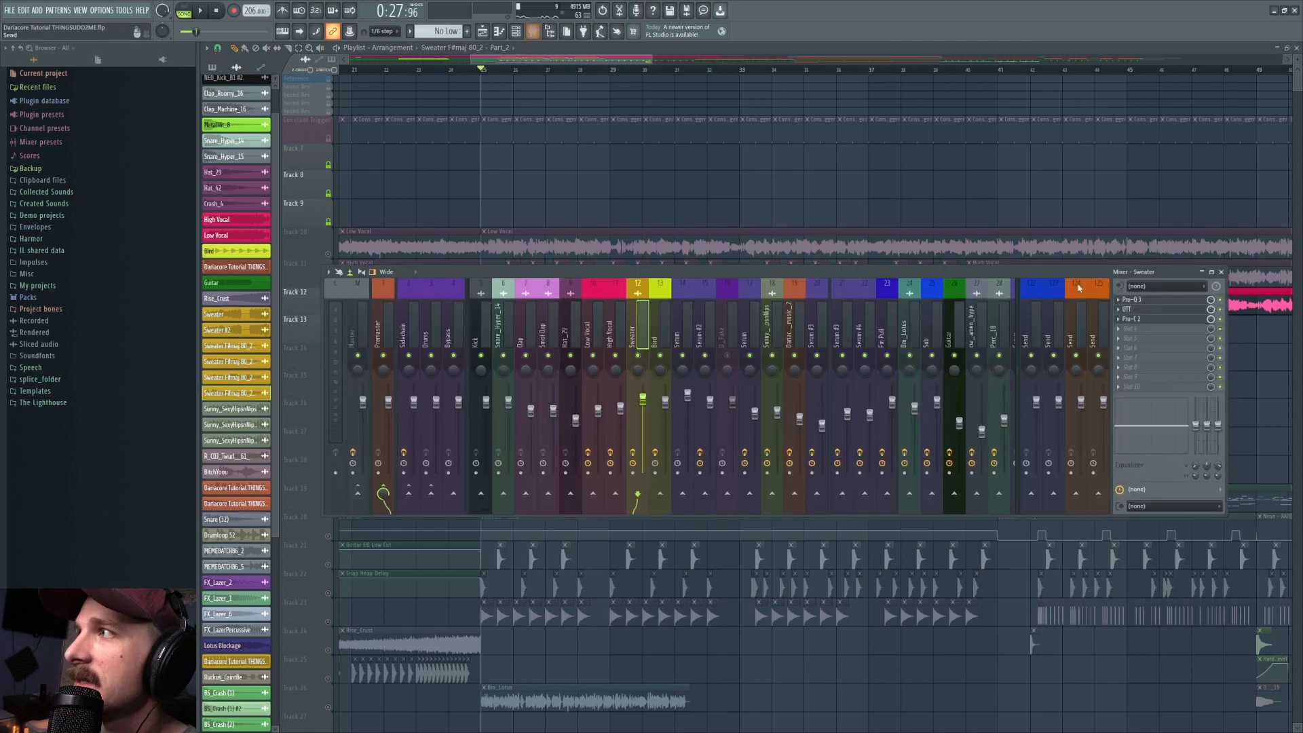
pyautogui.click(1134, 309)
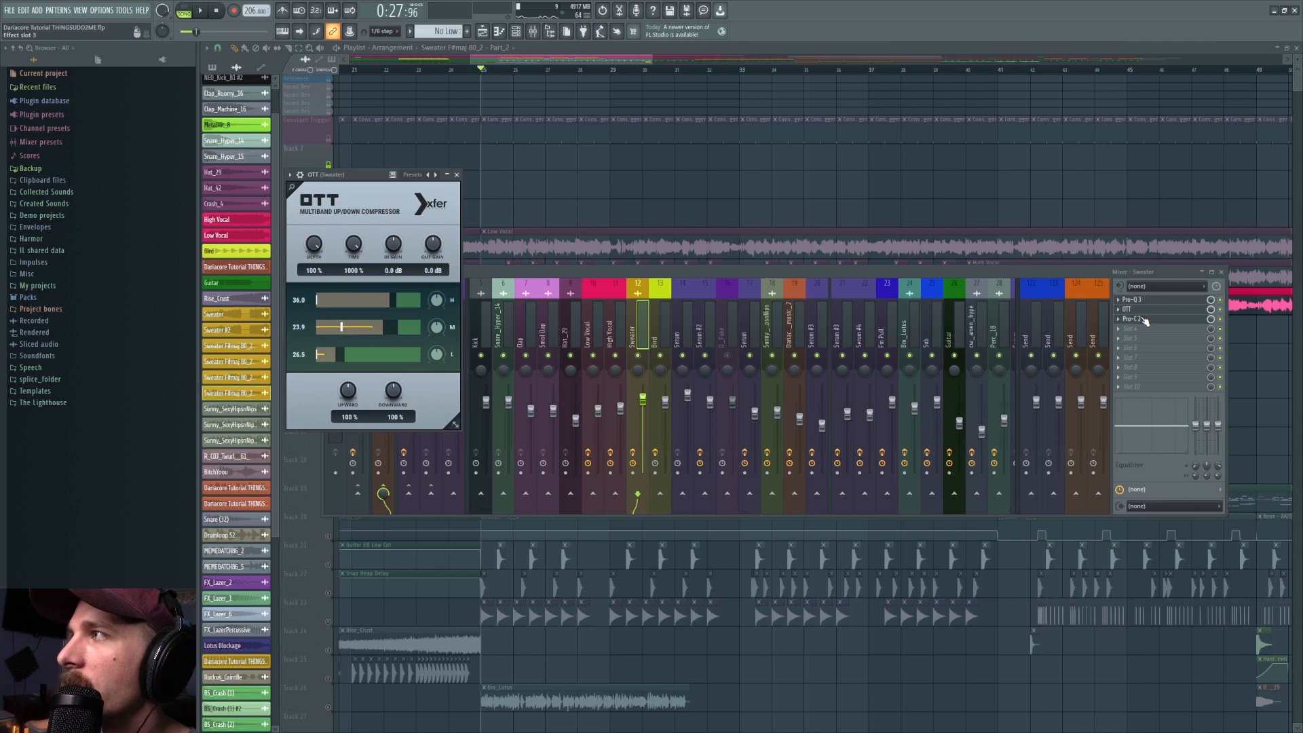
pyautogui.press('F12')
# Isolate the First Part pattern on tracks 19 and 20, solo Neon, and play its piano roll notes from bar 25
pyautogui.click(331, 366)
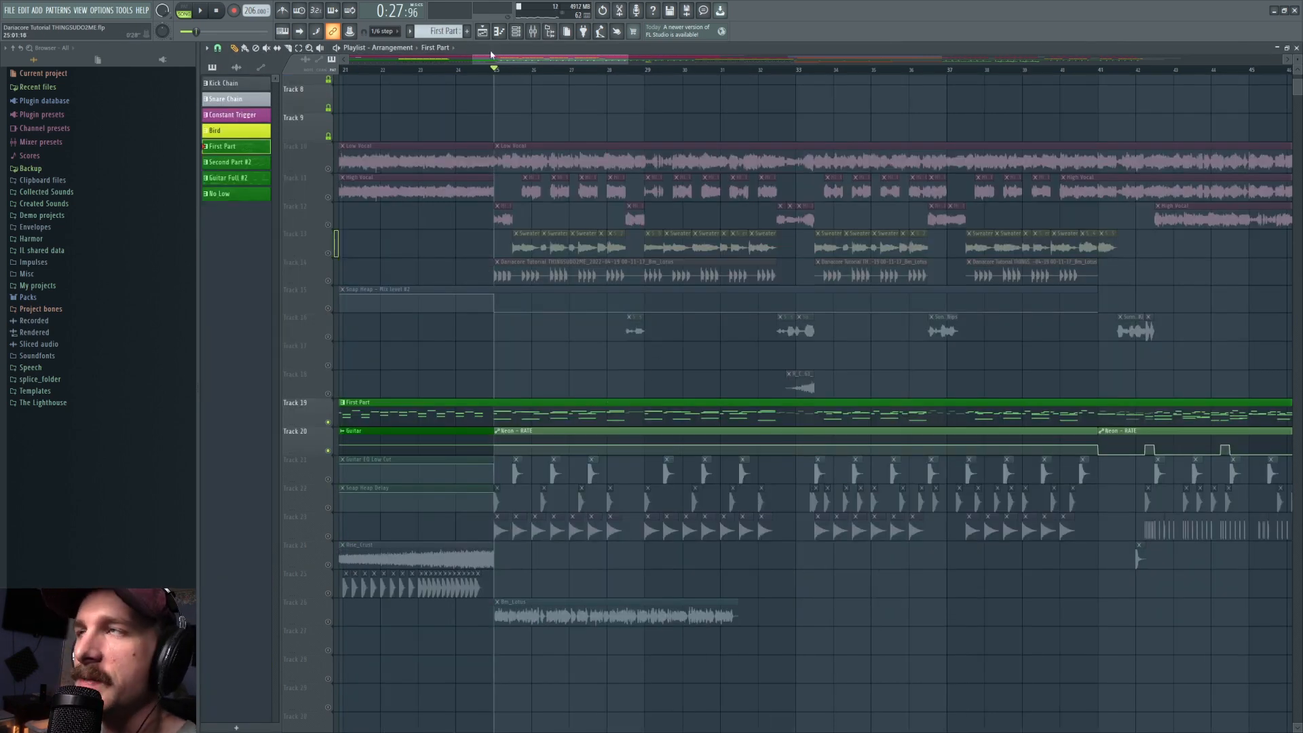
pyautogui.click(516, 31)
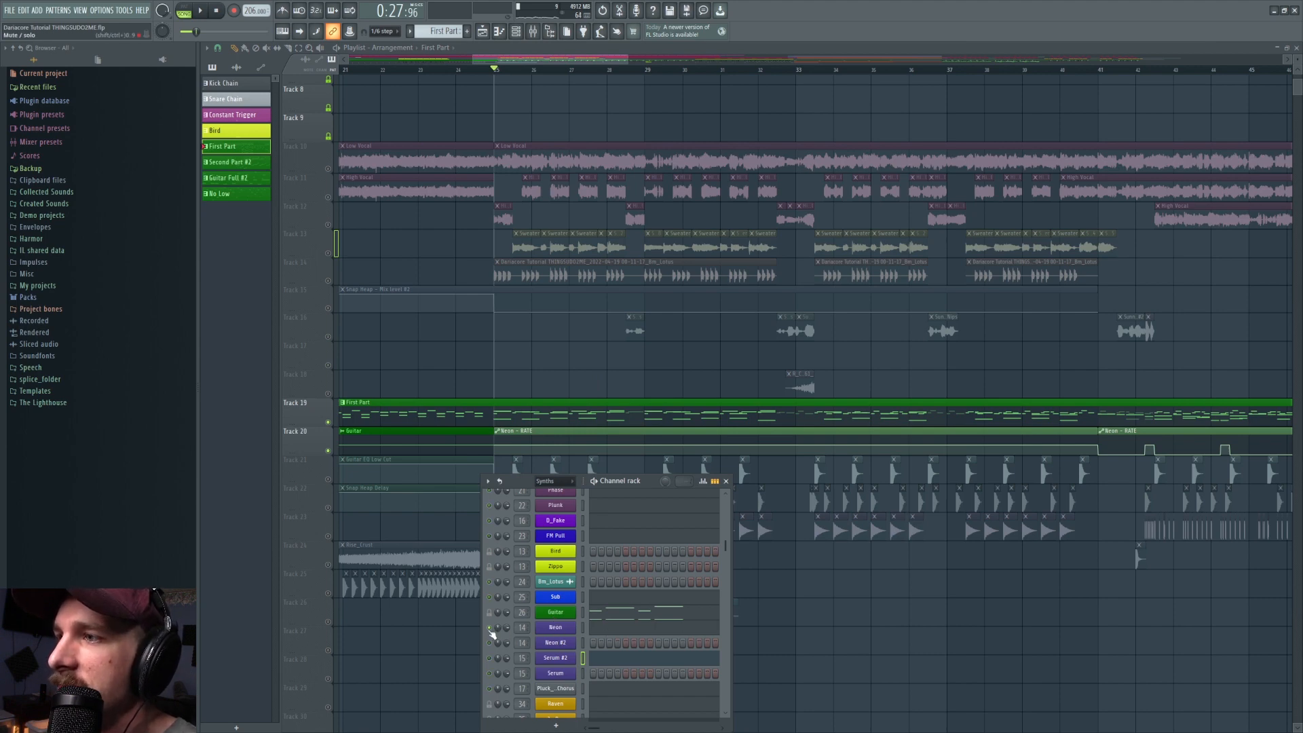
pyautogui.click(603, 628)
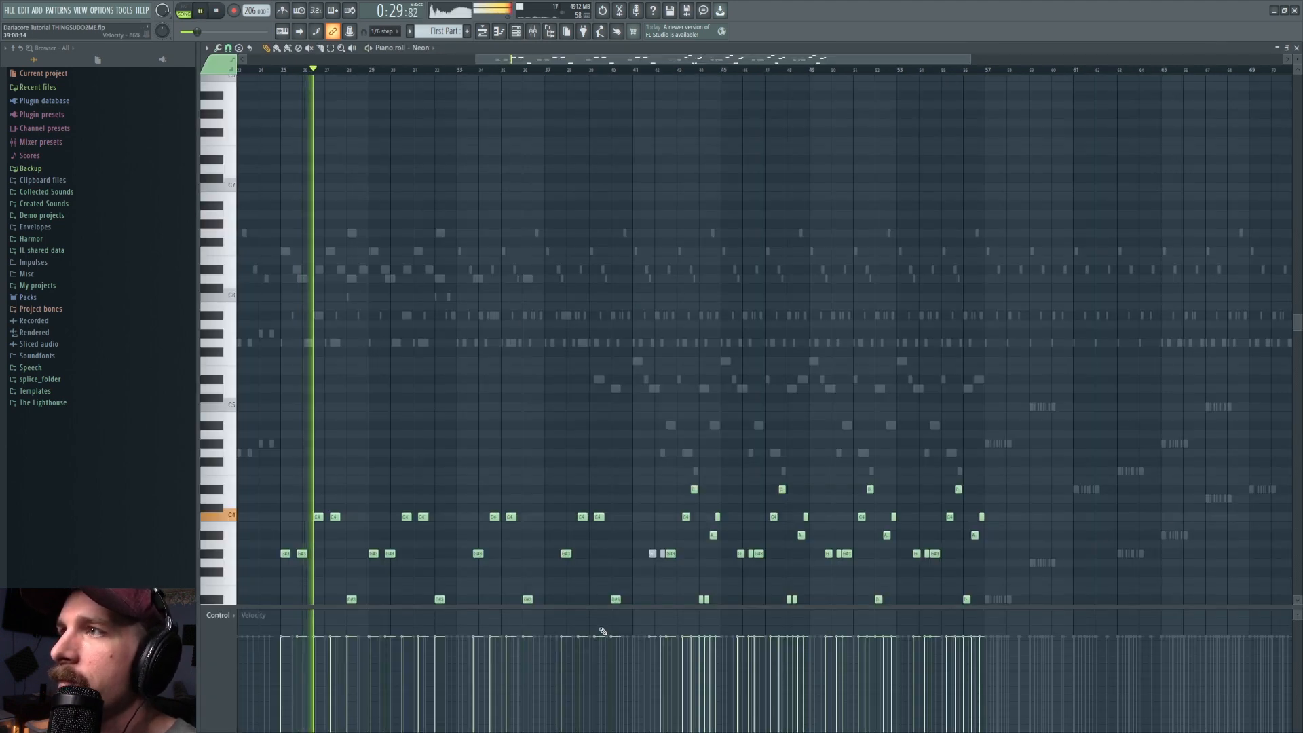
pyautogui.scroll(-4, 485, 441)
pyautogui.press('space')
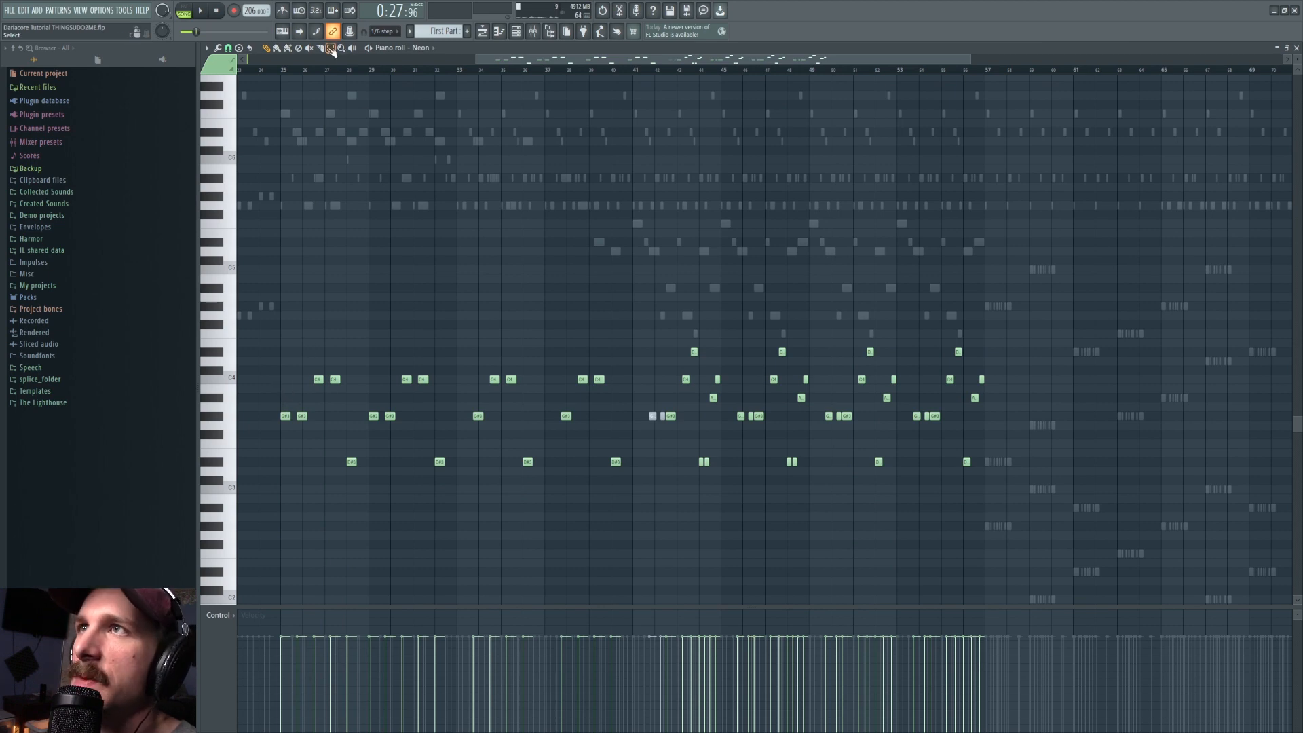
# Highlight the first half of the Neon notes, from about bar 25 to bar 40, and clear the selection
pyautogui.moveTo(276, 338)
pyautogui.mouseDown()
pyautogui.moveTo(567, 523)
pyautogui.moveTo(630, 538)
pyautogui.mouseUp()
pyautogui.scroll(1, 630, 539)
pyautogui.click(267, 48)
pyautogui.keyDown('ctrl'); pyautogui.click(305, 372); pyautogui.keyUp('ctrl')
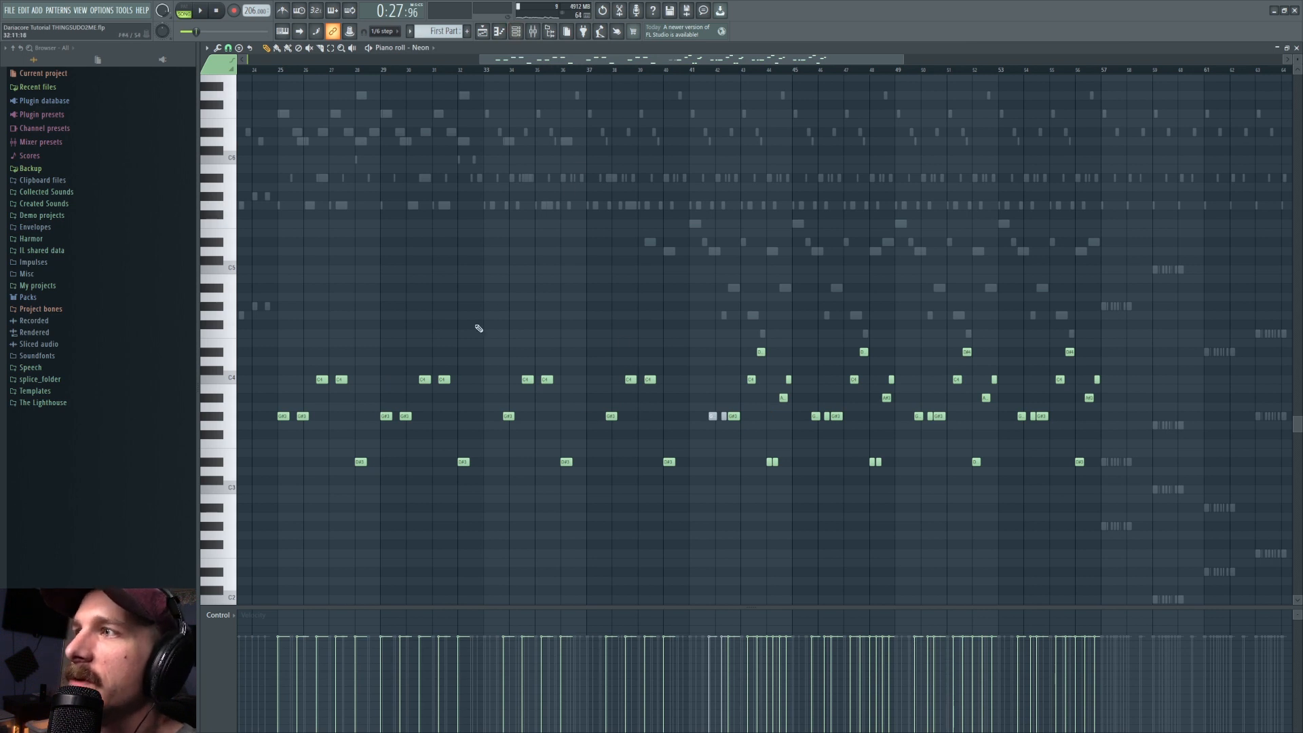
# Solo Serum #2, switch the piano roll from the D_Fake notes to the Serum #2 notes, and play from bar 25
pyautogui.scroll(2, 380, 265)
pyautogui.doubleClick(284, 169)
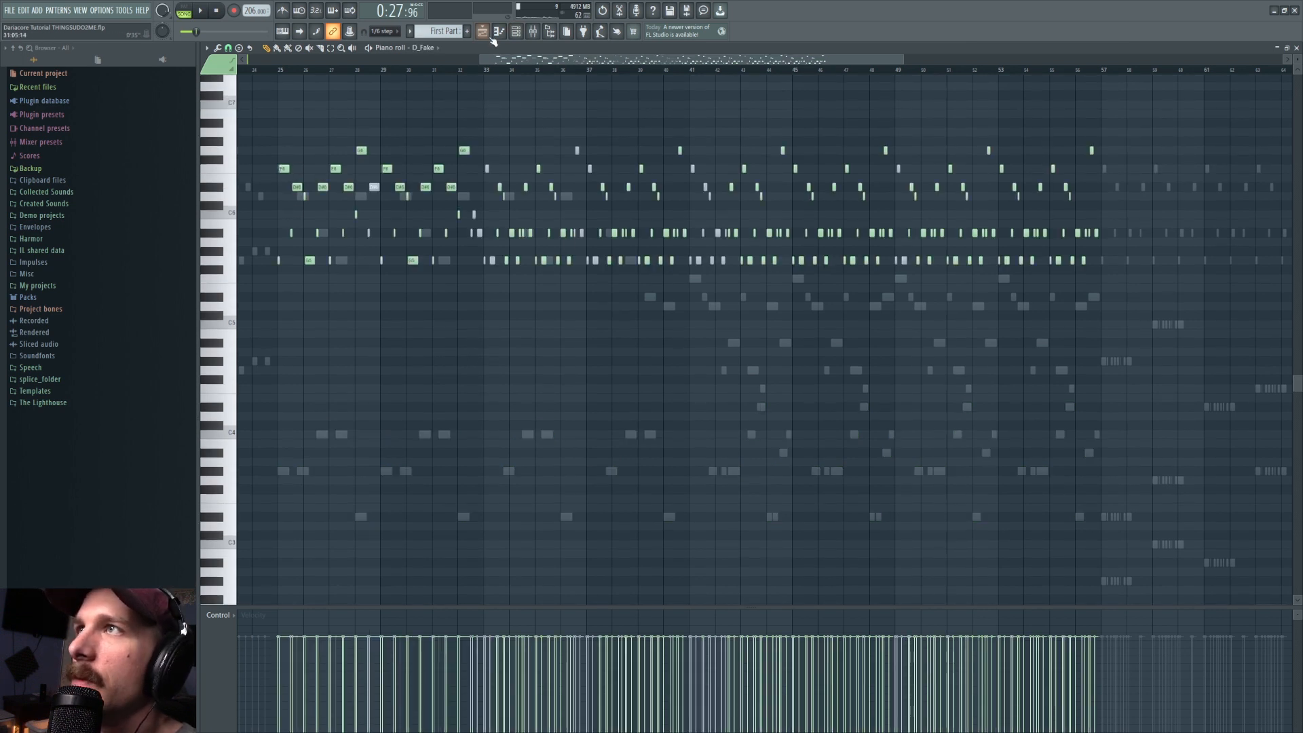
pyautogui.click(516, 31)
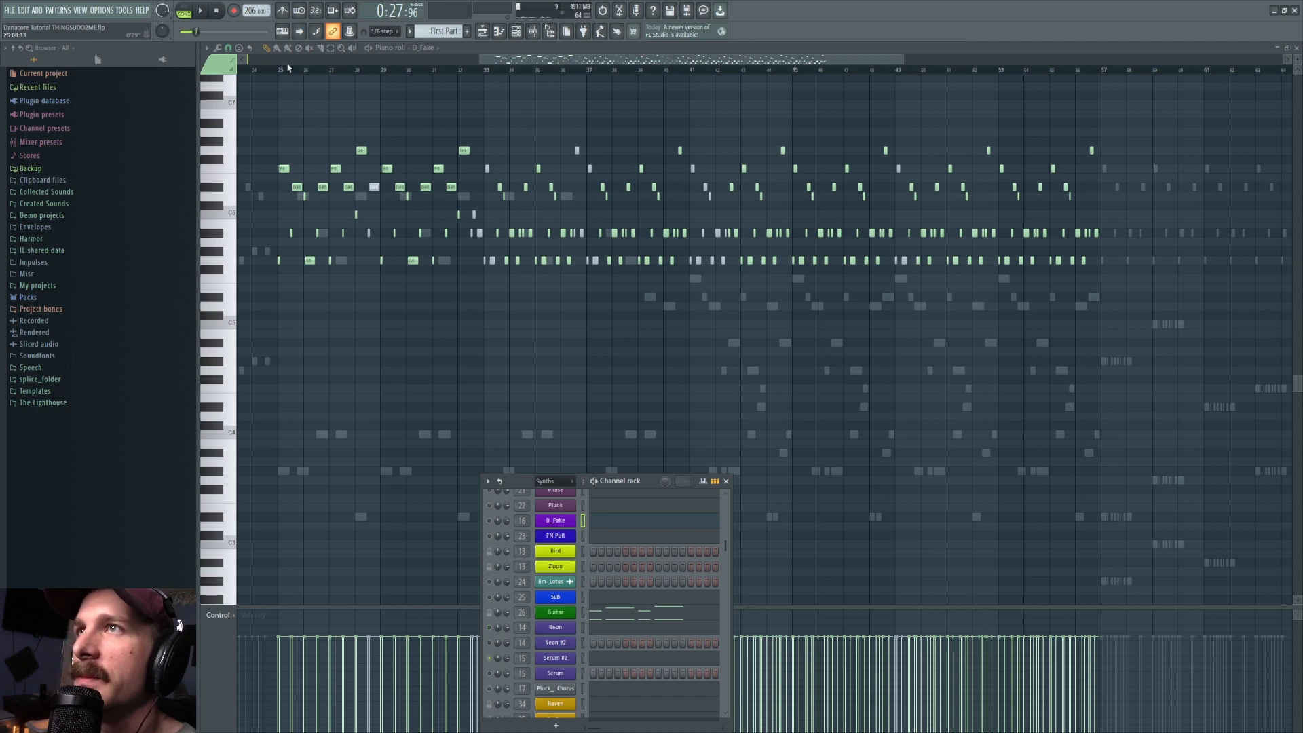
pyautogui.press('F6')
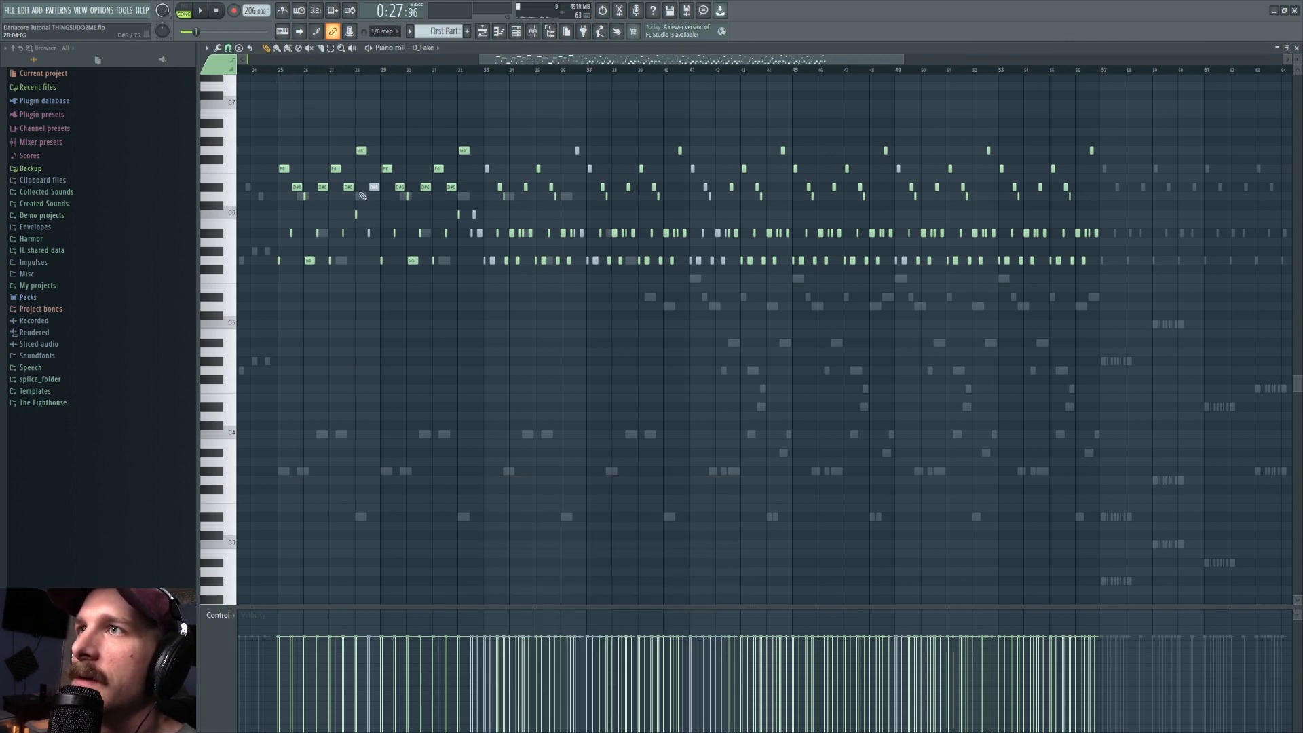
pyautogui.doubleClick(362, 195)
pyautogui.press('space')
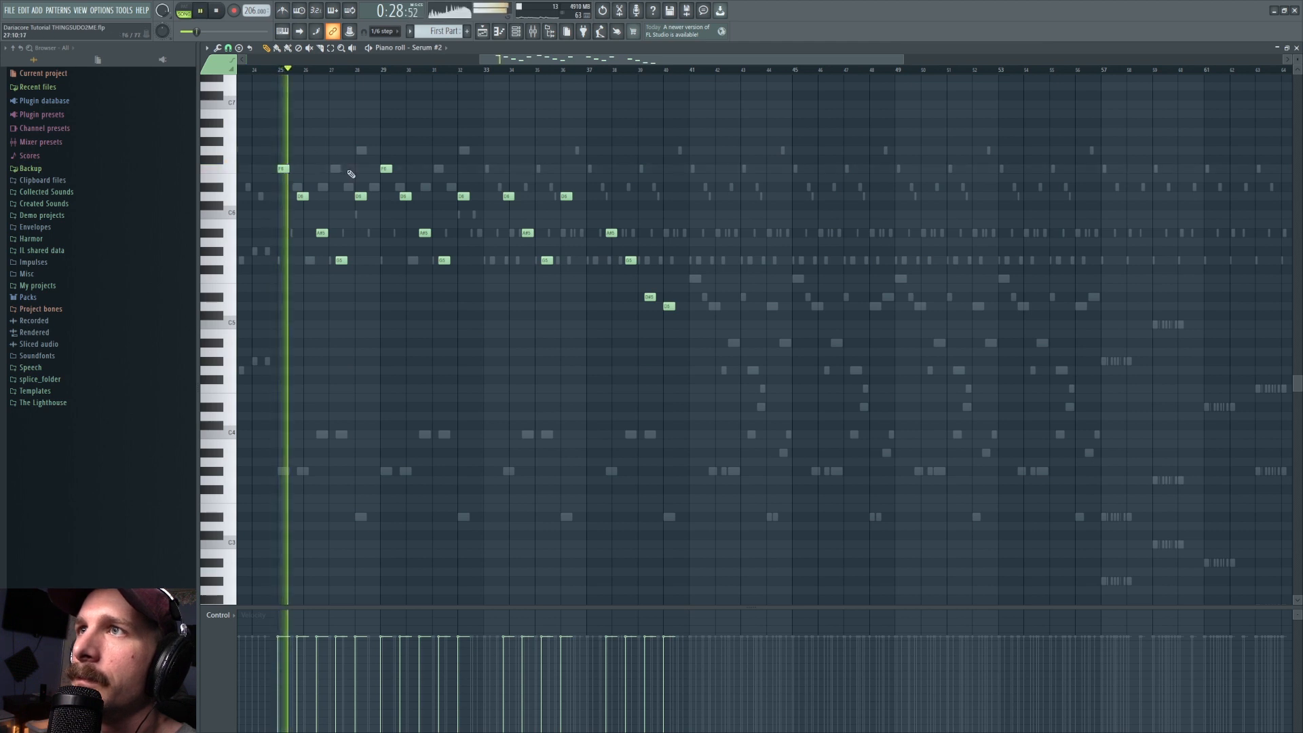
# Enable Neon alongside Serum #2, listen to both parts together, and replay the second half from bar 33
pyautogui.press('F6')
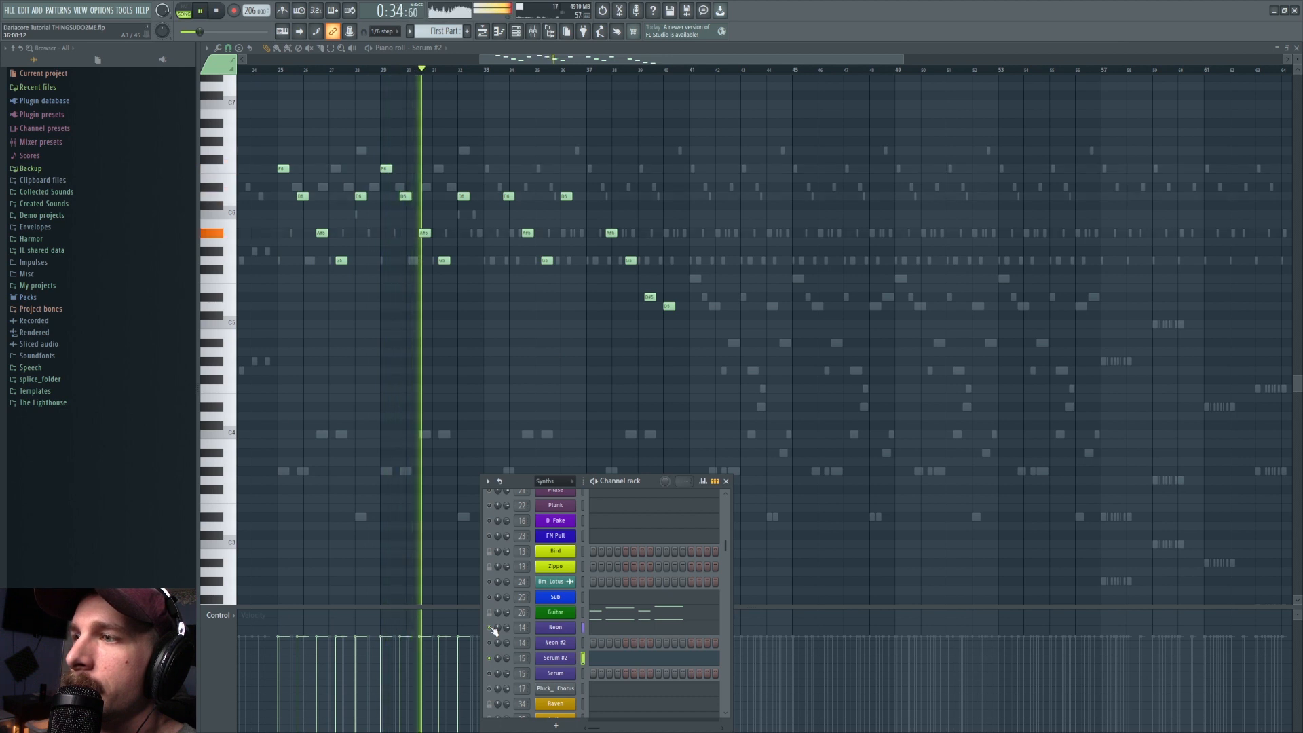
pyautogui.press('space')
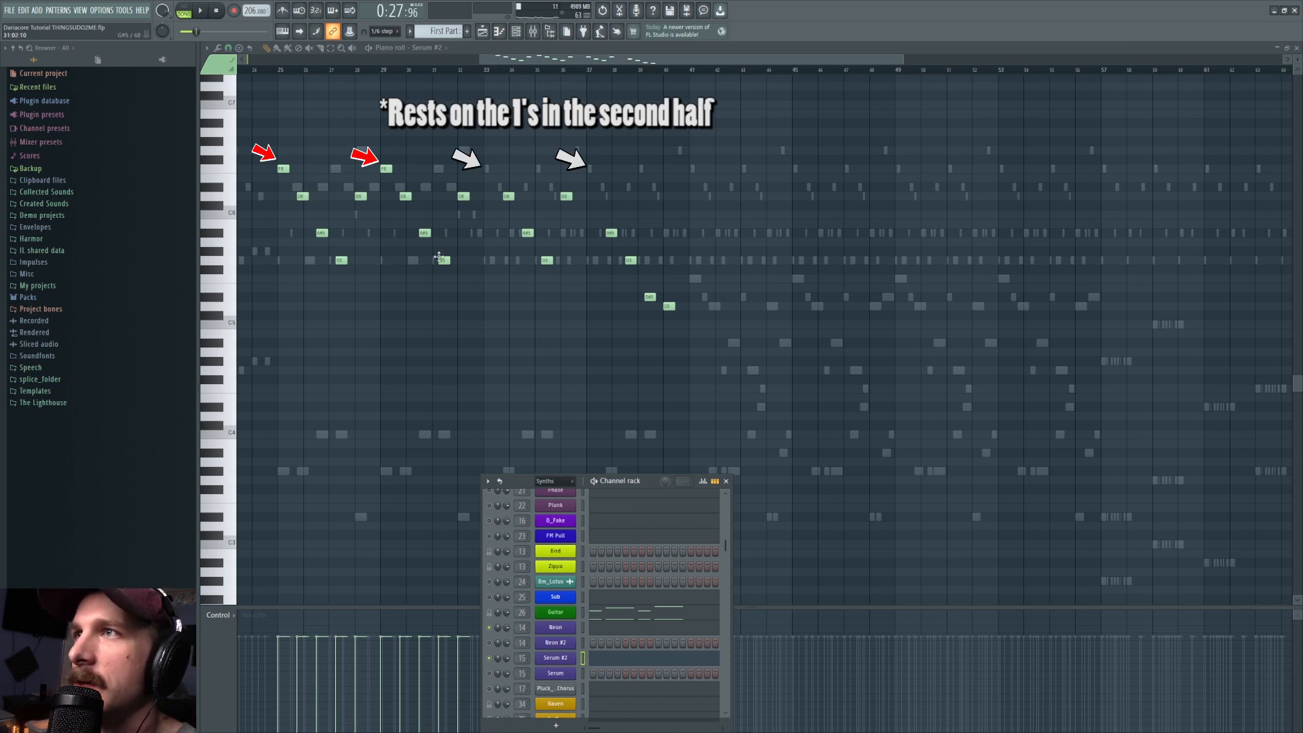
pyautogui.moveTo(534, 62)
pyautogui.mouseDown()
pyautogui.moveTo(640, 73)
pyautogui.moveTo(558, 73)
pyautogui.mouseUp()
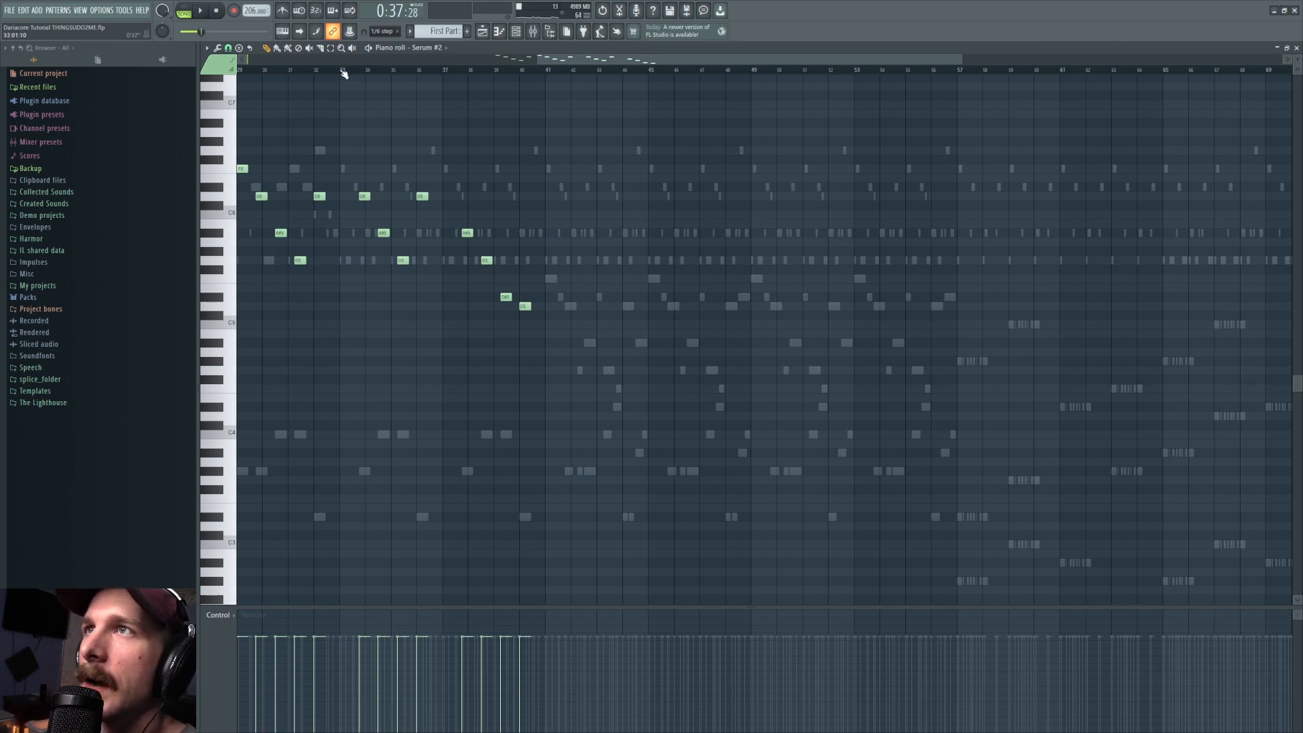
pyautogui.press('space')
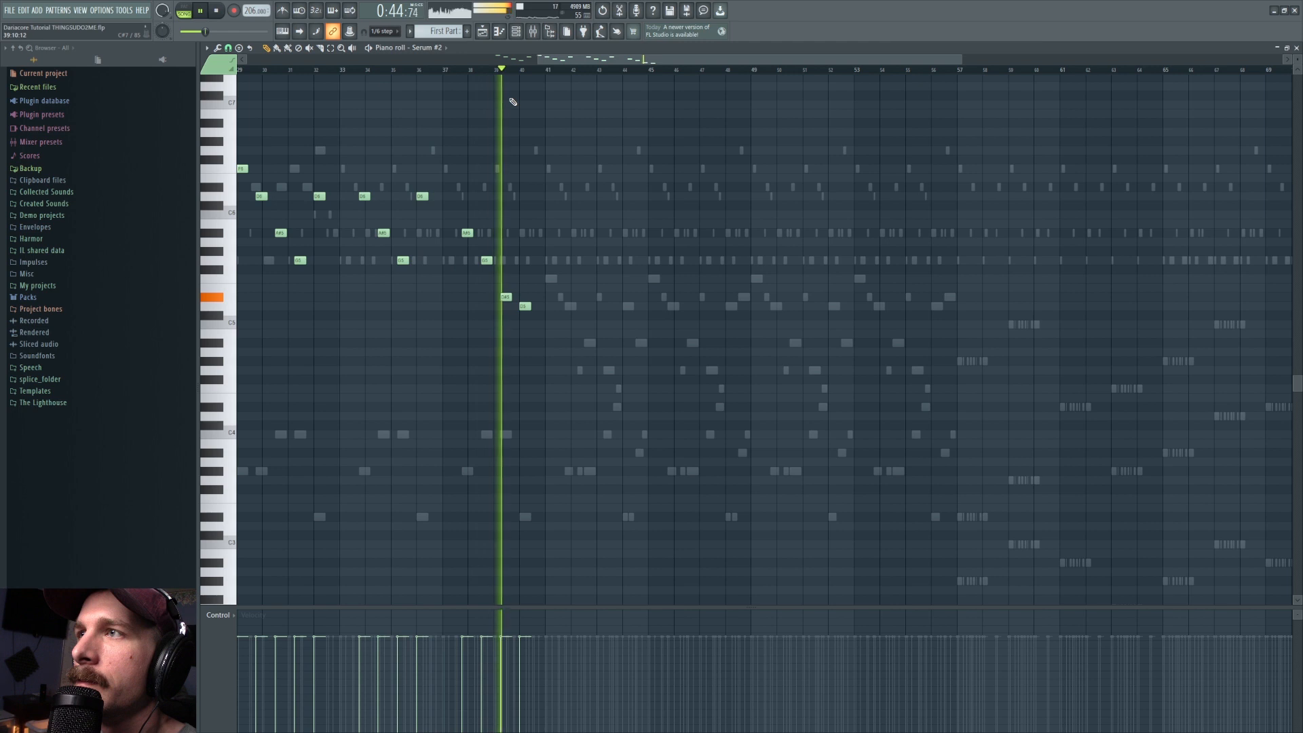
pyautogui.press('space')
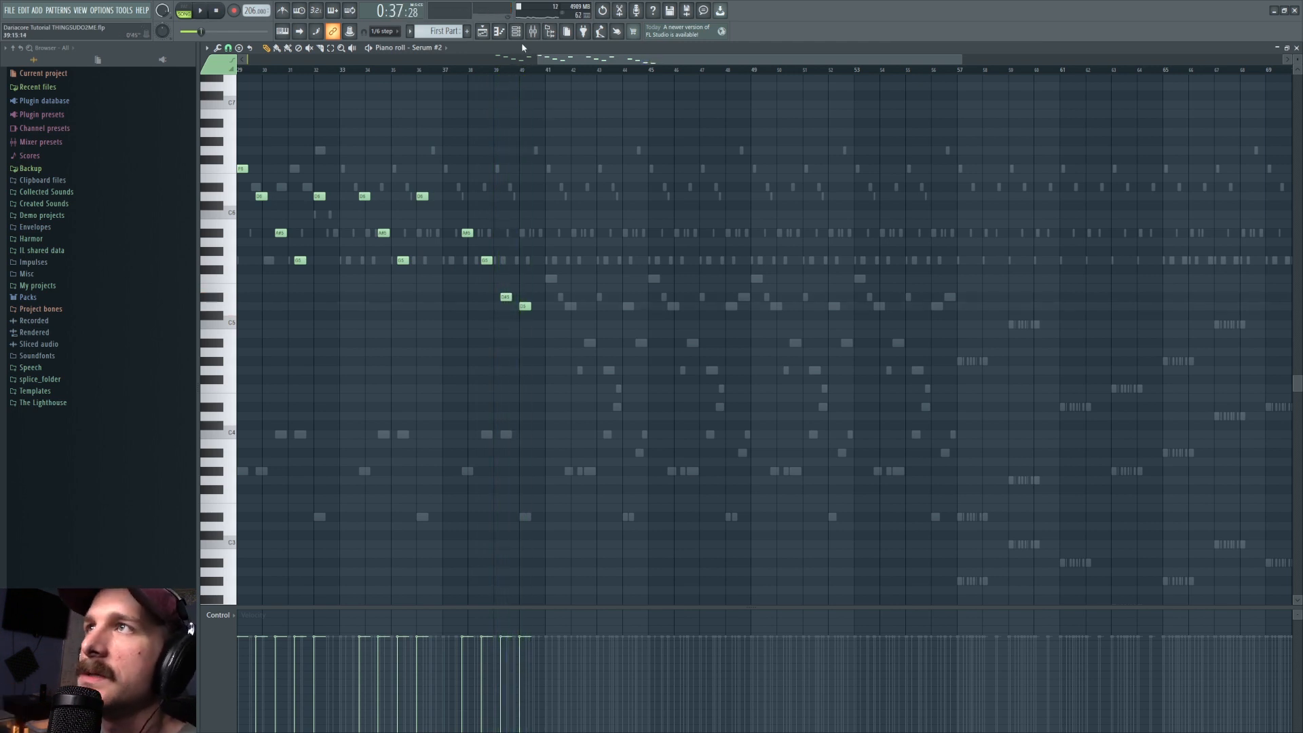
# Open Neon's Serum synth, reposition its window, and show LFO 1 with its oscillator level modulation
pyautogui.press('F6')
pyautogui.click(569, 631)
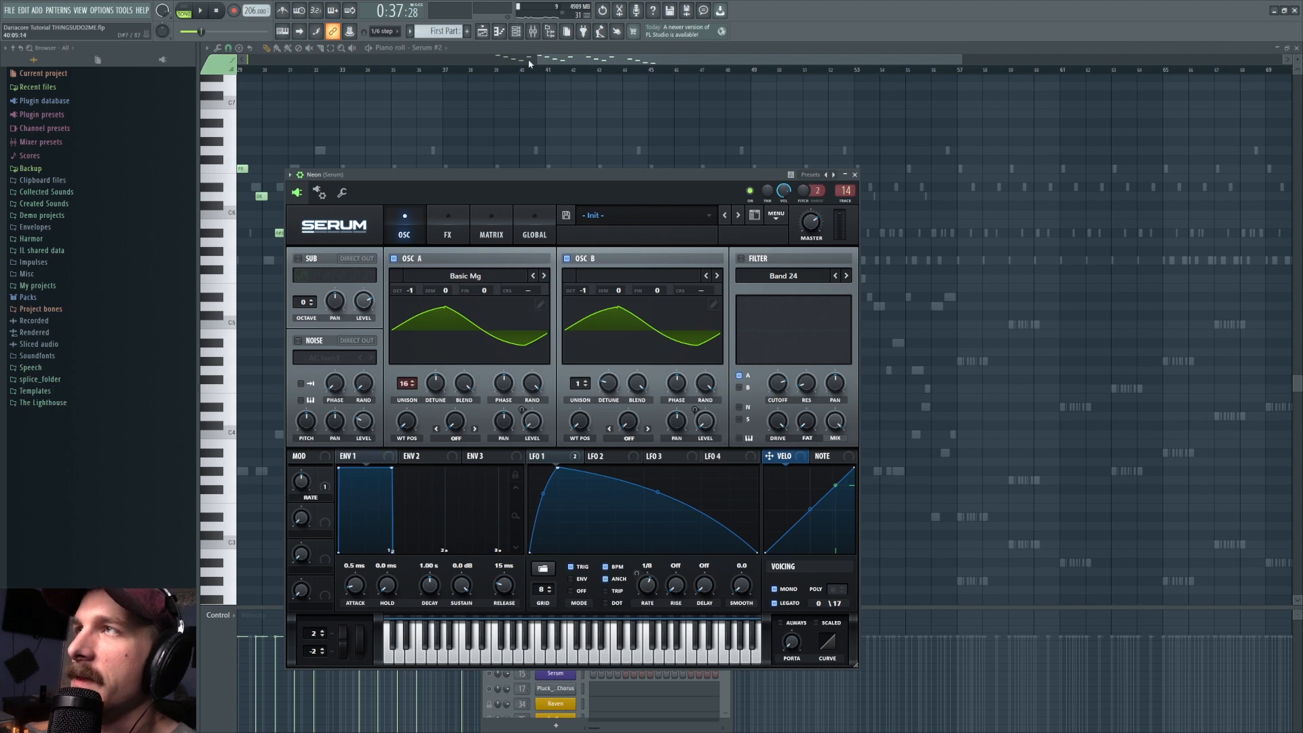
pyautogui.click(522, 34)
pyautogui.moveTo(530, 175); pyautogui.dragTo(521, 148)
pyautogui.click(536, 429)
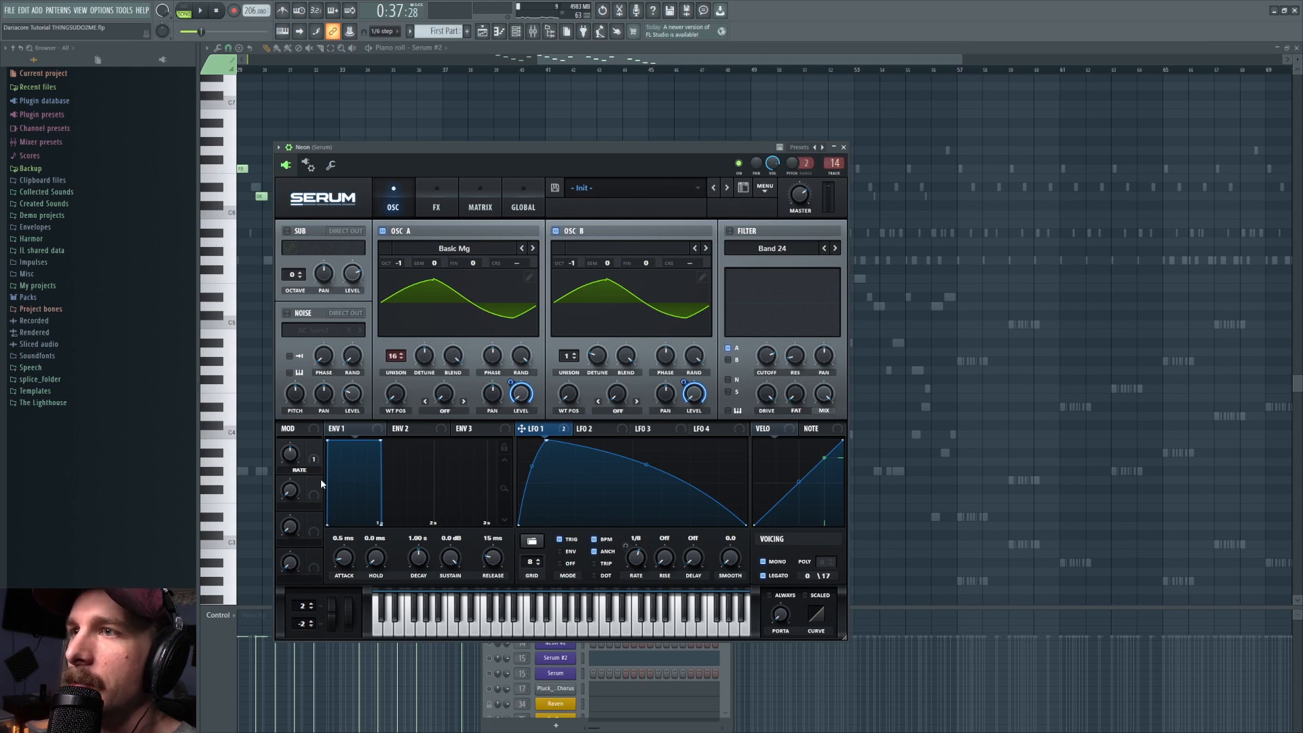
# Demonstrate how LFO 1 is routed to oscillator A's level in Neon's Serum
pyautogui.click(315, 460)
pyautogui.moveTo(293, 460); pyautogui.dragTo(296, 467)
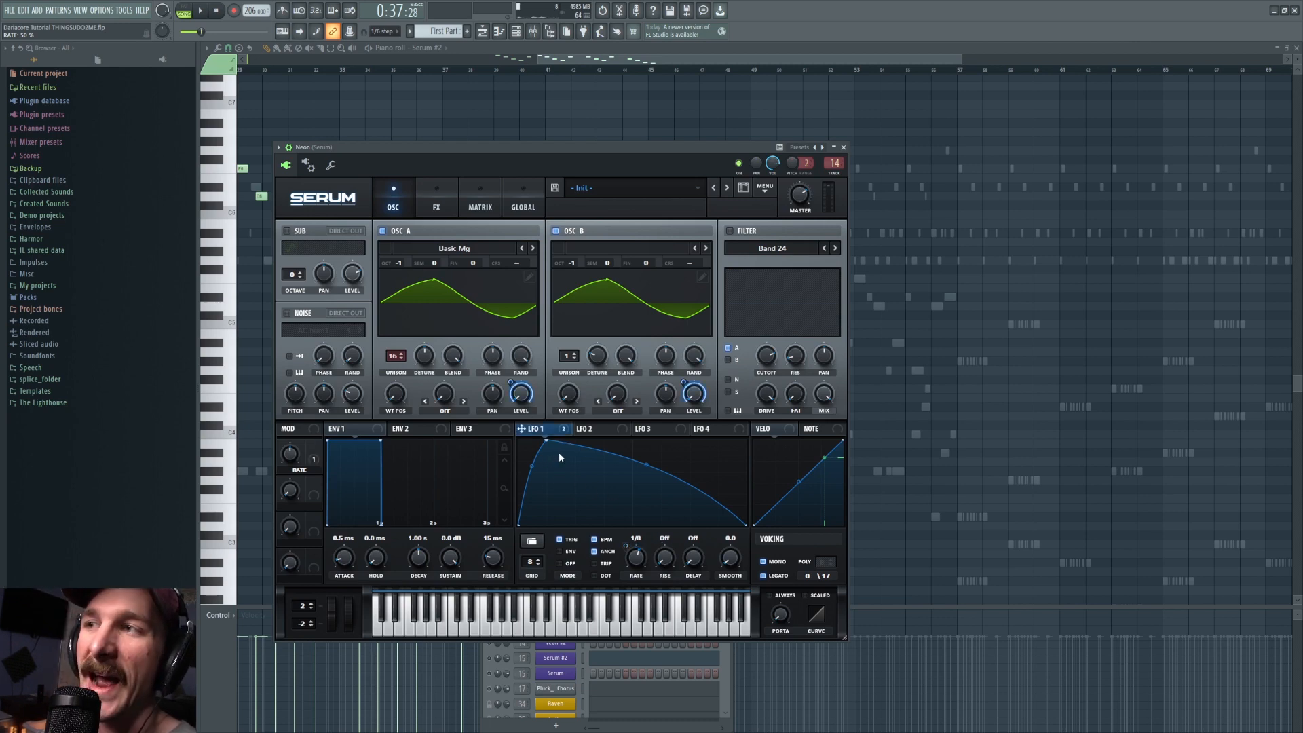
pyautogui.moveTo(530, 428); pyautogui.dragTo(523, 393)
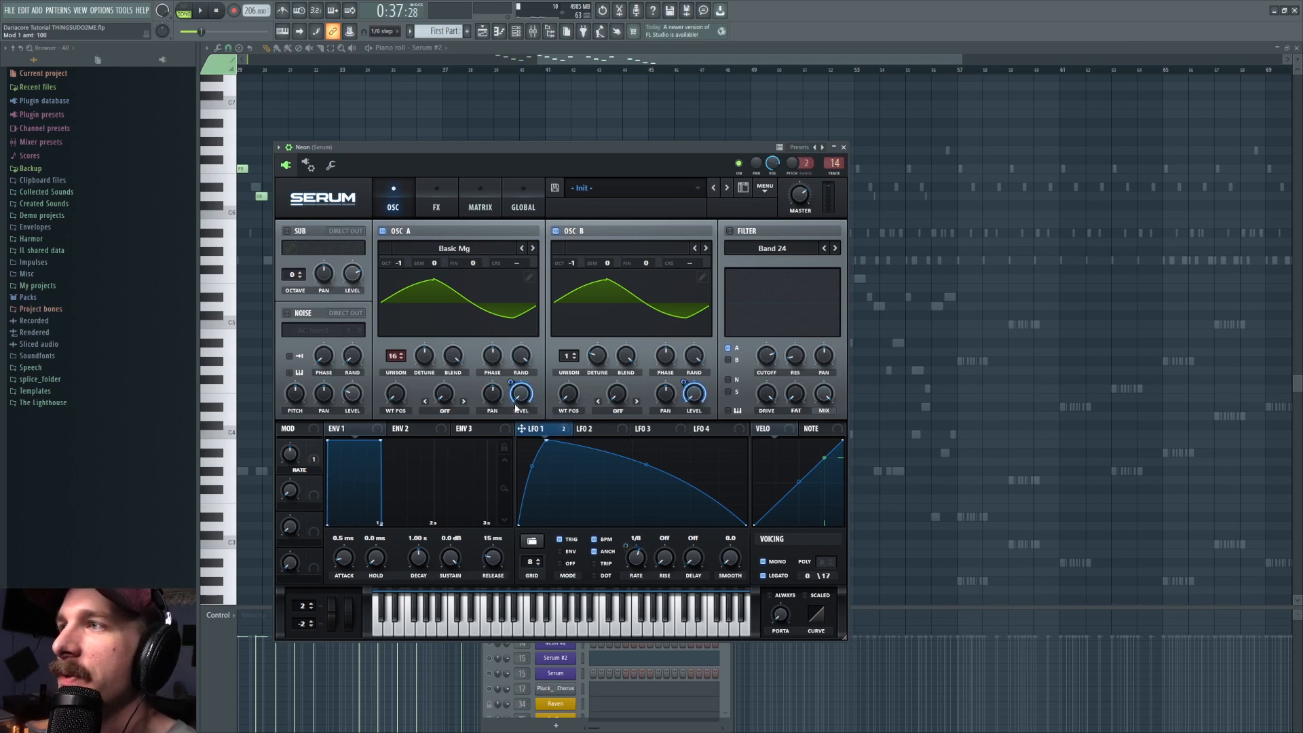
# Switch off oscillator B in Neon's Serum and examine oscillator A's unison blend, detune and voice count
pyautogui.click(556, 231)
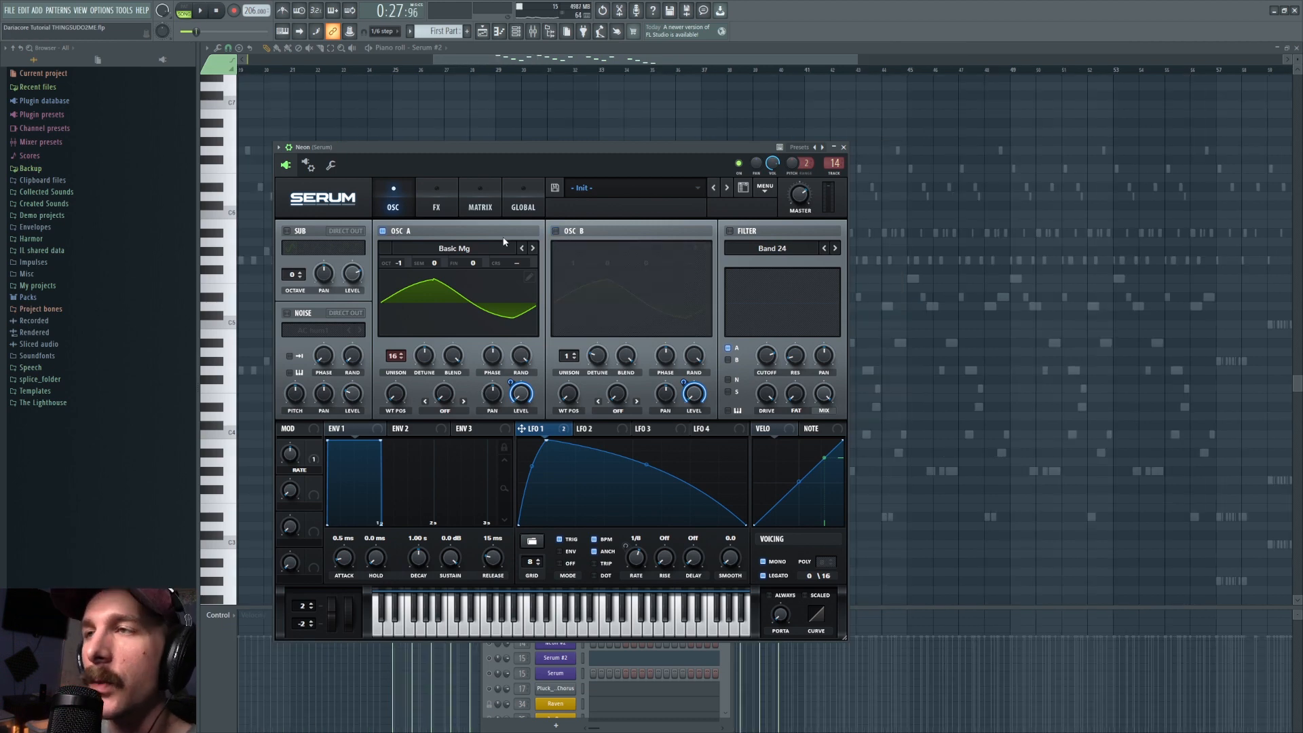
pyautogui.click(450, 358)
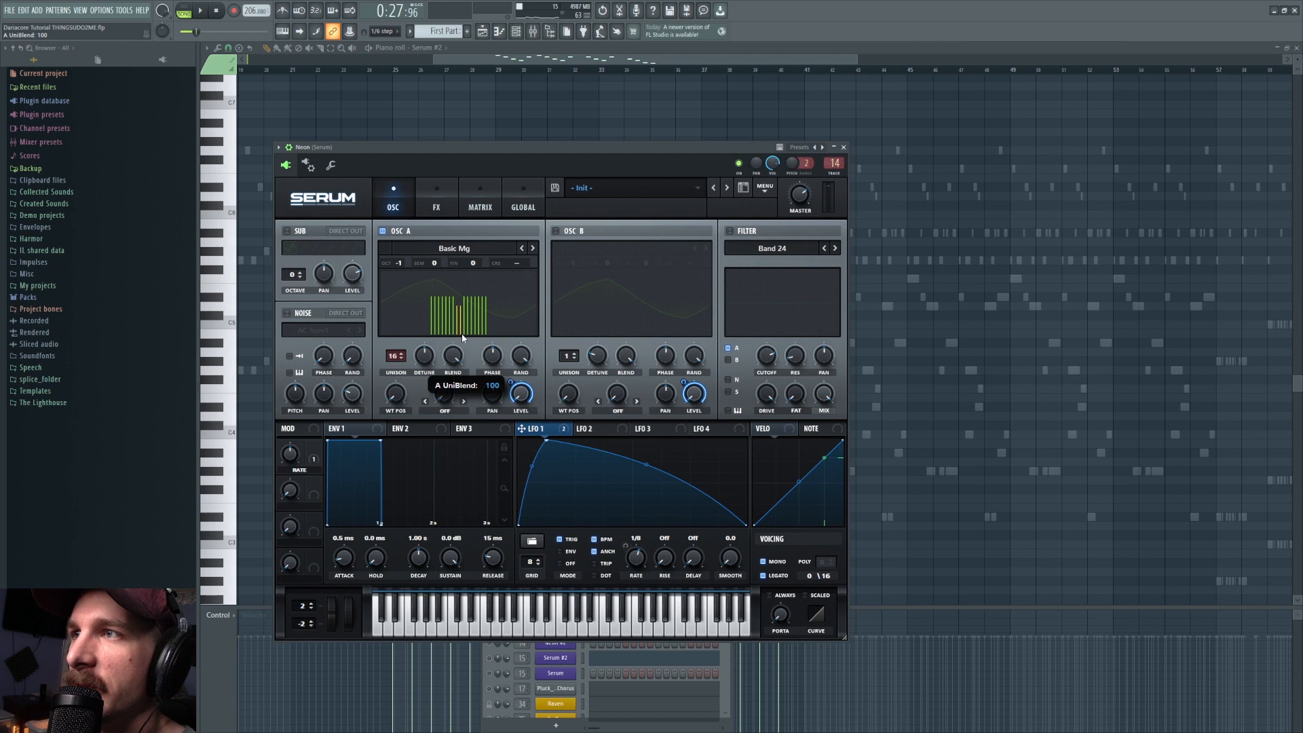
pyautogui.click(425, 358)
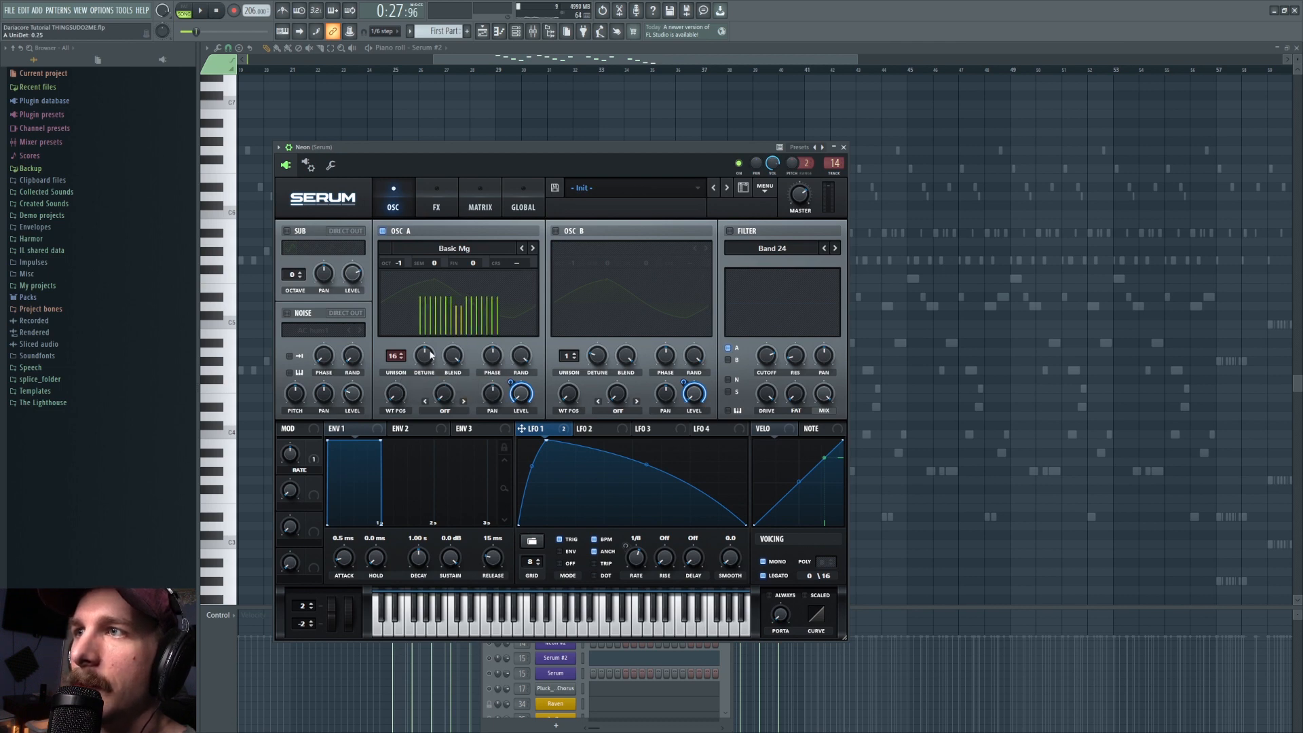
pyautogui.click(395, 355)
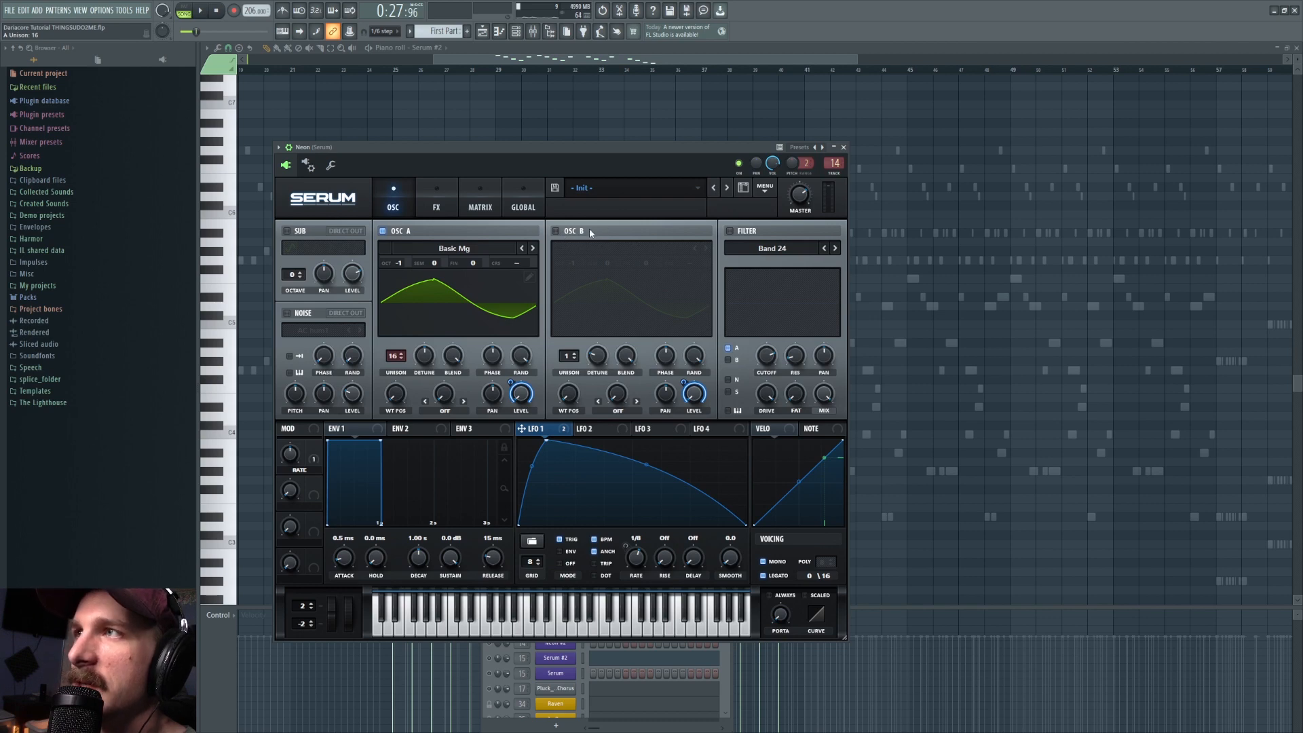
# Re-enable oscillator B, listen to it with oscillator A switched off, and turn oscillator A back on
pyautogui.click(556, 231)
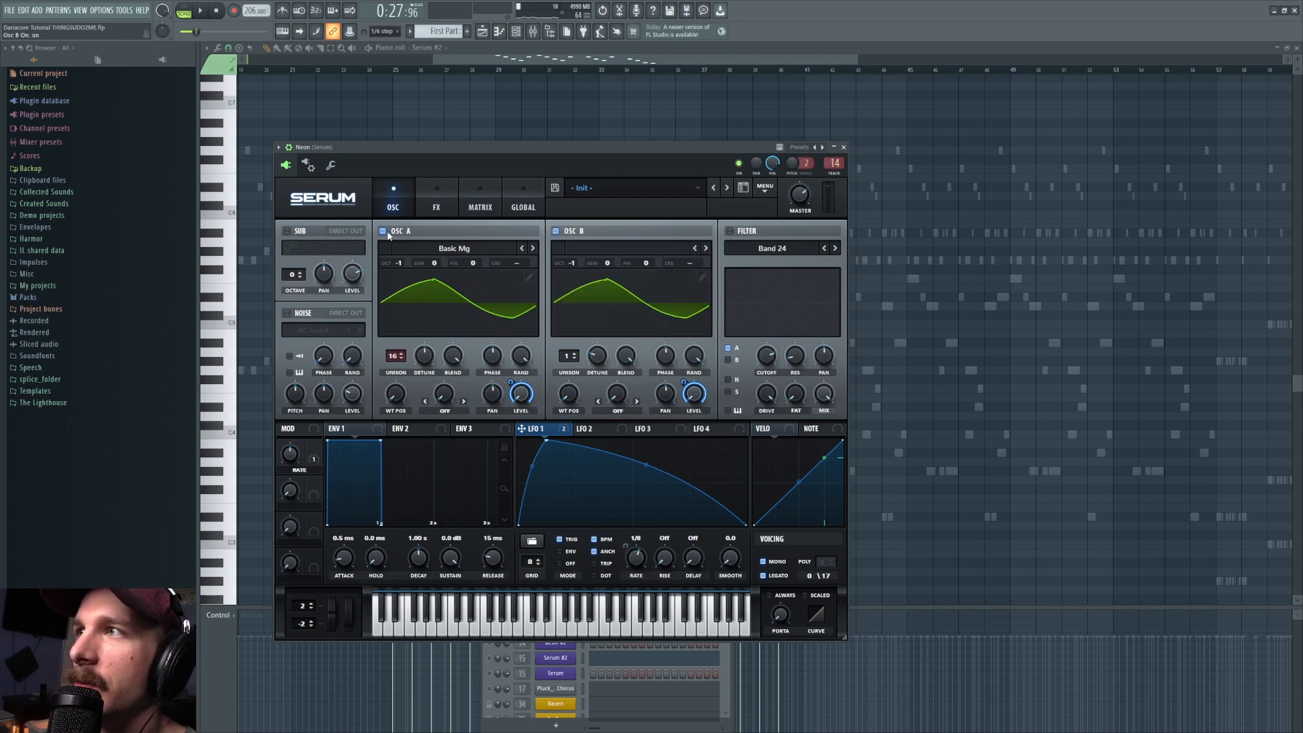
pyautogui.click(383, 231)
pyautogui.press('space')
pyautogui.press('space')
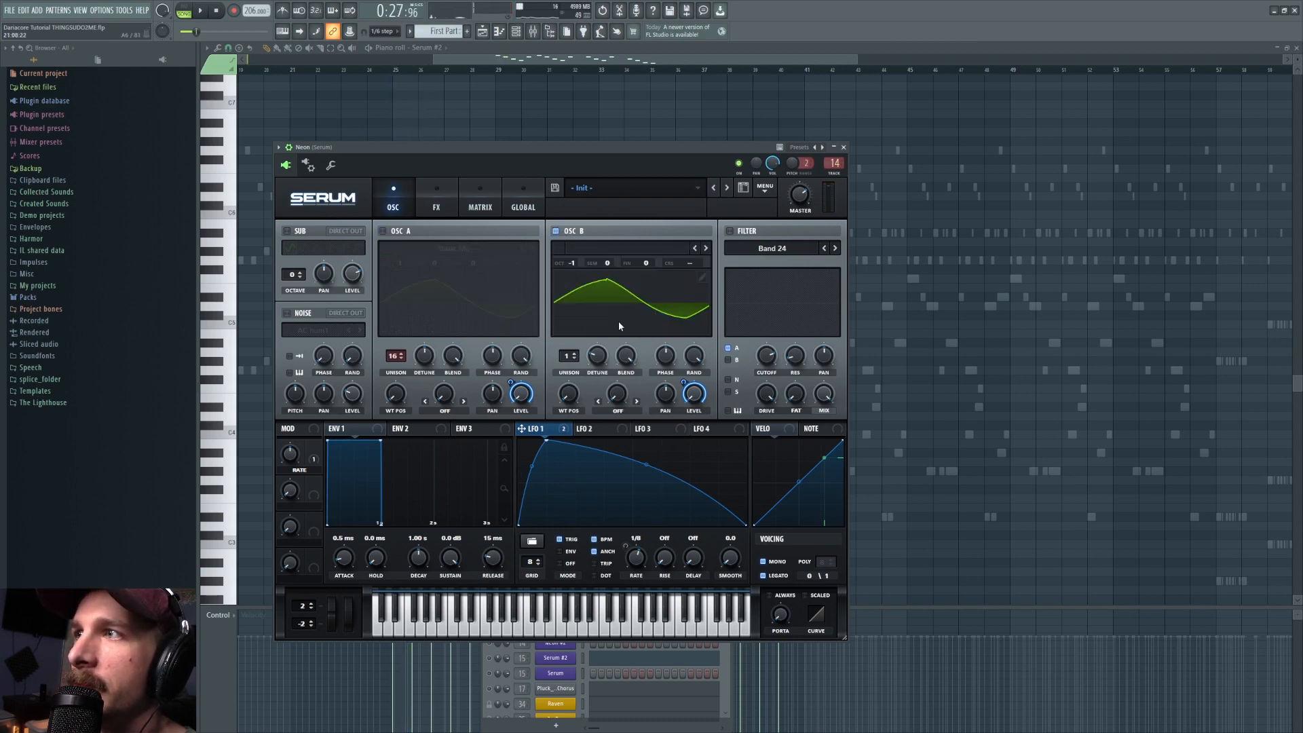
pyautogui.click(400, 233)
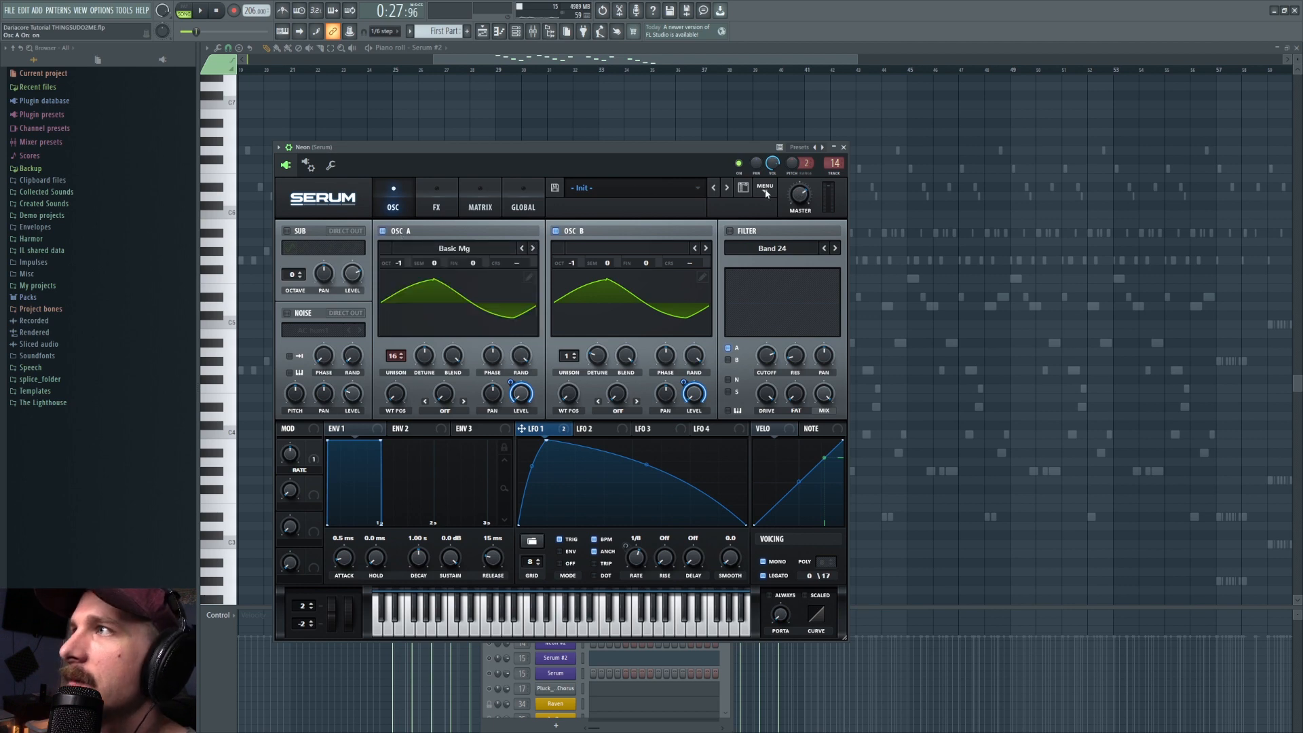
# Show Neon's preset initialisation options, examine its multiband compressor and threshold, and display its mixer track
pyautogui.click(766, 190)
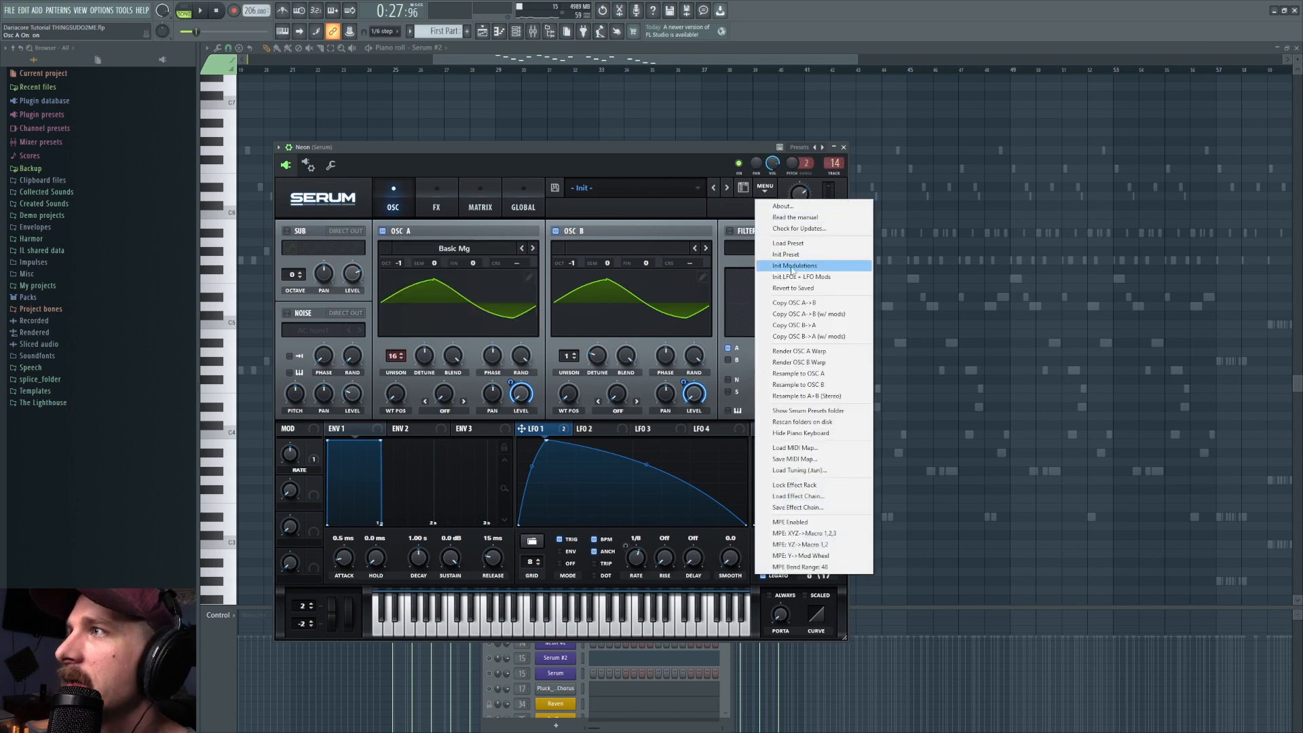
pyautogui.click(561, 217)
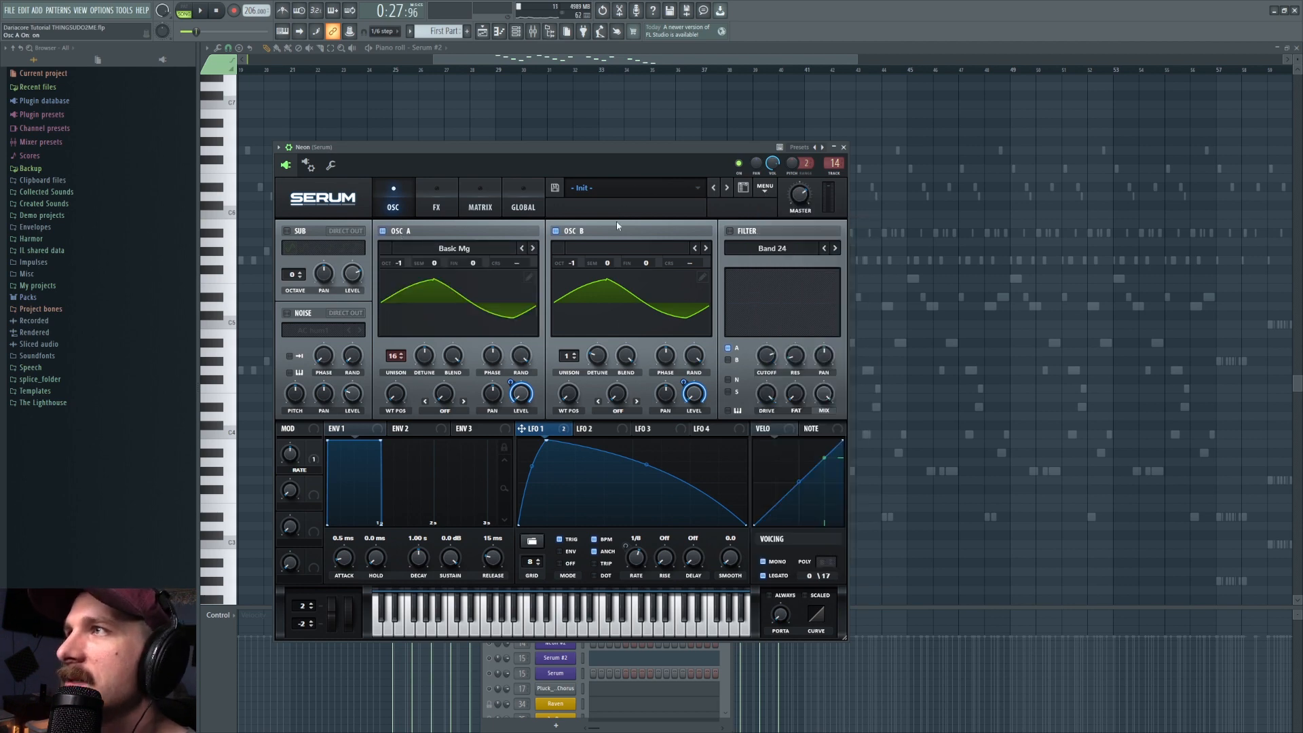
pyautogui.click(439, 208)
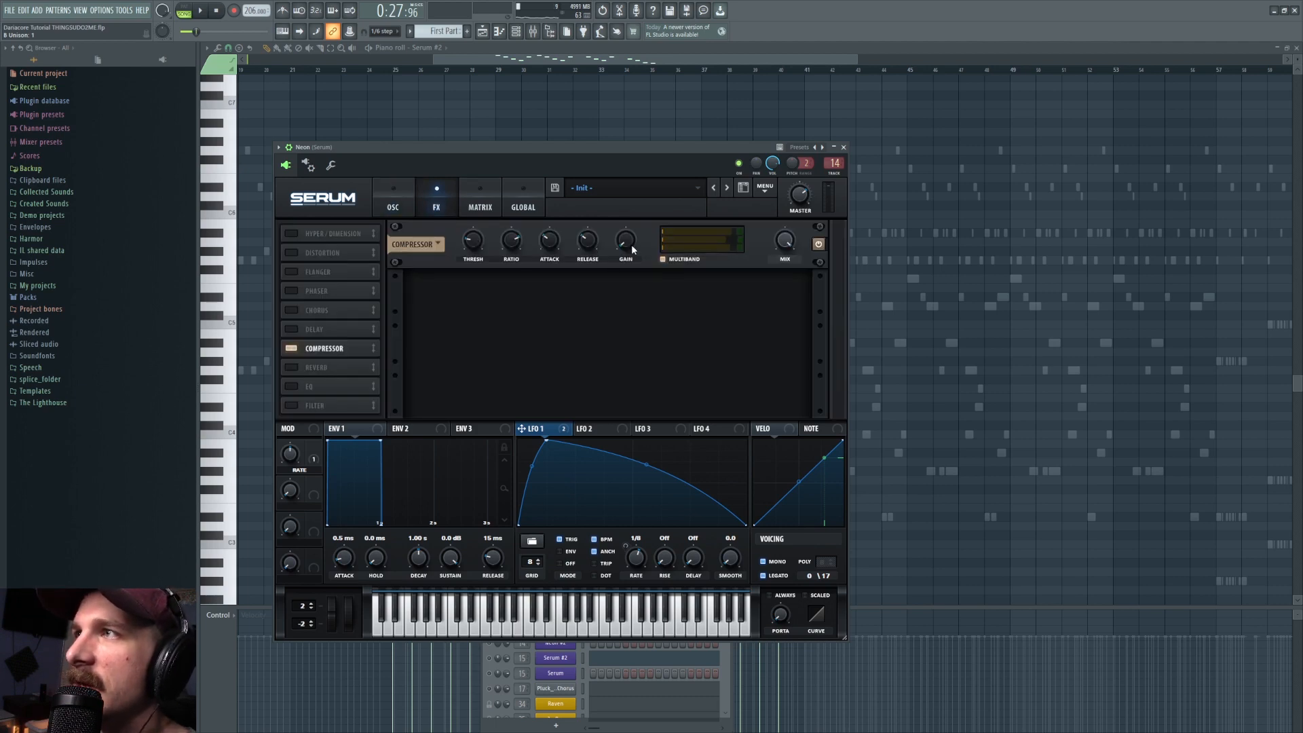
pyautogui.moveTo(473, 246)
pyautogui.moveTo(473, 245); pyautogui.dragTo(473, 239)
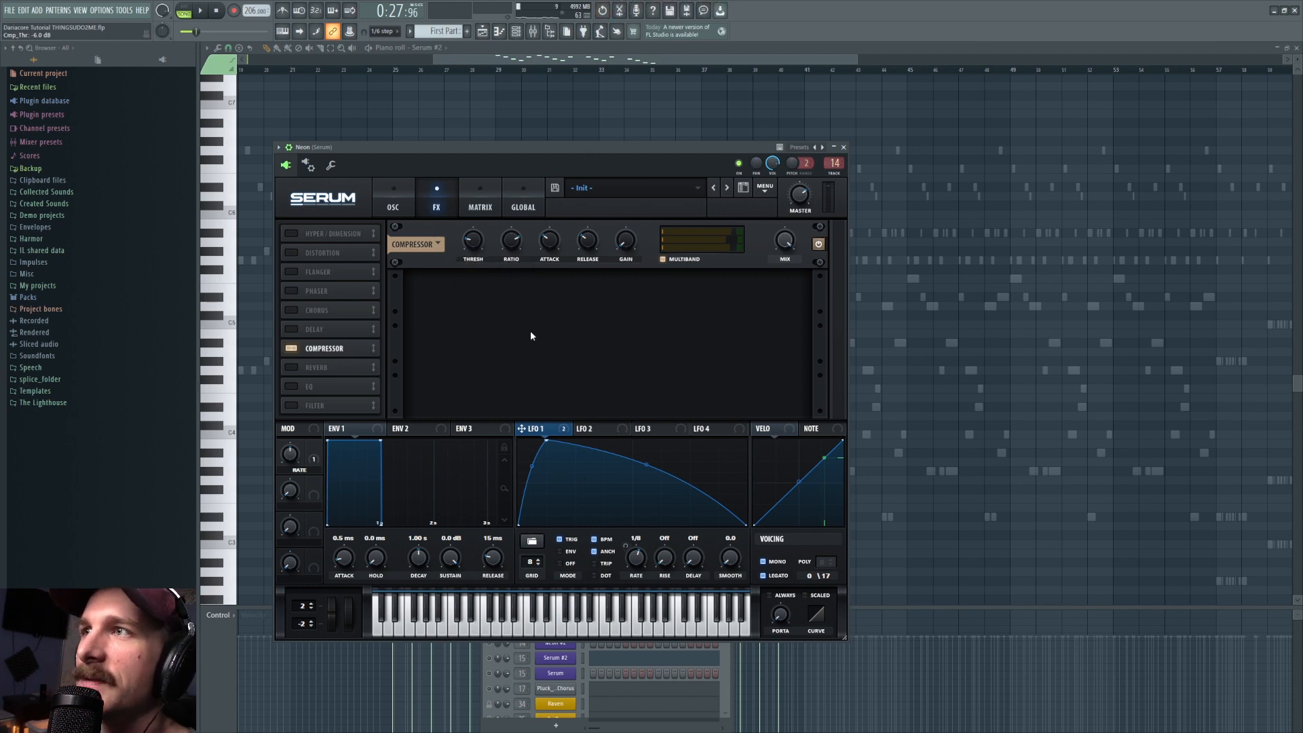
pyautogui.press('F9')
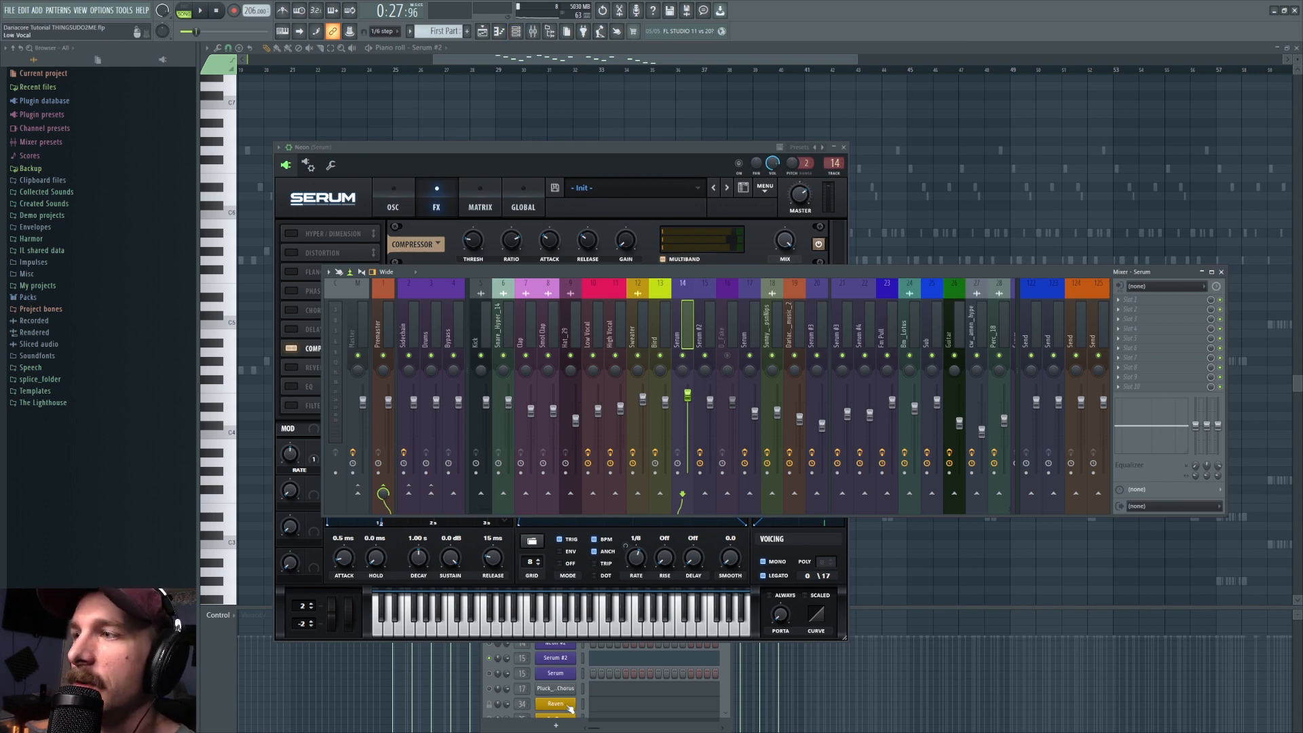
# Open Serum #2's synth, show oscillator A's FM warp and LFO 1 level modulation, and play the part briefly
pyautogui.click(568, 659)
pyautogui.moveTo(552, 186); pyautogui.dragTo(555, 192)
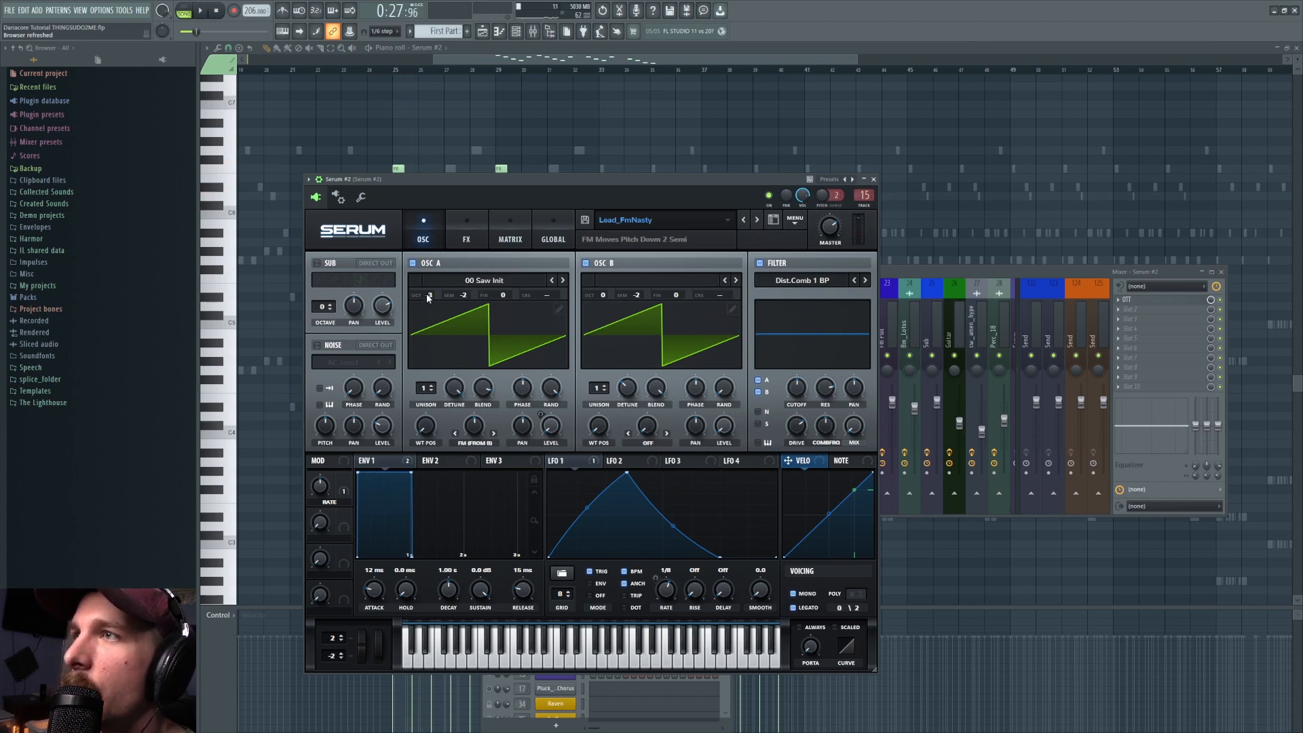
pyautogui.doubleClick(470, 424)
pyautogui.press('Return')
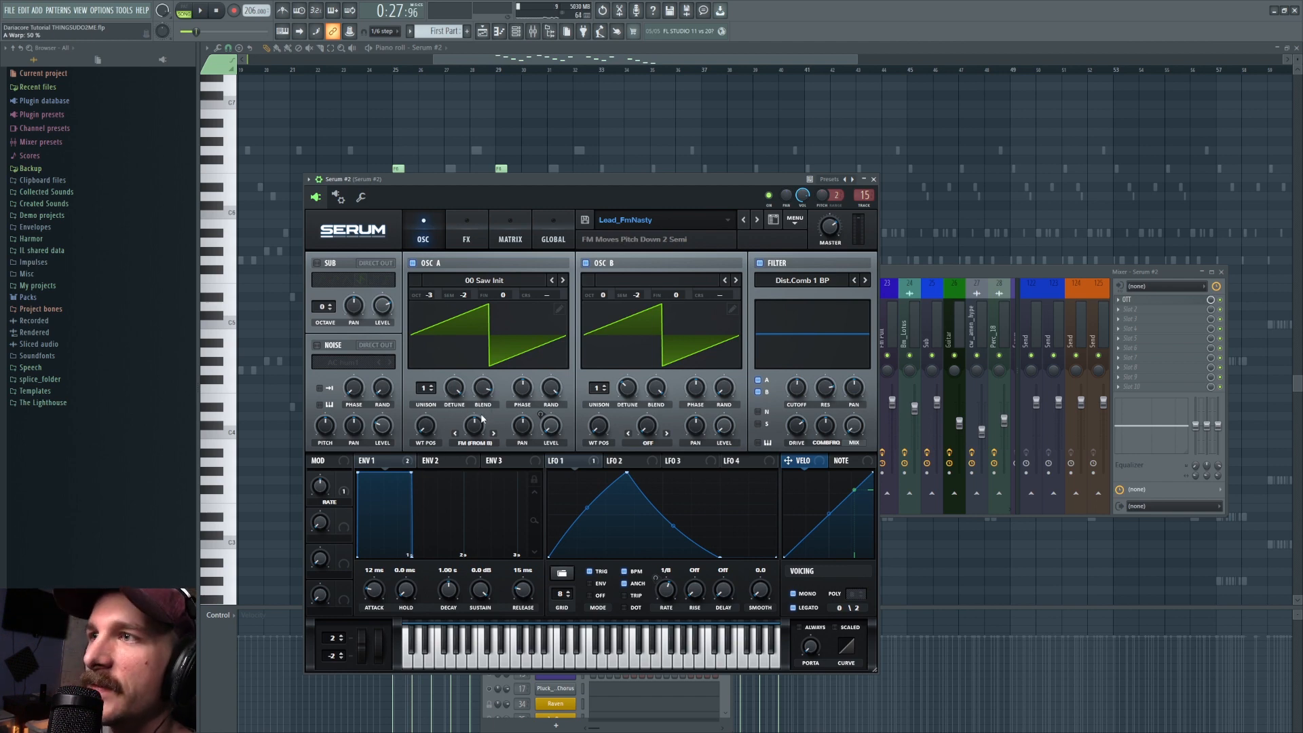
pyautogui.moveTo(555, 460); pyautogui.dragTo(551, 425)
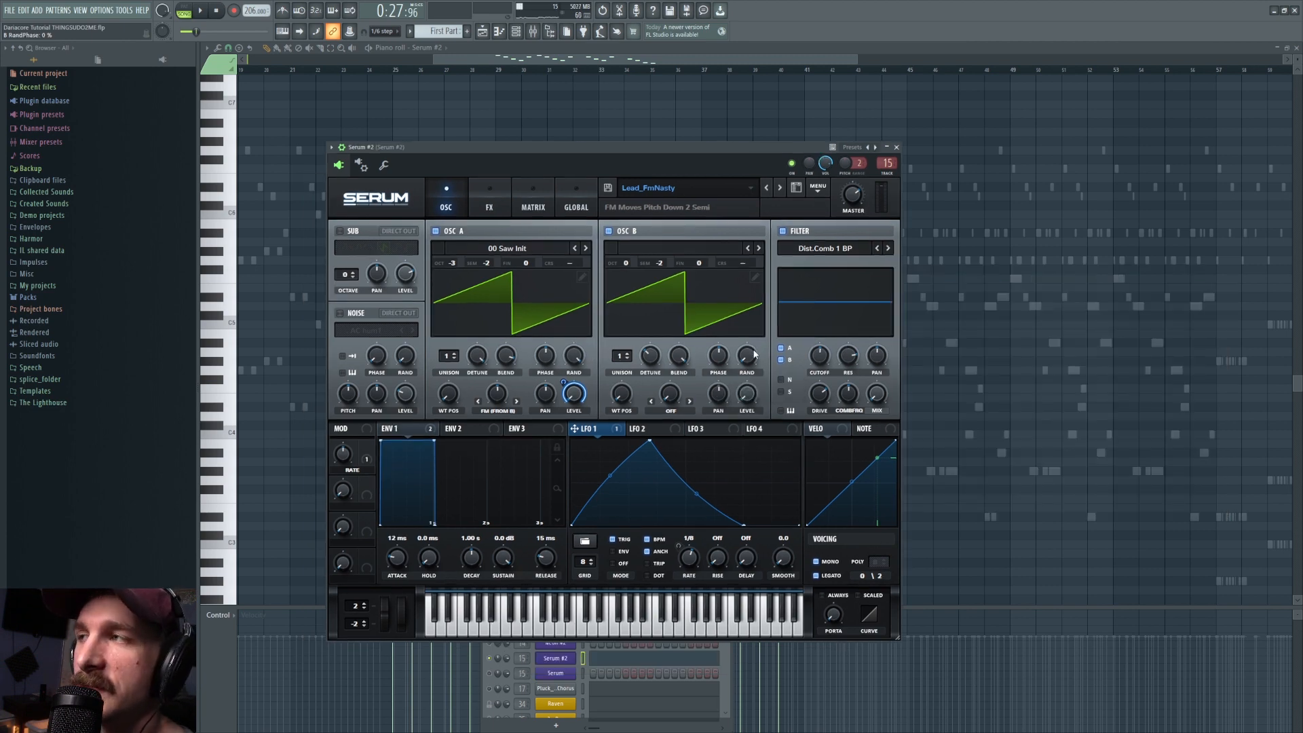
pyautogui.press('space')
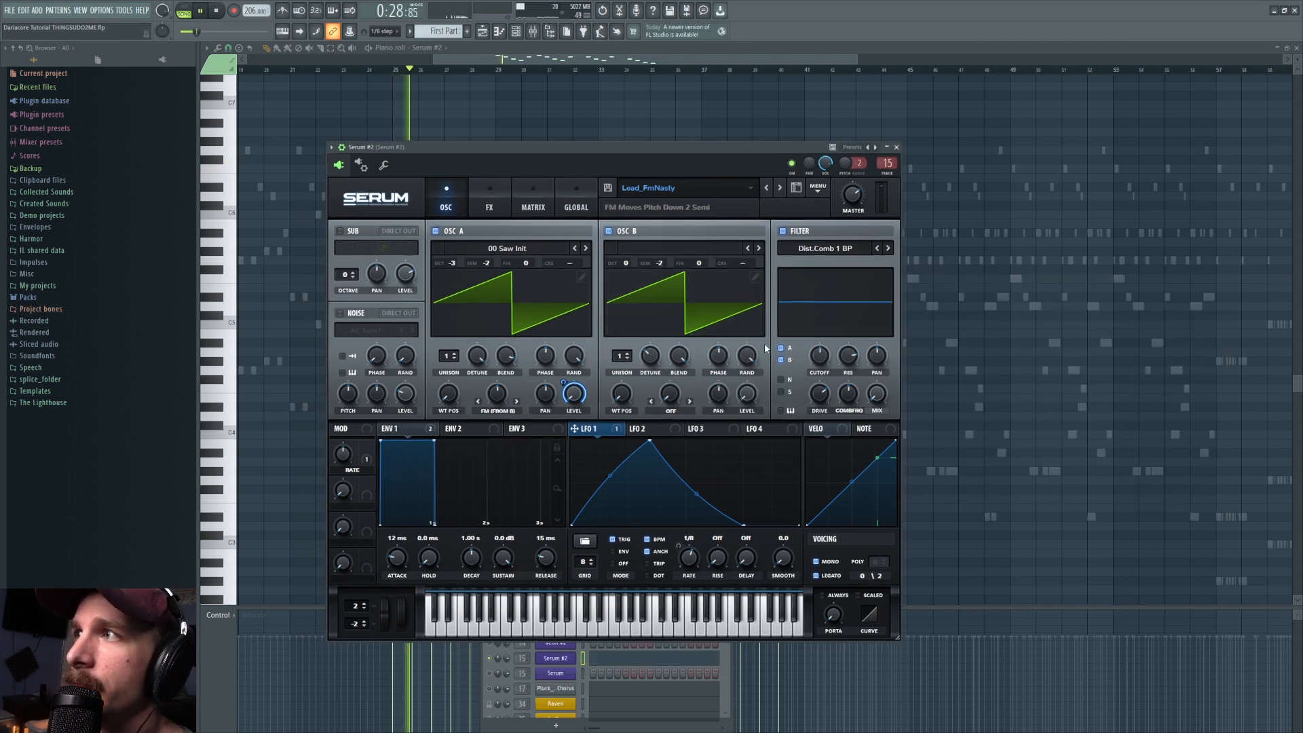
pyautogui.press('space')
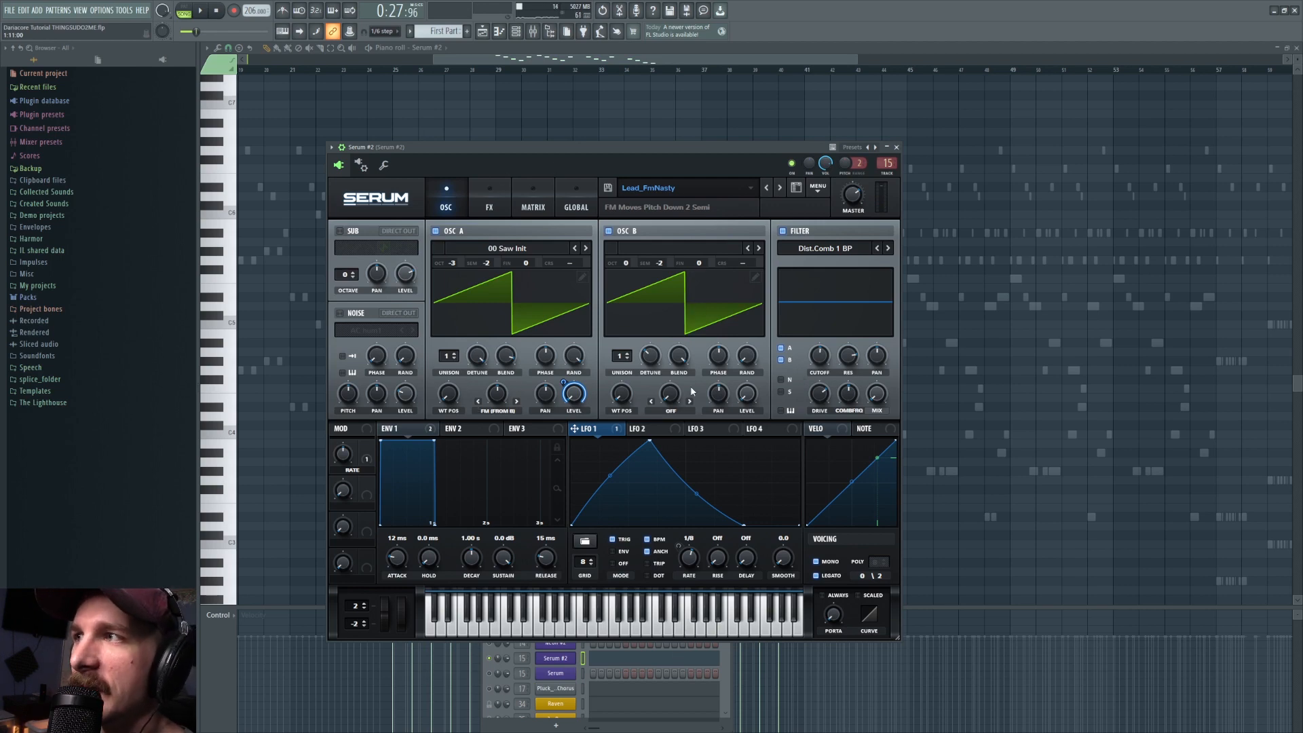
# Move the compressor directly after the EQ in Serum #2's effects chain and audition the patch with the filter bypassed
pyautogui.click(497, 197)
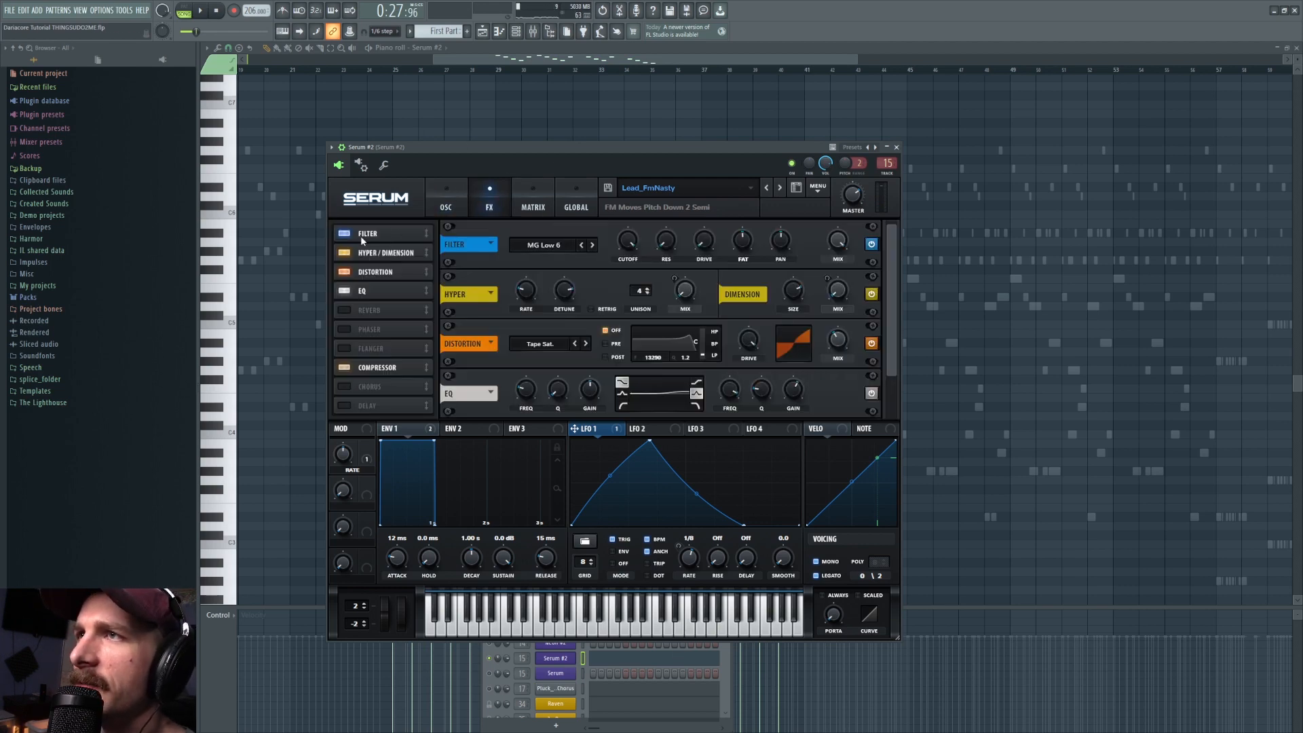
pyautogui.moveTo(377, 372); pyautogui.dragTo(388, 307)
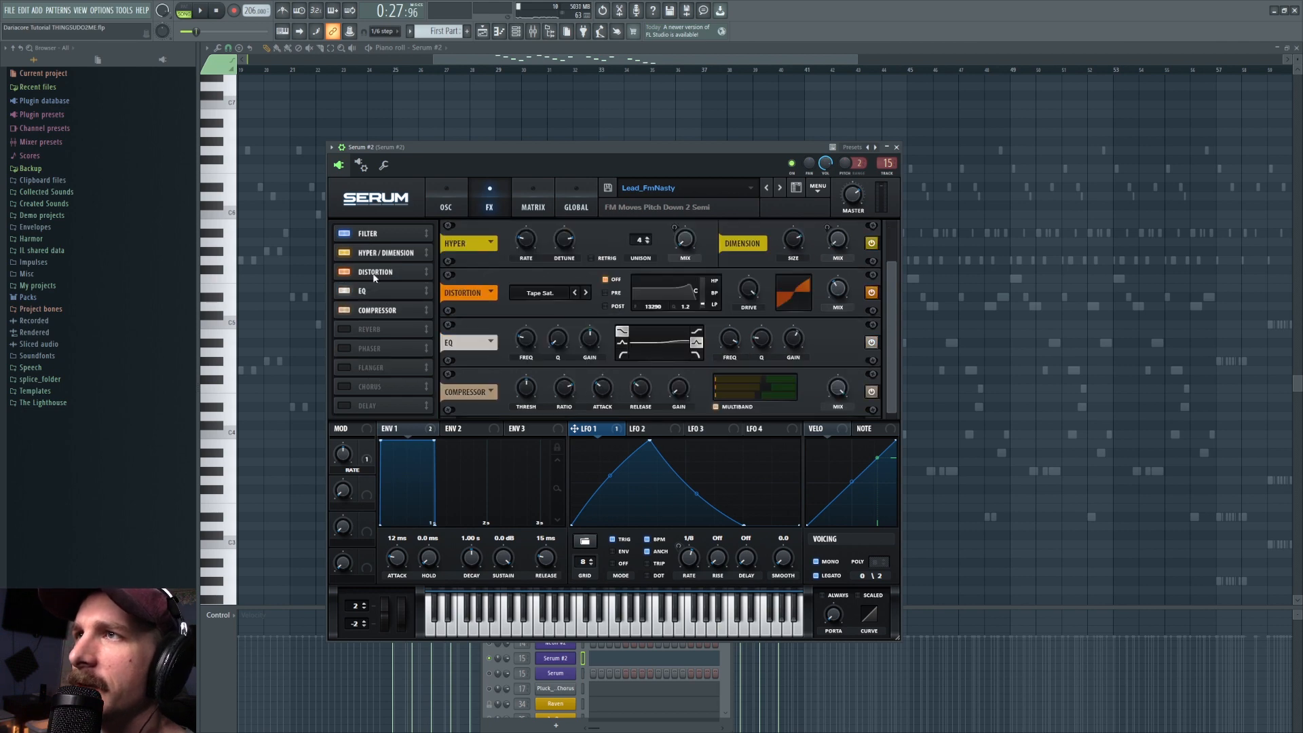
pyautogui.scroll(2, 894, 302)
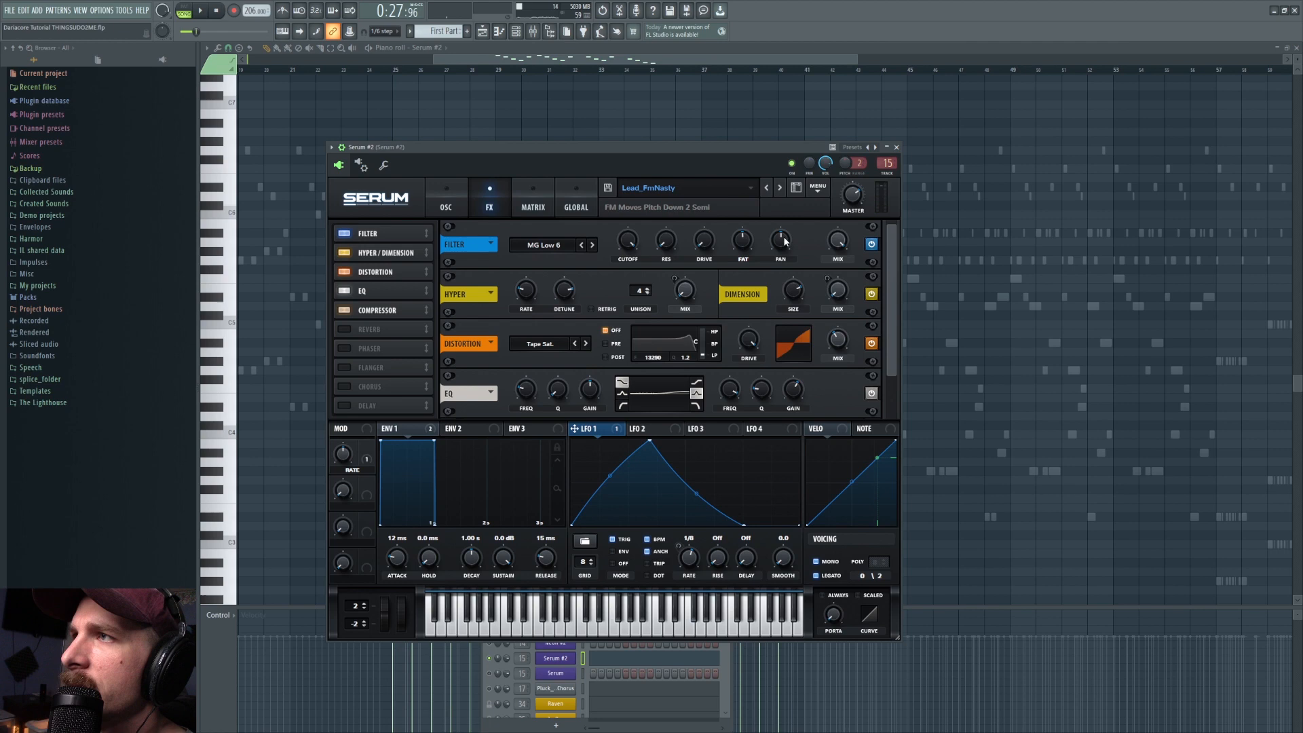
pyautogui.press('space')
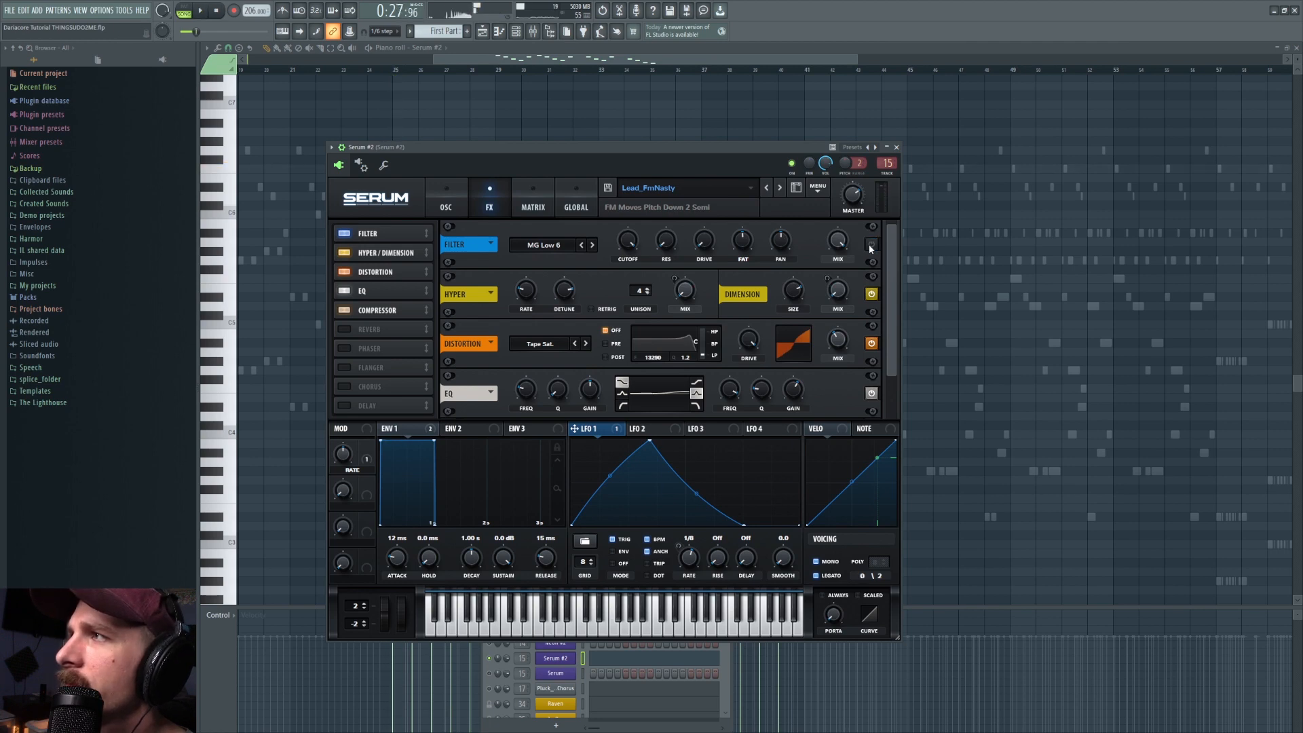
pyautogui.press('space')
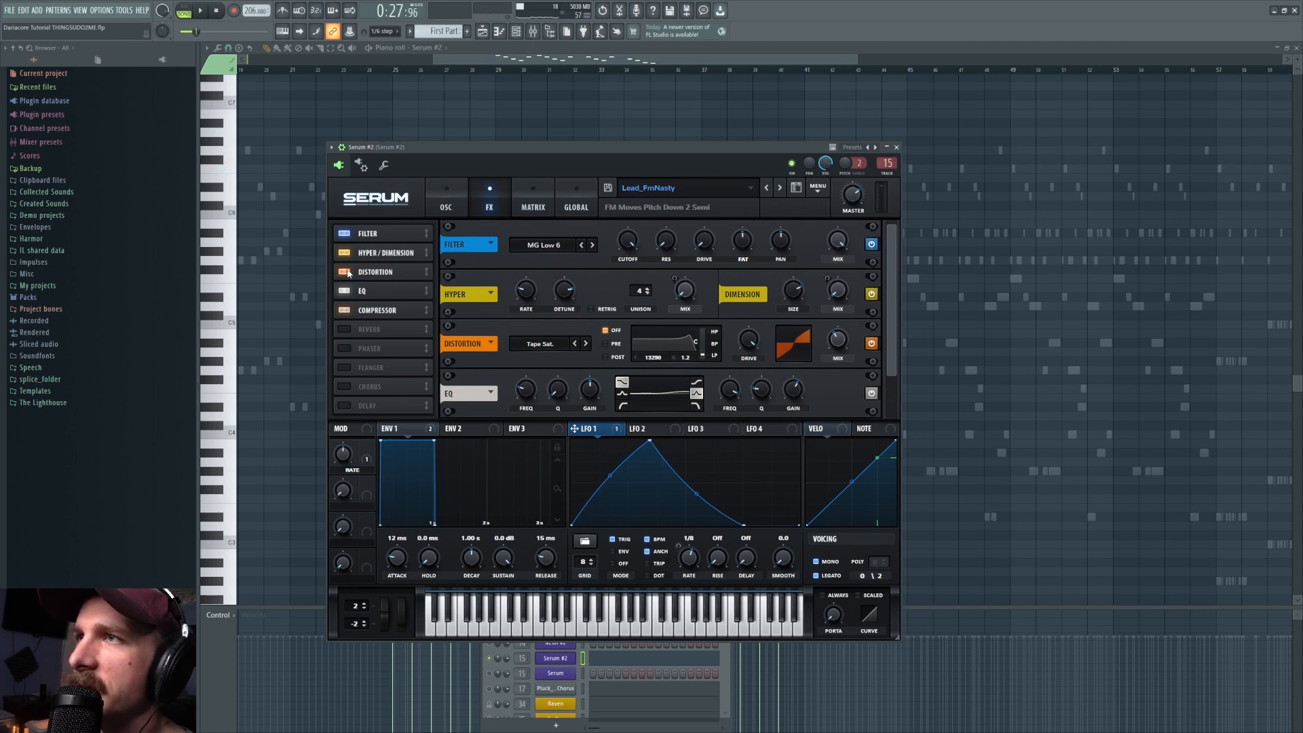
# Examine Serum #2's Hyper/Dimension mix modulation, Tape Sat. distortion mix and EQ settings
pyautogui.scroll(-1, 508, 248)
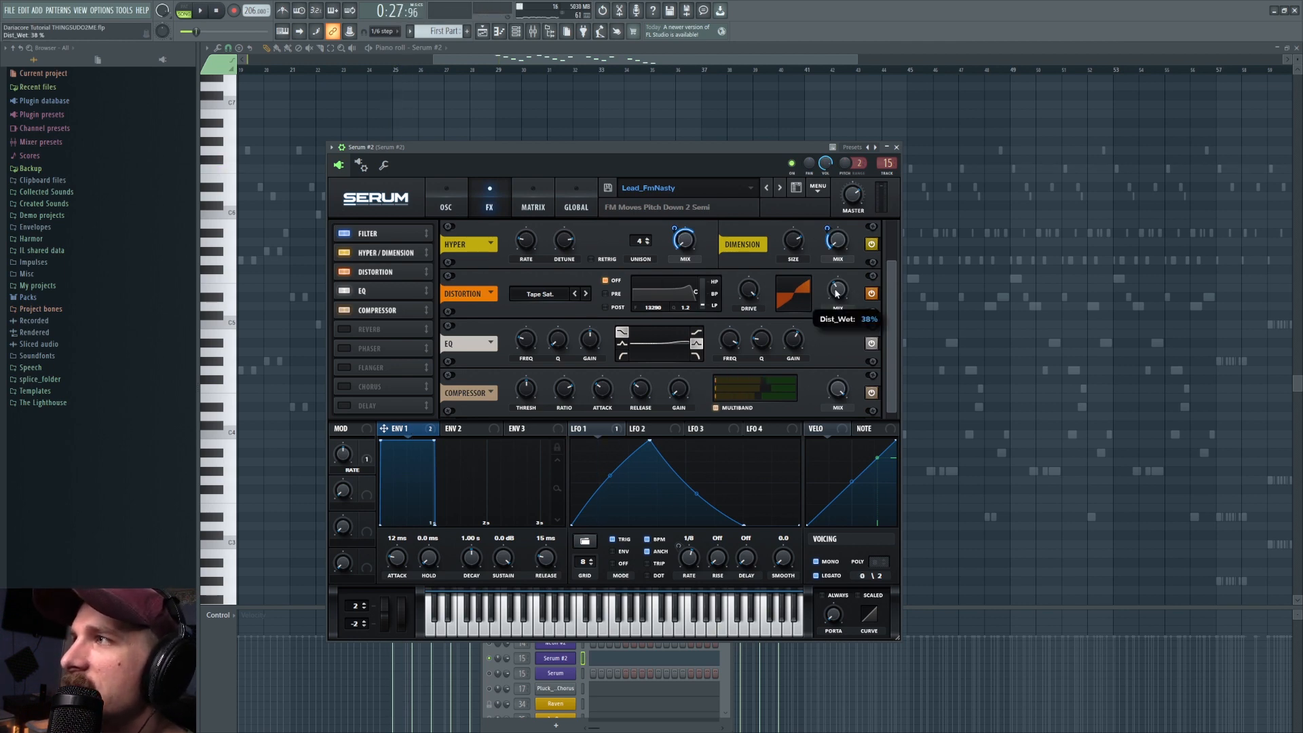
pyautogui.click(373, 294)
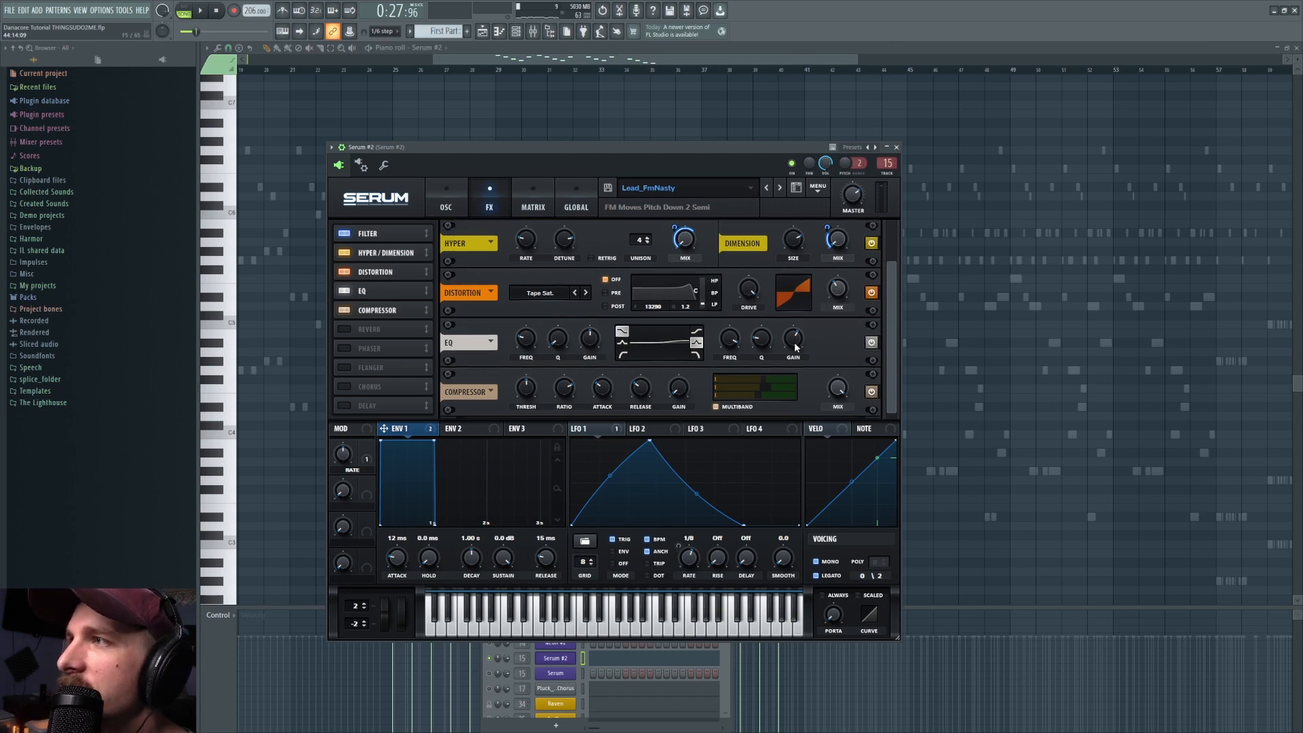
pyautogui.moveTo(888, 327); pyautogui.dragTo(895, 263)
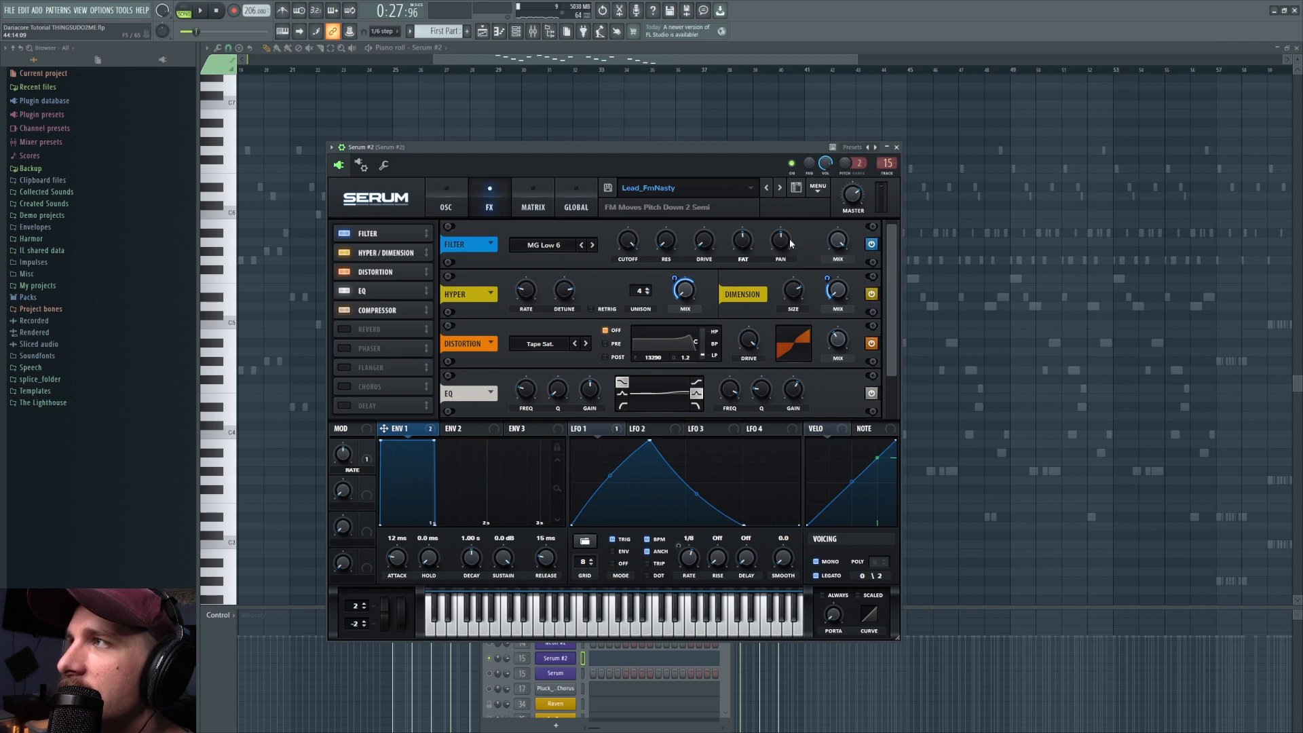
# Show Serum #2's multiband compressor and play the part to watch its band meters
pyautogui.moveTo(887, 356); pyautogui.dragTo(771, 383)
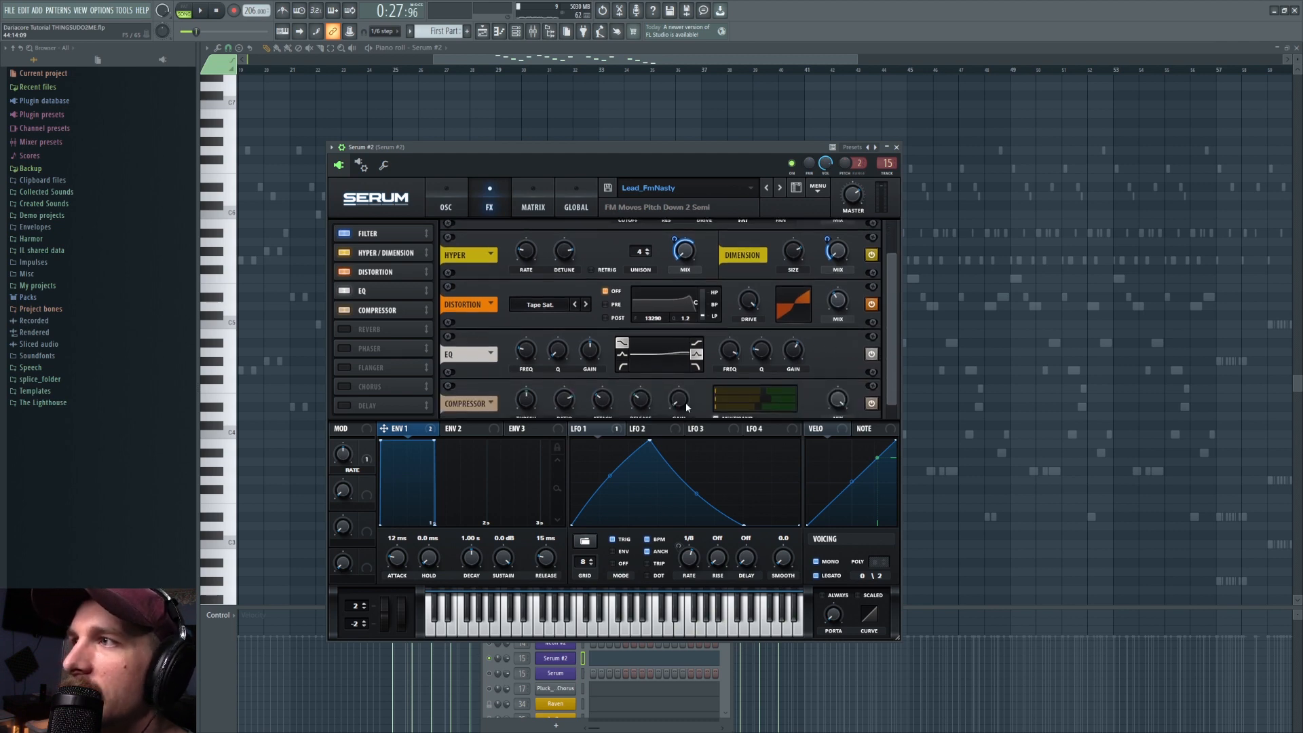
pyautogui.scroll(-1, 892, 313)
pyautogui.press('space')
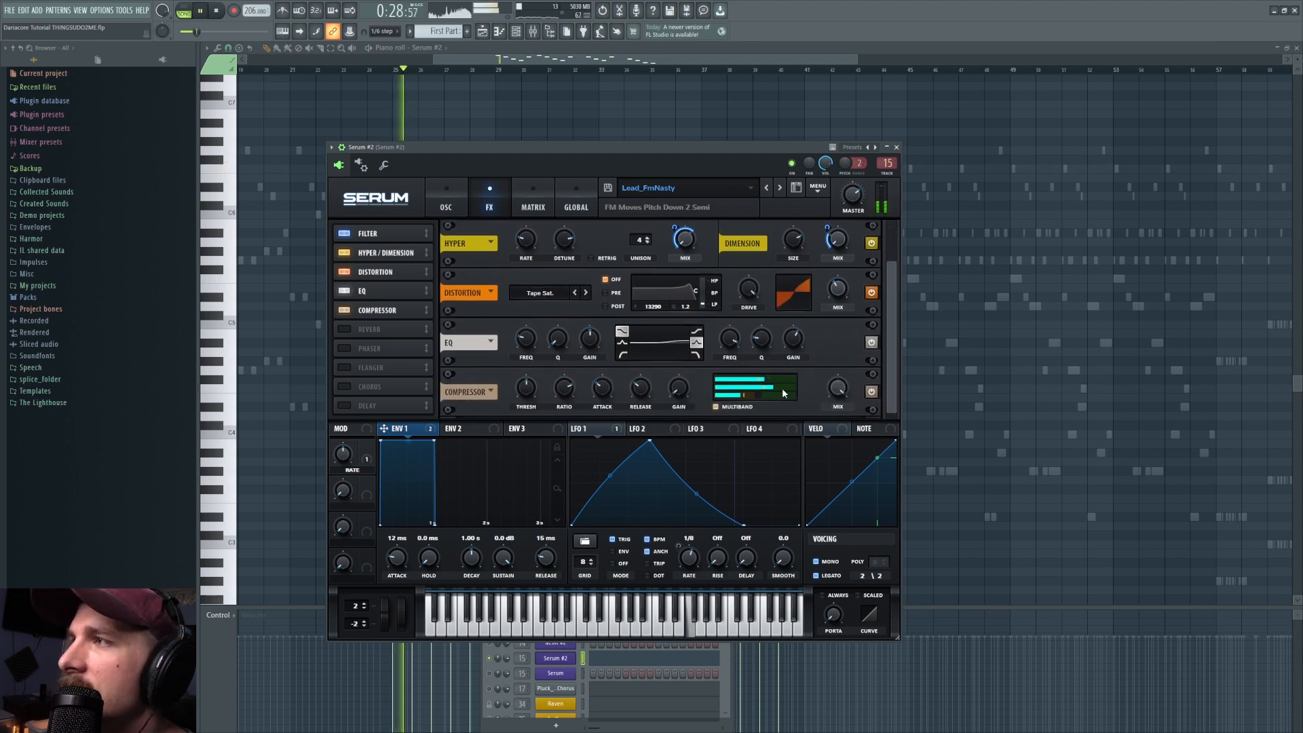
pyautogui.press('space')
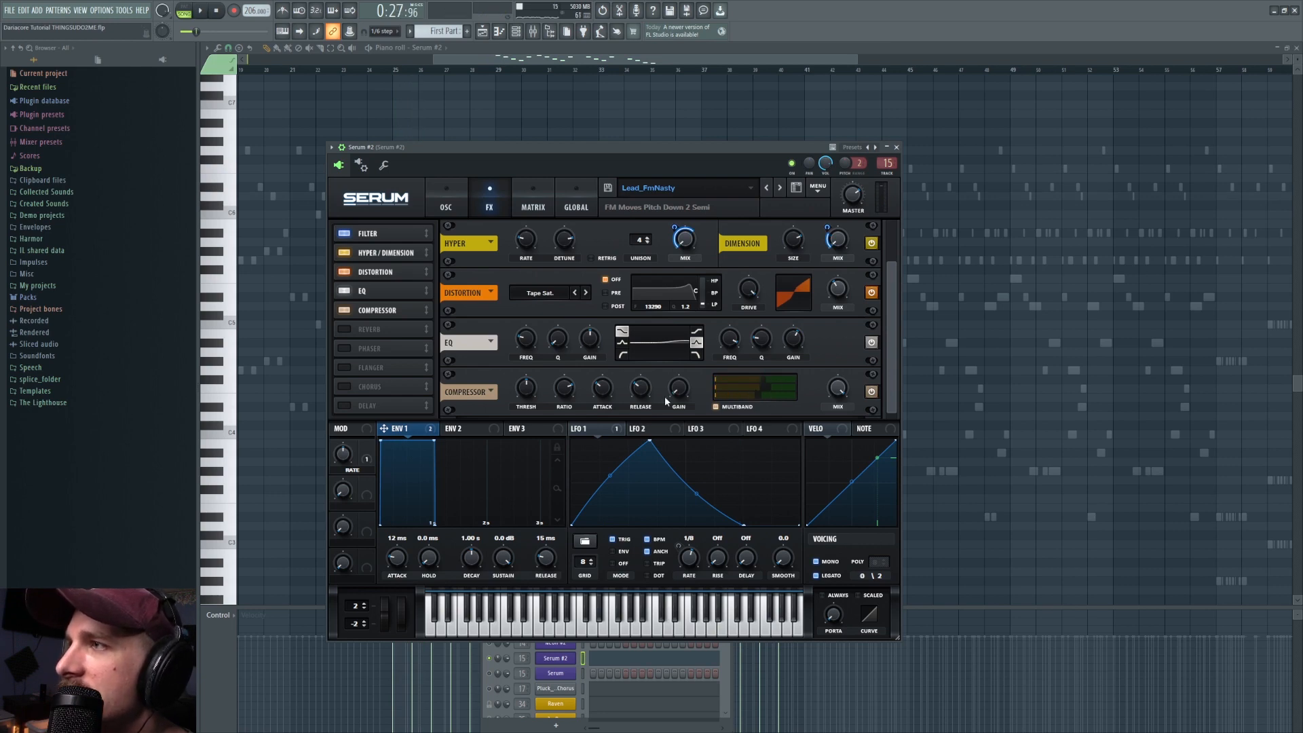
pyautogui.press('space')
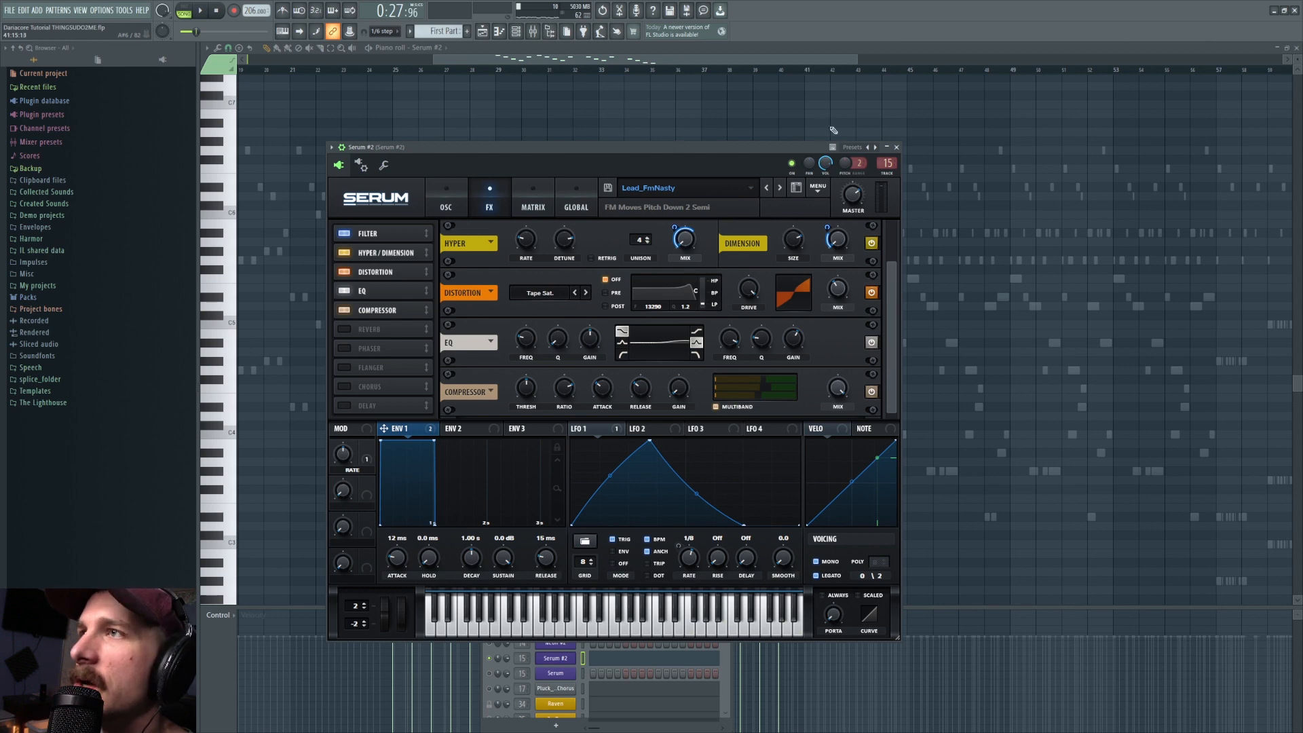
# Show Serum #2's mixer track, toggle its OTT effect, and play the part to hear the difference
pyautogui.click(533, 31)
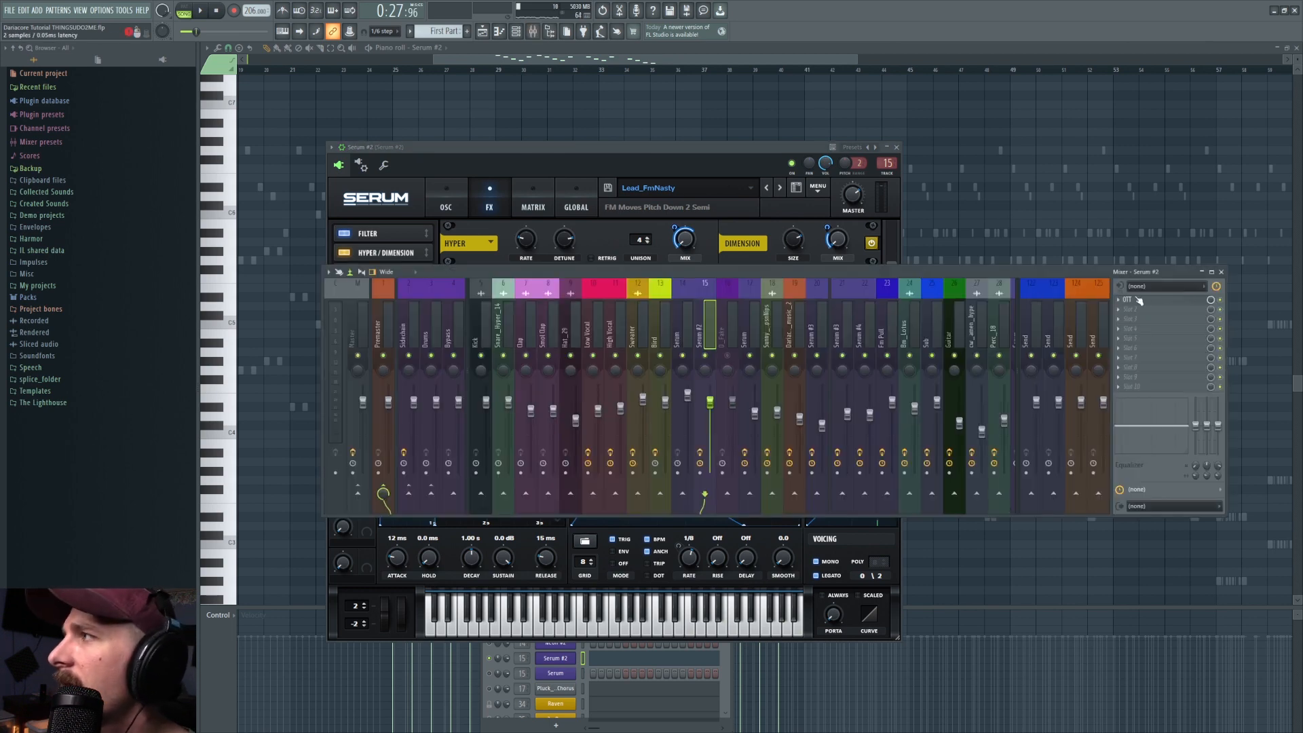
pyautogui.click(1221, 300)
pyautogui.press('space')
pyautogui.press('space')
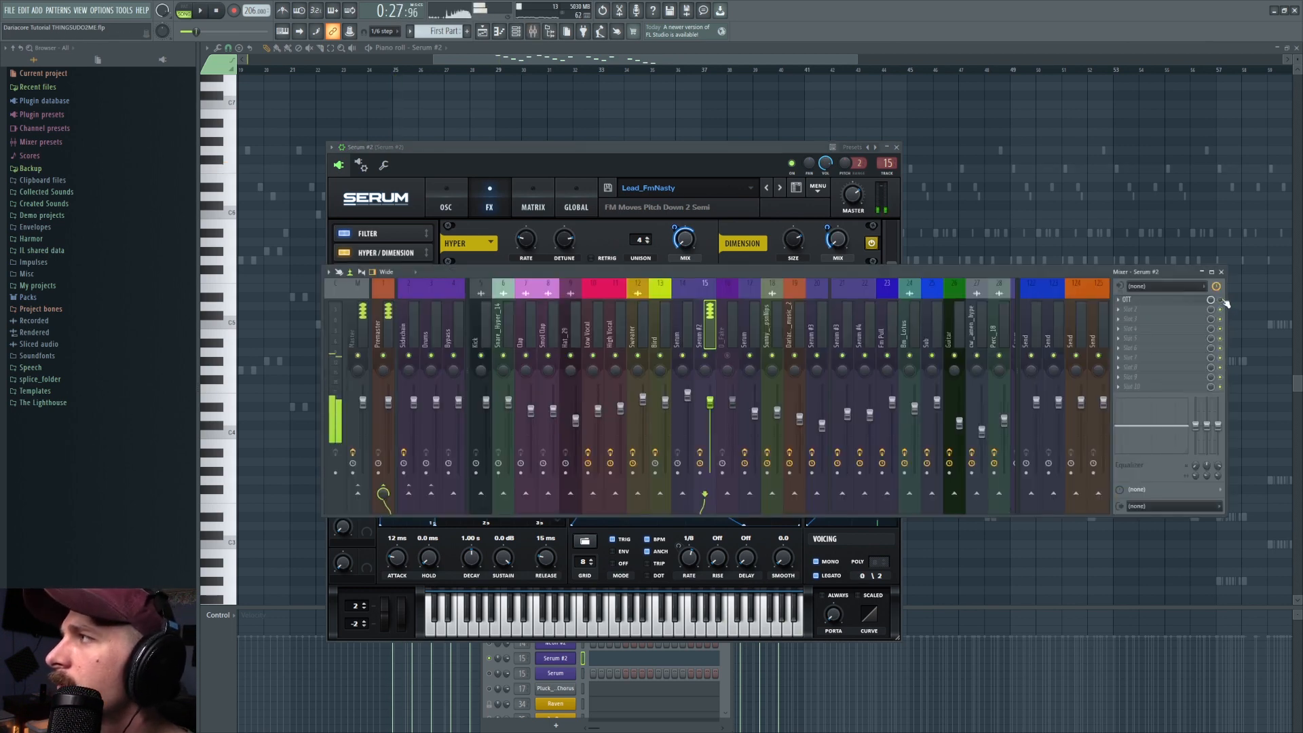
# Open OTT on the Serum #2 mixer track to view its settings, and return to Serum #2's synth window
pyautogui.click(1154, 299)
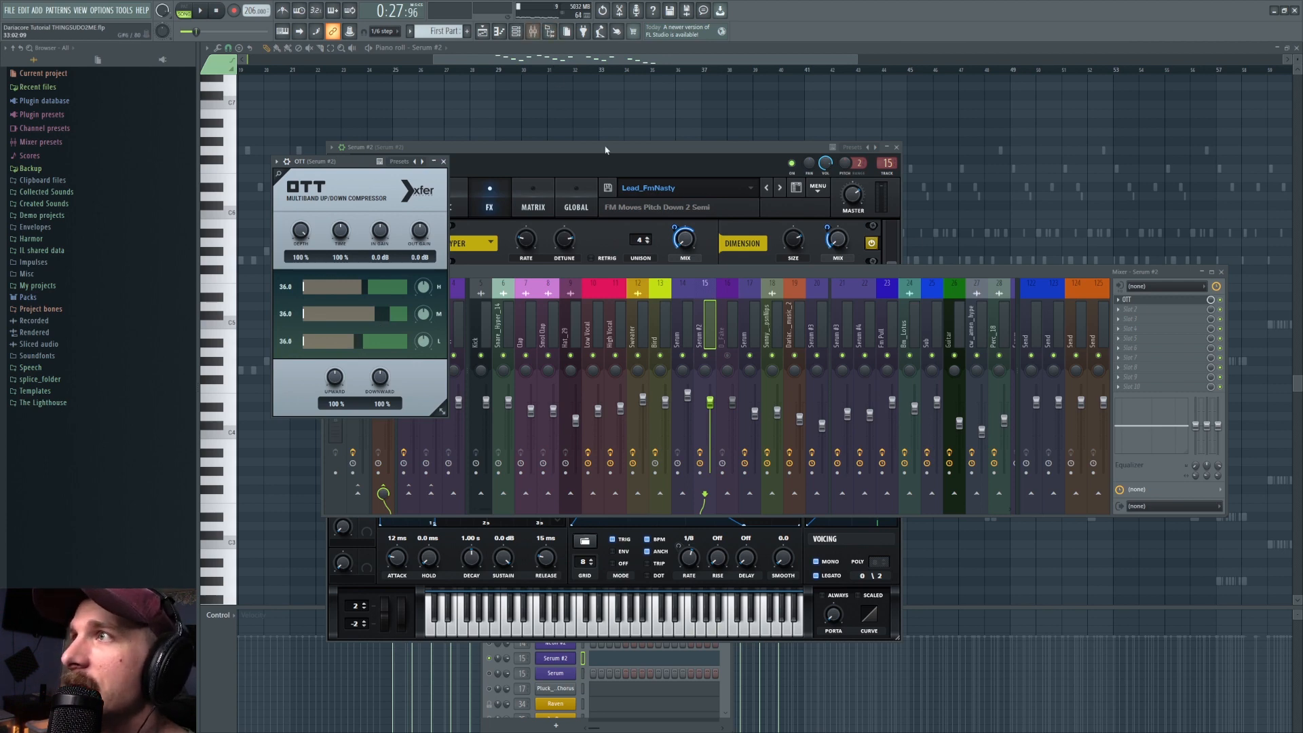
pyautogui.click(533, 31)
pyautogui.click(651, 145)
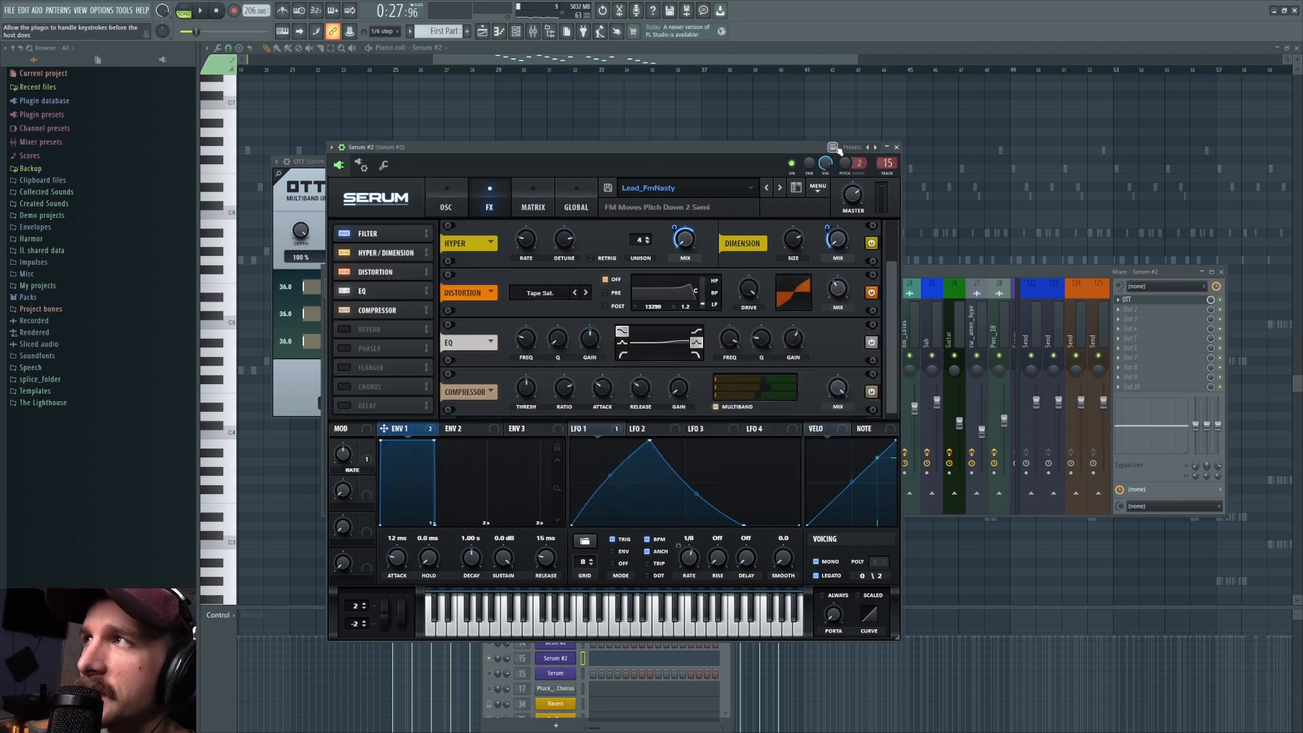
# Play the Serum #2 part once more and return to the playlist arrangement
pyautogui.moveTo(768, 149); pyautogui.dragTo(770, 143)
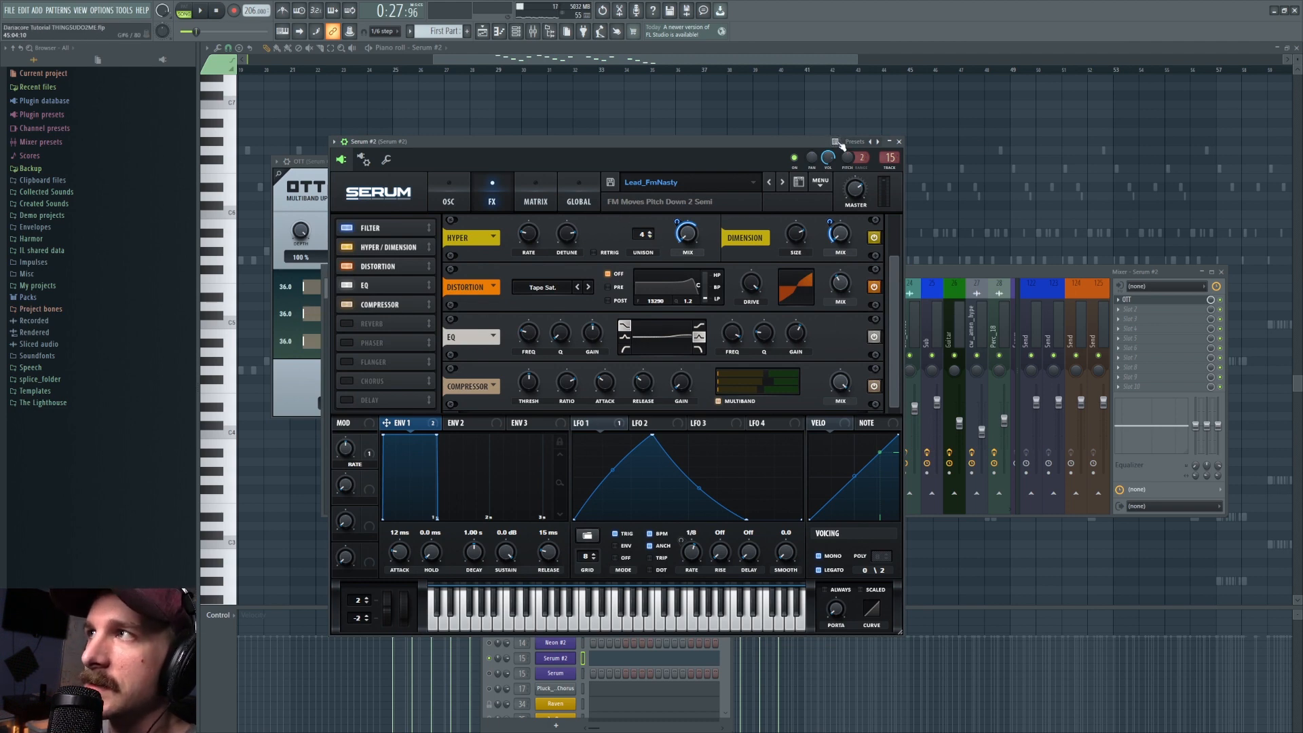
pyautogui.press('space')
pyautogui.press('space')
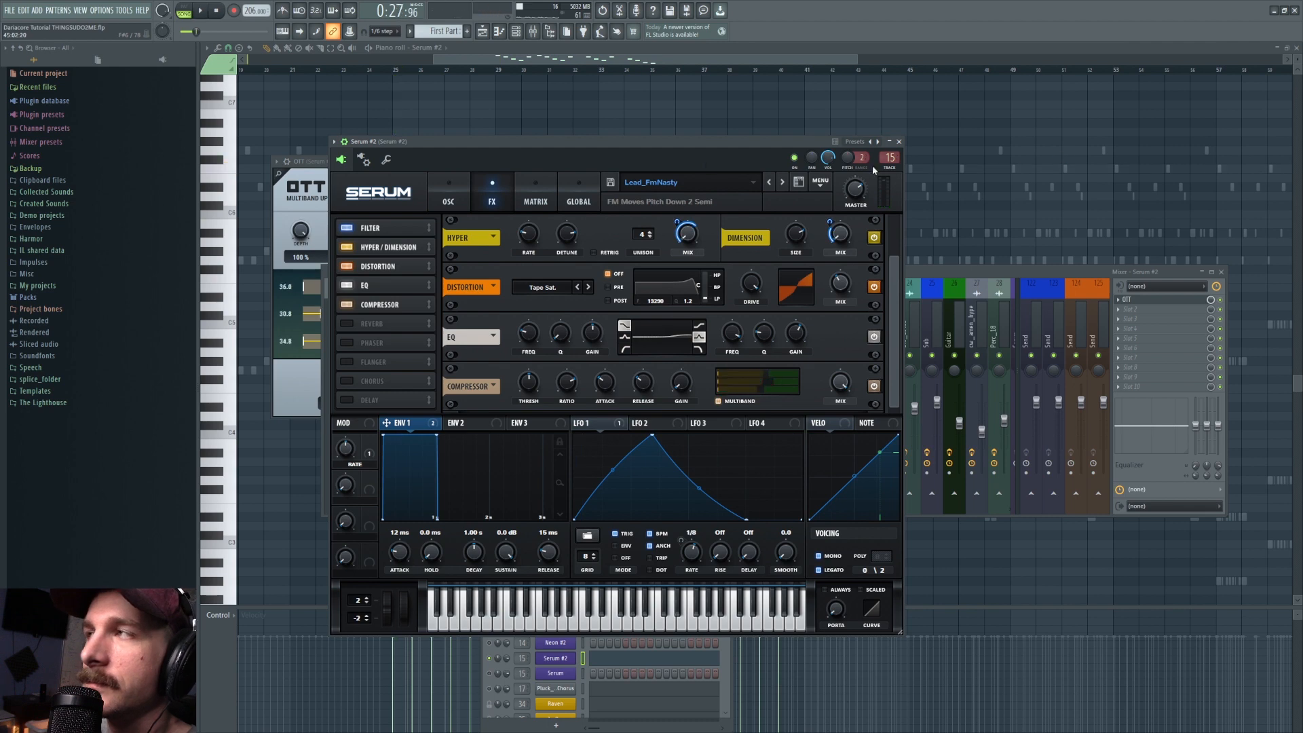
pyautogui.click(566, 31)
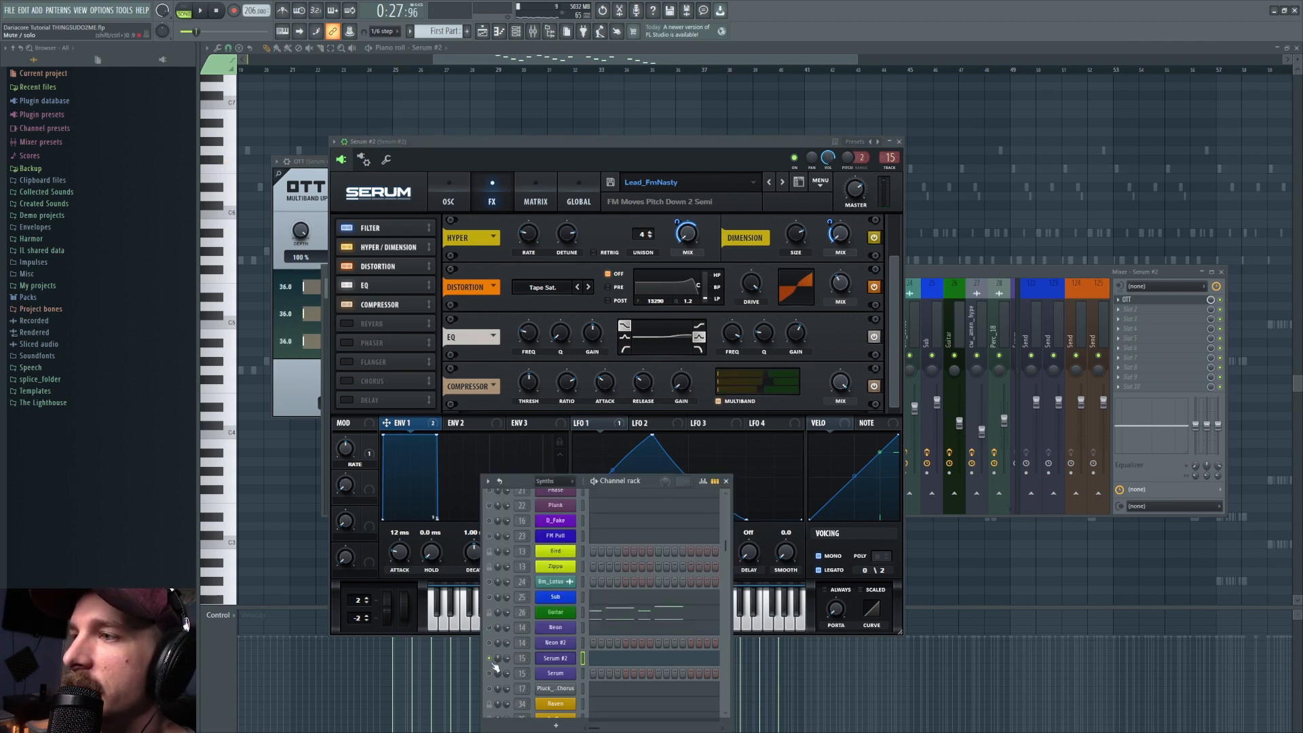
pyautogui.click(928, 274)
pyautogui.click(704, 156)
pyautogui.press('F5')
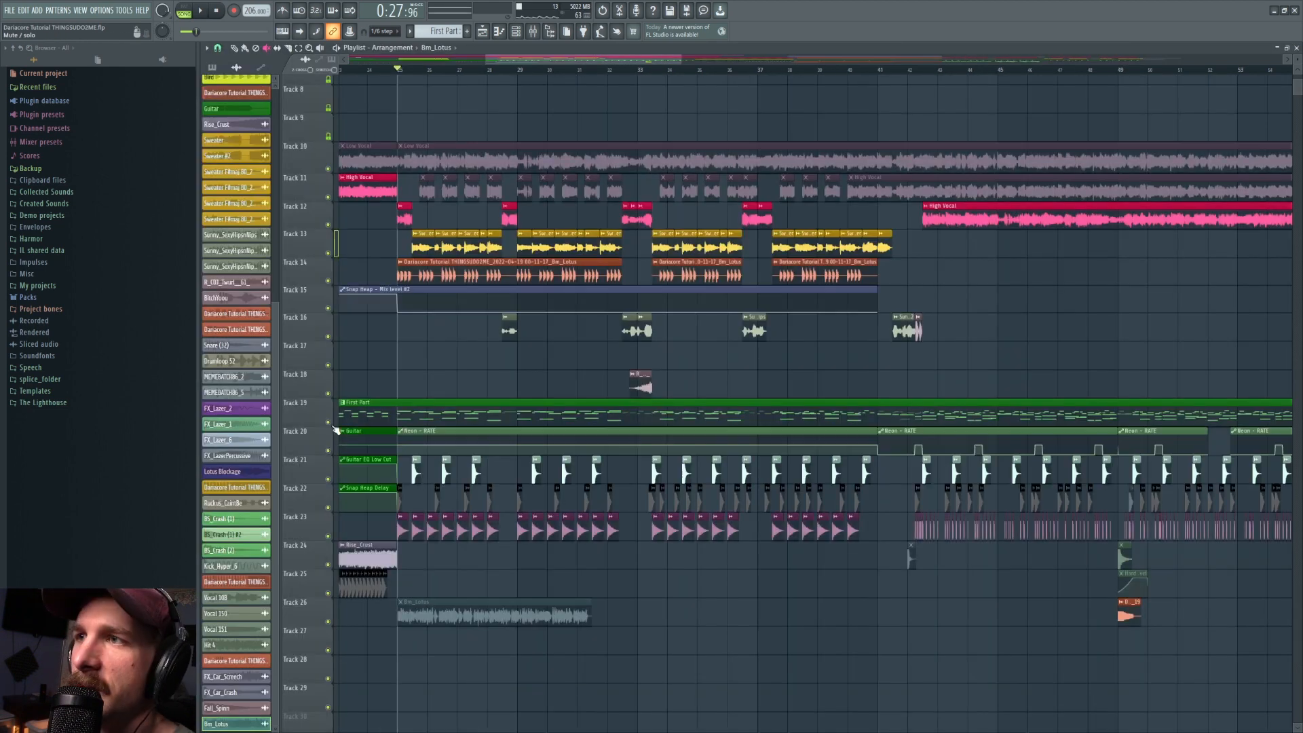
# Solo the Bm_Lotus clip on Track 26 and play it on its own
pyautogui.rightClick(332, 285)
pyautogui.click(329, 421)
pyautogui.press('space')
pyautogui.click(329, 423)
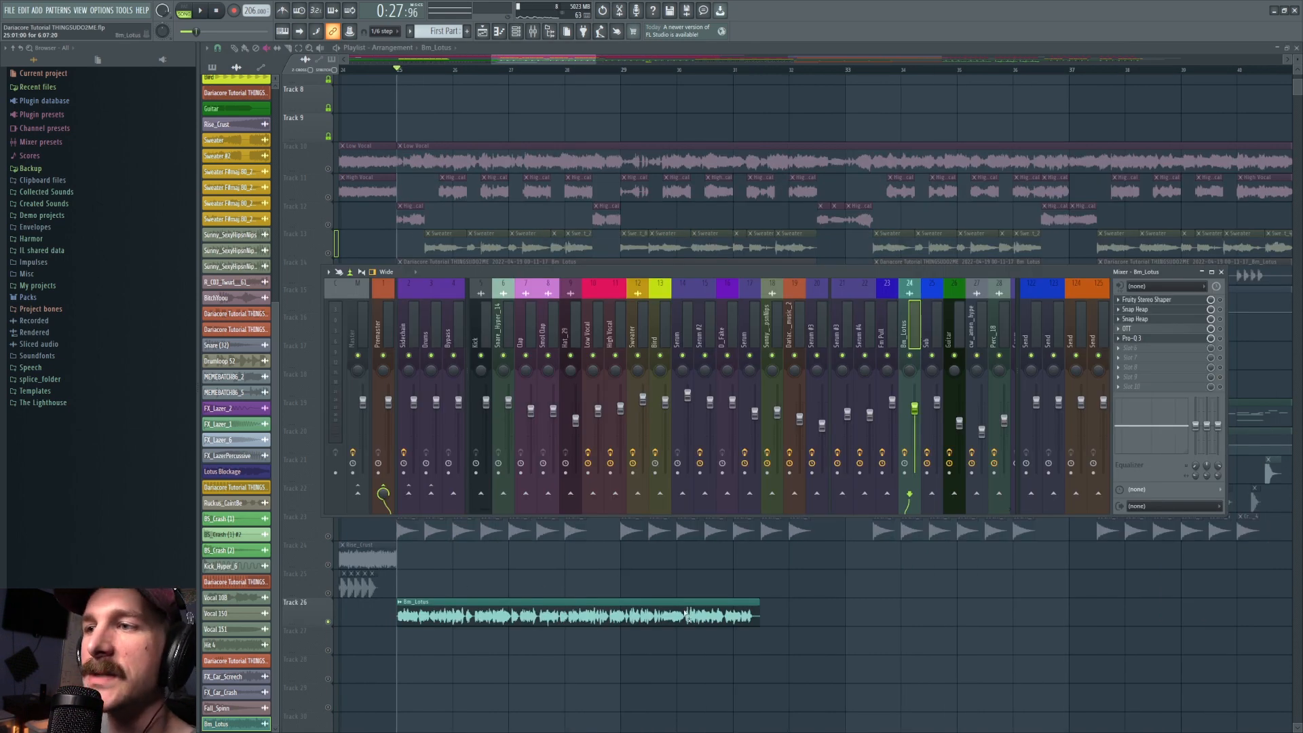
# Show Bm_Lotus's sample settings and mixer effect chain, and play the clip from bar 25
pyautogui.click(234, 50)
pyautogui.doubleClick(448, 611)
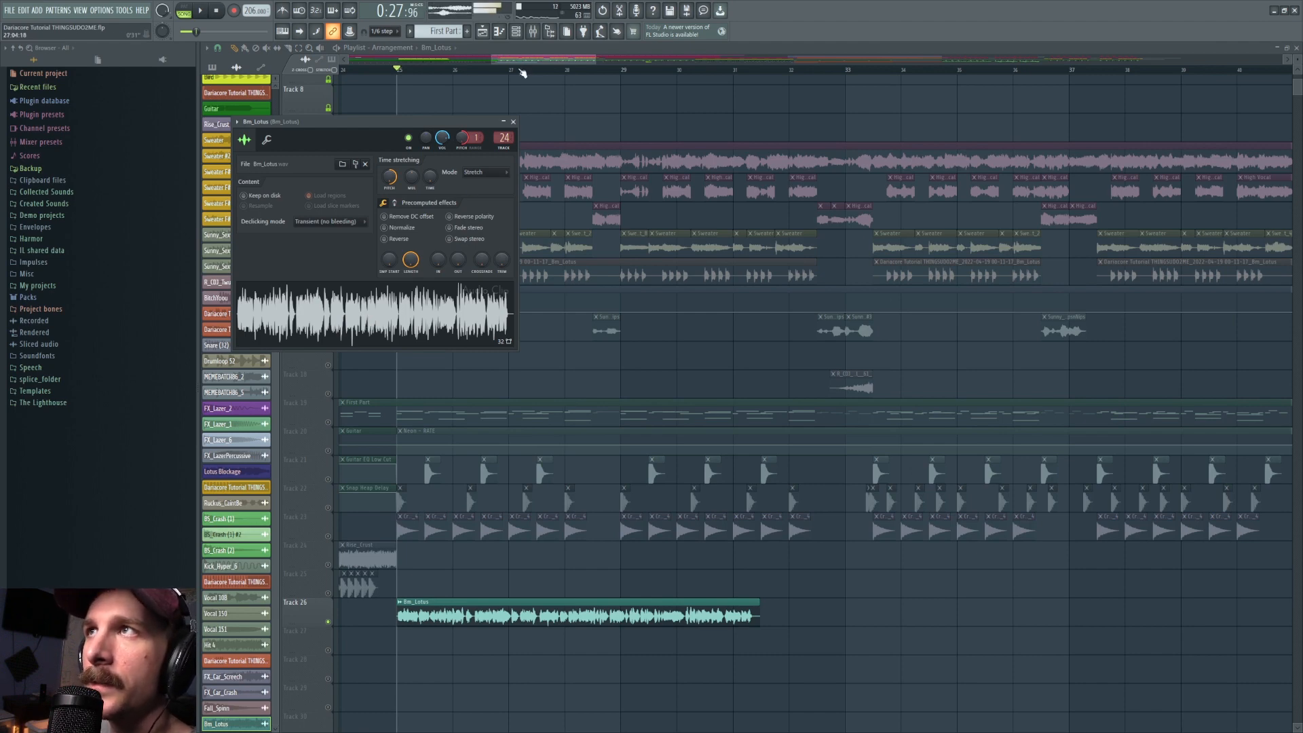
pyautogui.click(534, 32)
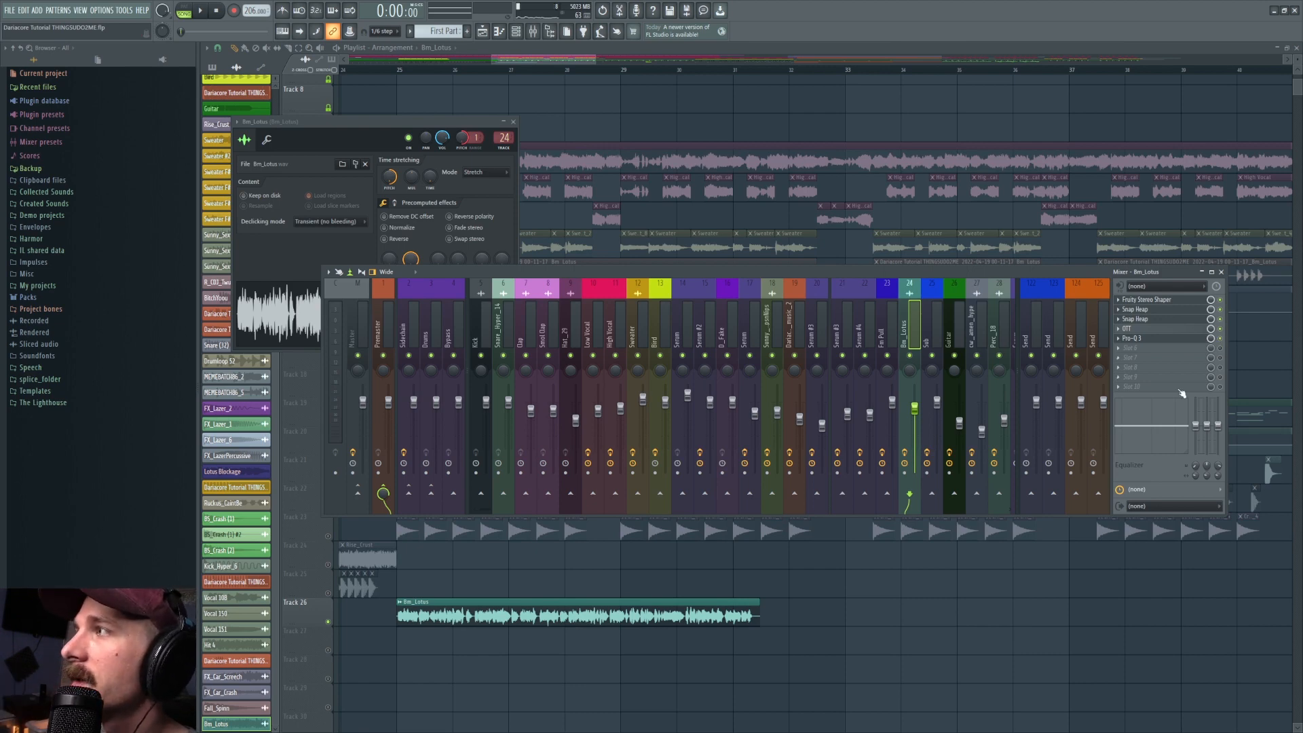
pyautogui.click(402, 70)
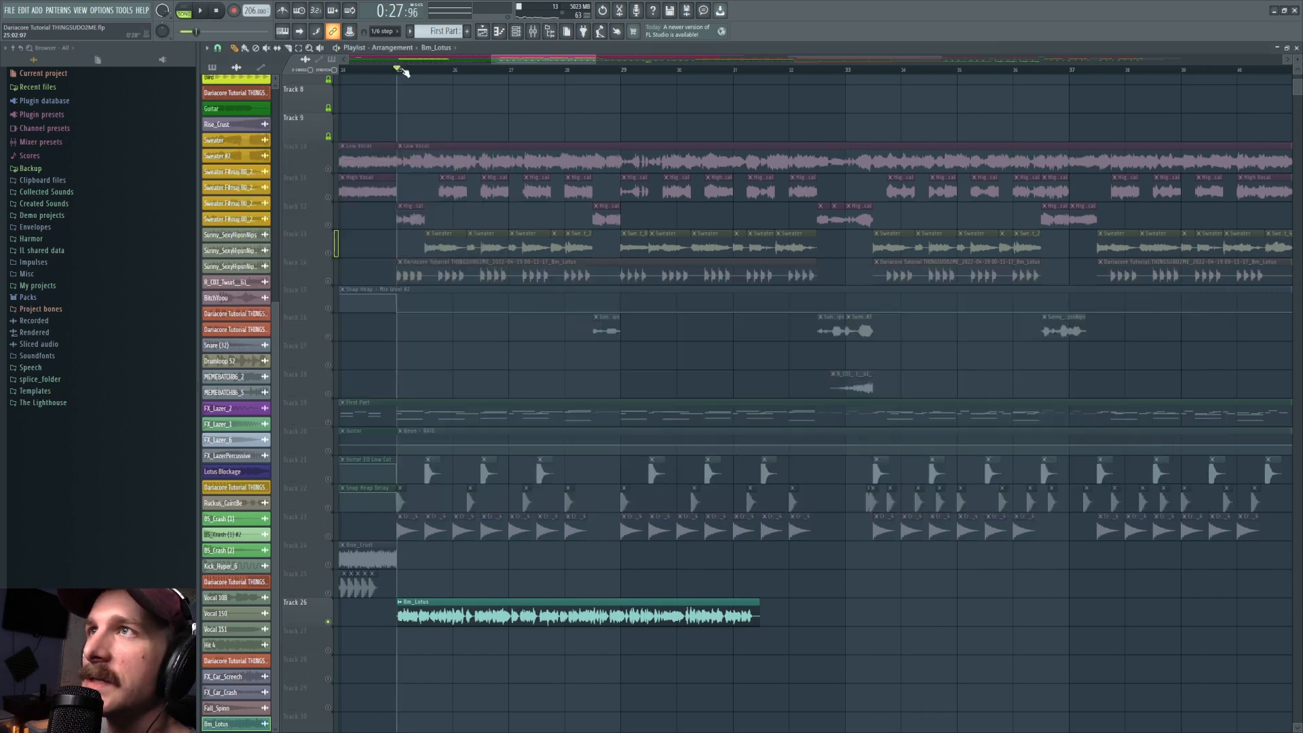
pyautogui.press('space')
pyautogui.click(541, 30)
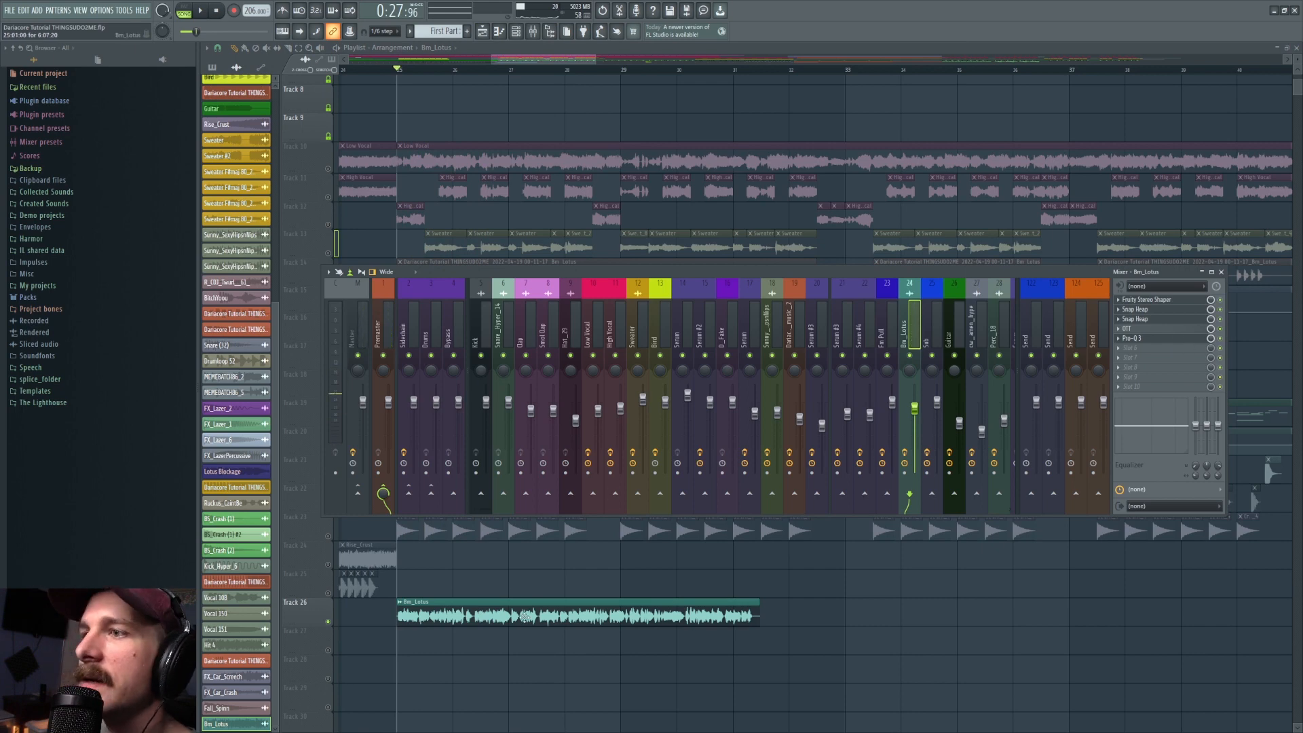
# Delete the Bm_Lotus clip from Track 26, solo the rendered Bm_Lotus chops on Track 14 and play them
pyautogui.rightClick(736, 603)
pyautogui.click(335, 282)
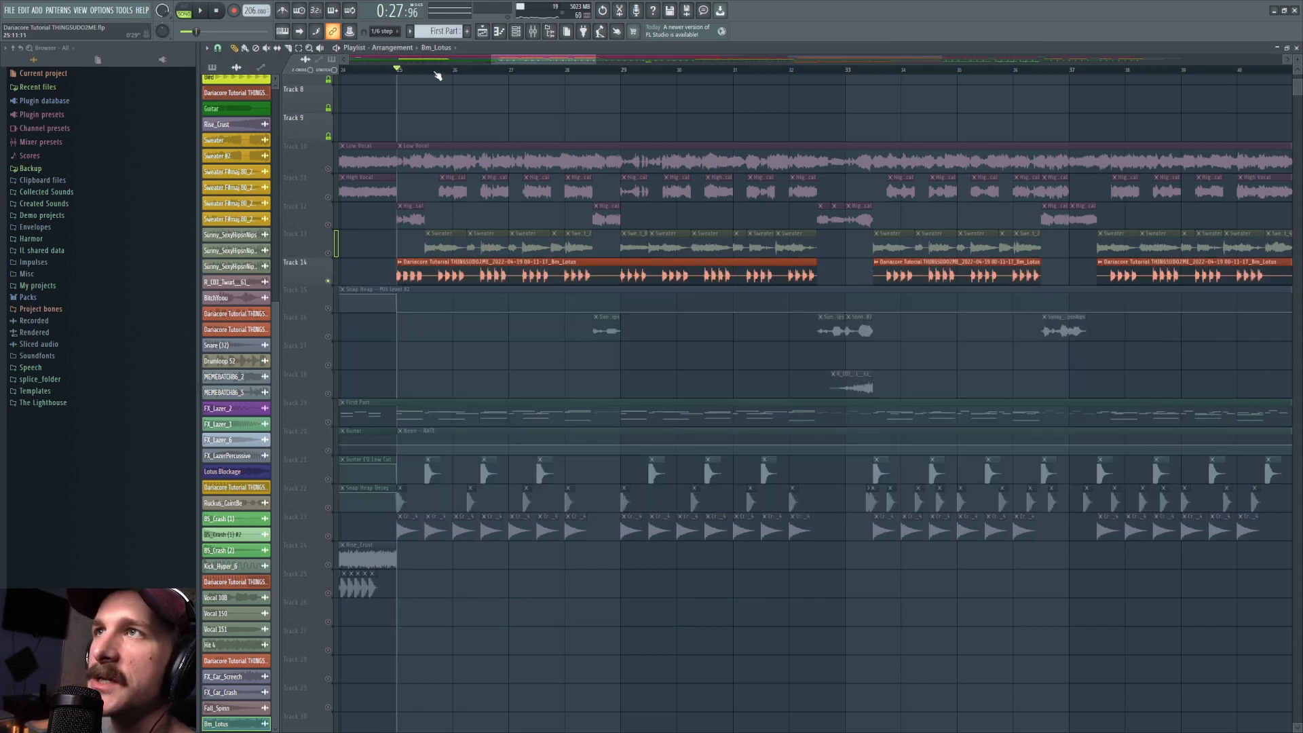
pyautogui.scroll(3, 438, 76)
pyautogui.press('space')
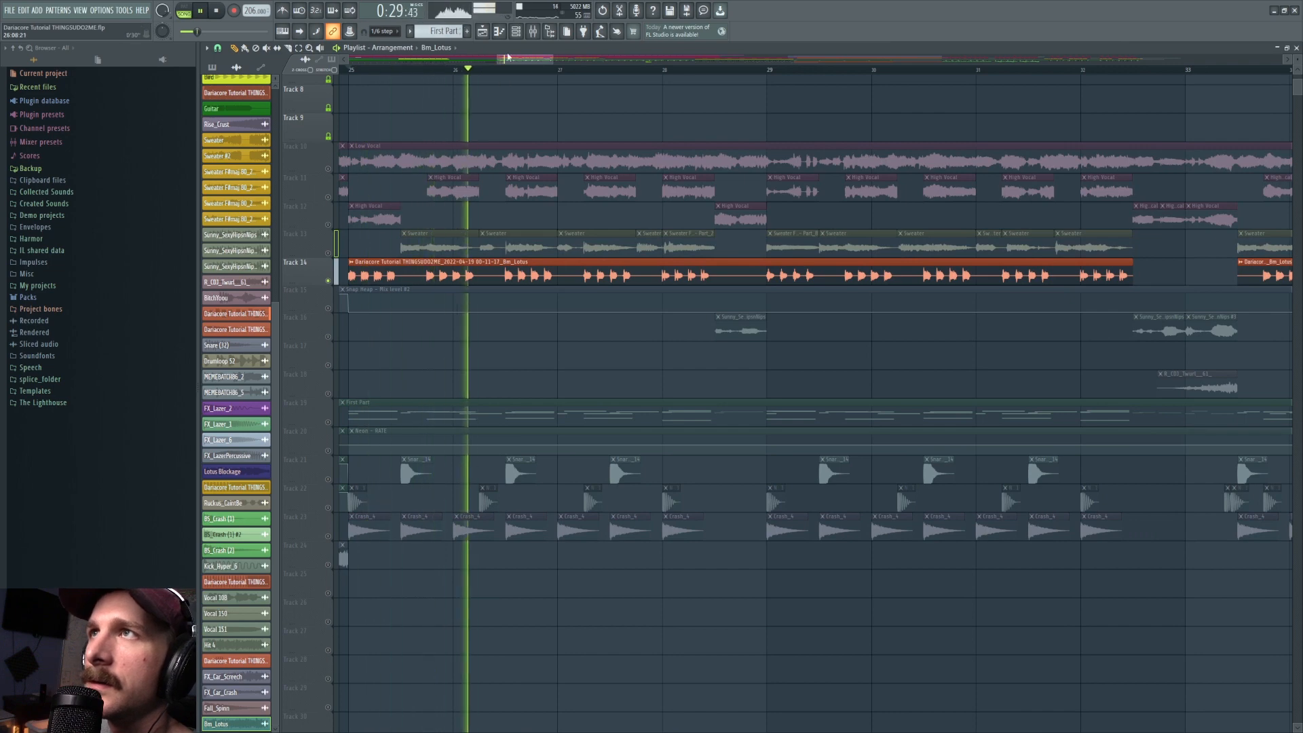
# Enable the First Part pattern on Track 19 alongside the Bm_Lotus chops on Track 14, and play them together
pyautogui.scroll(-4, 553, 71)
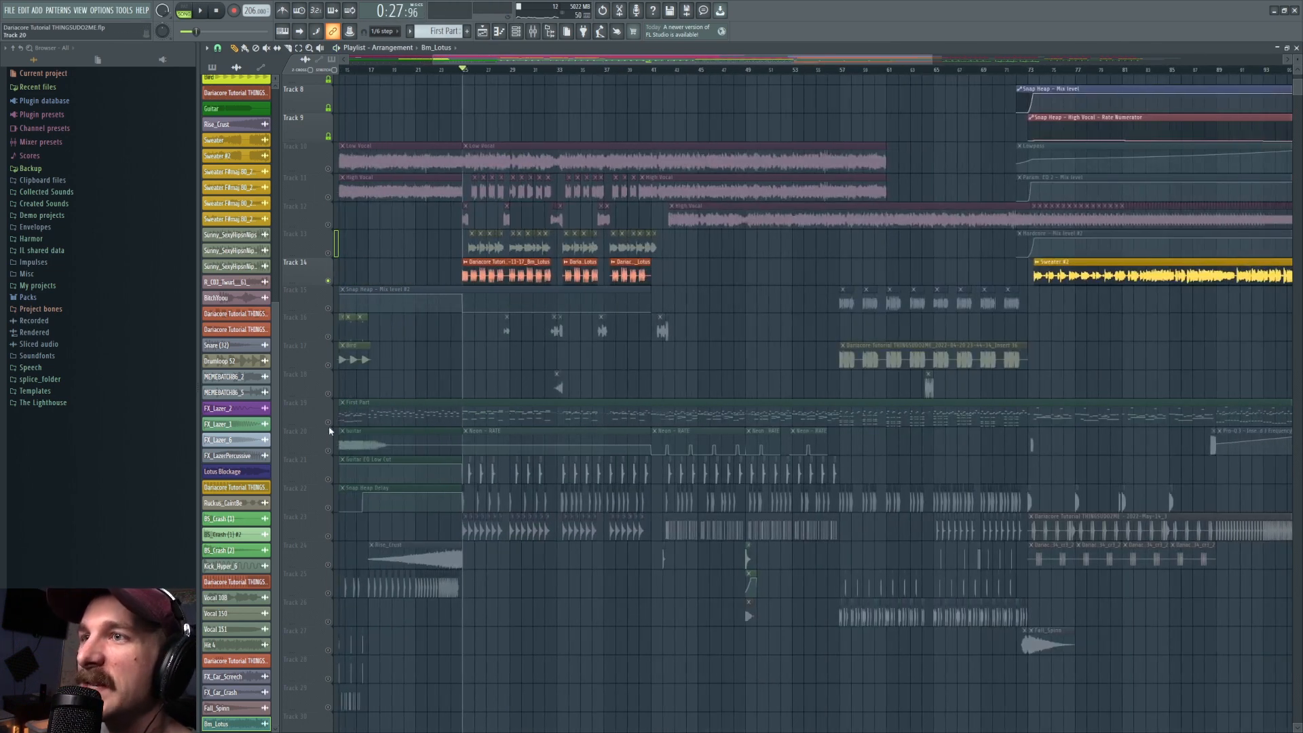
pyautogui.rightClick(330, 423)
pyautogui.click(329, 279)
pyautogui.press('space')
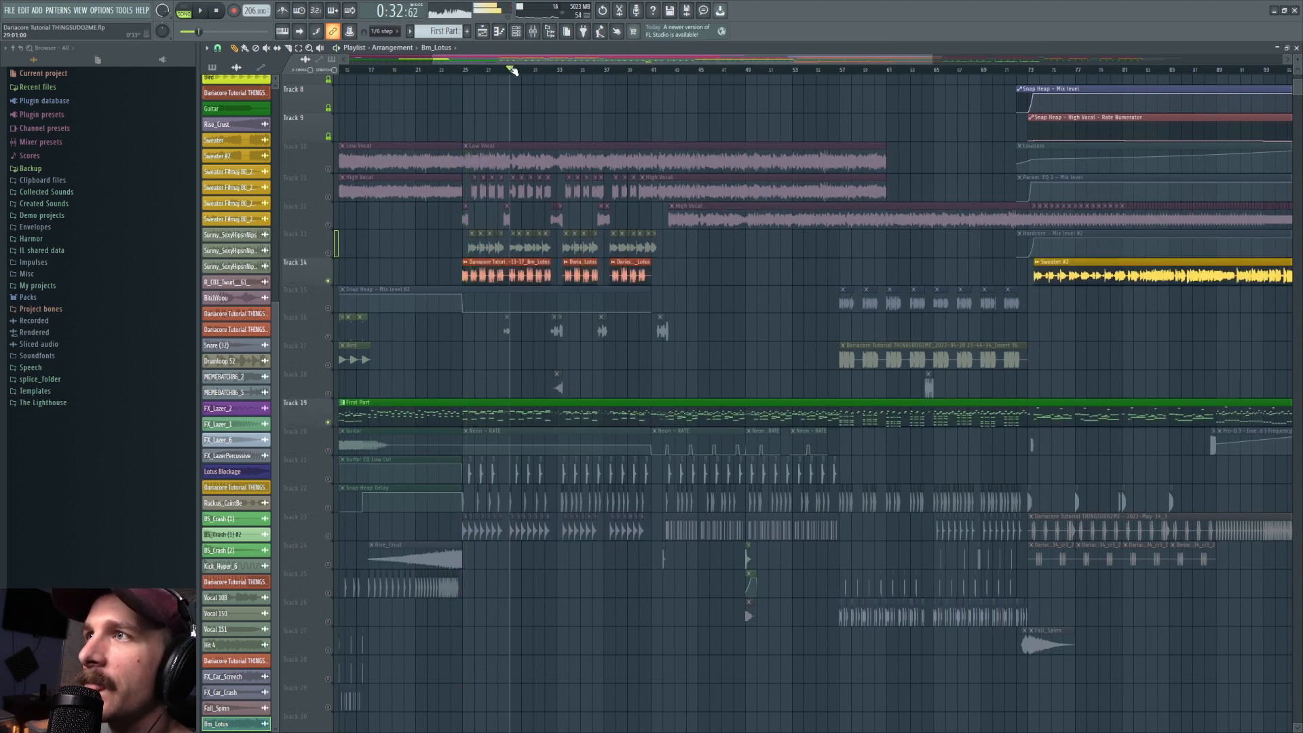
pyautogui.click(329, 280)
pyautogui.click(329, 281)
pyautogui.press('space')
# Set the playhead back to bar 25 and open D_Fake's notes in the First Part piano roll
pyautogui.scroll(5, 511, 61)
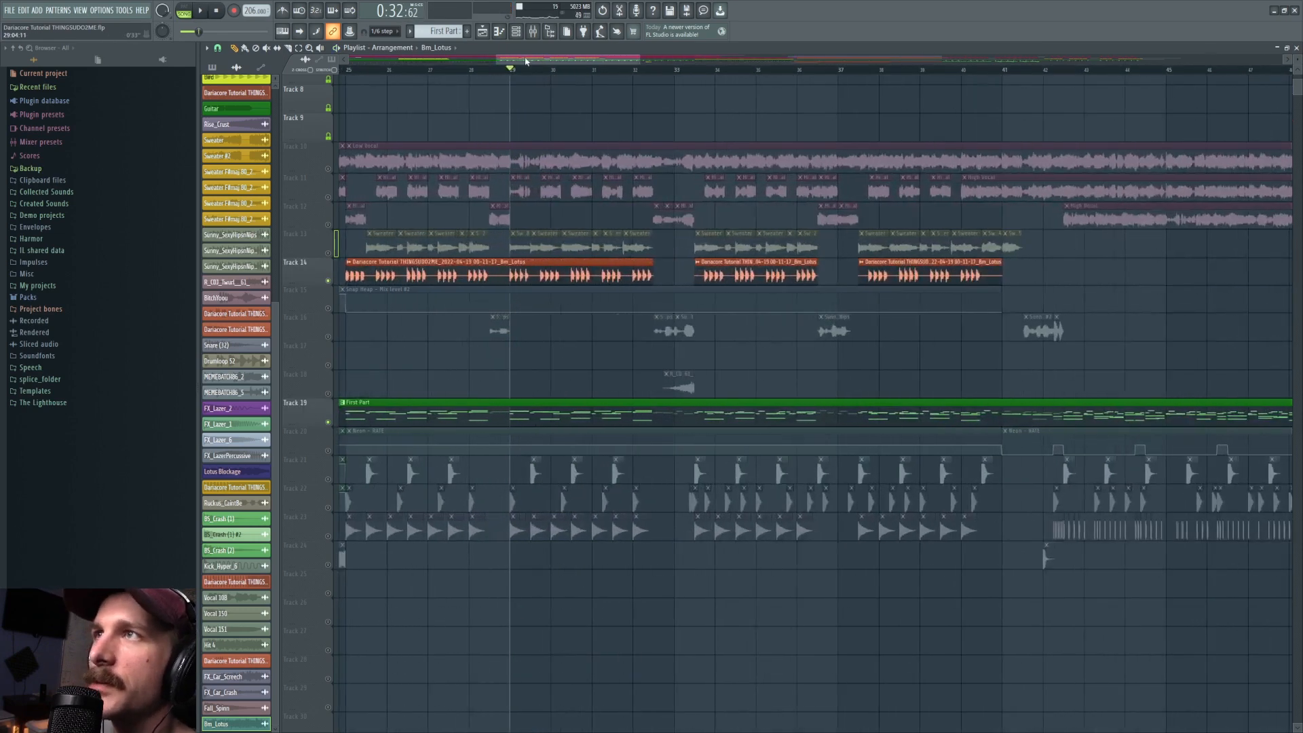
pyautogui.click(381, 71)
pyautogui.press('F6')
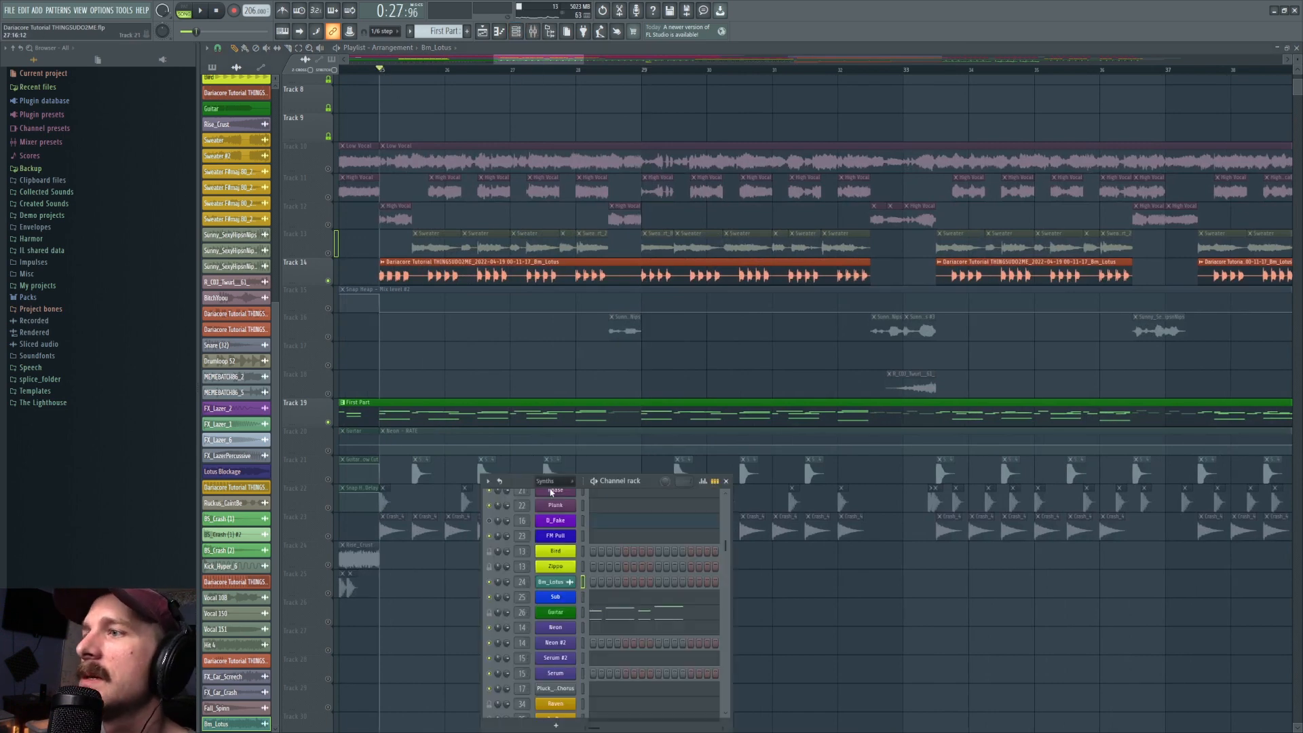
pyautogui.scroll(3, 596, 600)
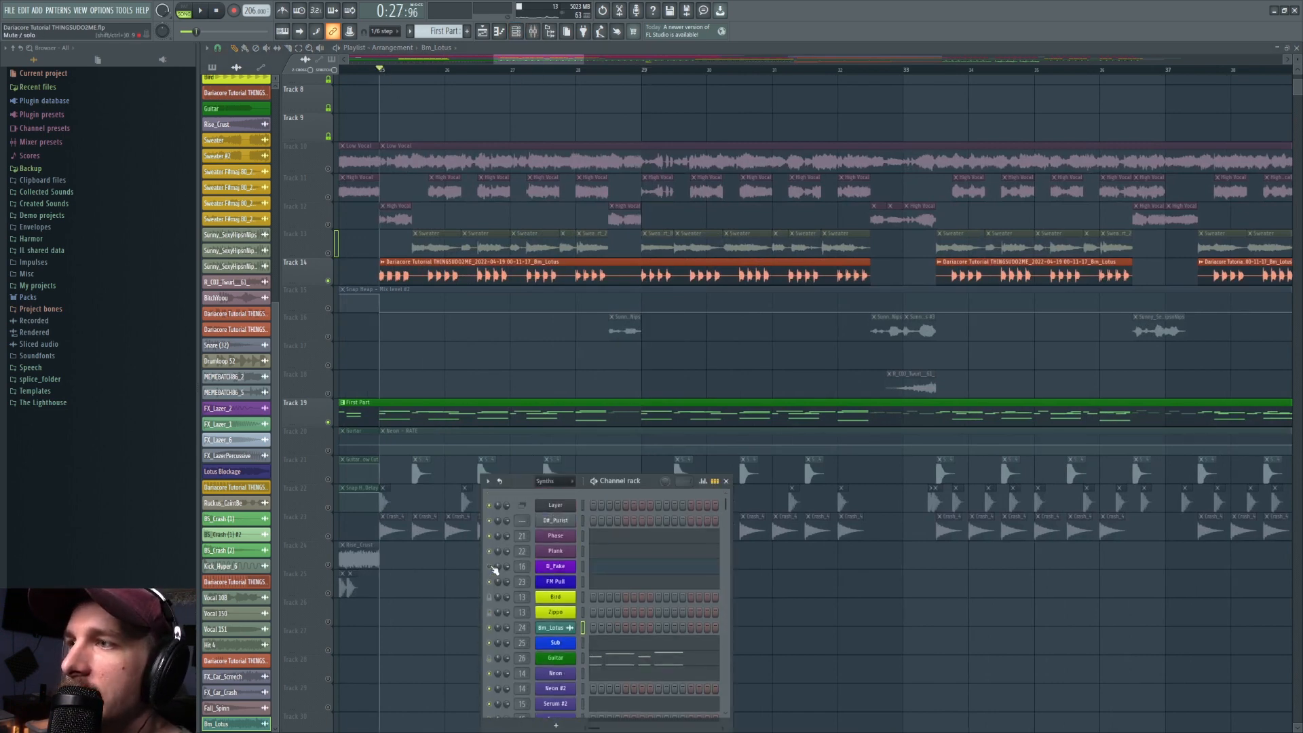
pyautogui.doubleClick(493, 416)
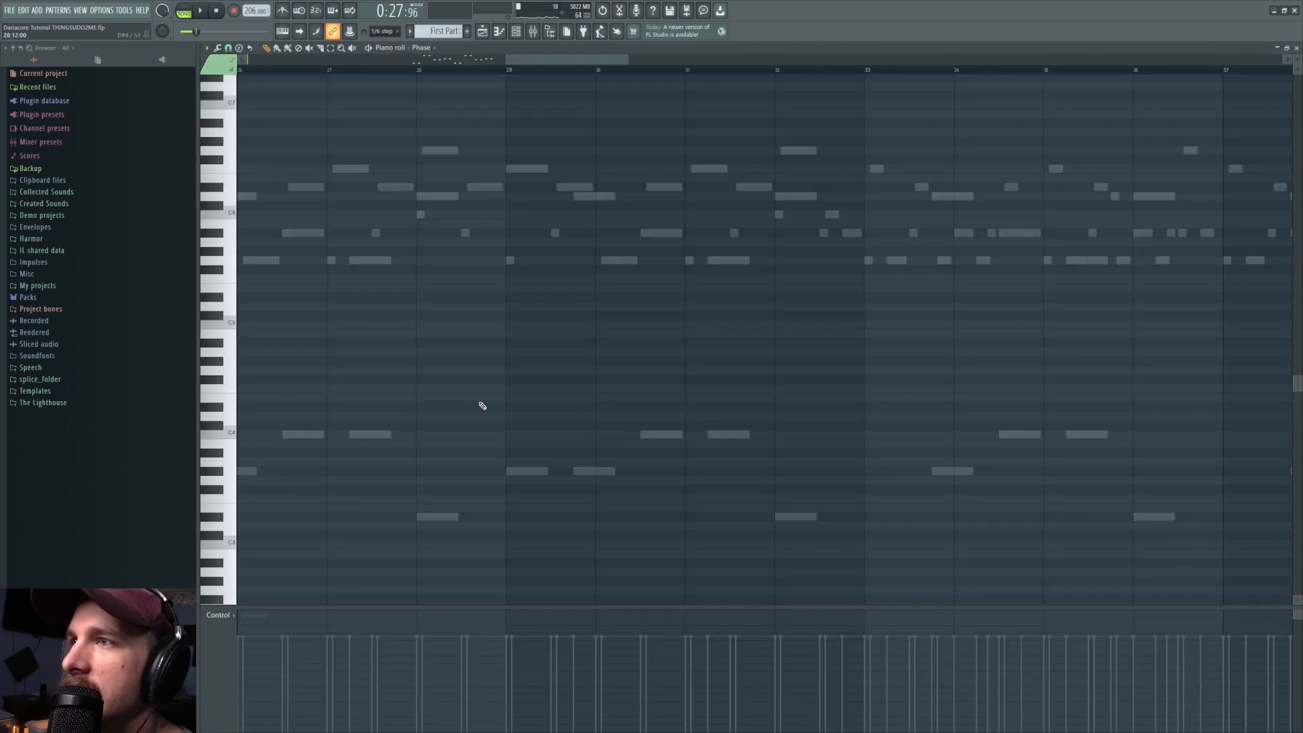
pyautogui.doubleClick(412, 186)
# Play the D_Fake lead's melody from the start of the drop
pyautogui.hscroll(-4, 541, 70)
pyautogui.click(516, 32)
pyautogui.moveTo(513, 59); pyautogui.dragTo(535, 58)
pyautogui.press('space')
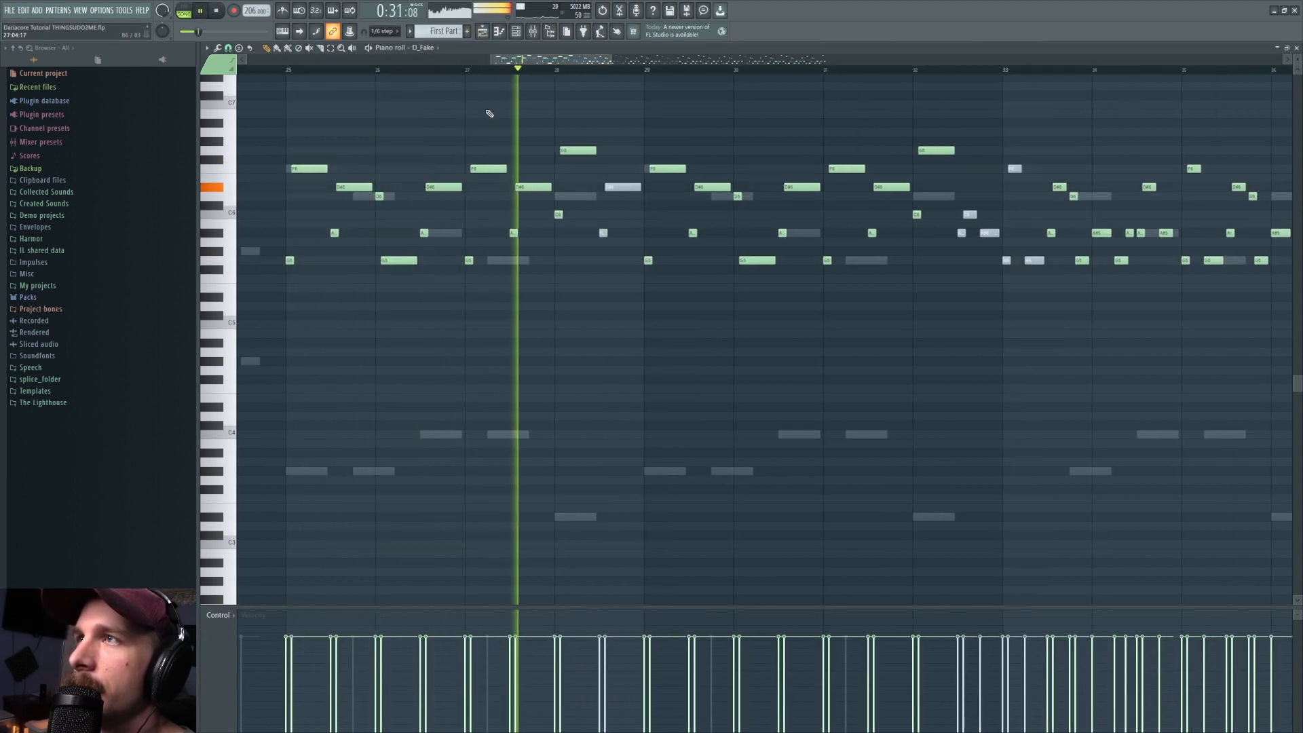
pyautogui.scroll(-3, 558, 69)
pyautogui.press('space')
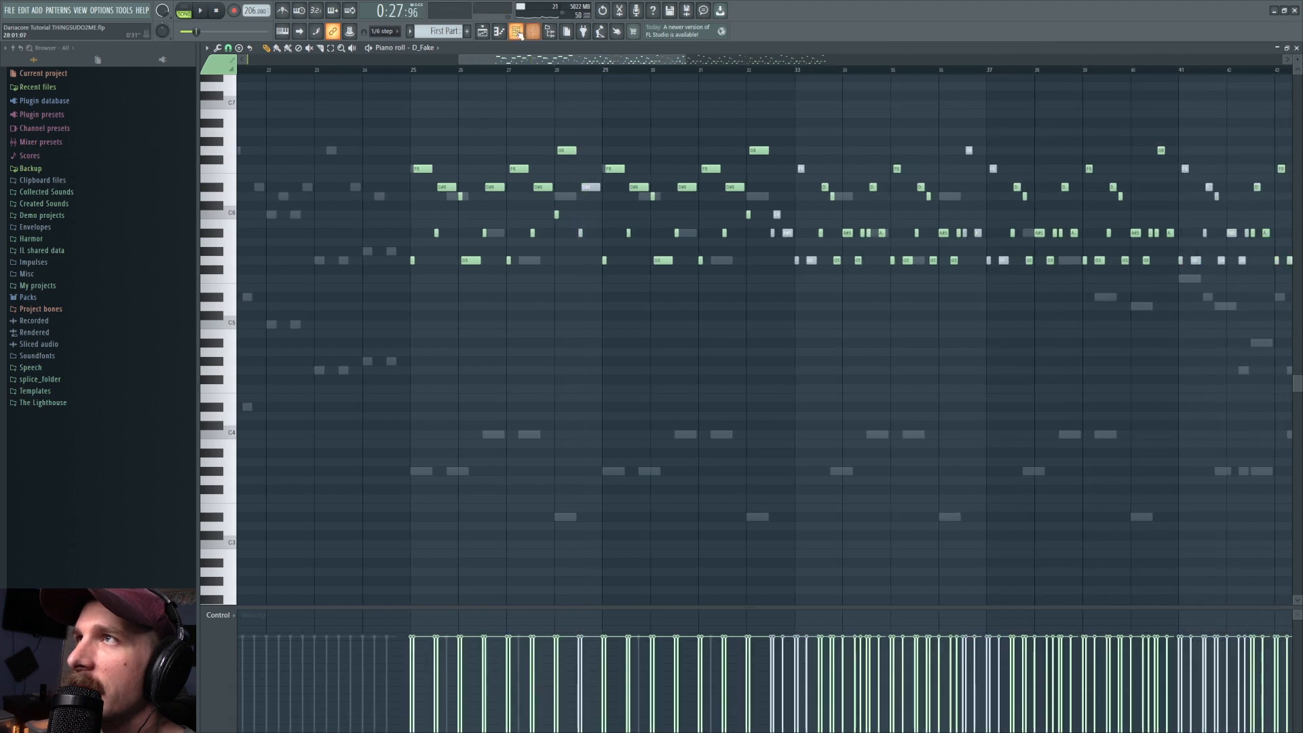
# Open the D_Fake sampler, preview its waveform and view its root note and polyphony settings
pyautogui.click(517, 32)
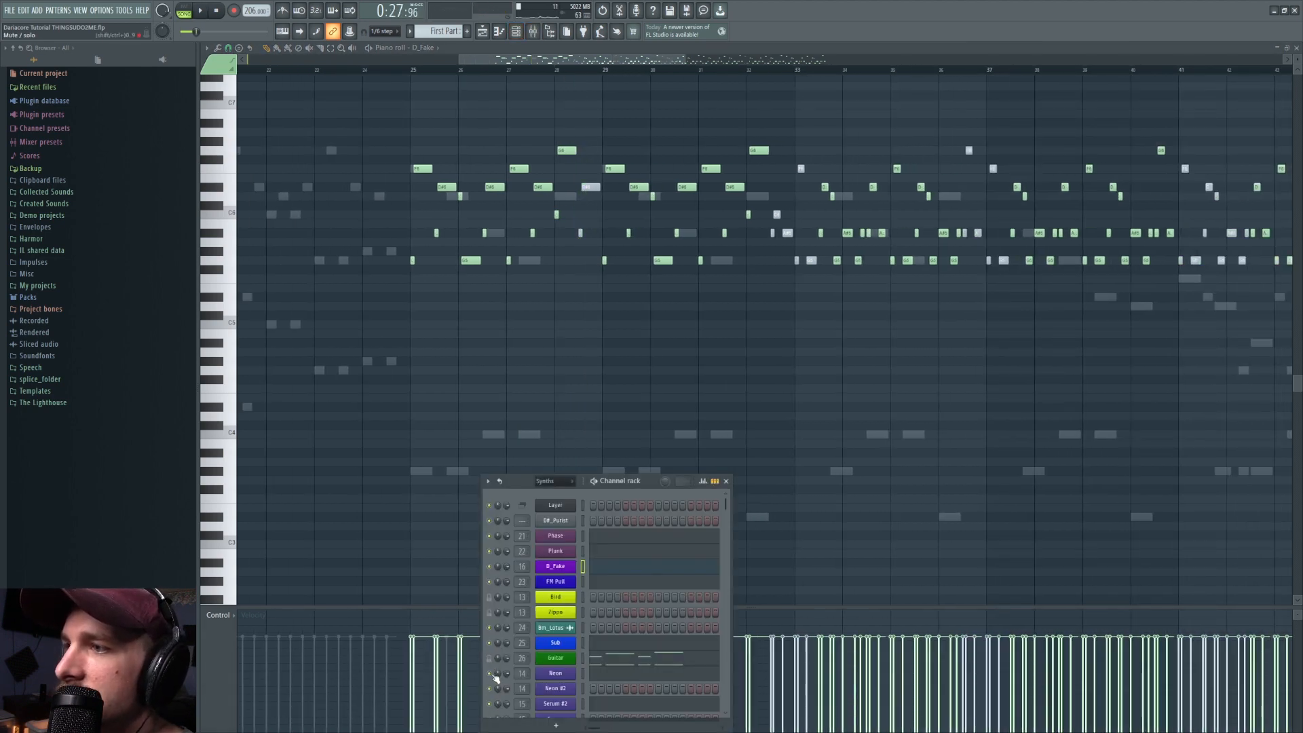
pyautogui.click(569, 569)
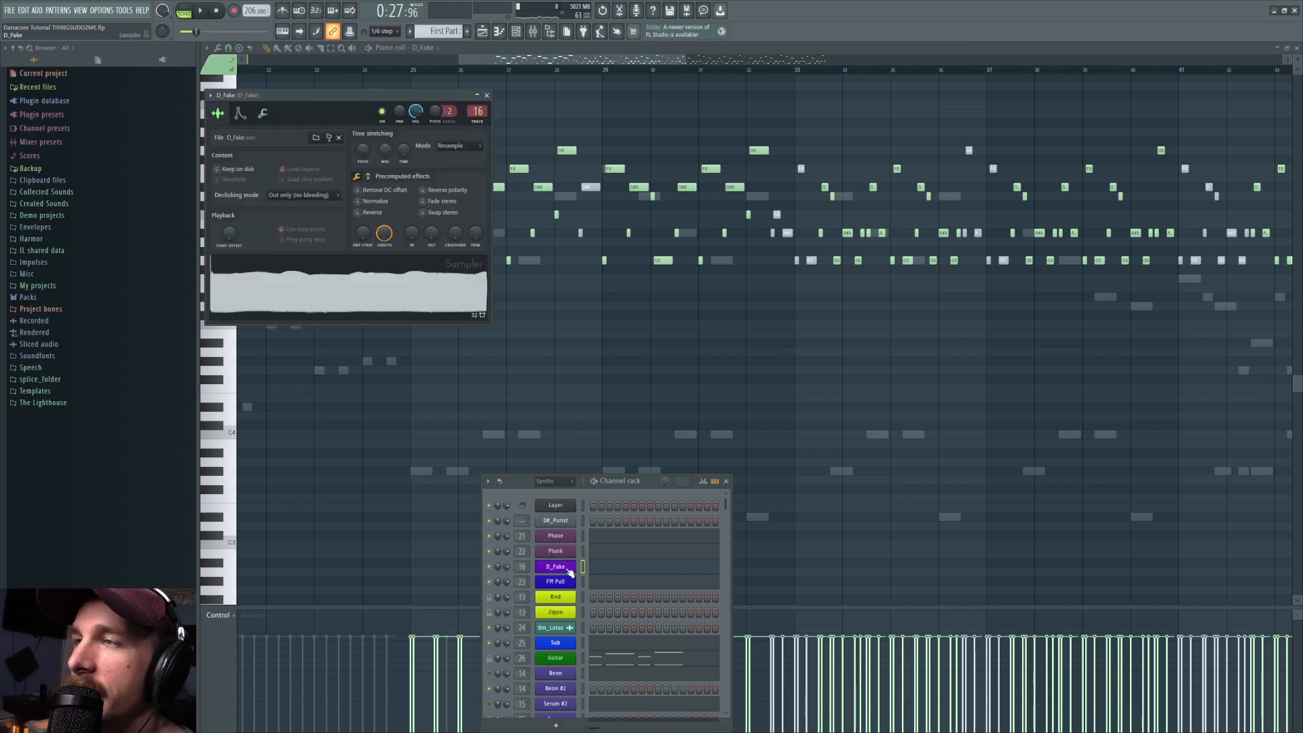
pyautogui.click(345, 284)
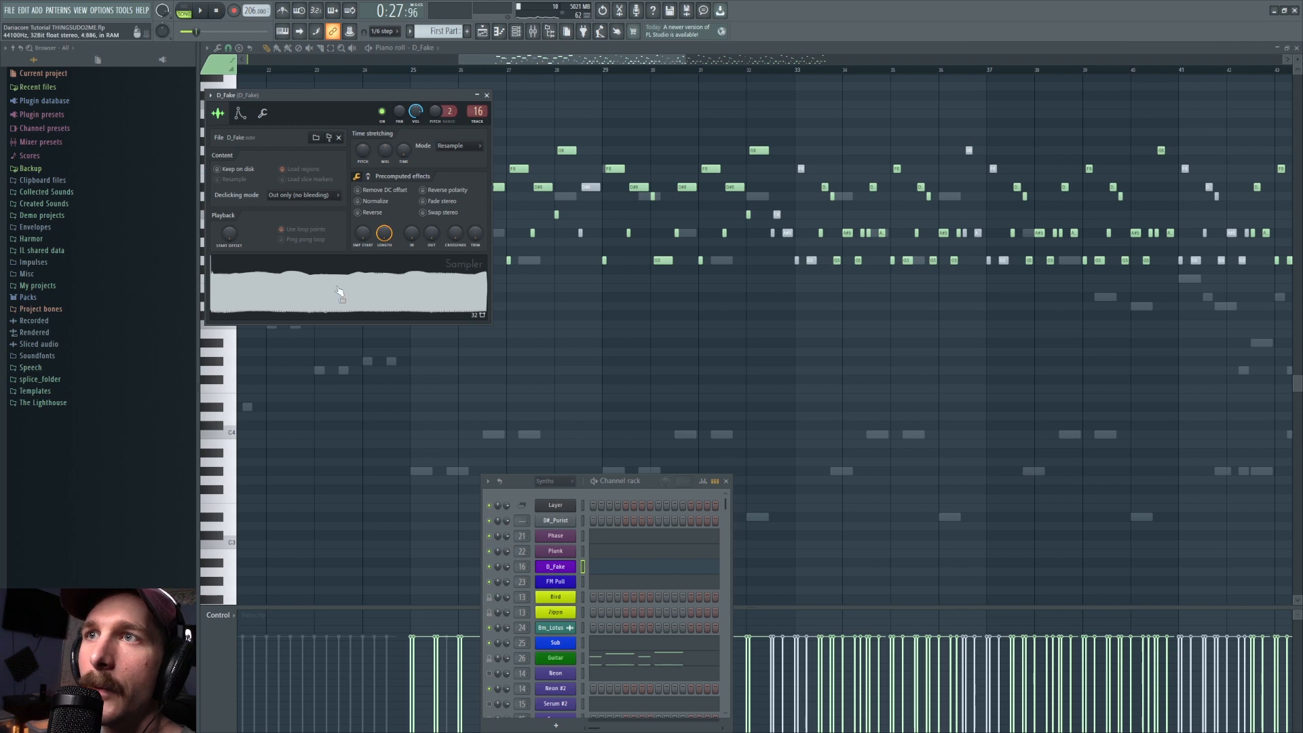
pyautogui.click(319, 305)
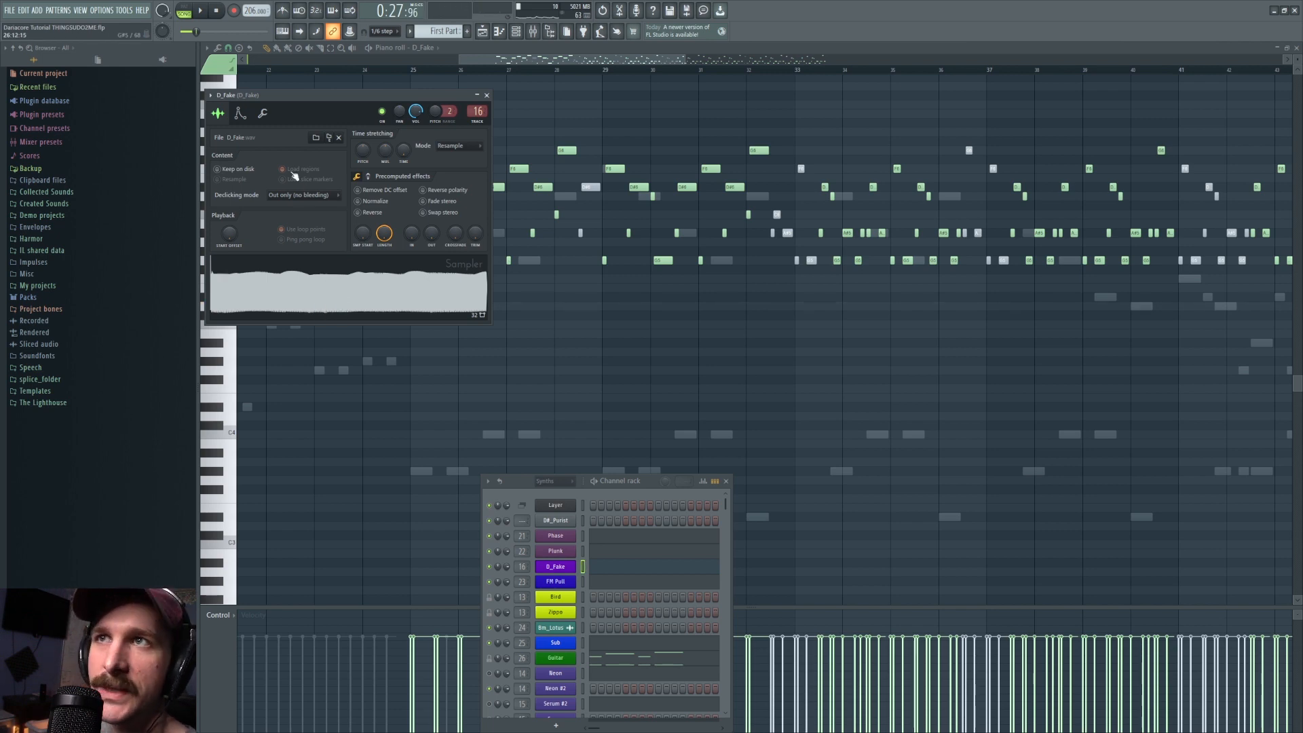
pyautogui.click(262, 113)
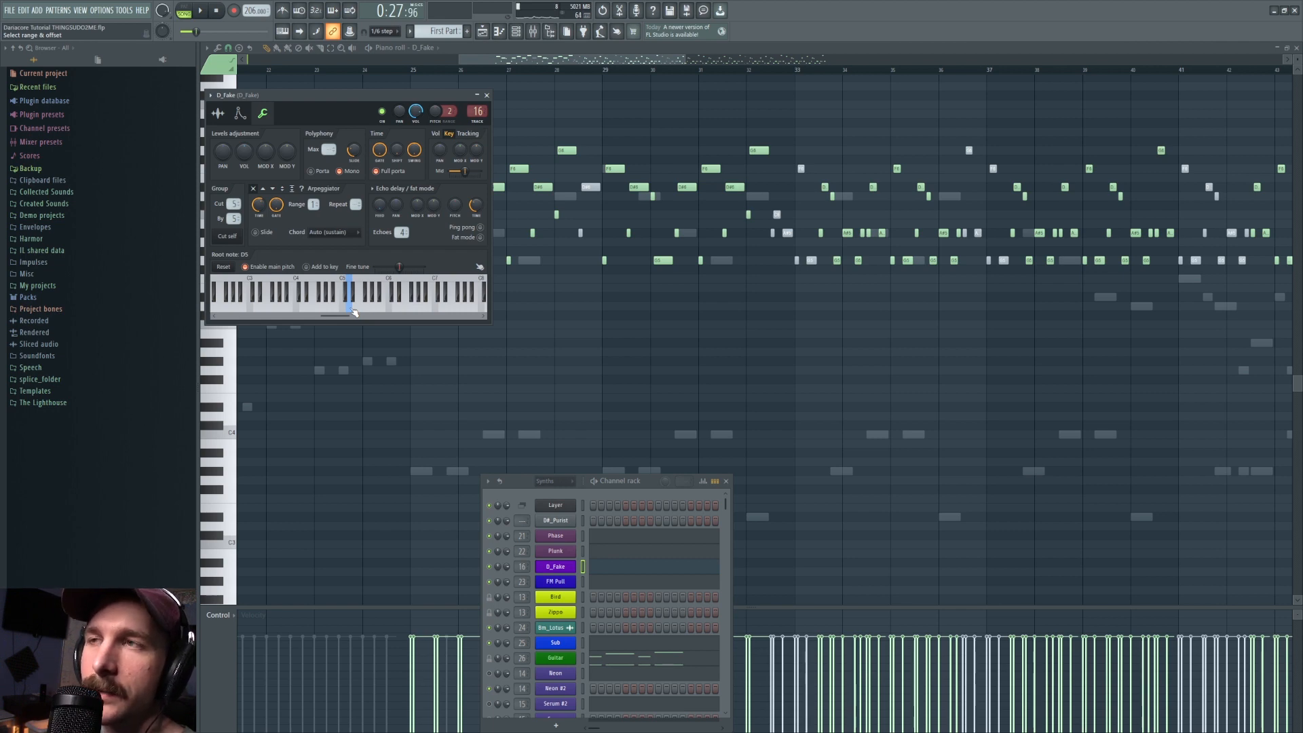
pyautogui.click(221, 114)
pyautogui.click(317, 296)
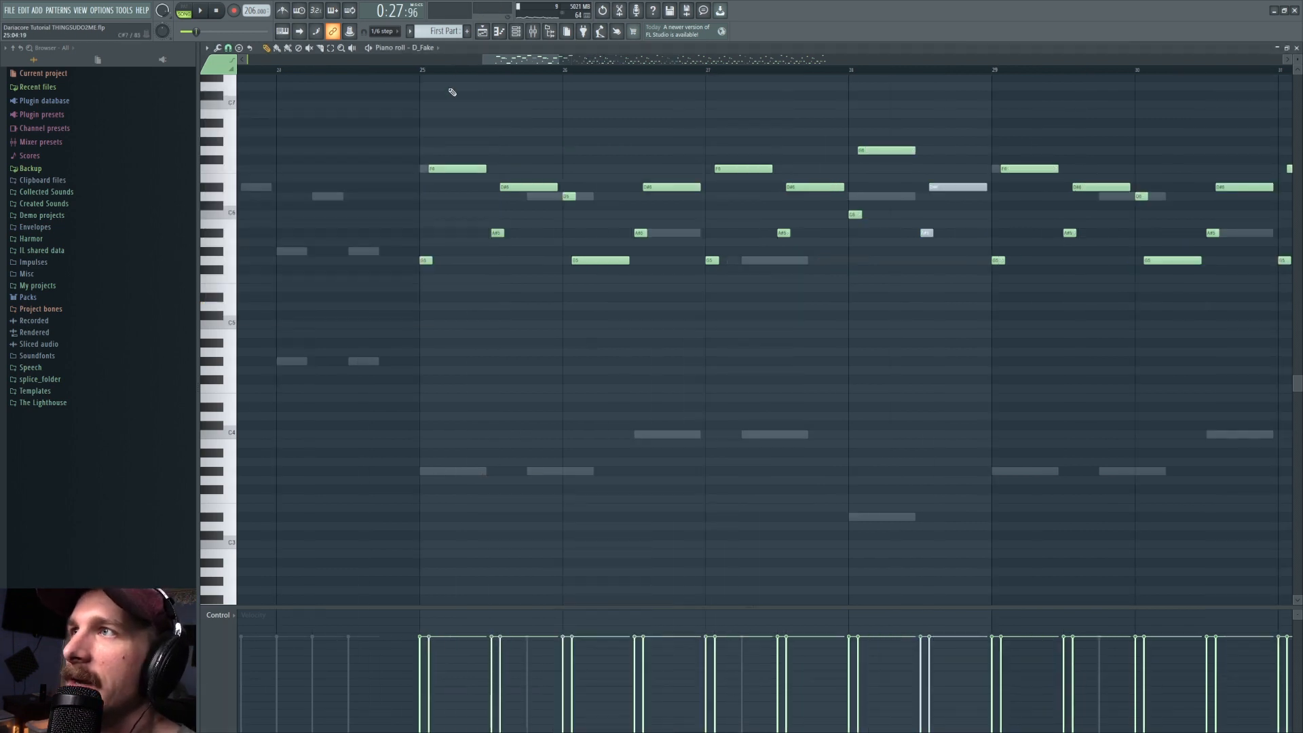
# Play the D_Fake lead from bar 25 in the piano roll and briefly show the synth channels in the channel rack
pyautogui.scroll(-2, 374, 307)
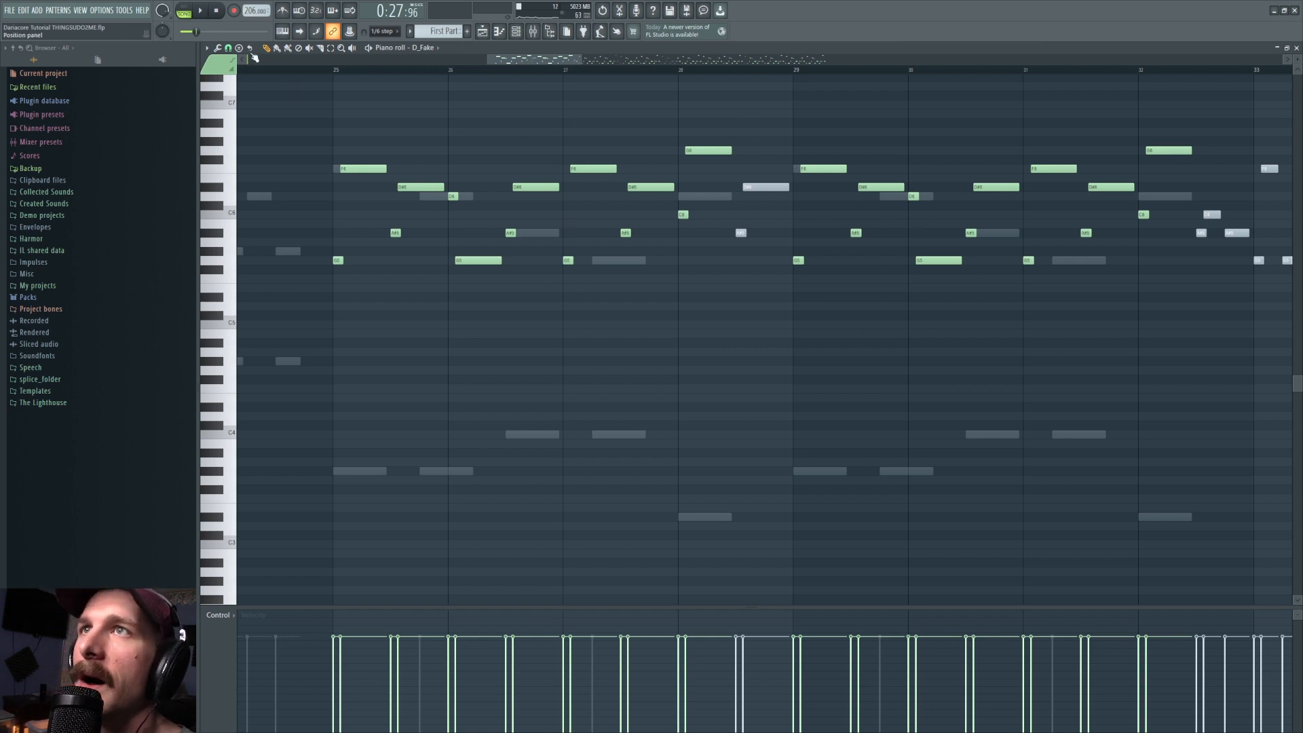
pyautogui.click(202, 11)
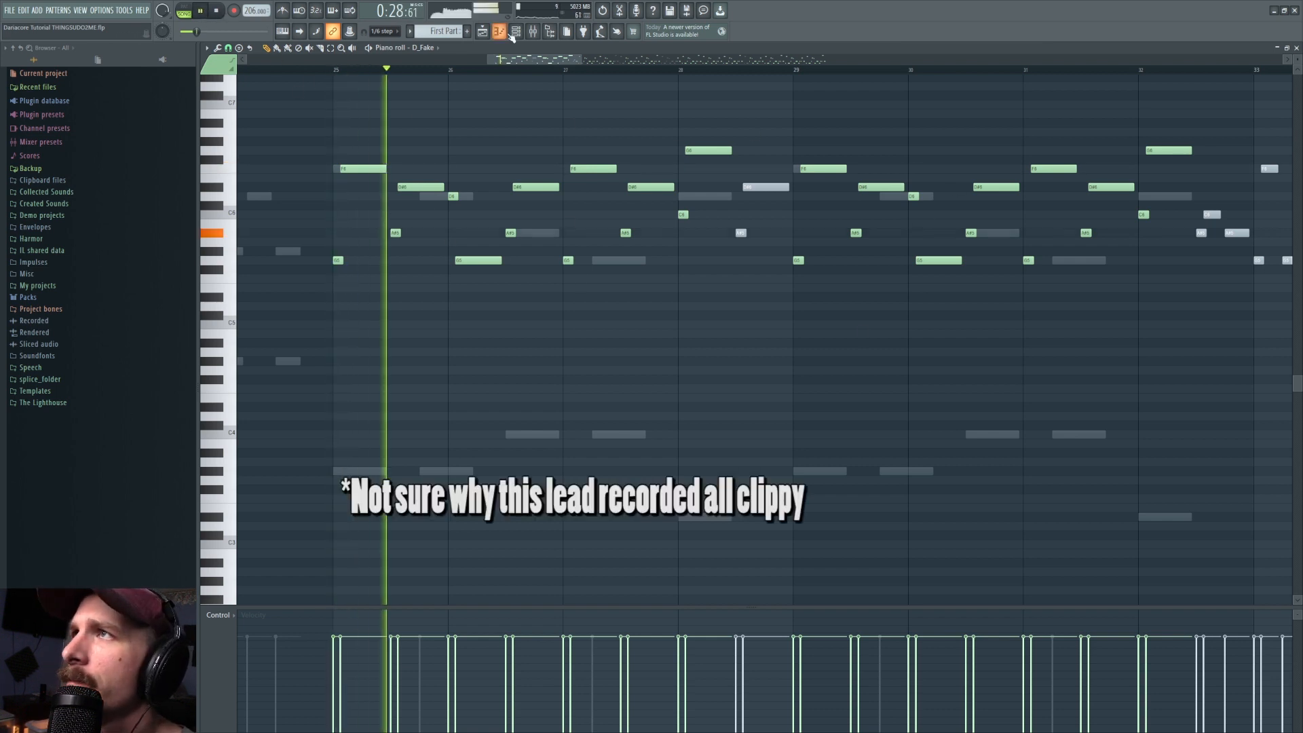
pyautogui.press('F6')
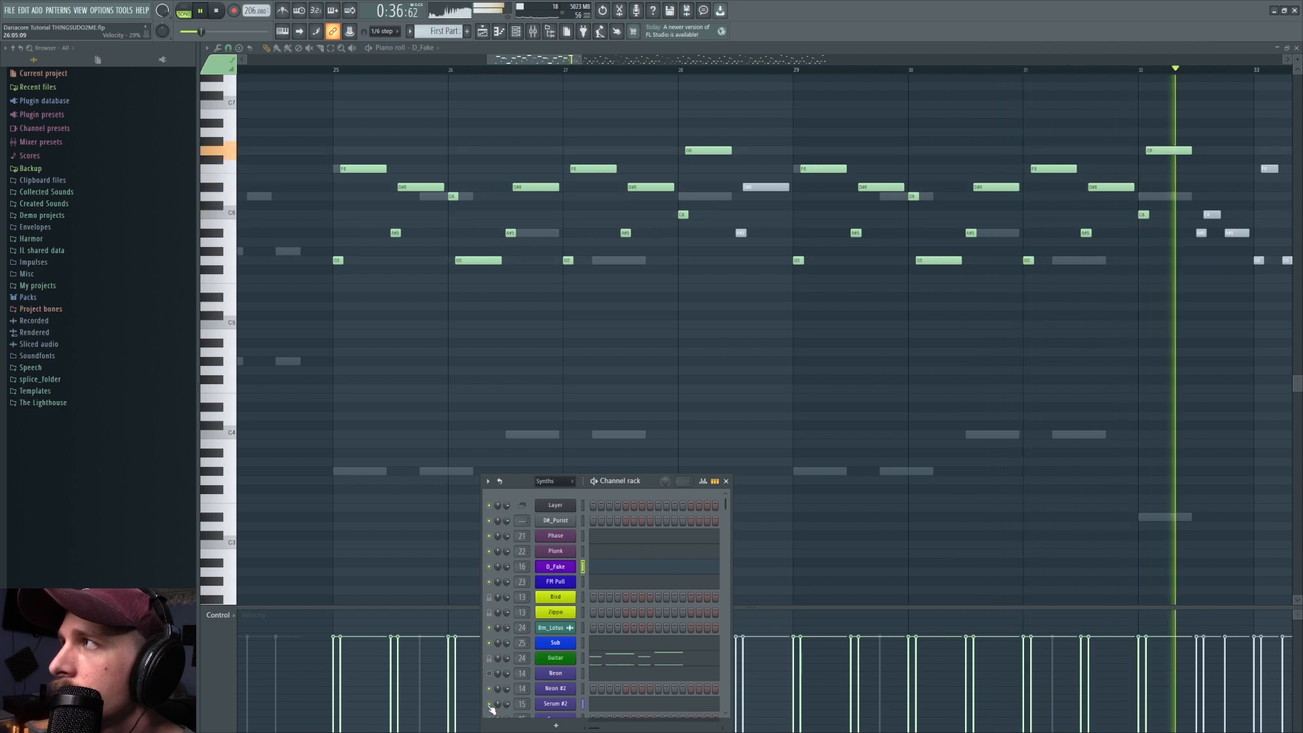
pyautogui.press('space')
pyautogui.press('F6')
# Overlay a copy of the D_Fake lead's opening melody from bar 33 on to compare the variation, and delete the copied notes
pyautogui.scroll(-6, 574, 63)
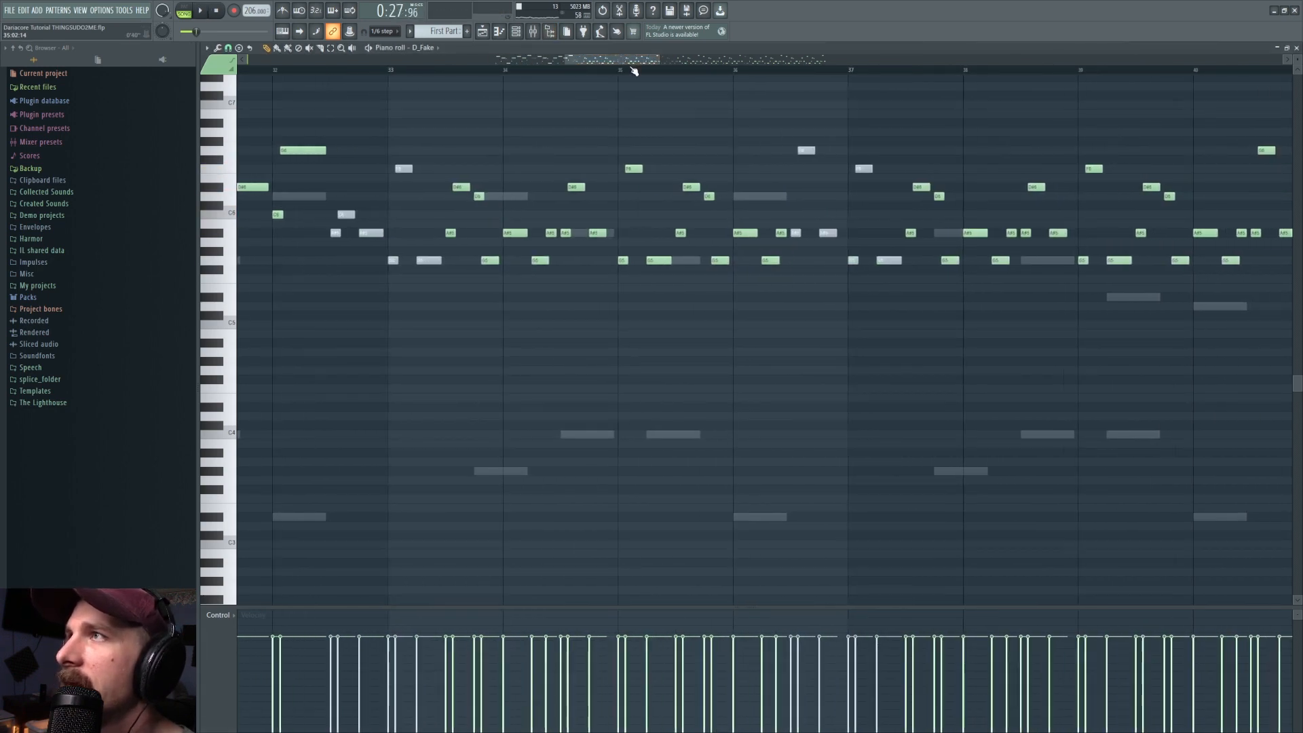
pyautogui.moveTo(672, 109); pyautogui.dragTo(253, 361)
pyautogui.moveTo(522, 62); pyautogui.dragTo(608, 65)
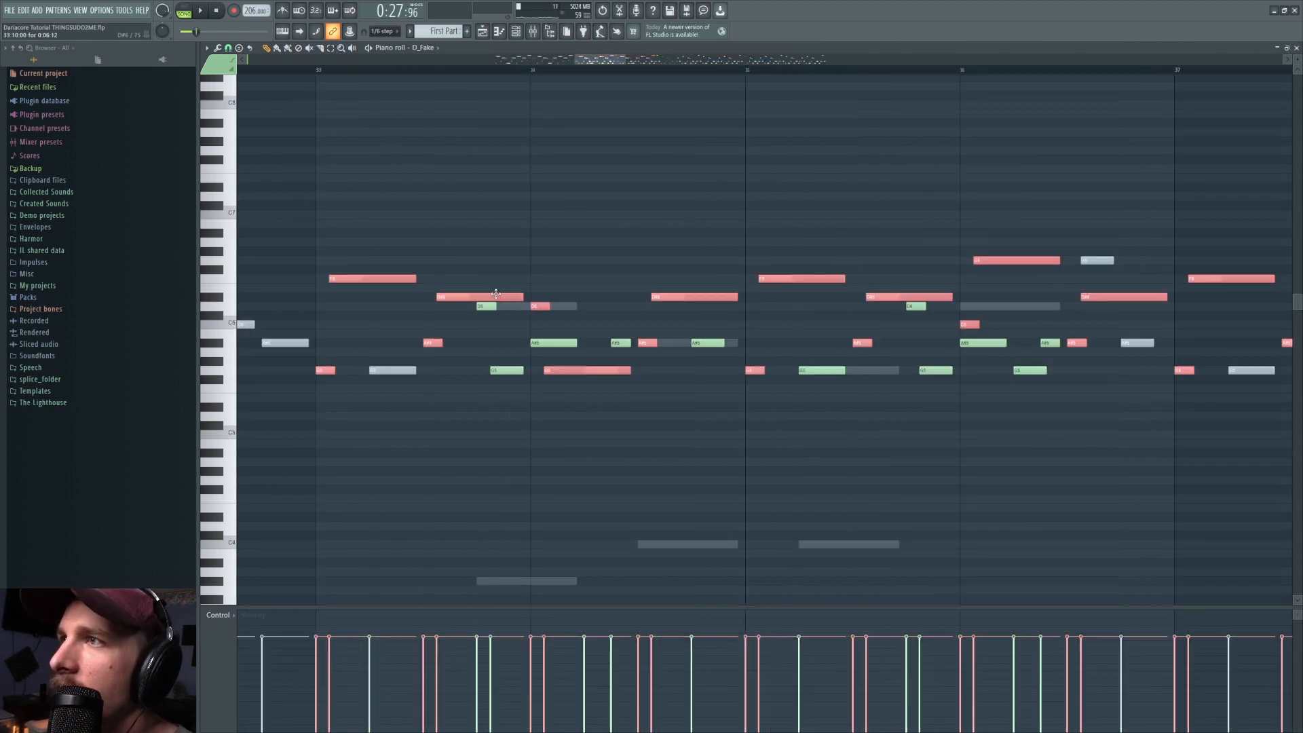
pyautogui.moveTo(494, 296)
pyautogui.mouseDown()
pyautogui.moveTo(493, 280)
pyautogui.moveTo(492, 298)
pyautogui.mouseUp()
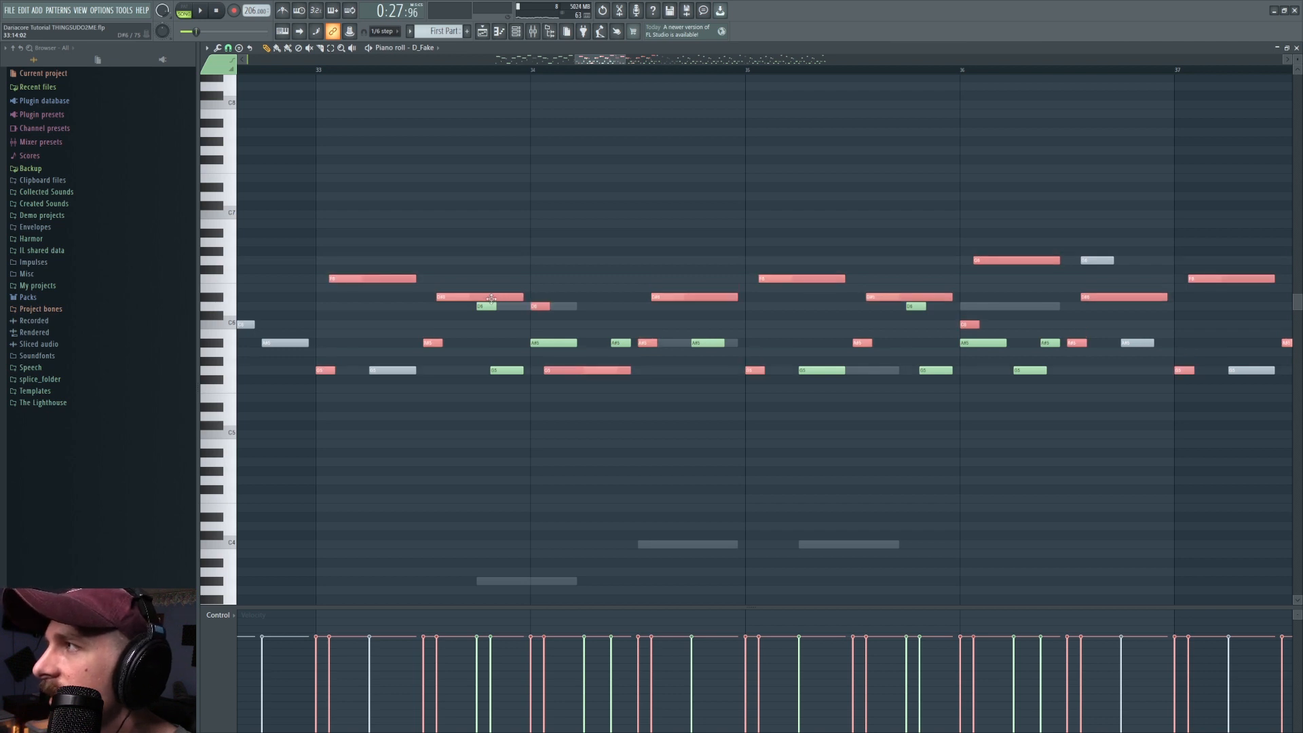
pyautogui.moveTo(490, 290); pyautogui.dragTo(488, 299)
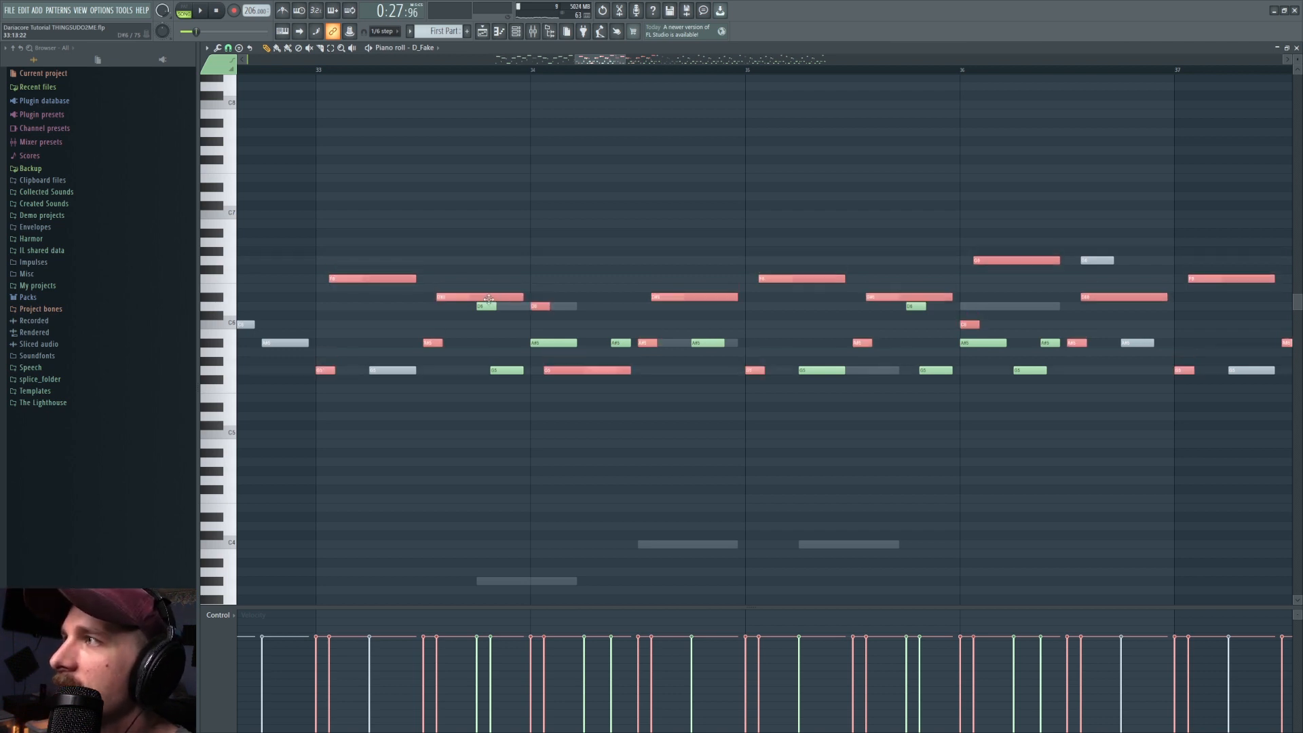
pyautogui.scroll(-5, 540, 71)
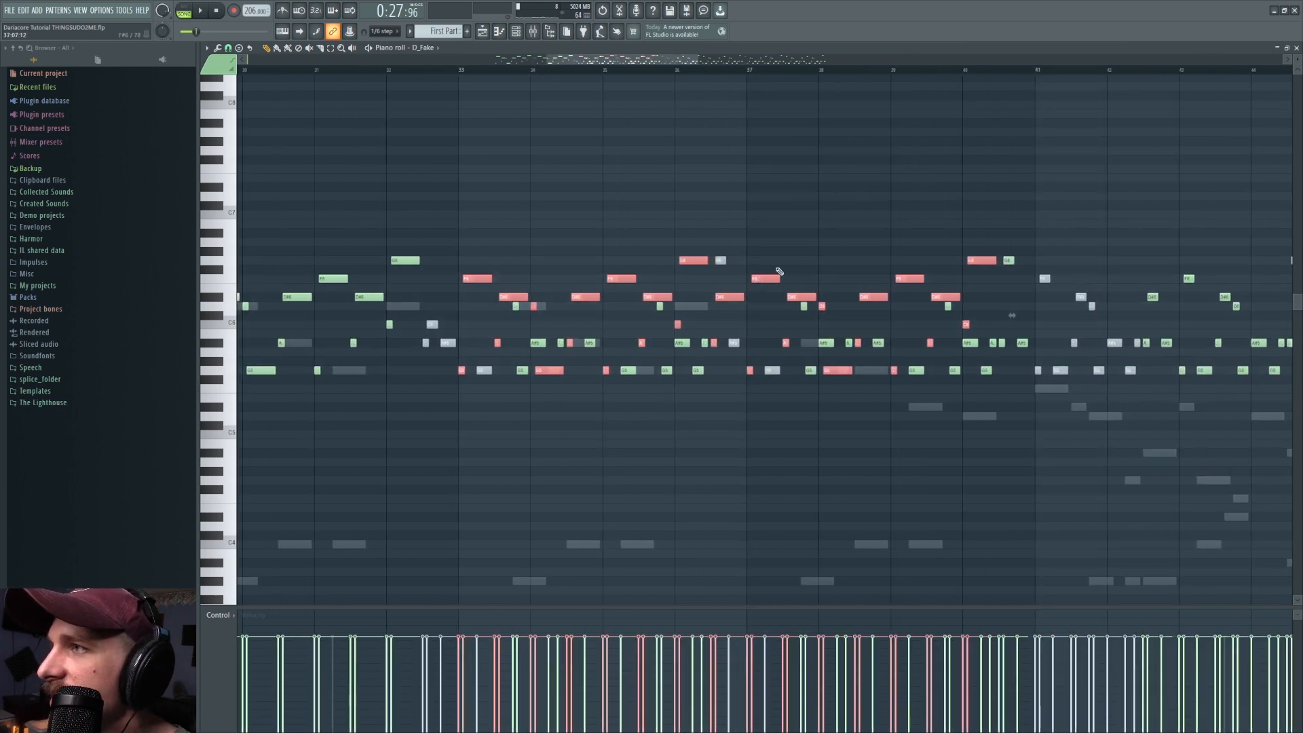
pyautogui.press('Delete')
# Play the D_Fake melody's busier variation from bar 33 on
pyautogui.press('space')
pyautogui.moveTo(616, 63); pyautogui.dragTo(653, 70)
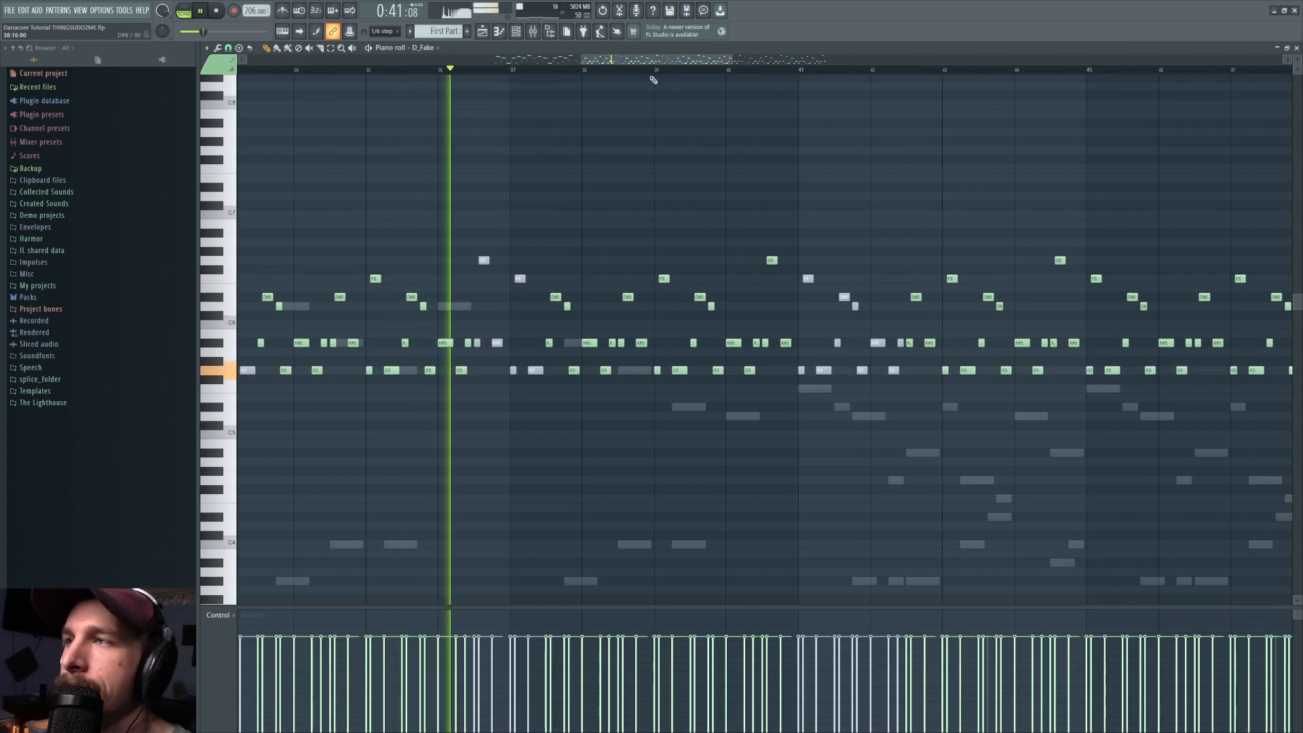
pyautogui.press('space')
pyautogui.scroll(-6, 654, 80)
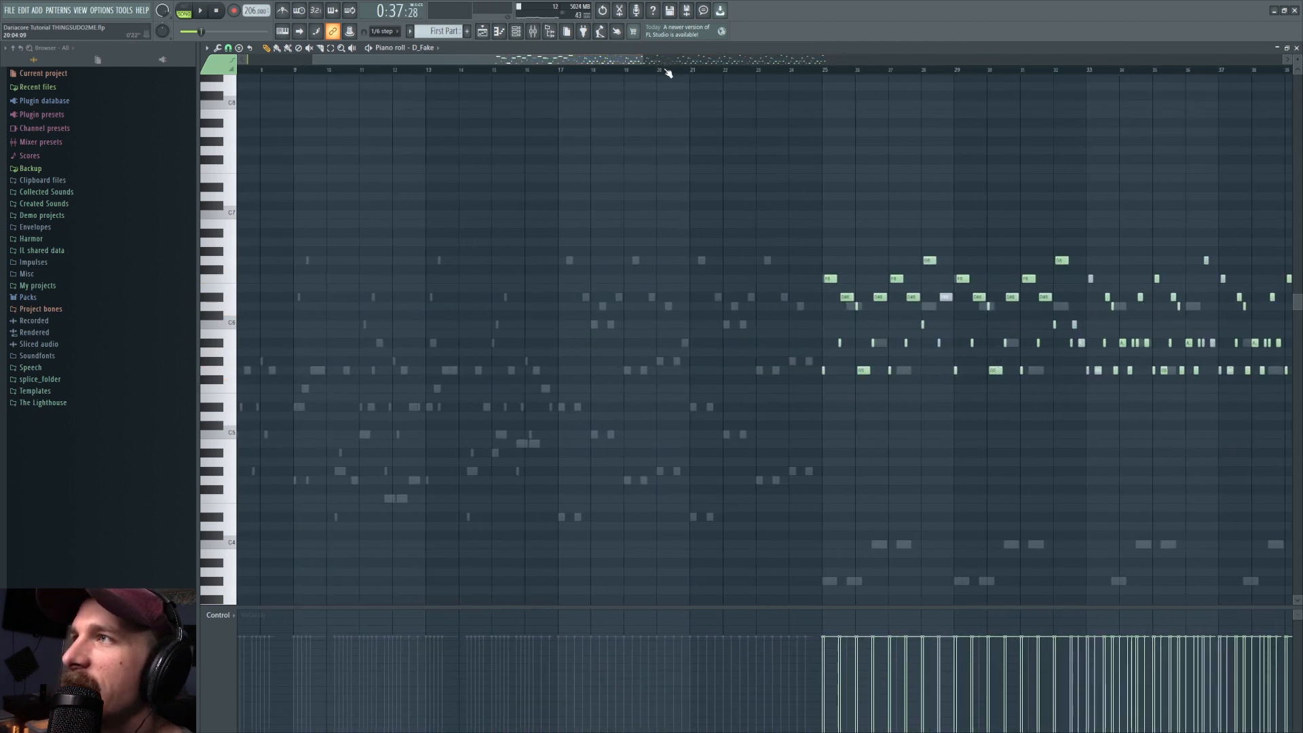
# Return from the D_Fake notes to the playlist and unmute the kick and snare tracks, 22 and 21, alongside the First Part pattern
pyautogui.moveTo(668, 73); pyautogui.dragTo(750, 93)
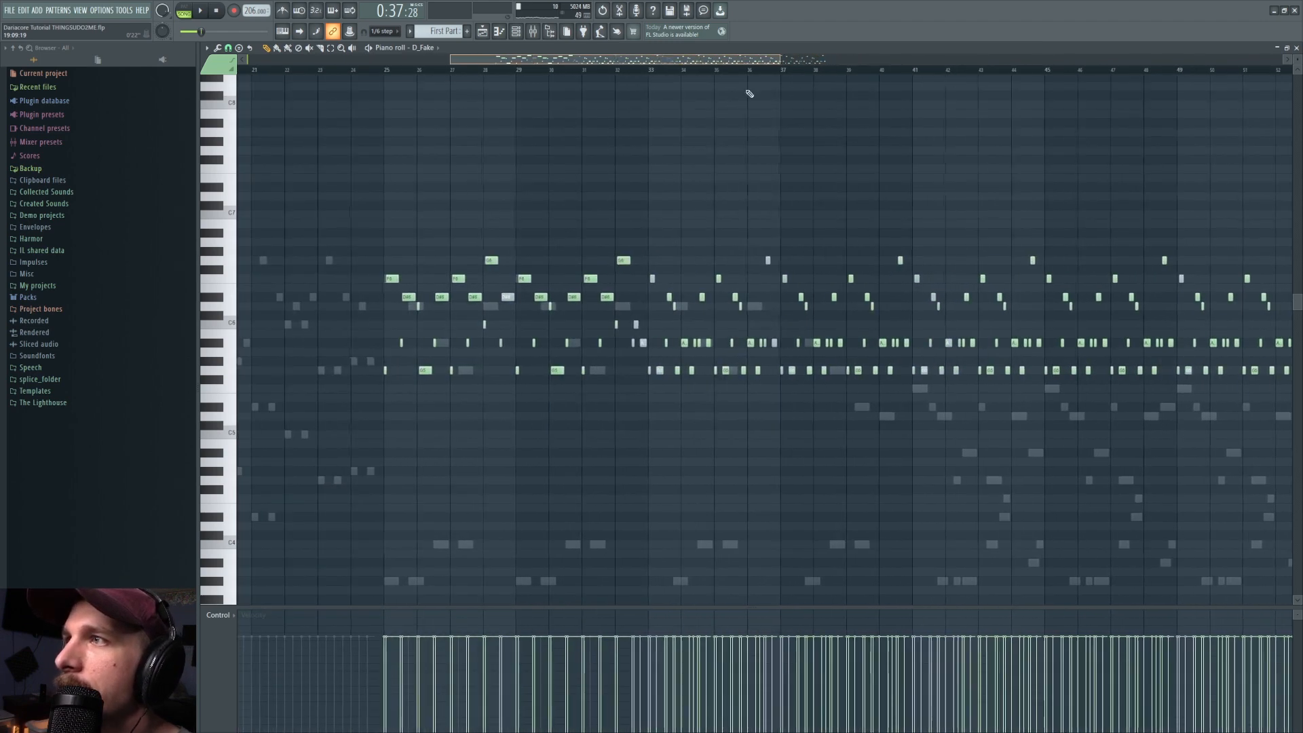
pyautogui.click(482, 31)
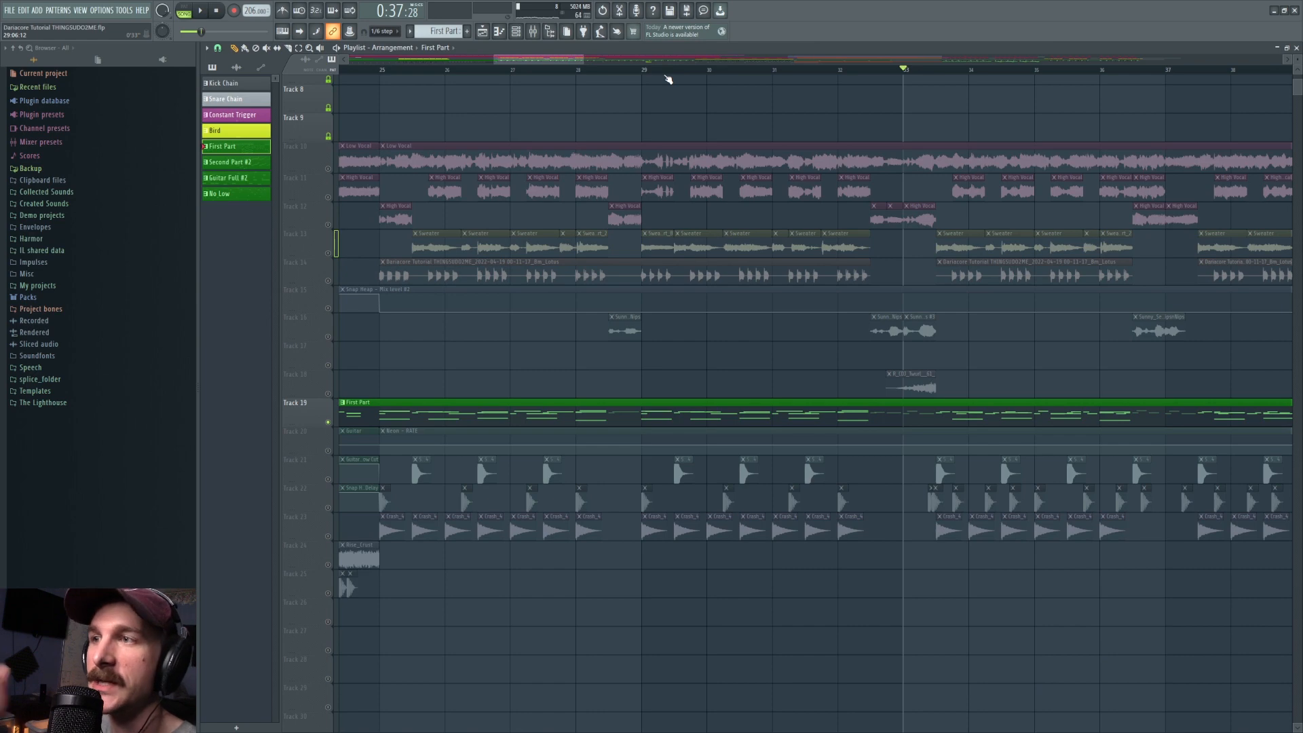
pyautogui.moveTo(534, 66); pyautogui.dragTo(576, 66)
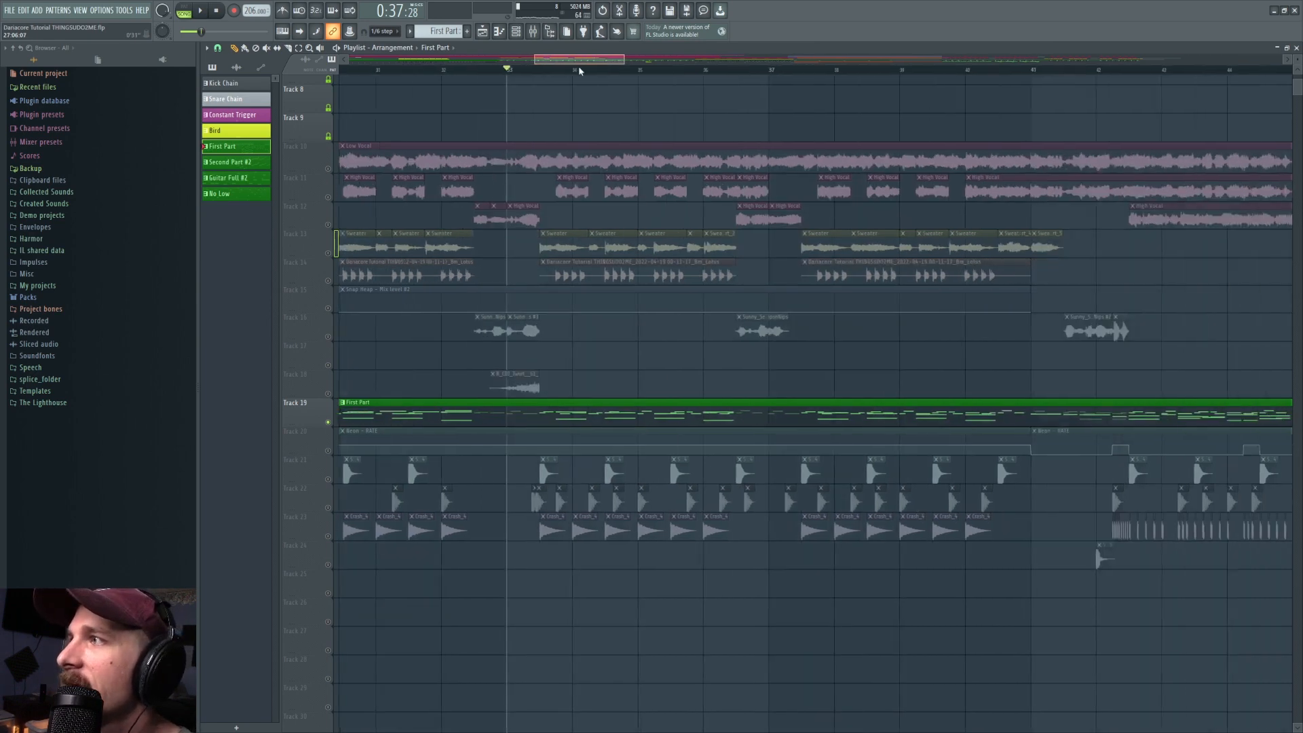
pyautogui.click(330, 508)
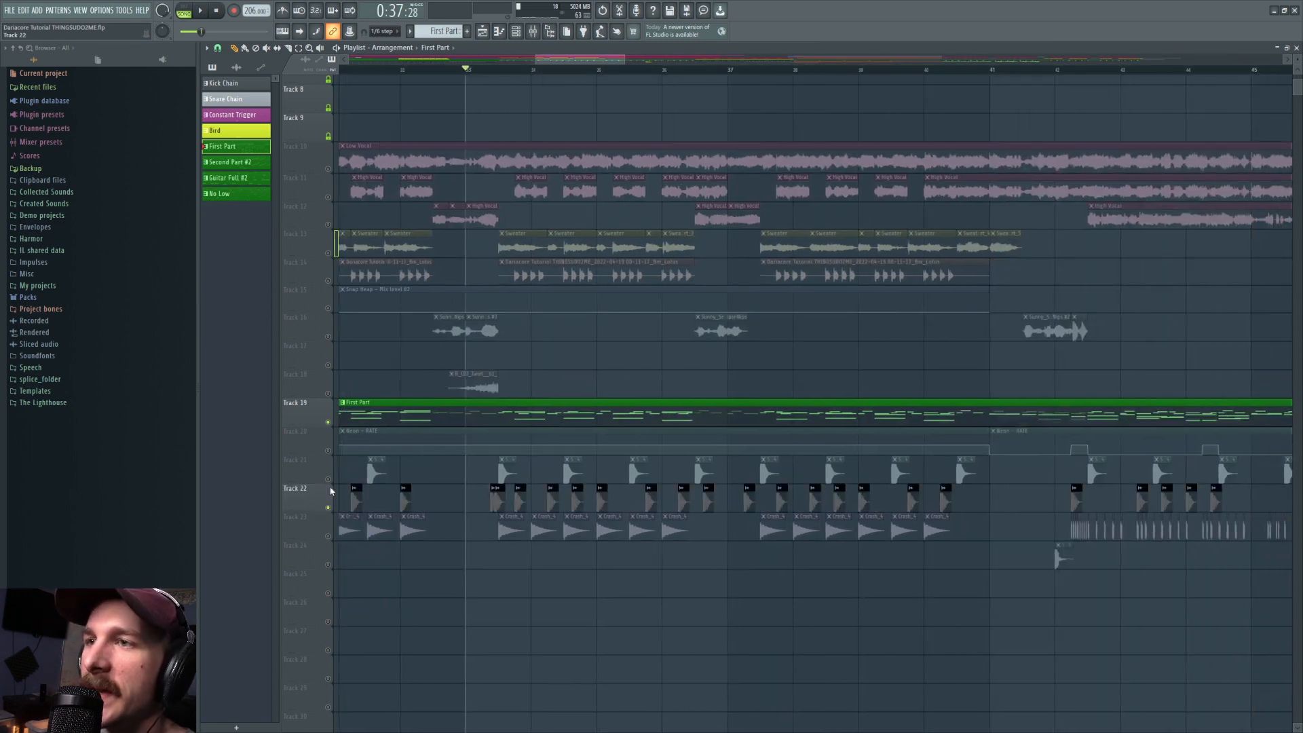
pyautogui.click(329, 480)
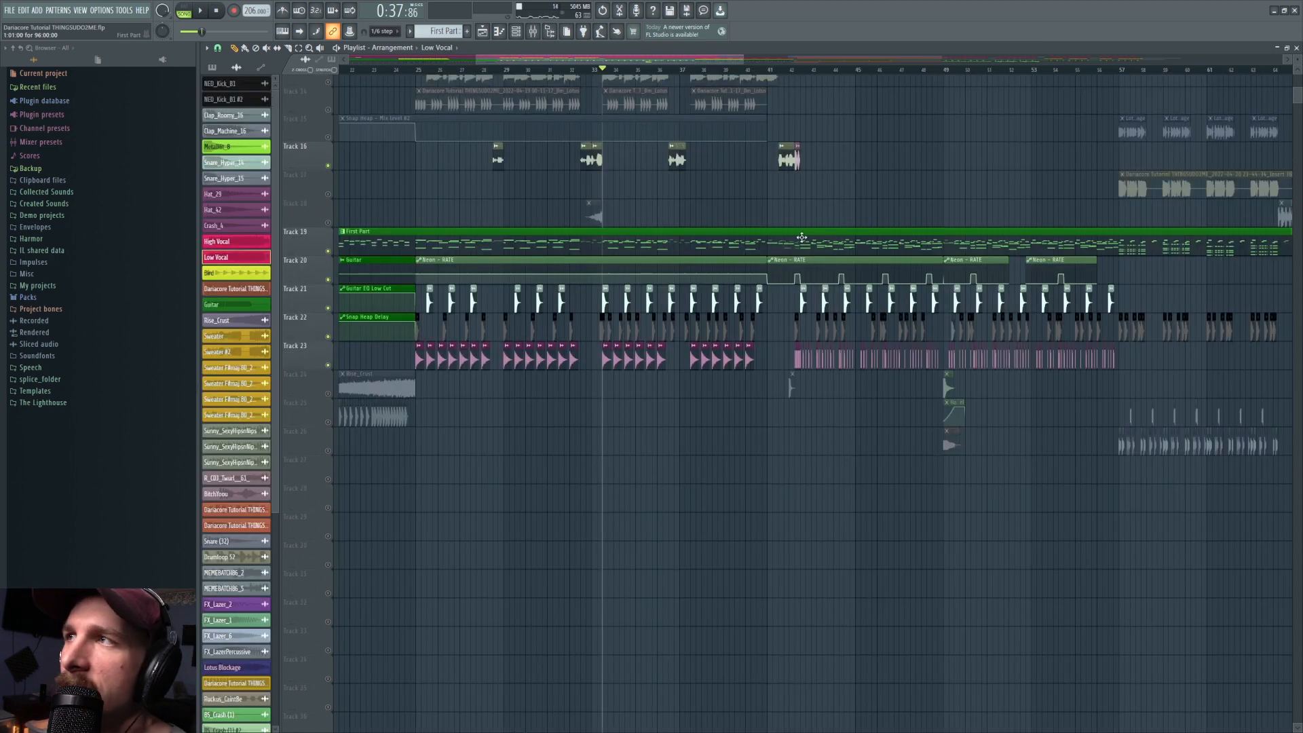
# Play the drop's opening drum pattern together with the First Part synths from bar 25
pyautogui.click(416, 69)
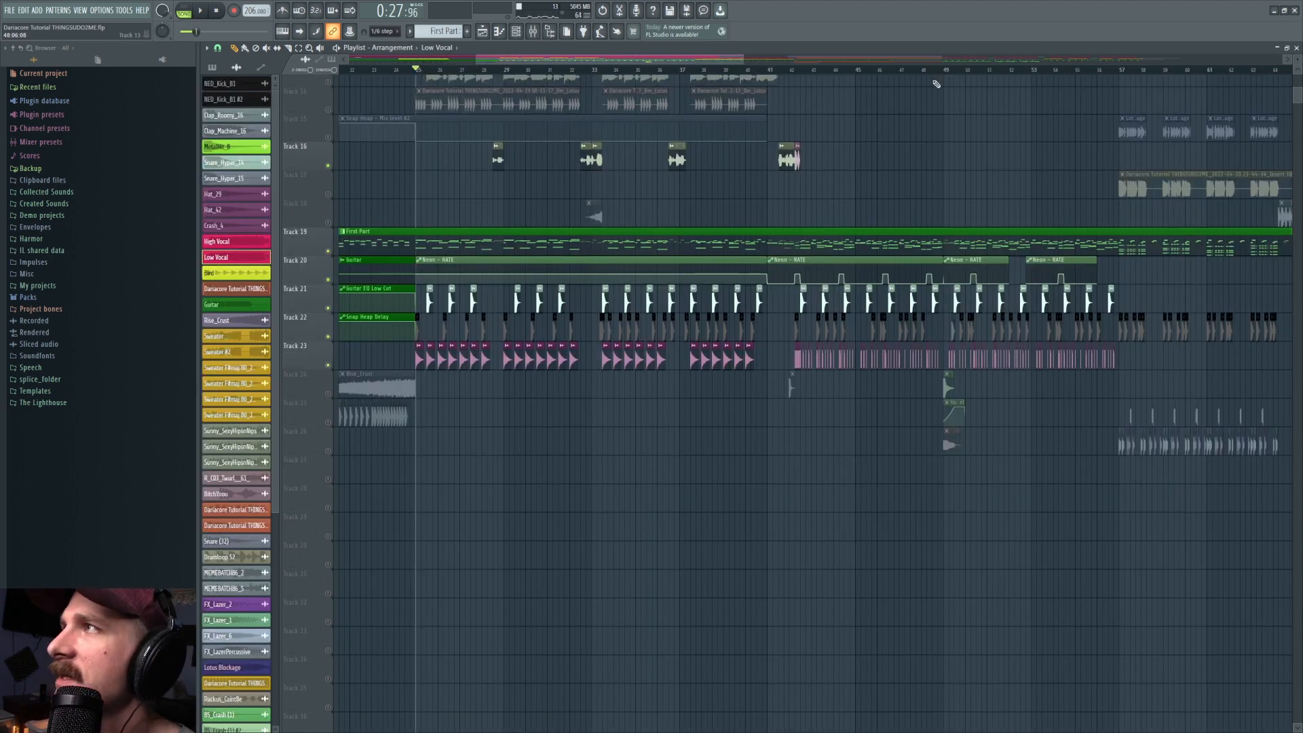
pyautogui.moveTo(770, 68); pyautogui.dragTo(1032, 71)
pyautogui.click(417, 70)
pyautogui.scroll(4, 445, 72)
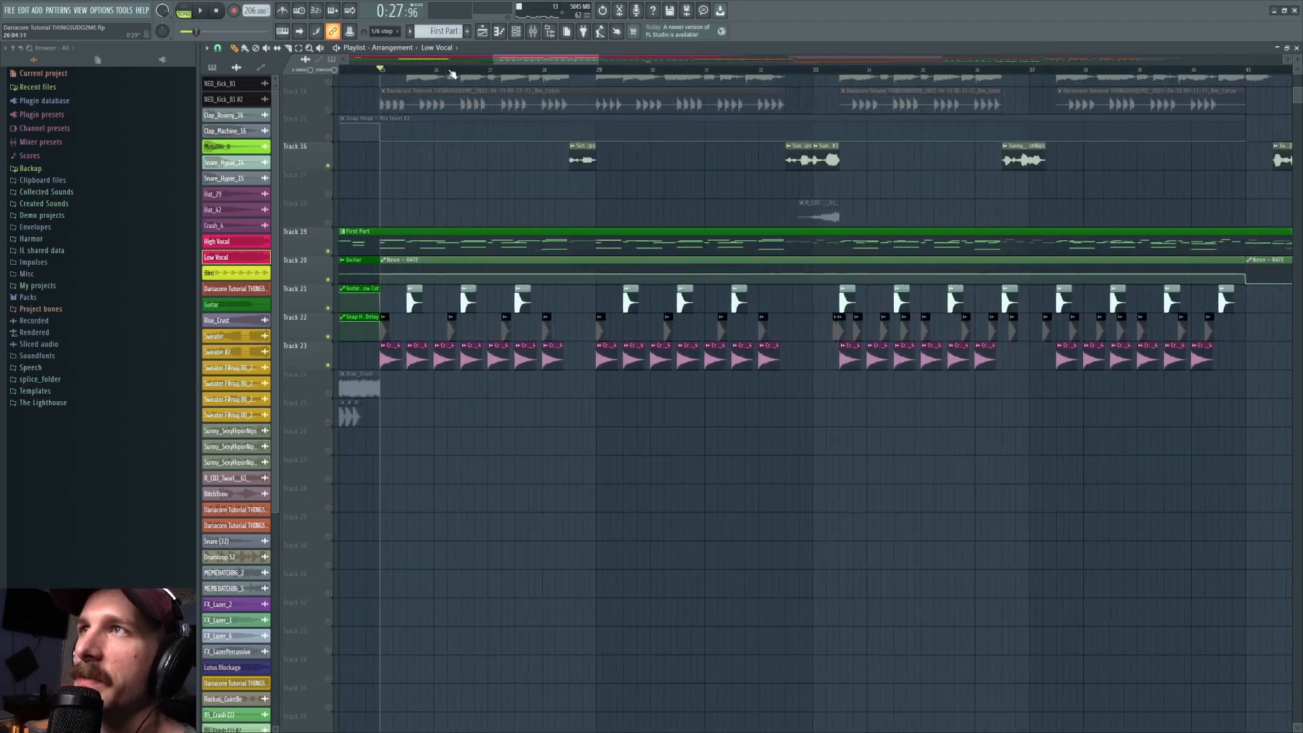
pyautogui.moveTo(523, 59); pyautogui.dragTo(526, 59)
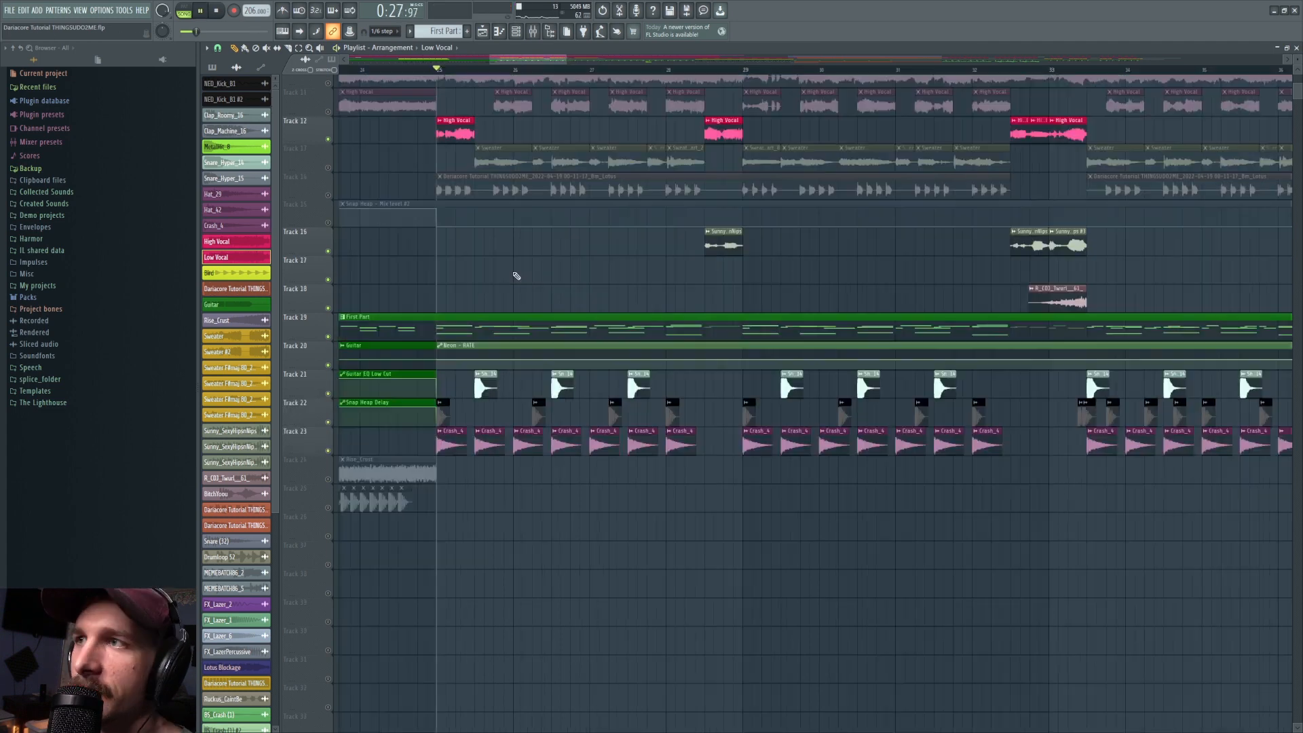
pyautogui.press('space')
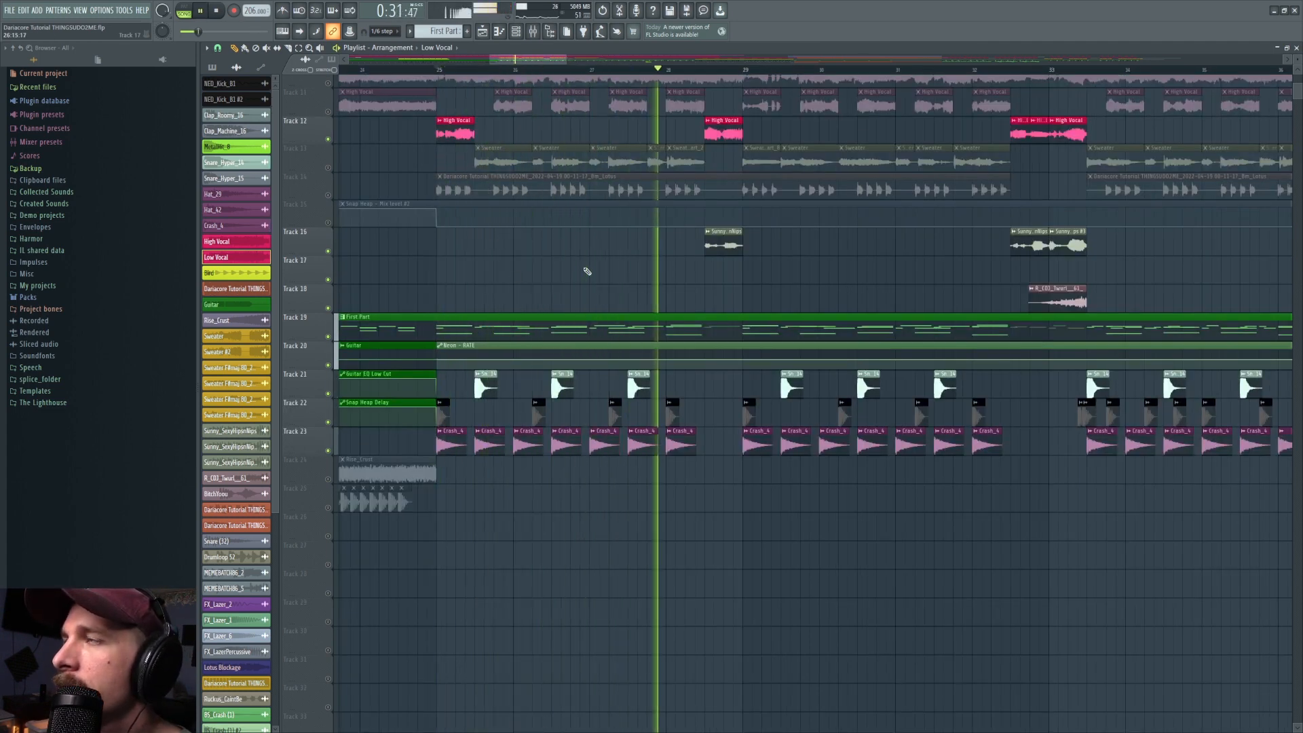
pyautogui.press('space')
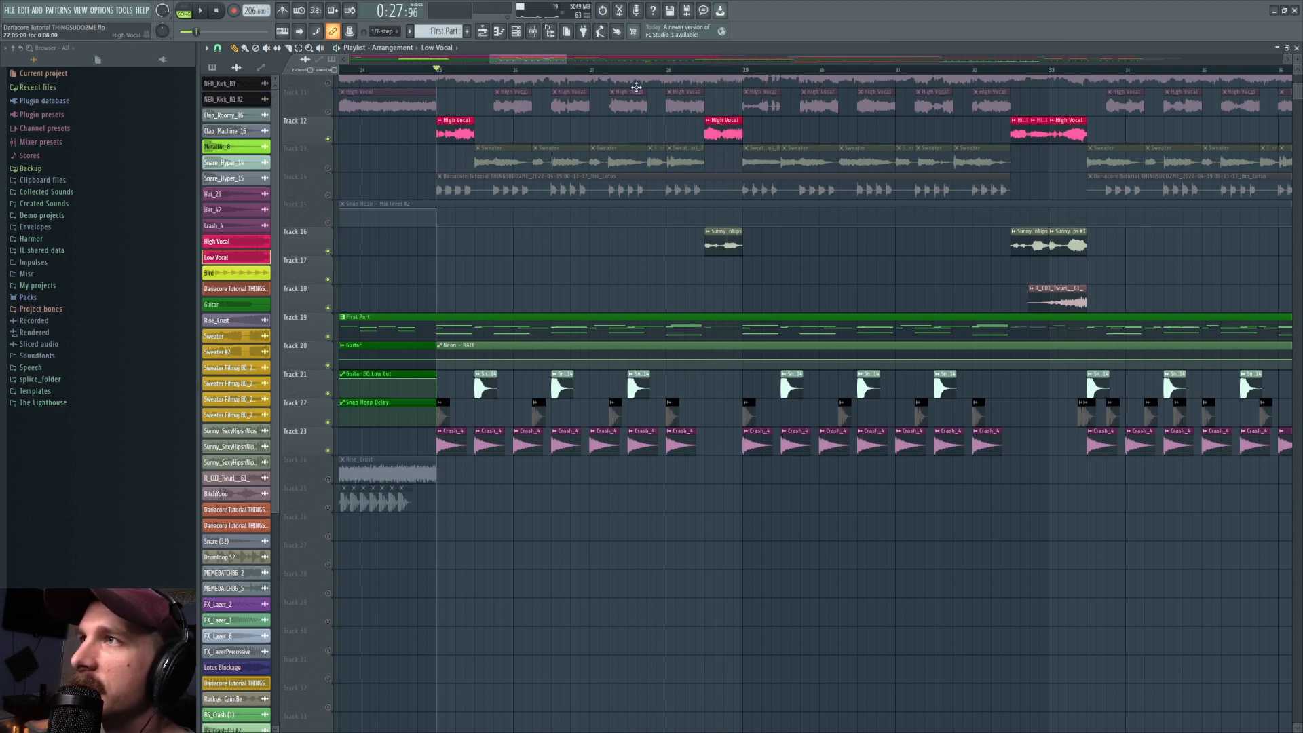
# Play the drop's second phrase with the drums from bar 29 up to the fill at bar 33
pyautogui.moveTo(542, 61); pyautogui.dragTo(558, 62)
pyautogui.click(561, 70)
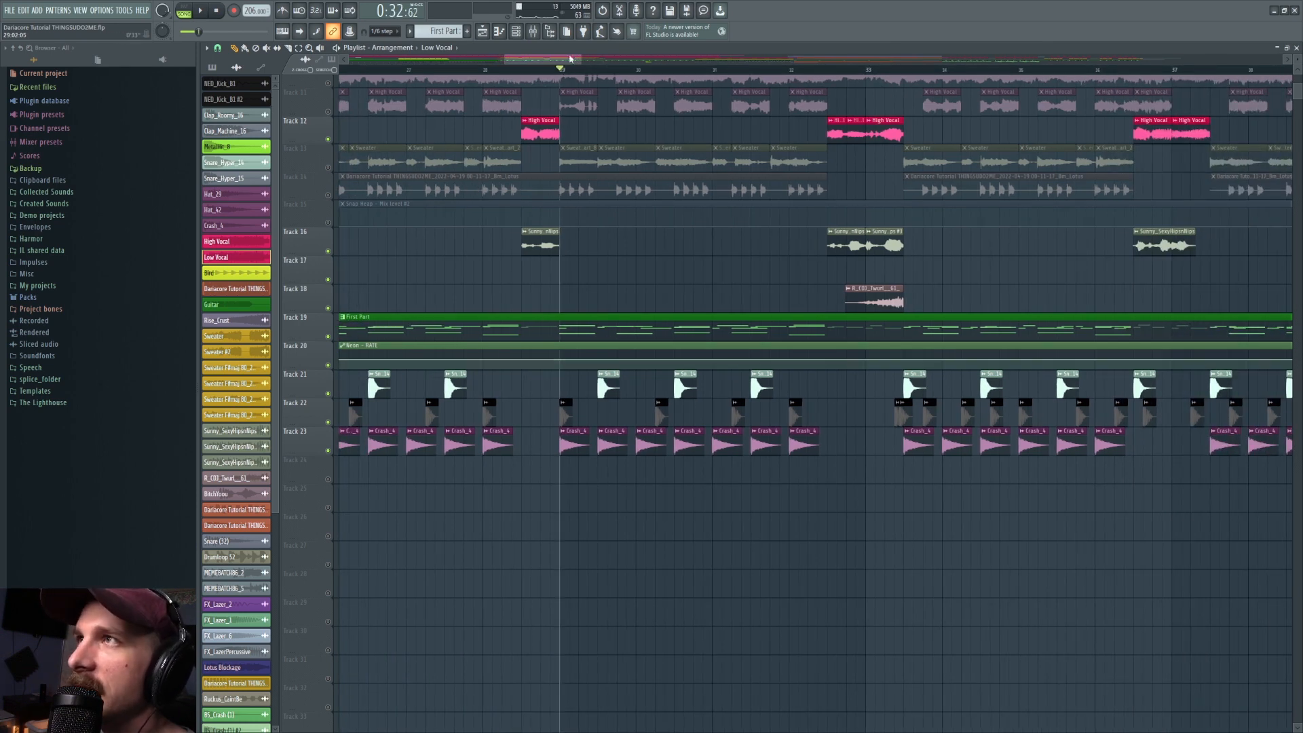
pyautogui.scroll(-4, 570, 69)
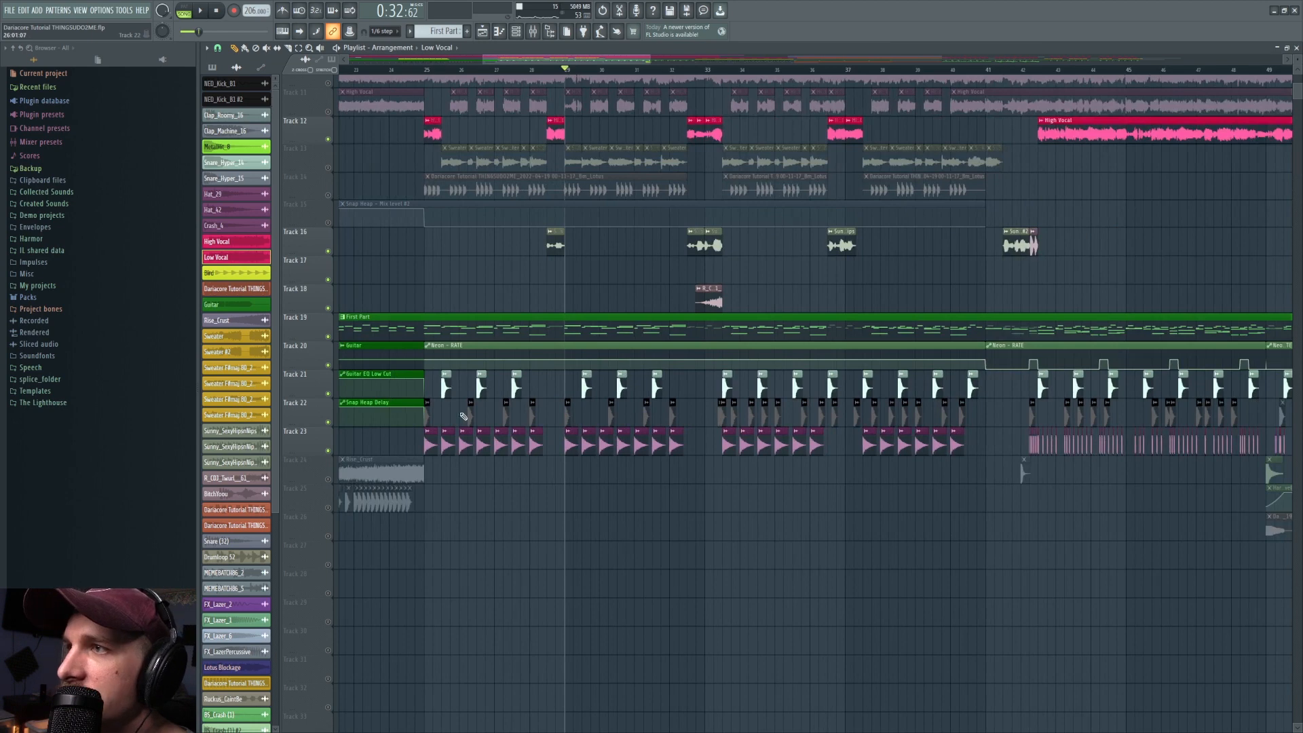
pyautogui.press('space')
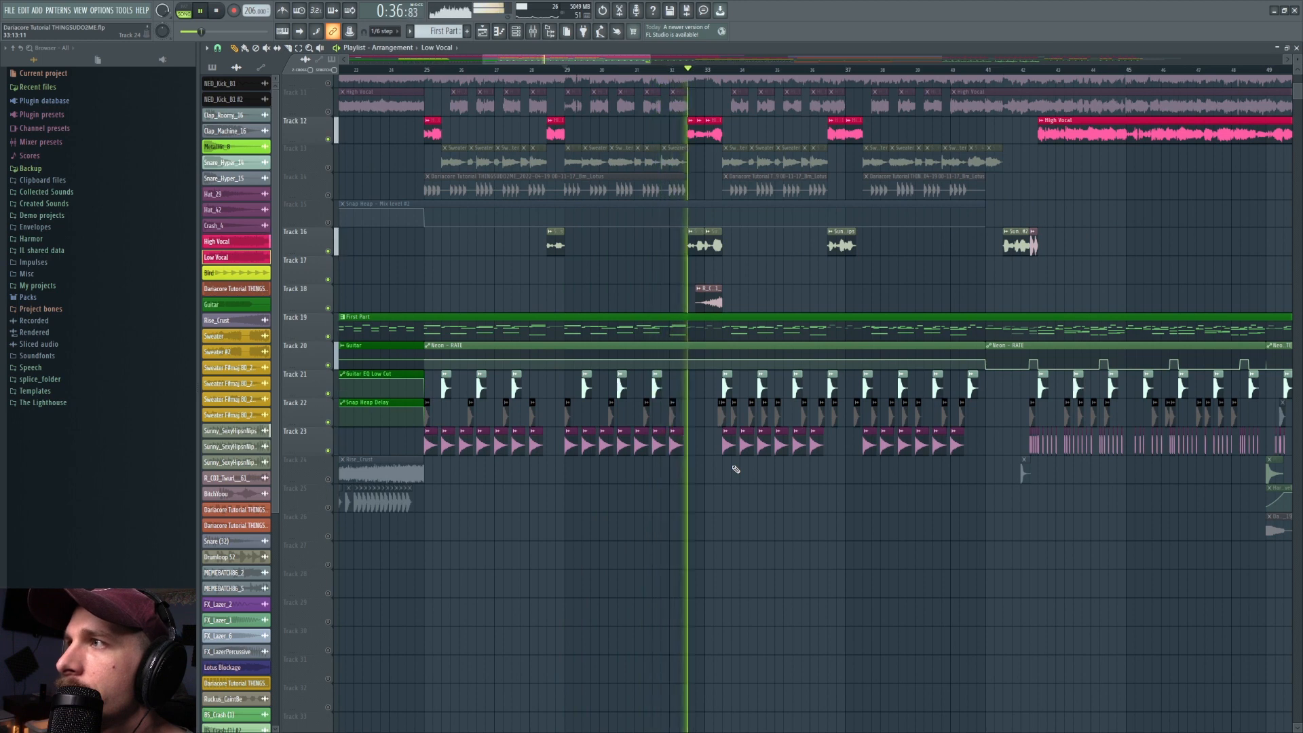
pyautogui.press('space')
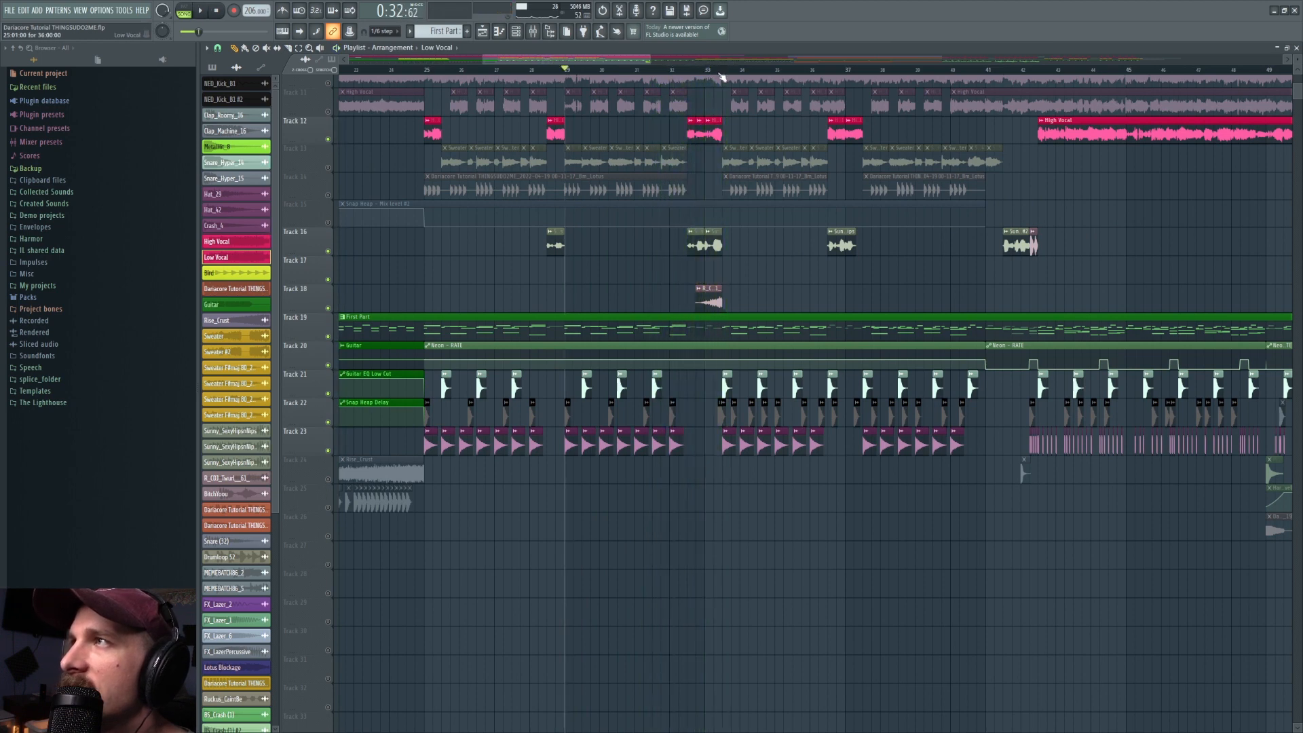
# Inspect the fill around bar 33 and play its kick pick-up with only First Part and track 22 active
pyautogui.scroll(5, 719, 73)
pyautogui.click(611, 70)
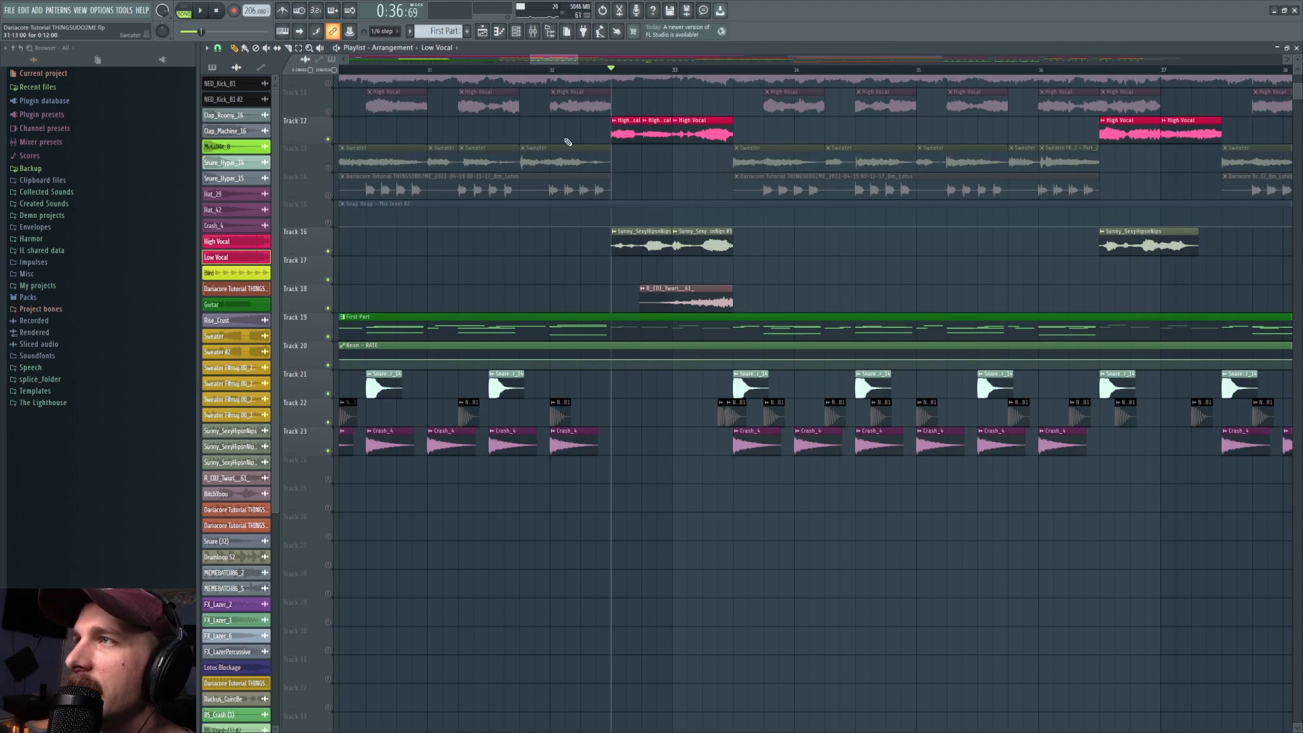
pyautogui.scroll(-3, 595, 330)
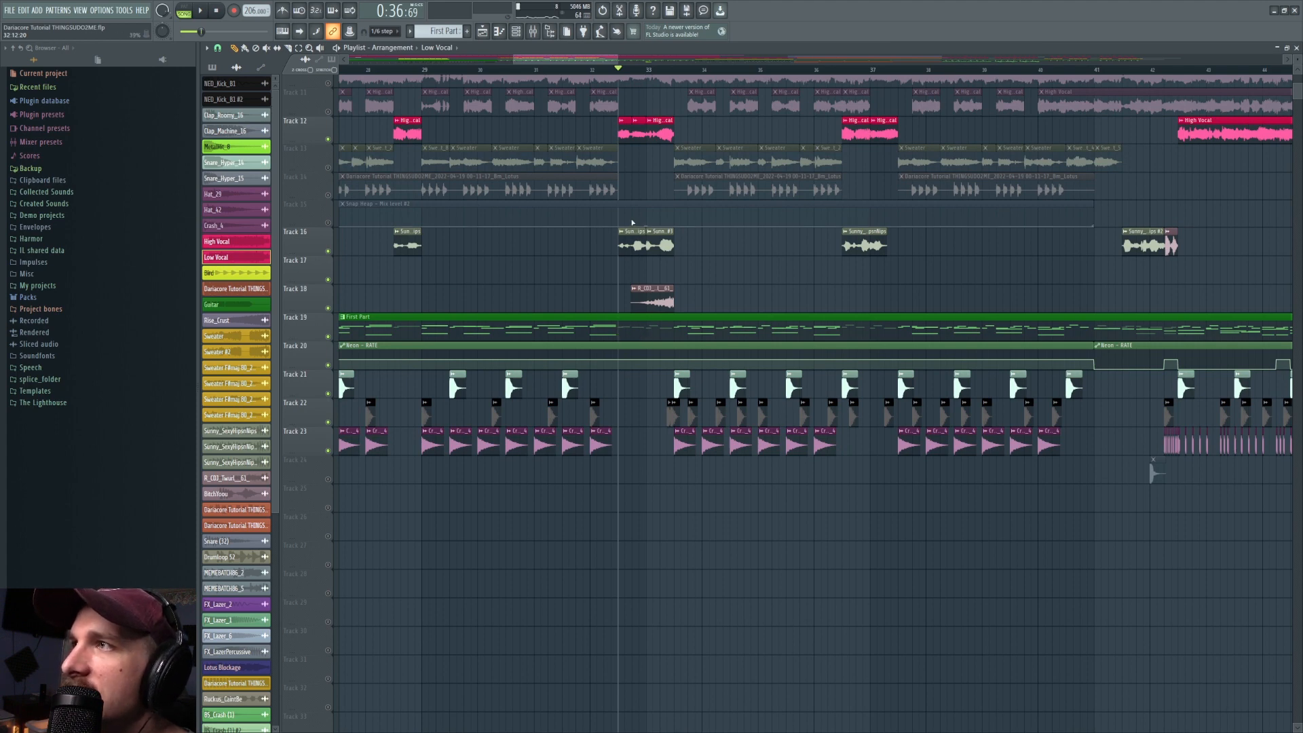
pyautogui.click(647, 71)
pyautogui.scroll(2, 657, 75)
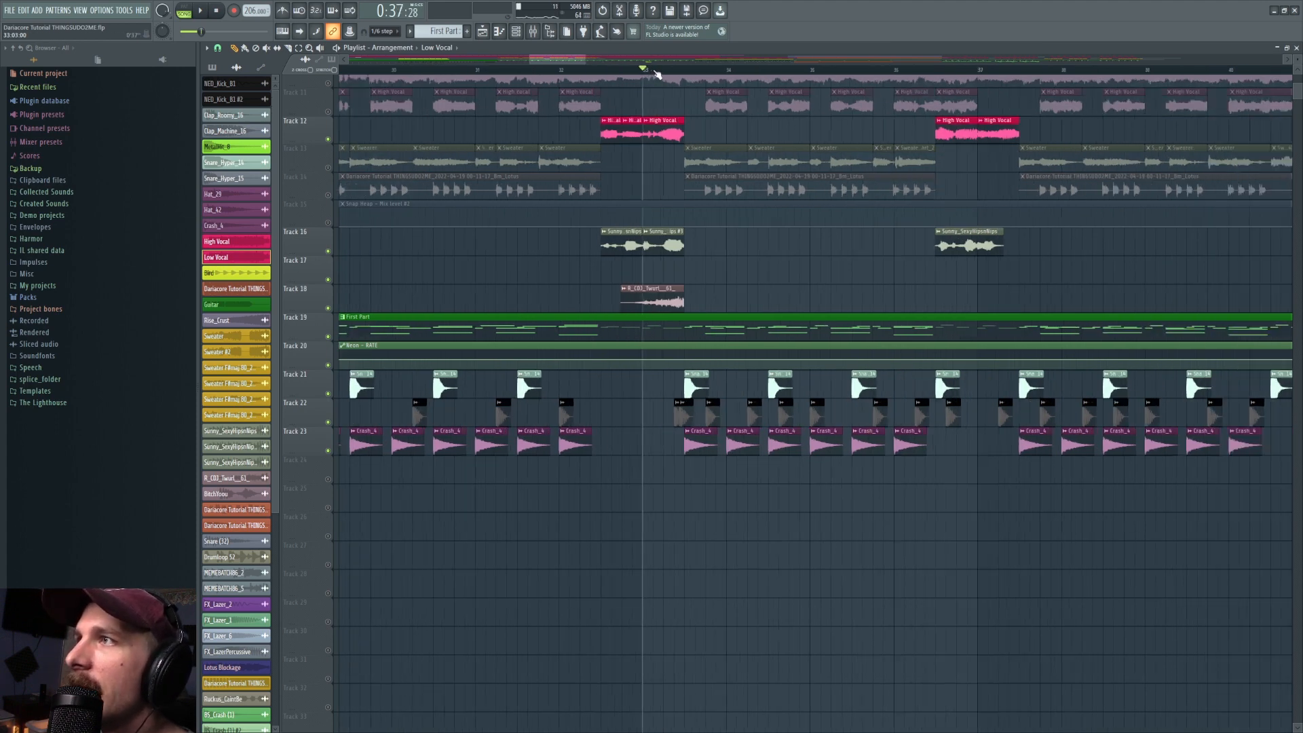
pyautogui.scroll(3, 657, 74)
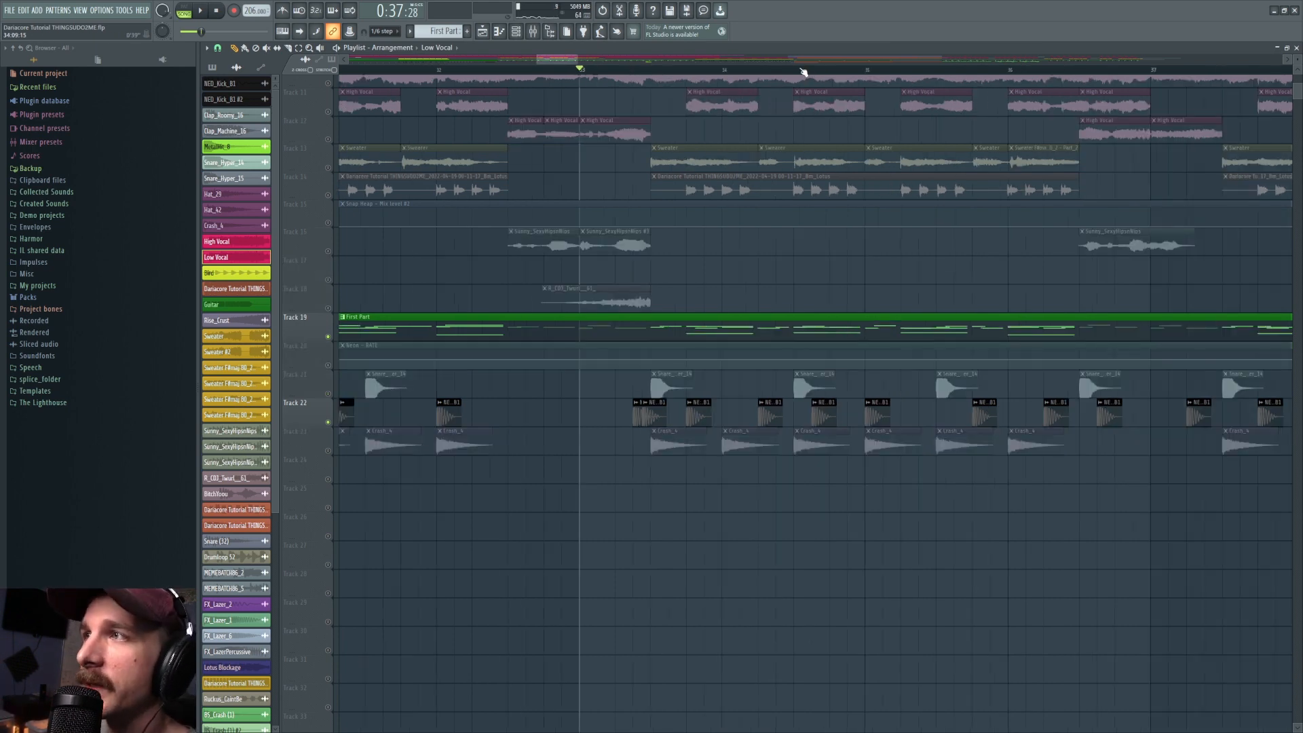
pyautogui.press('space')
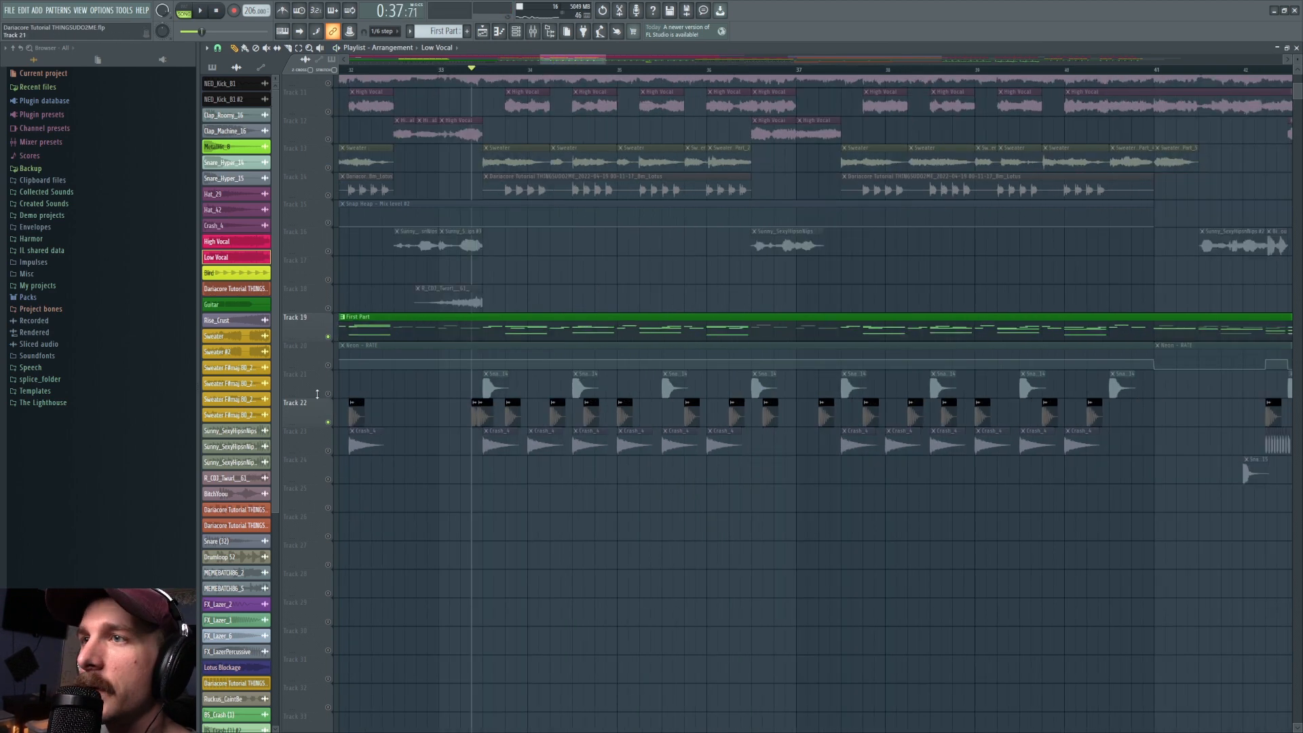
# Unmute the snare and crash tracks, 21 and 23, and restore the other sample and automation tracks
pyautogui.click(327, 394)
pyautogui.click(328, 451)
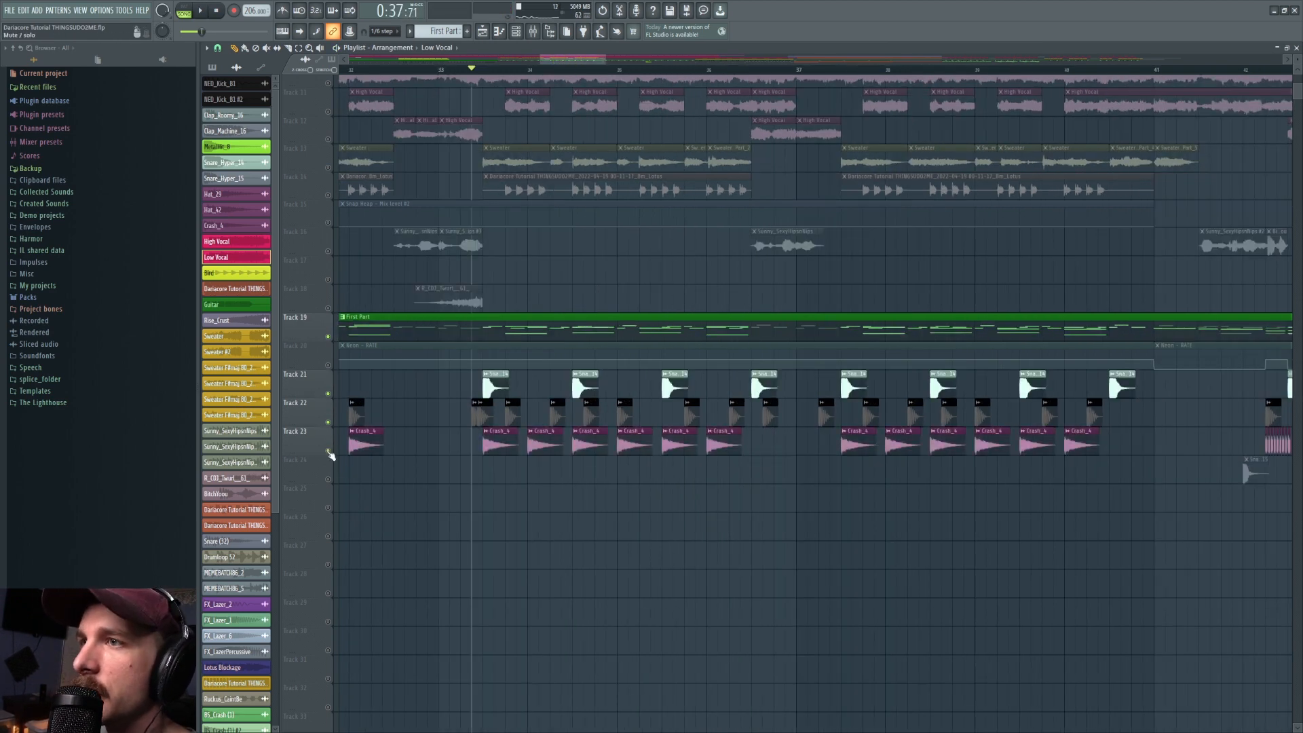
pyautogui.moveTo(574, 61); pyautogui.dragTo(600, 66)
pyautogui.rightClick(329, 337)
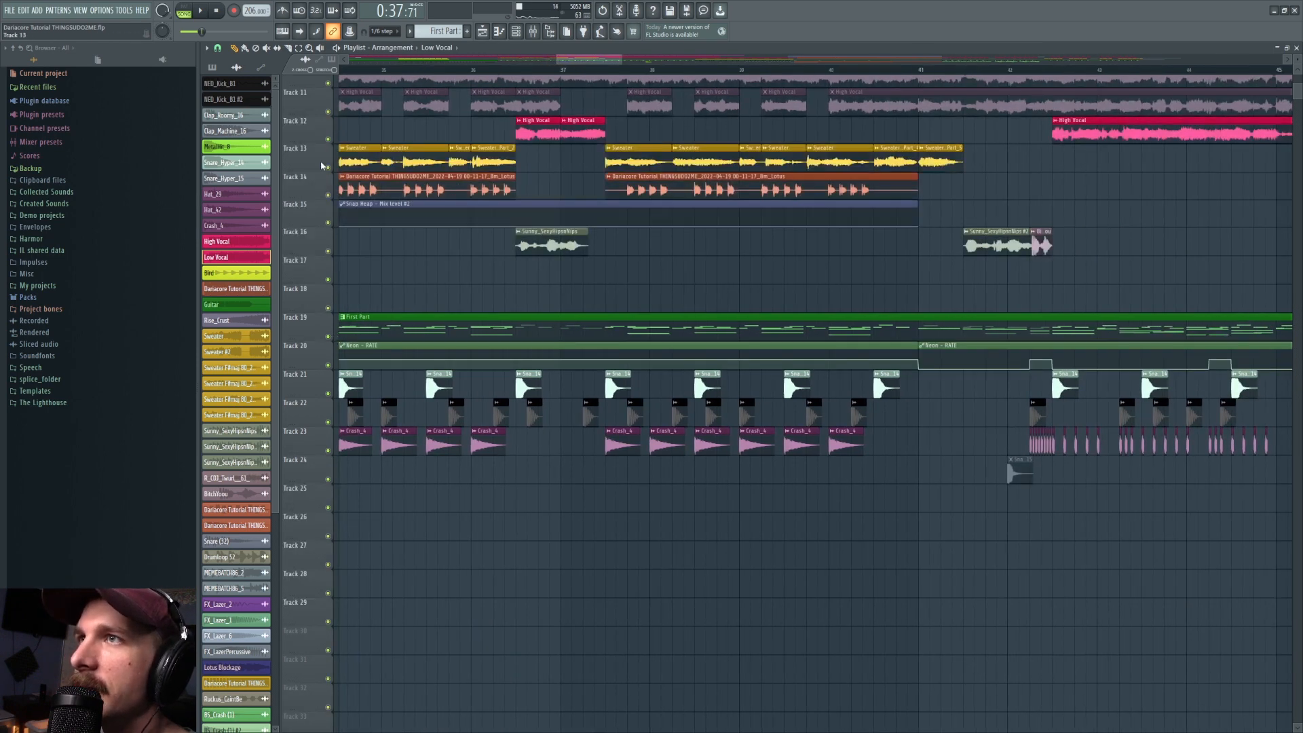
# Mute the Sweater and Bm_Lotus chops on tracks 13 and 14 and play the drop from bar 36
pyautogui.click(328, 167)
pyautogui.click(328, 196)
pyautogui.moveTo(474, 75); pyautogui.dragTo(495, 70)
pyautogui.press('space')
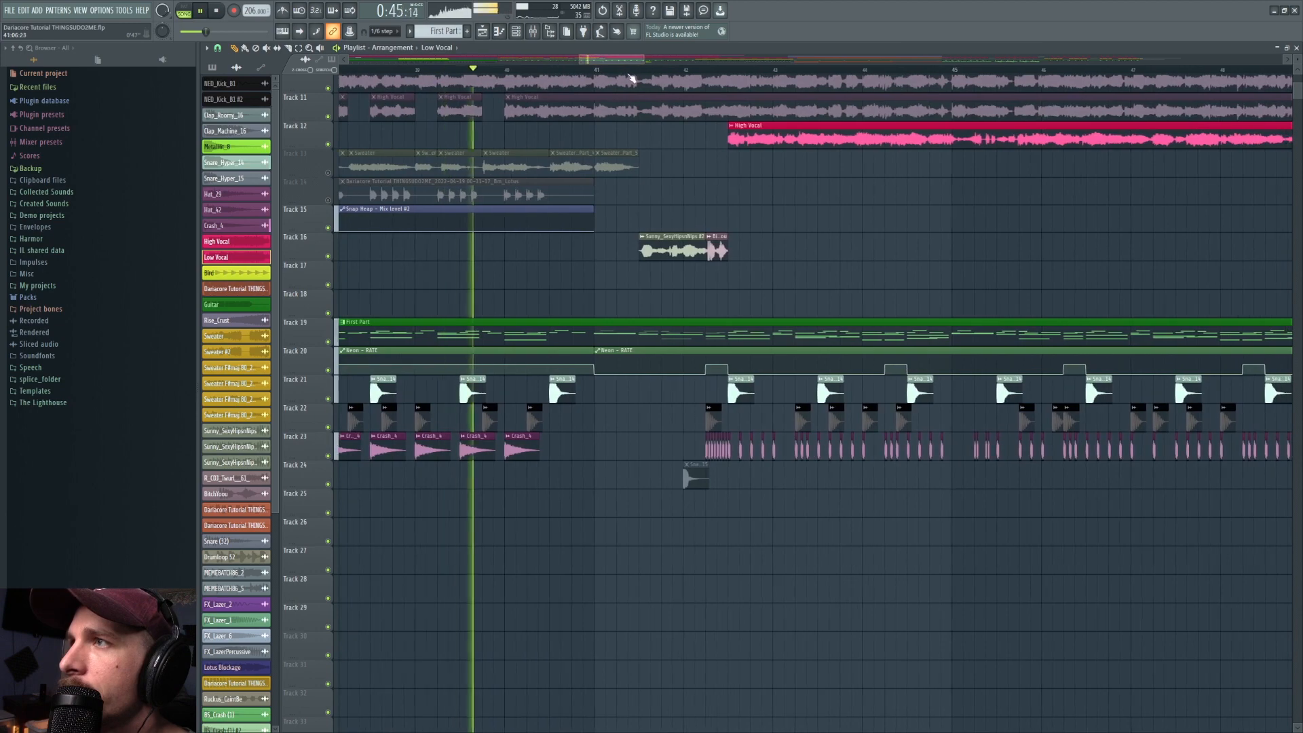
pyautogui.press('space')
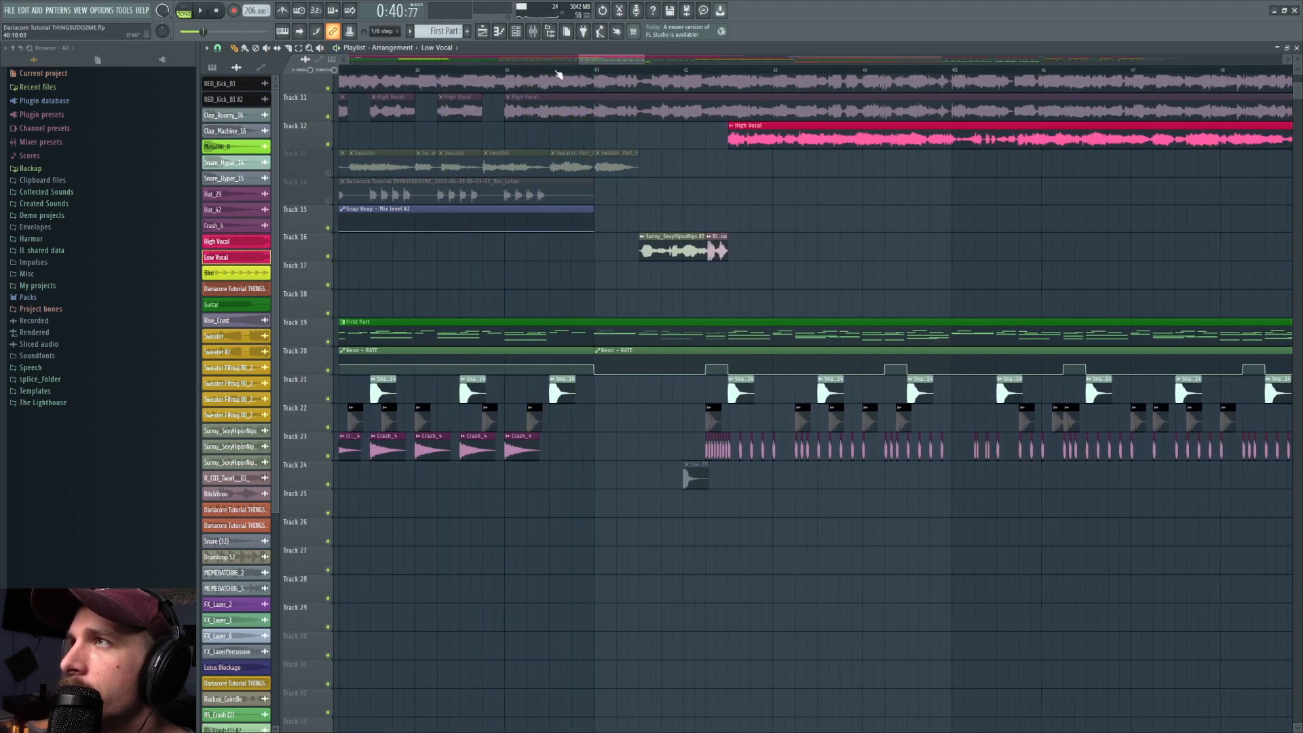
# Highlight bars 33 to 37 of the arrangement to compare phrases, and place the playhead midway through bar 40
pyautogui.scroll(-10, 587, 74)
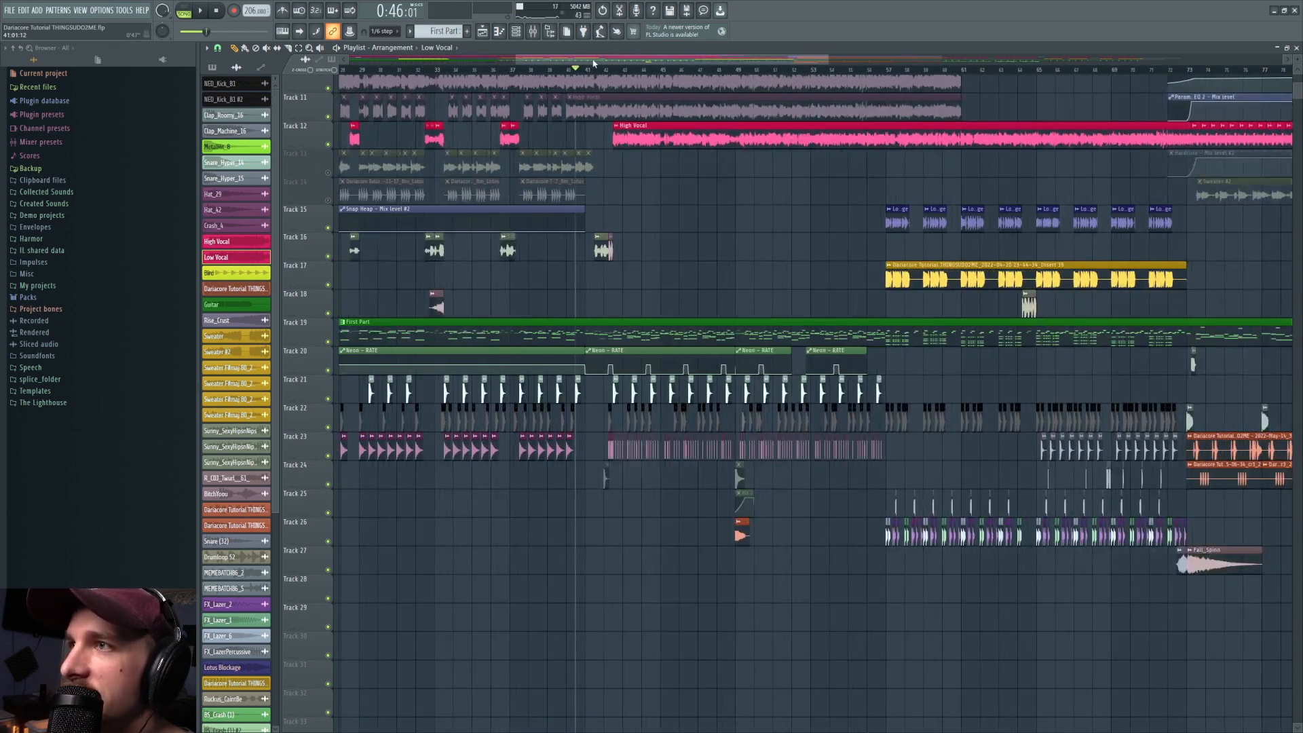
pyautogui.scroll(3, 570, 155)
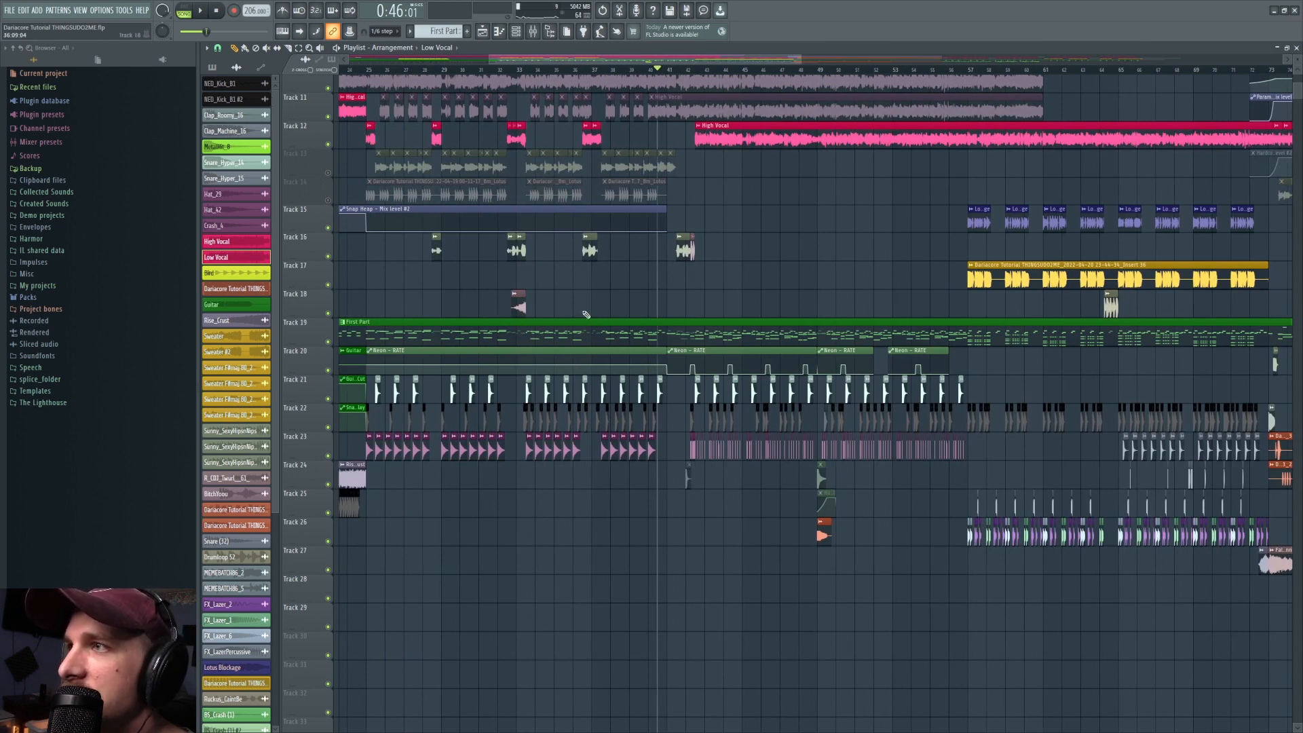
pyautogui.moveTo(584, 73); pyautogui.dragTo(514, 80)
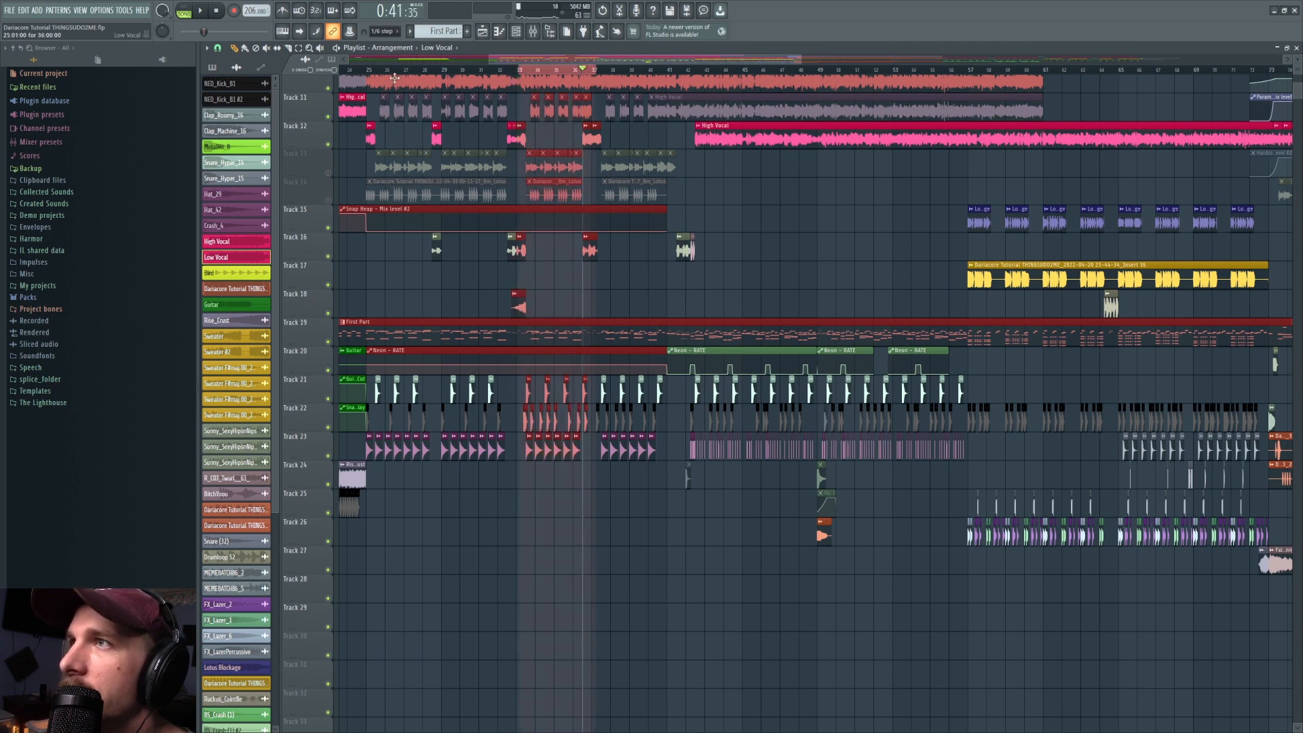
pyautogui.click(638, 71)
pyautogui.scroll(6, 664, 66)
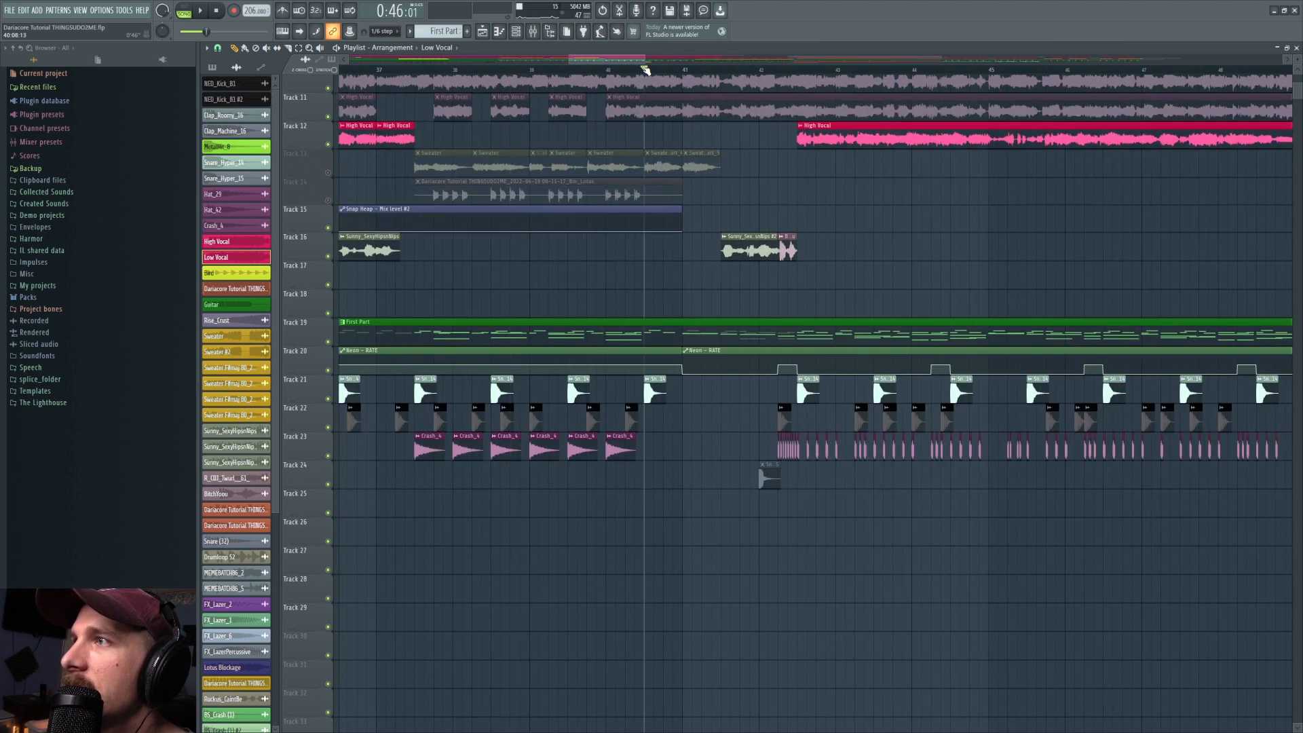
# Unmute the Sweater samples on track 13 and play the phrase from midway through bar 37
pyautogui.click(329, 173)
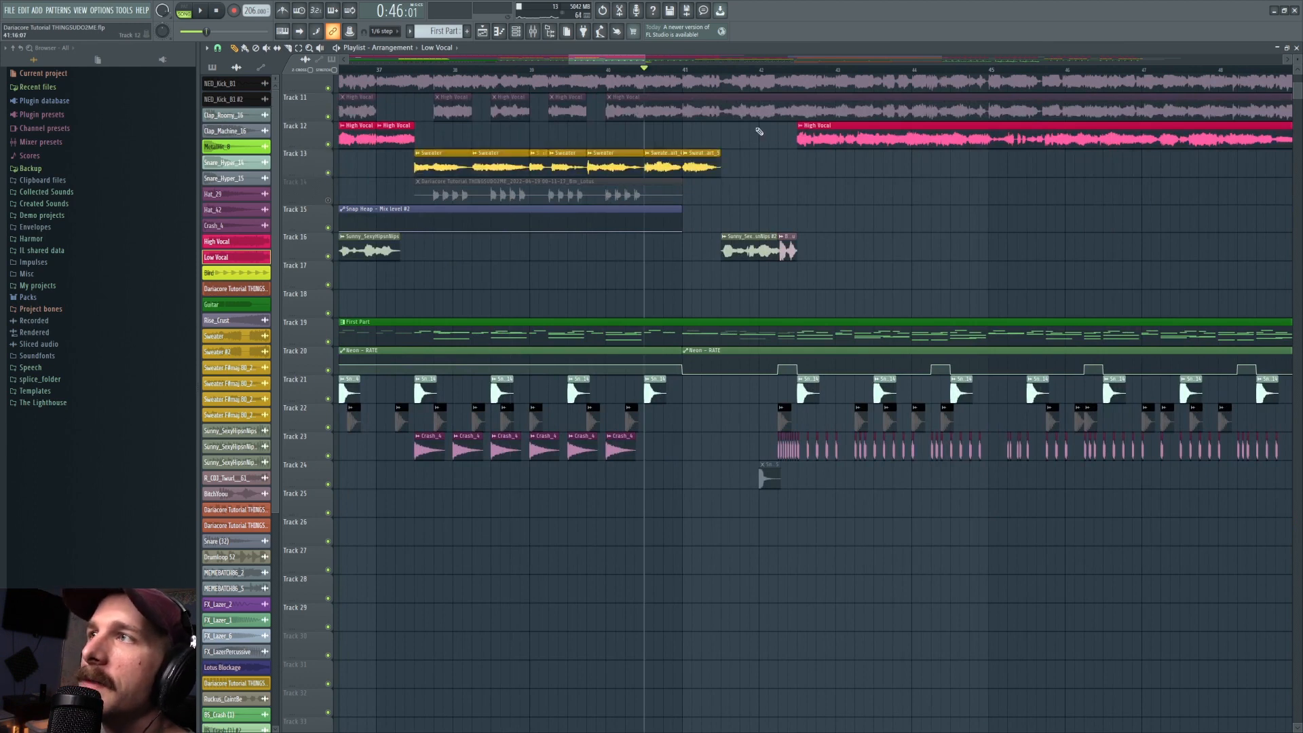
pyautogui.click(415, 69)
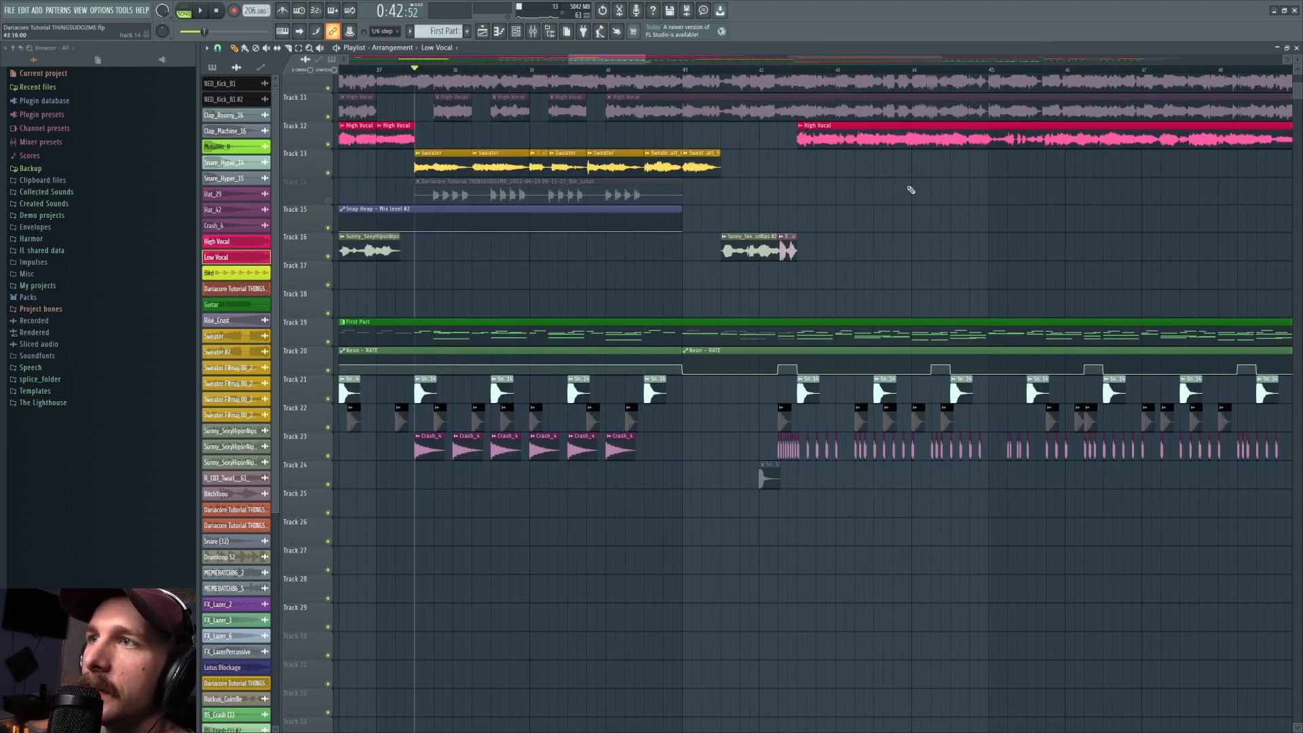
pyautogui.press('space')
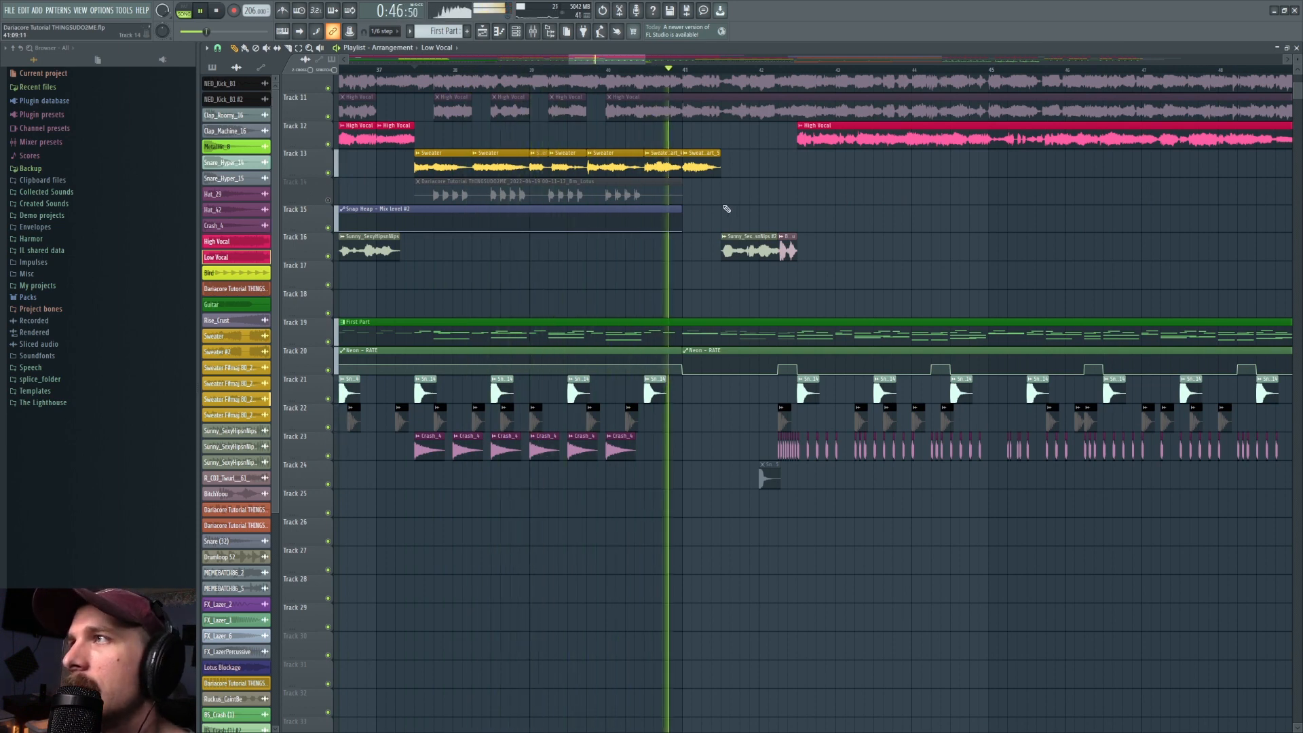
pyautogui.press('space')
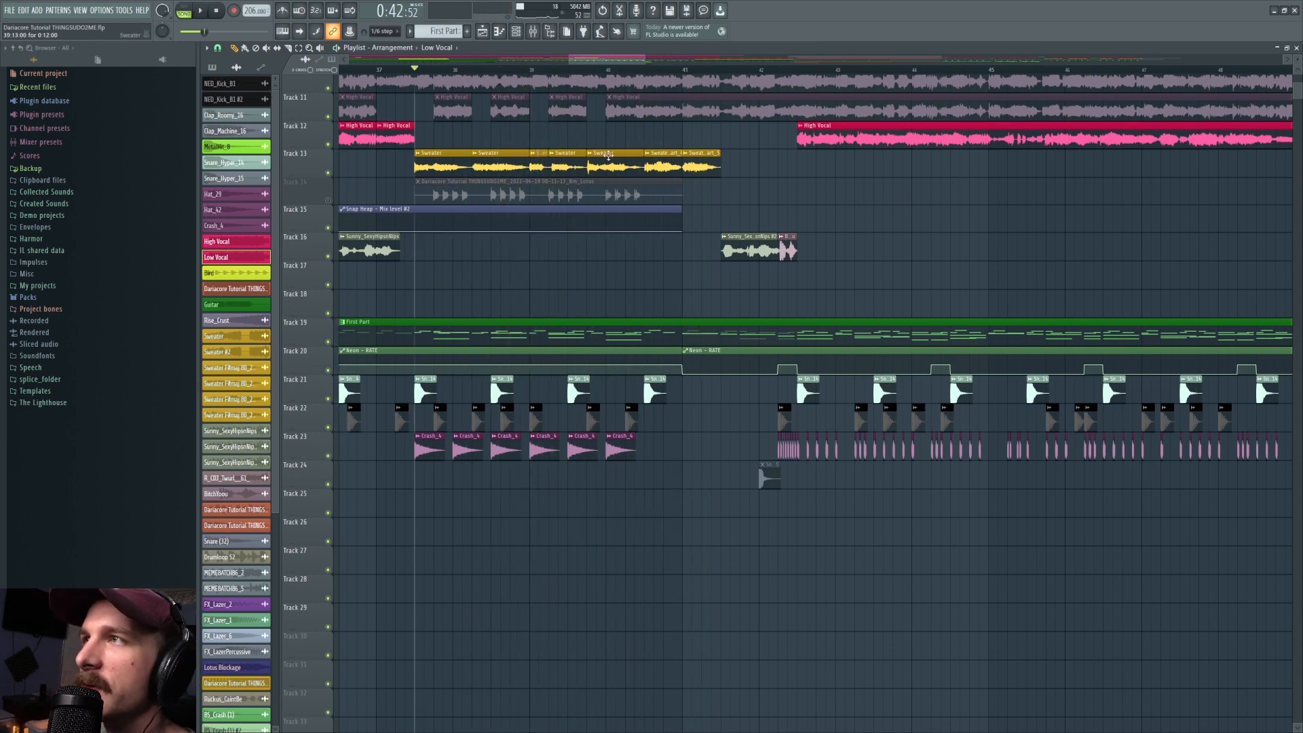
# Play the Sweater ending from midway through bar 40 and place the playhead at the start of the following Sunny sample on track 16
pyautogui.hscroll(1, 668, 72)
pyautogui.click(625, 67)
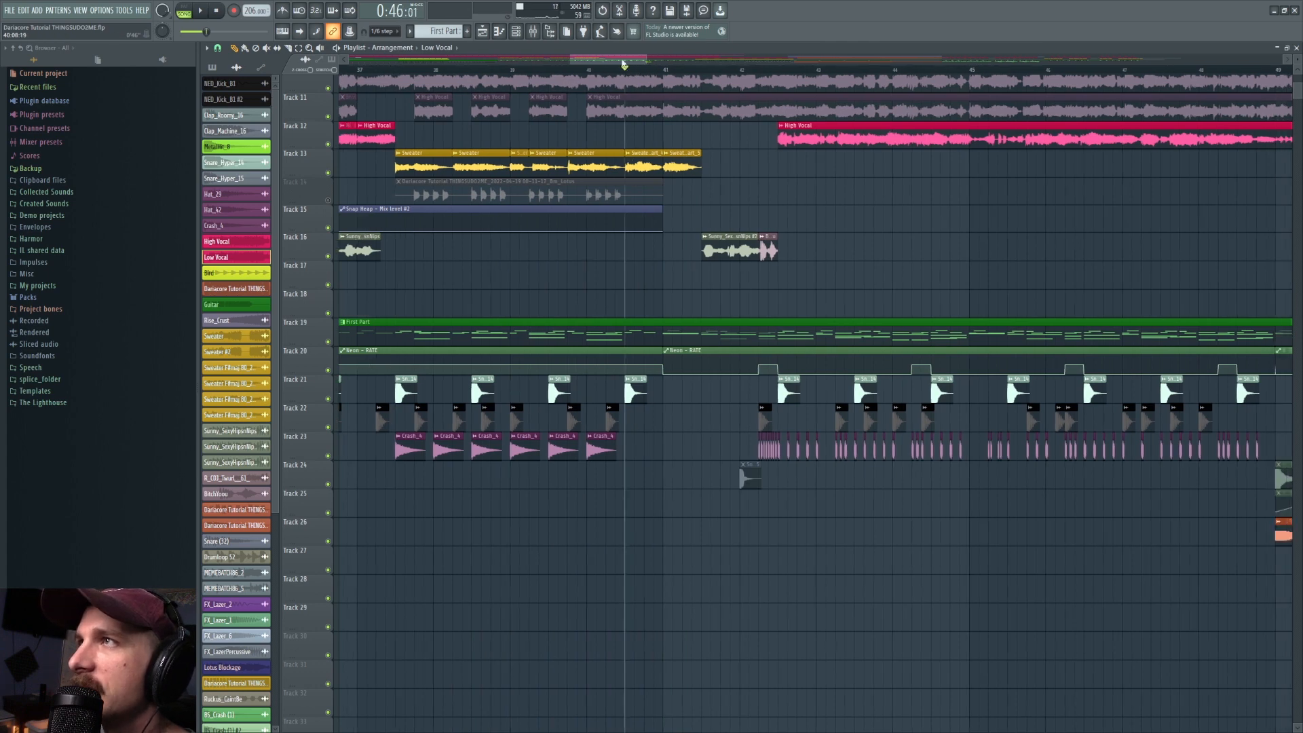
pyautogui.scroll(-4, 625, 68)
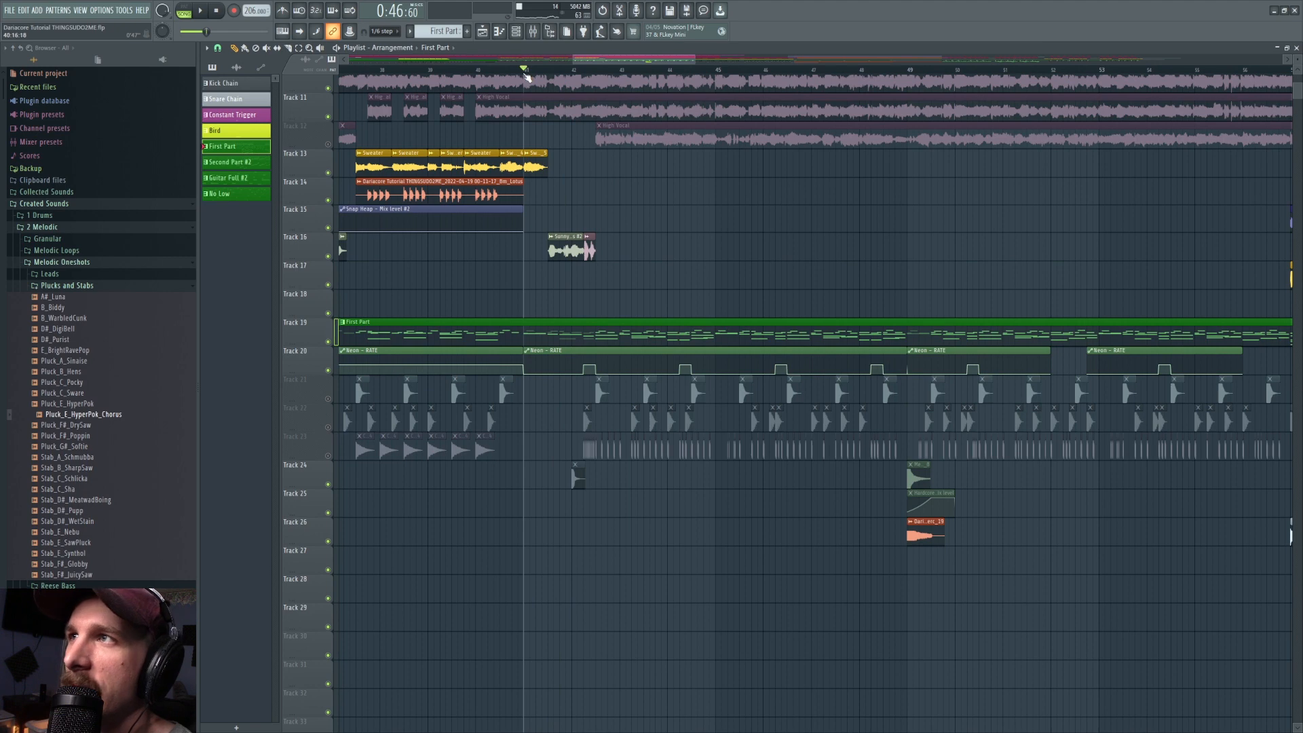
pyautogui.click(500, 68)
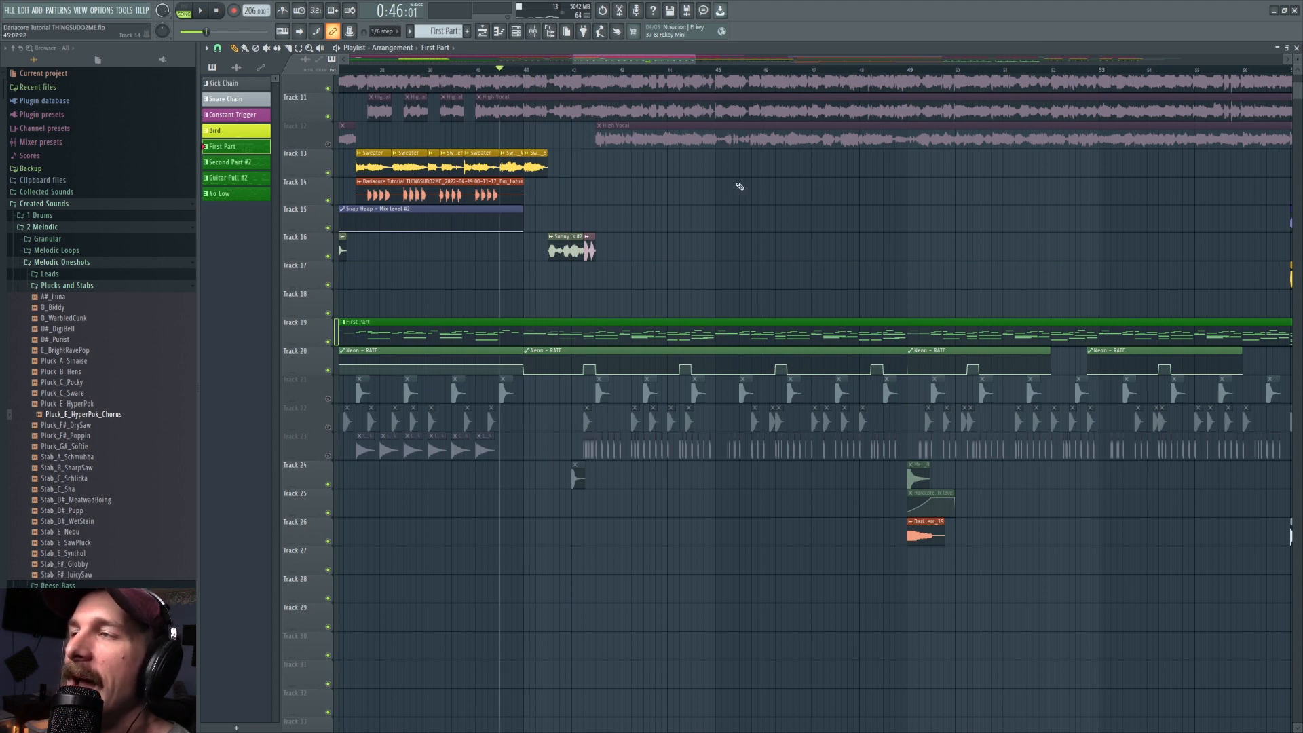
pyautogui.press('space')
pyautogui.press('space')
pyautogui.scroll(2, 496, 80)
pyautogui.click(512, 70)
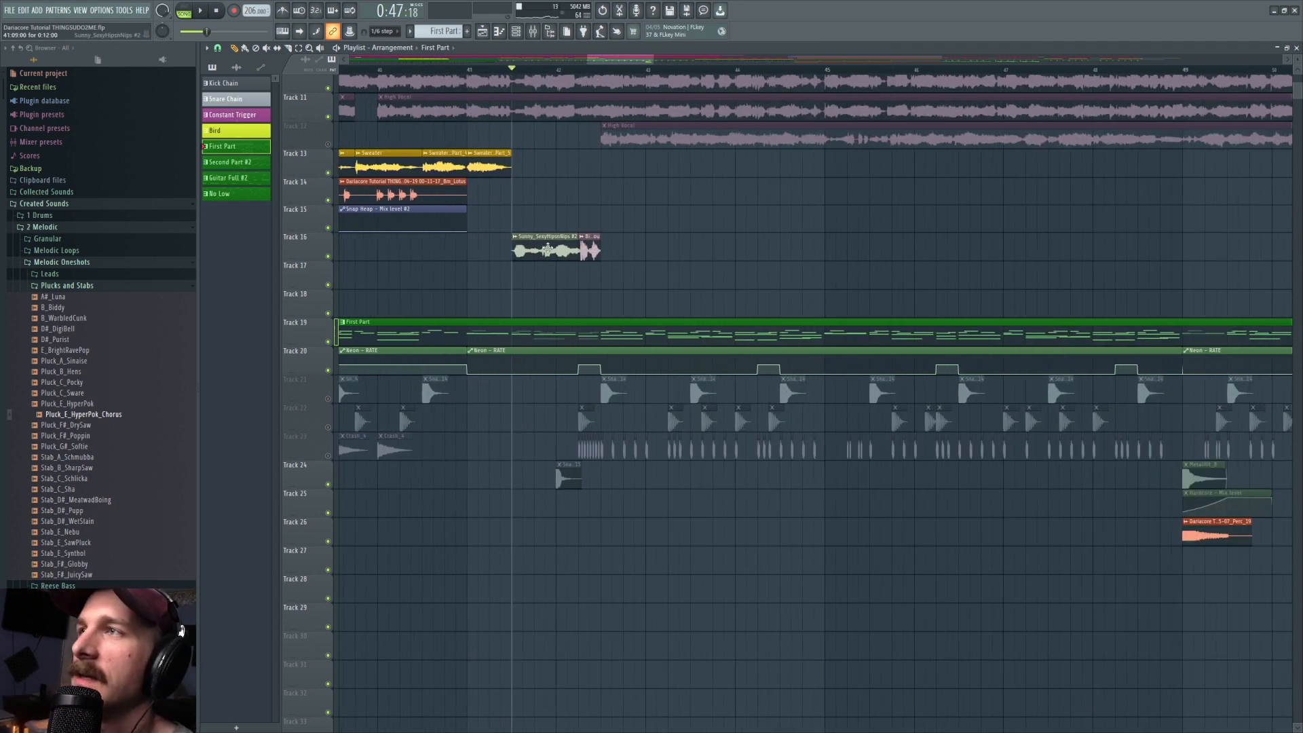
# Inspect the audio clip settings of the Sunny and BitchYoou samples on track 16, closing each window
pyautogui.doubleClick(548, 248)
pyautogui.press('Escape')
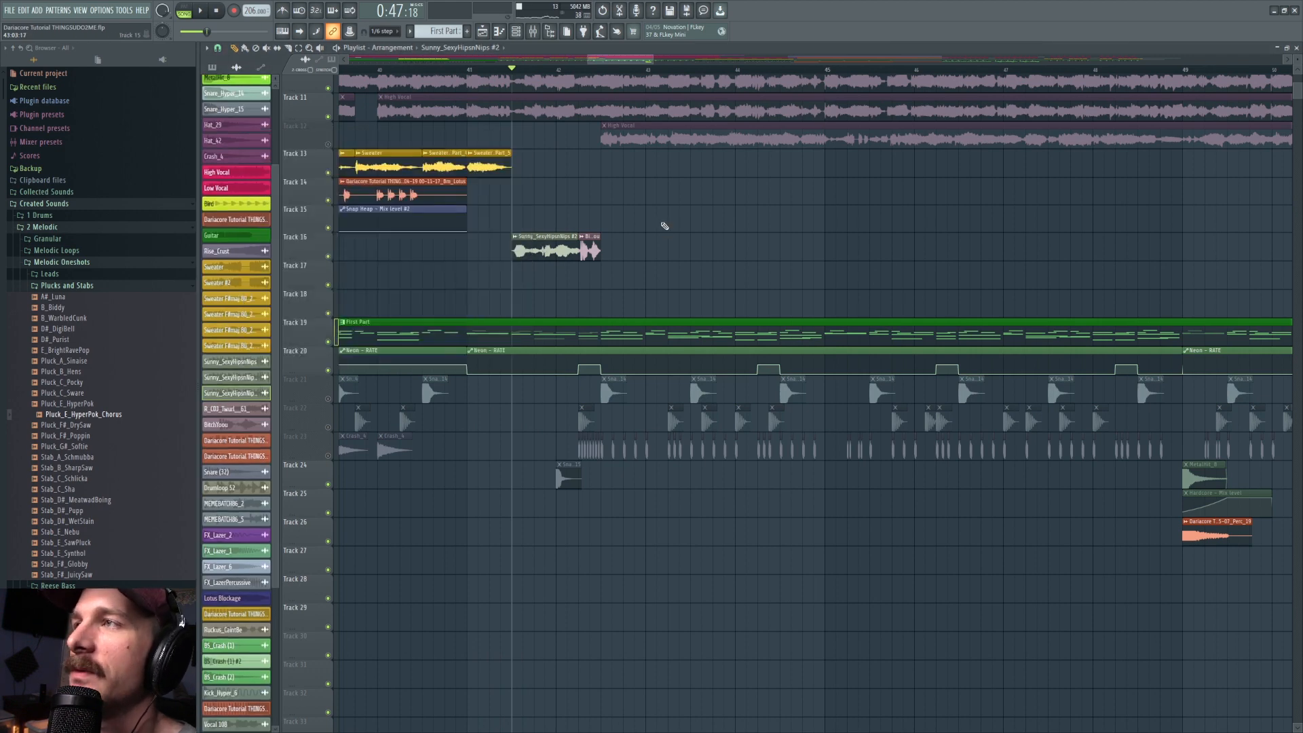
pyautogui.scroll(2, 567, 66)
pyautogui.doubleClick(594, 250)
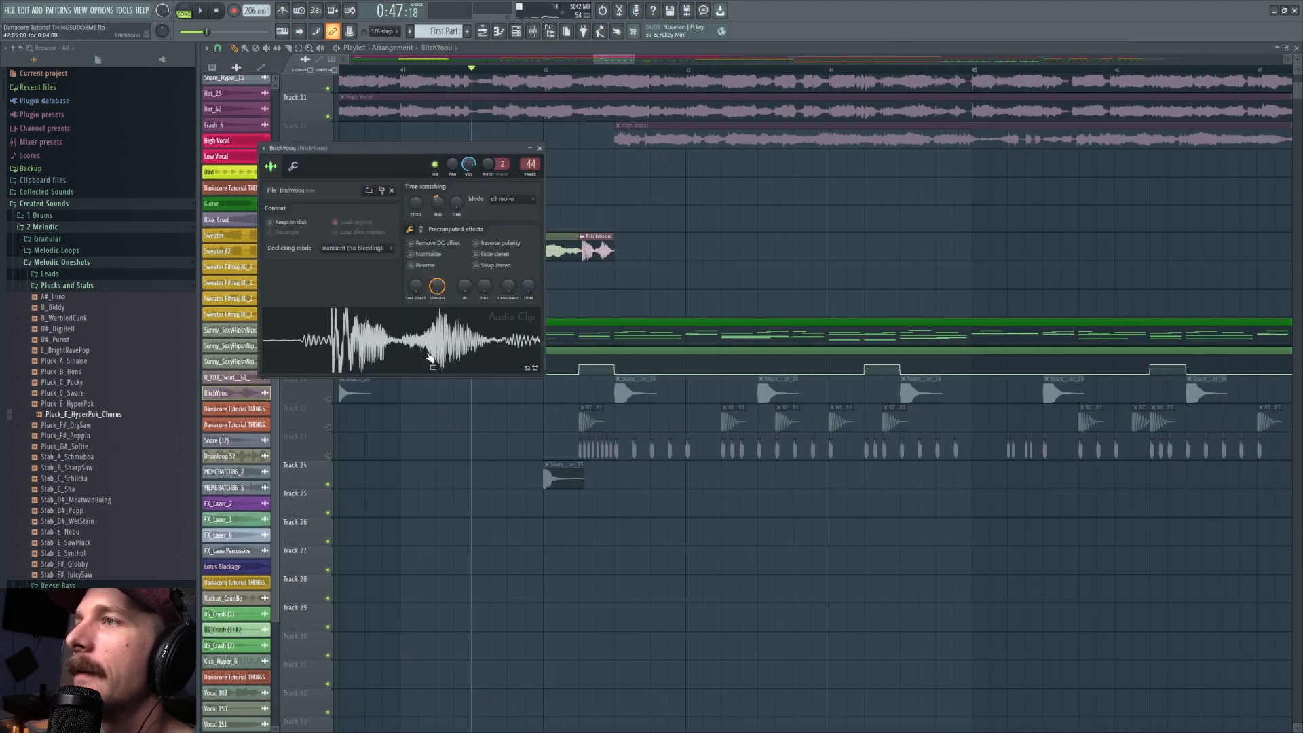
pyautogui.press('Escape')
pyautogui.scroll(-2, 614, 67)
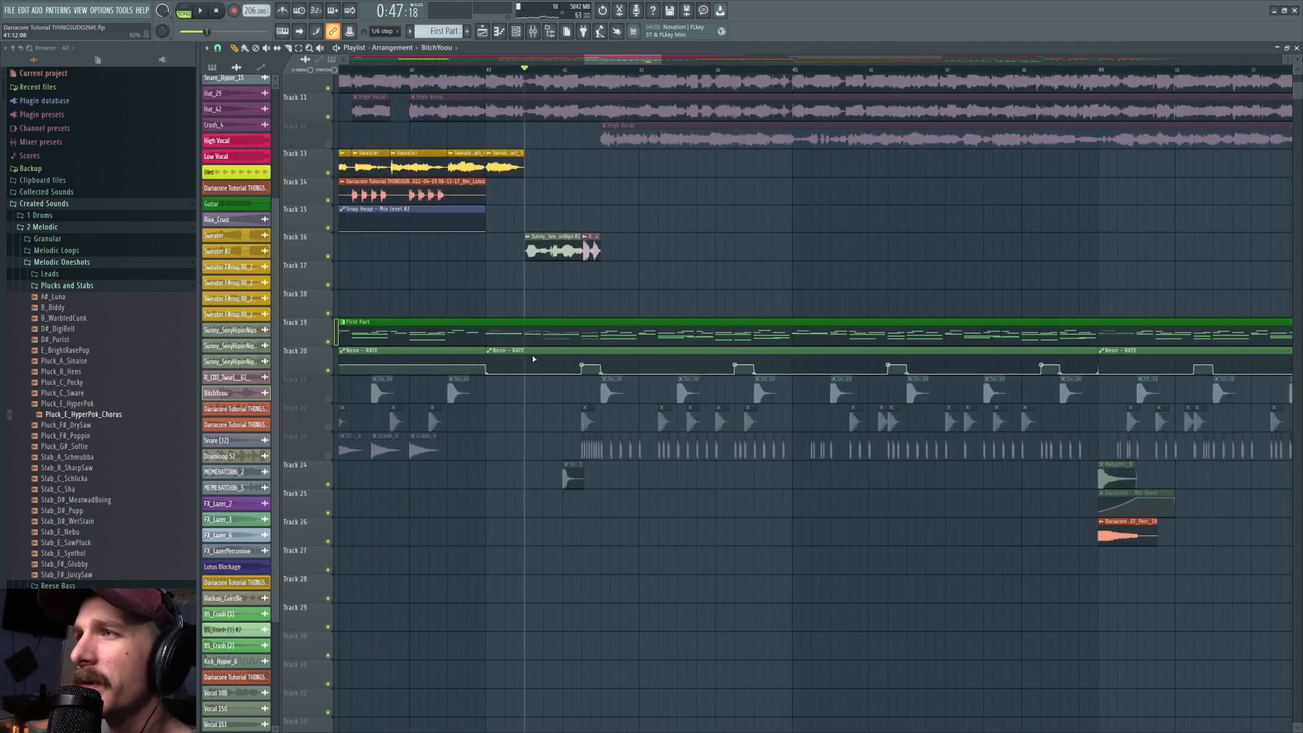
# Play the track 16 samples together with the First Part synths from bar 40
pyautogui.click(410, 70)
pyautogui.press('space')
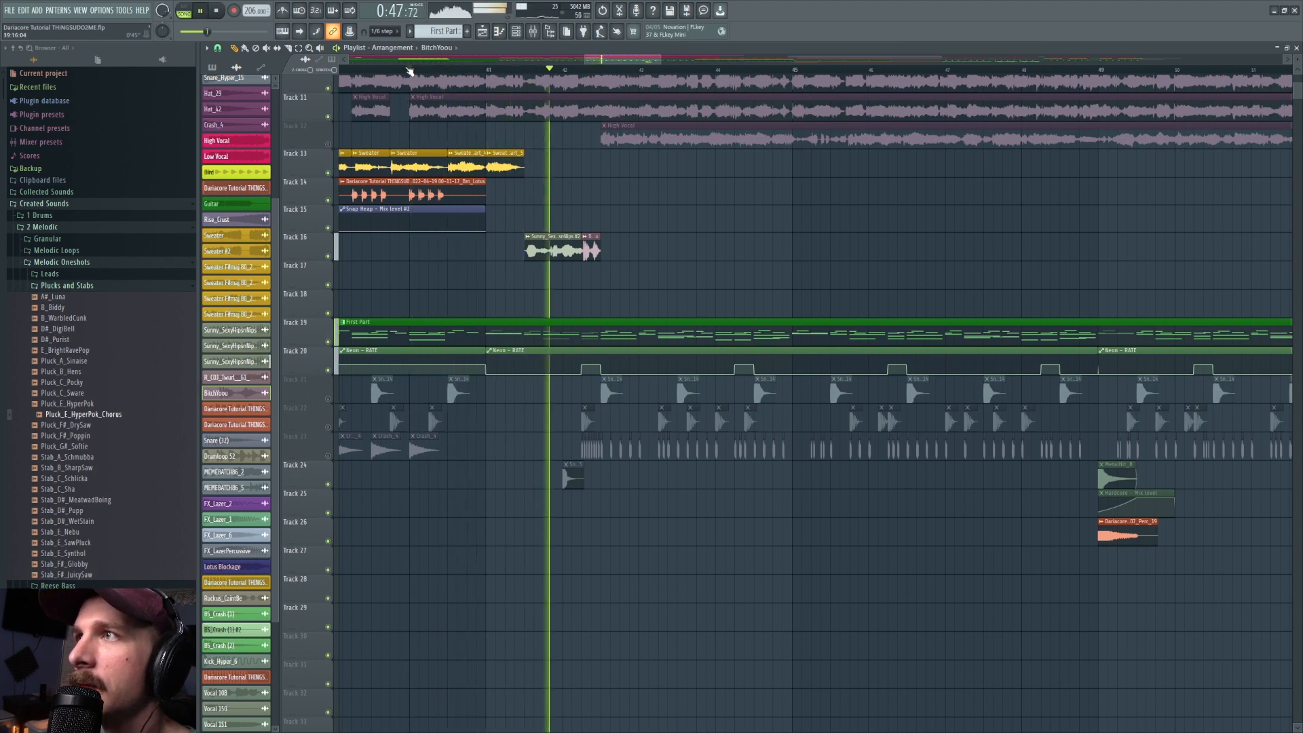
pyautogui.press('space')
# Bring back the drums on tracks 21 to 23 and the High Vocal on track 12, playing from just after bar 42
pyautogui.rightClick(329, 427)
pyautogui.rightClick(329, 427)
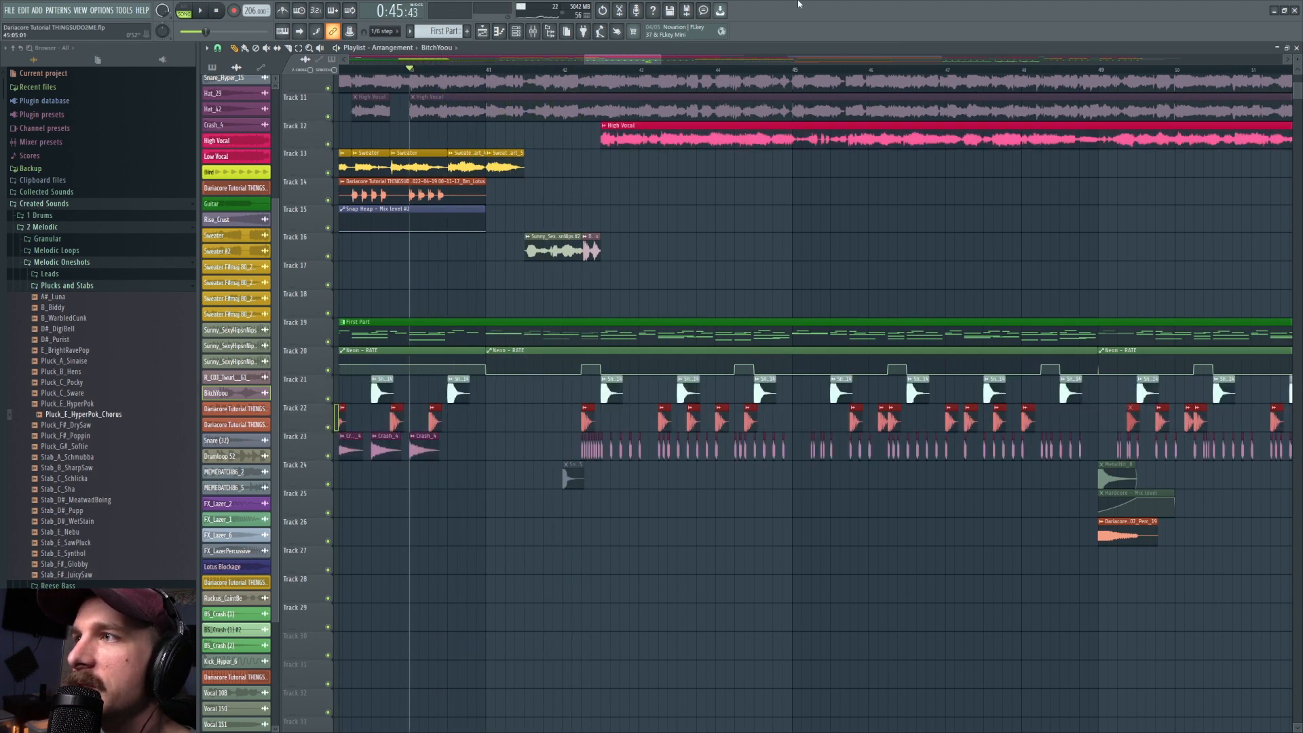
pyautogui.click(581, 66)
pyautogui.press('space')
pyautogui.press('space')
# Isolate and play the kicks and hats on tracks 22 and 23, adding the snares on track 21 during playback
pyautogui.scroll(4, 620, 85)
pyautogui.rightClick(329, 455)
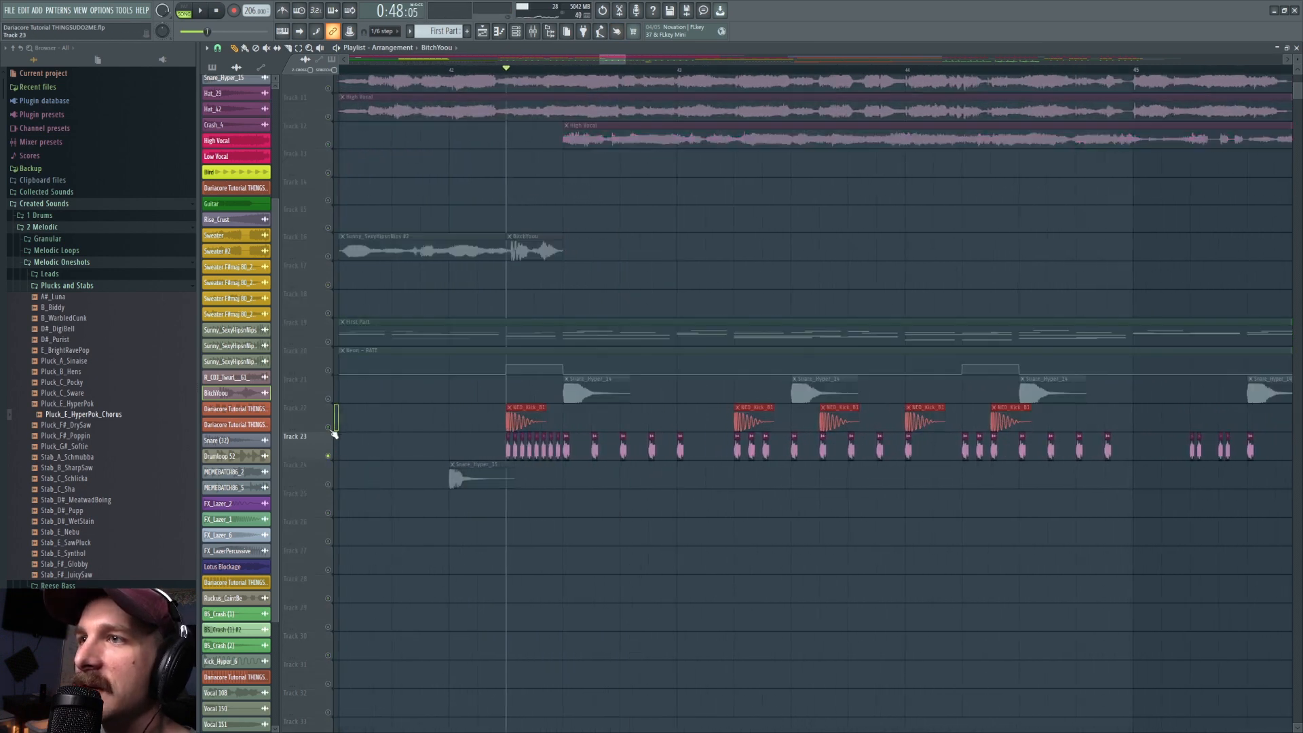
pyautogui.click(329, 427)
pyautogui.press('space')
pyautogui.scroll(-3, 621, 67)
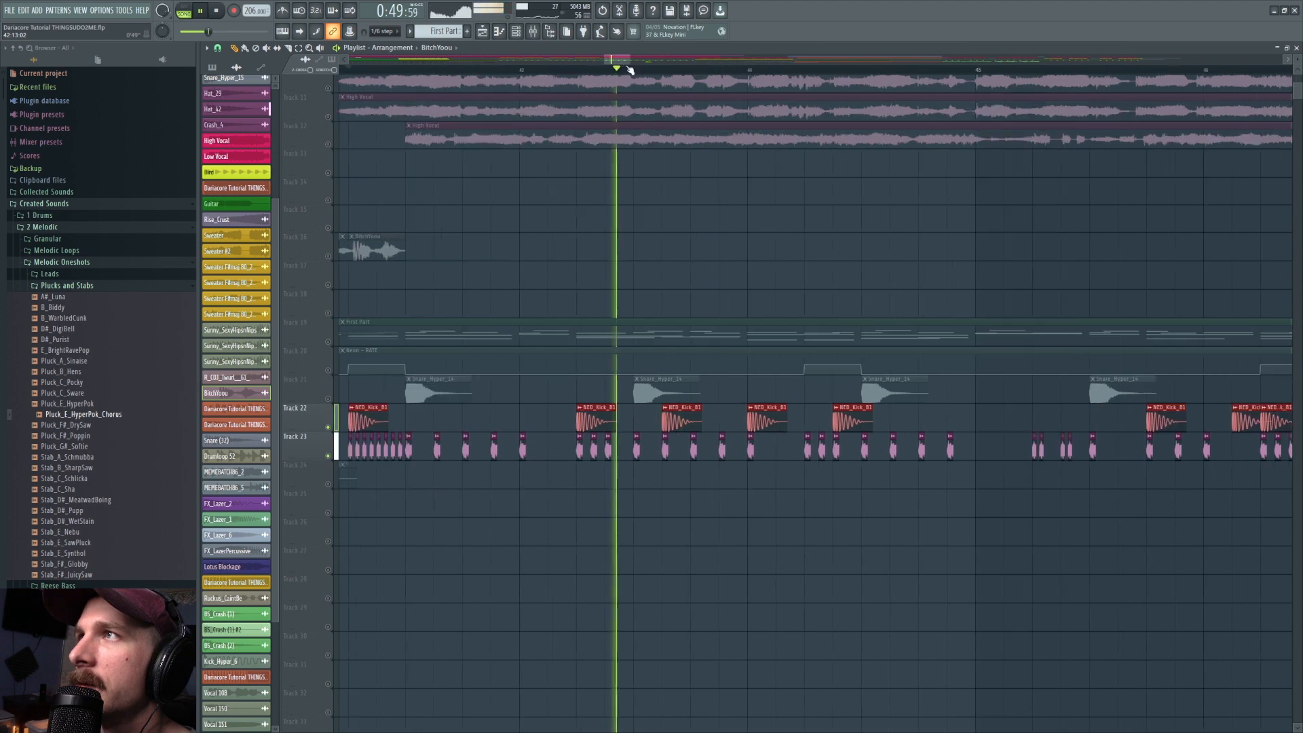
pyautogui.scroll(-3, 638, 73)
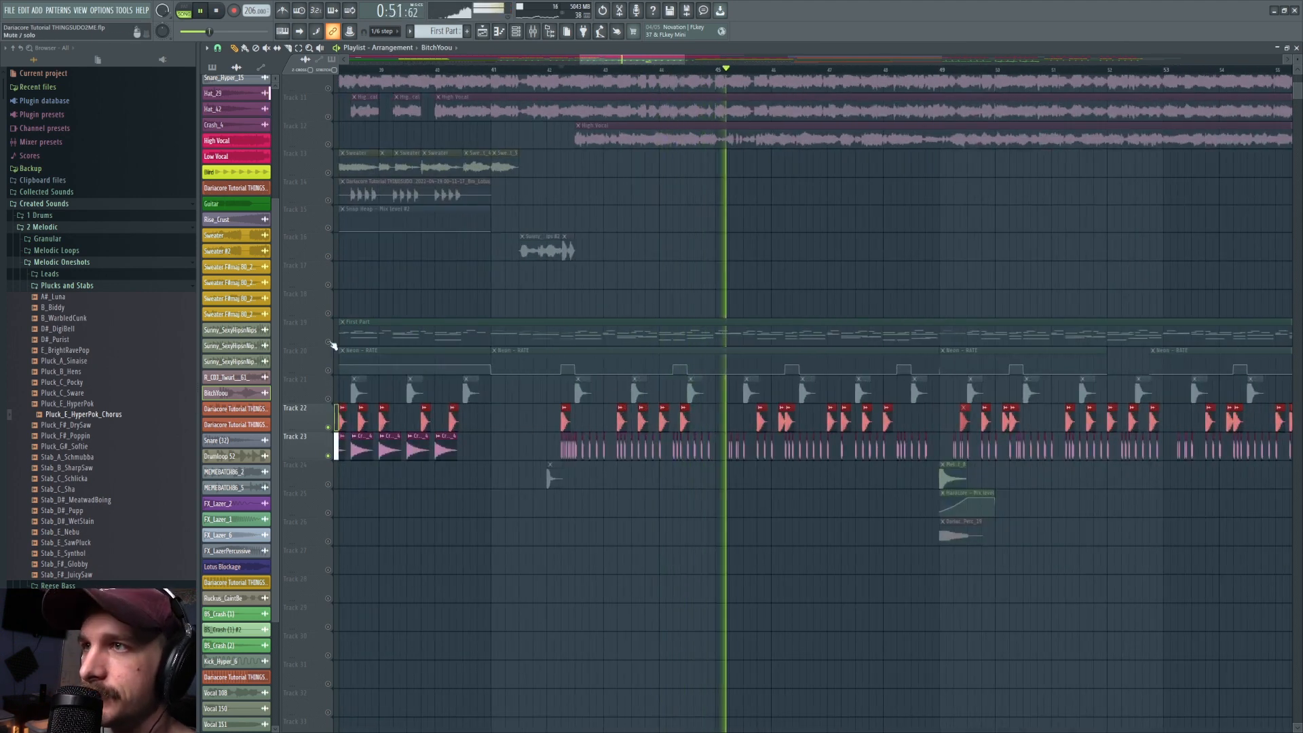
pyautogui.click(329, 399)
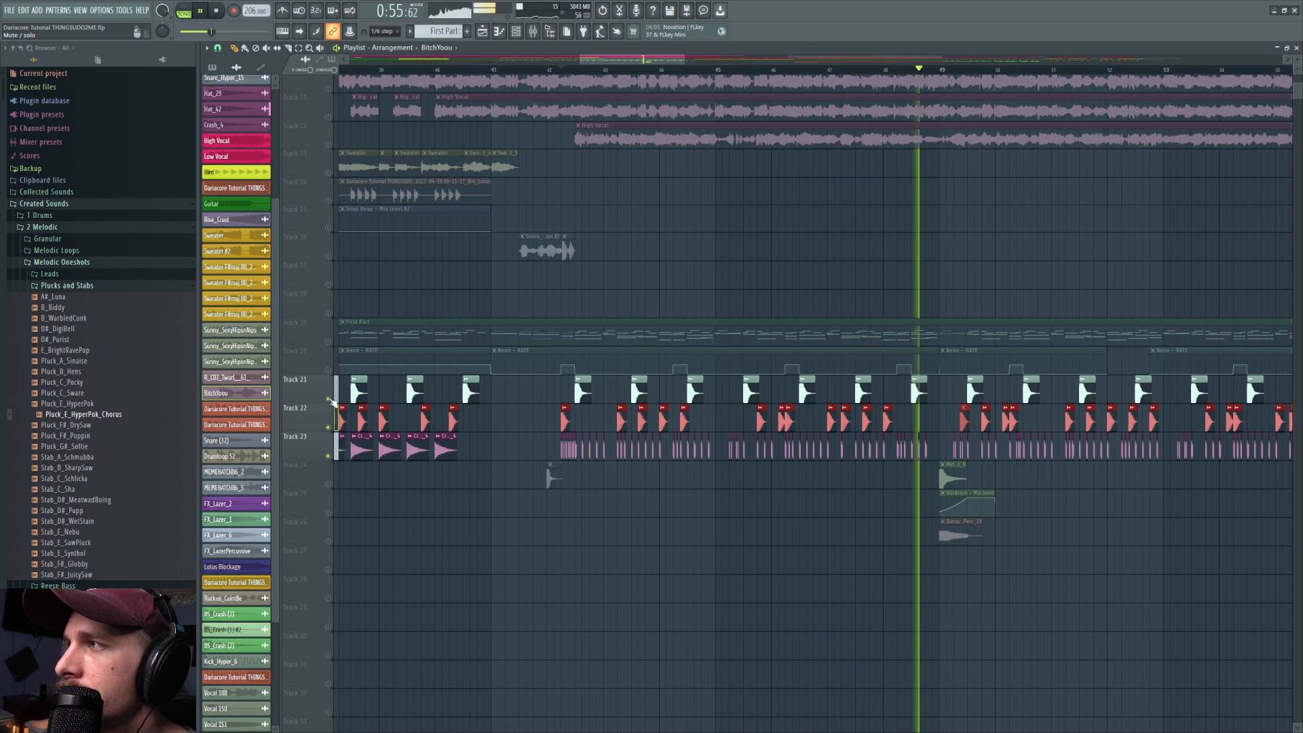
pyautogui.press('space')
# Isolate the First Part synths and Neon - RATE automation on tracks 19 and 20, and play them with the track 23 hats
pyautogui.rightClick(328, 342)
pyautogui.click(328, 371)
pyautogui.scroll(2, 593, 73)
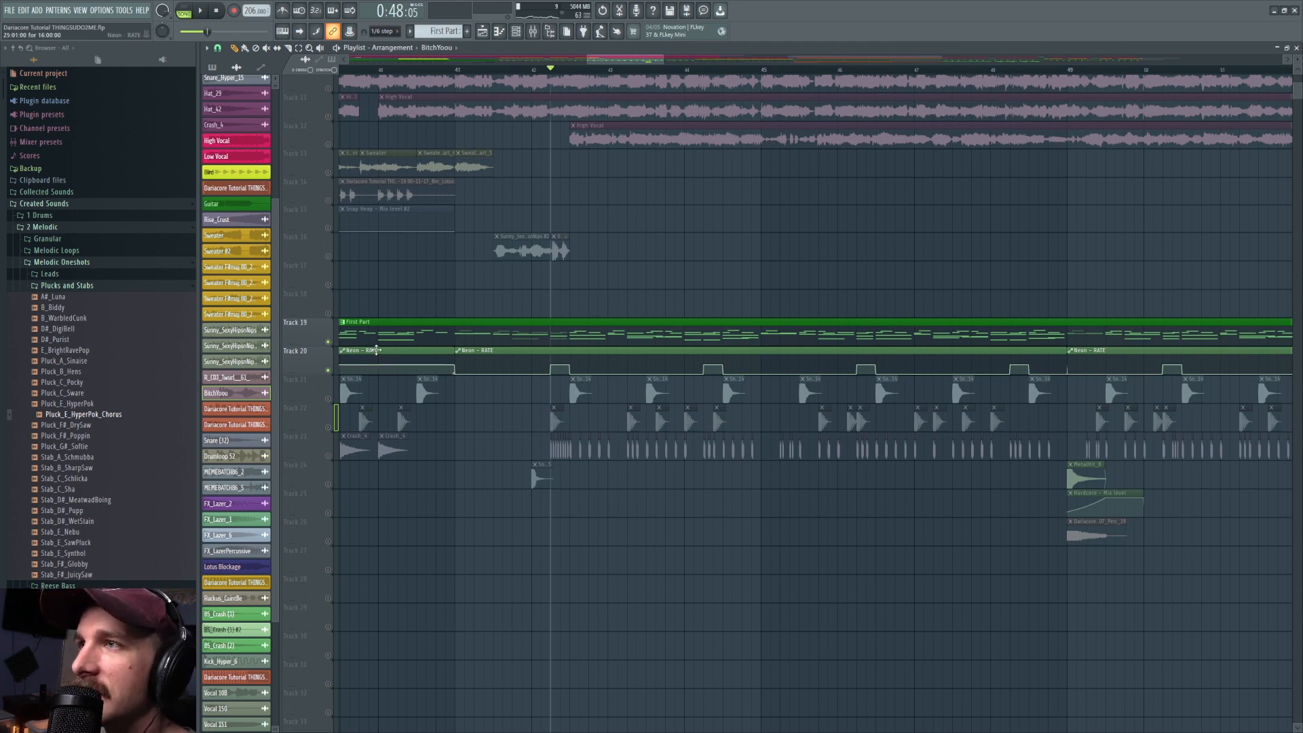
pyautogui.click(329, 457)
pyautogui.press('space')
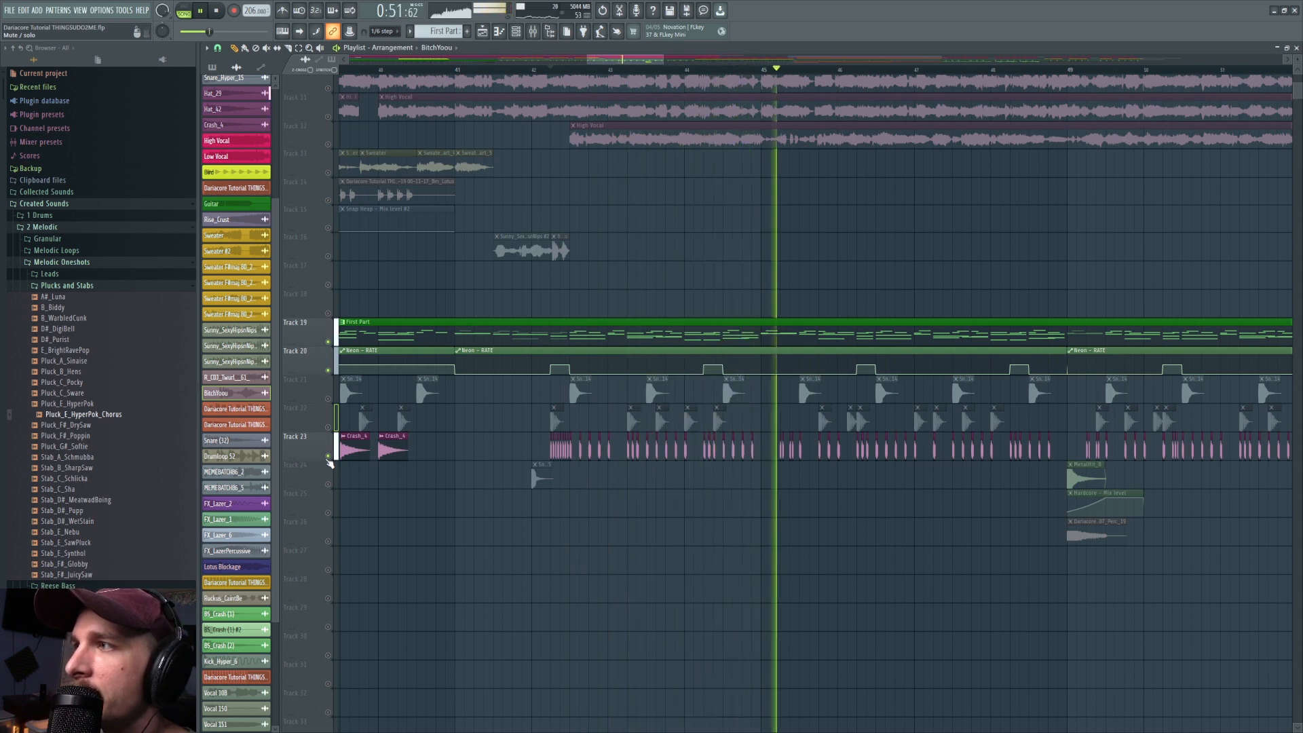
pyautogui.press('space')
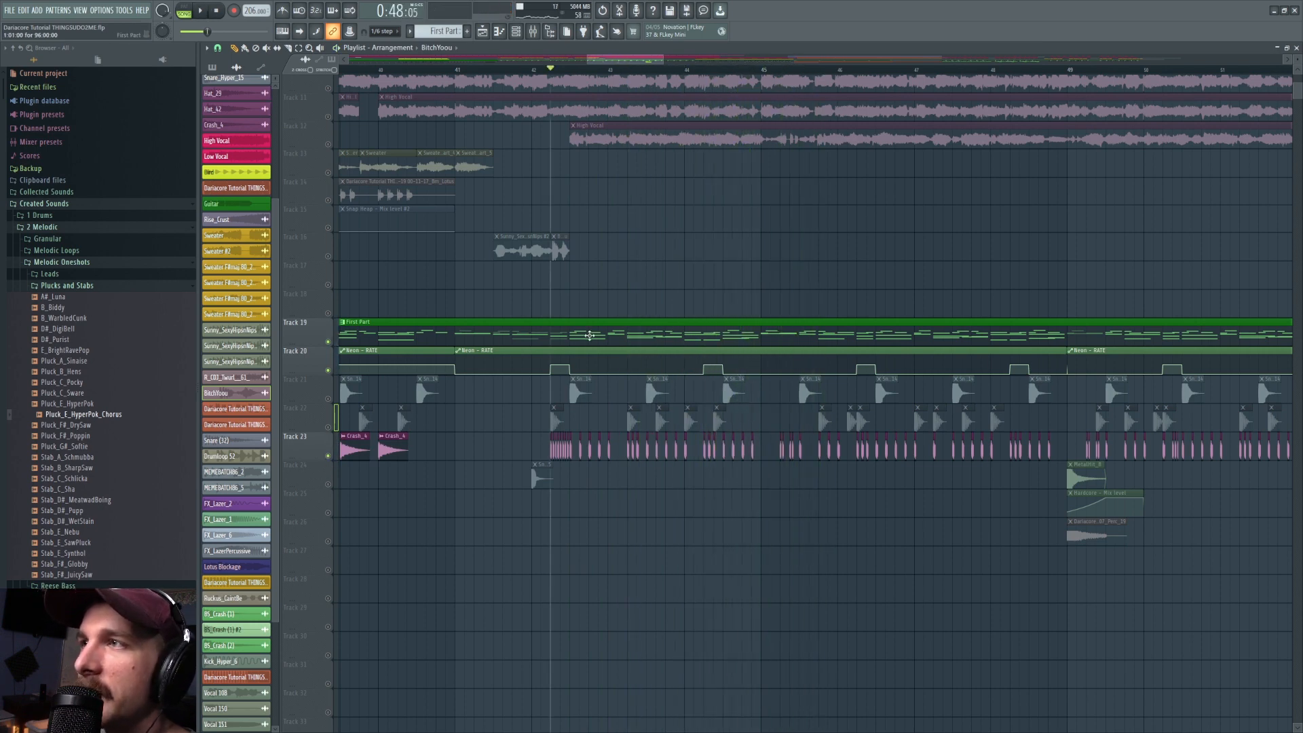
# Solo the High Vocal on track 12 and play it from just after bar 42
pyautogui.keyDown('ctrl'); pyautogui.click(328, 144); pyautogui.keyUp('ctrl')
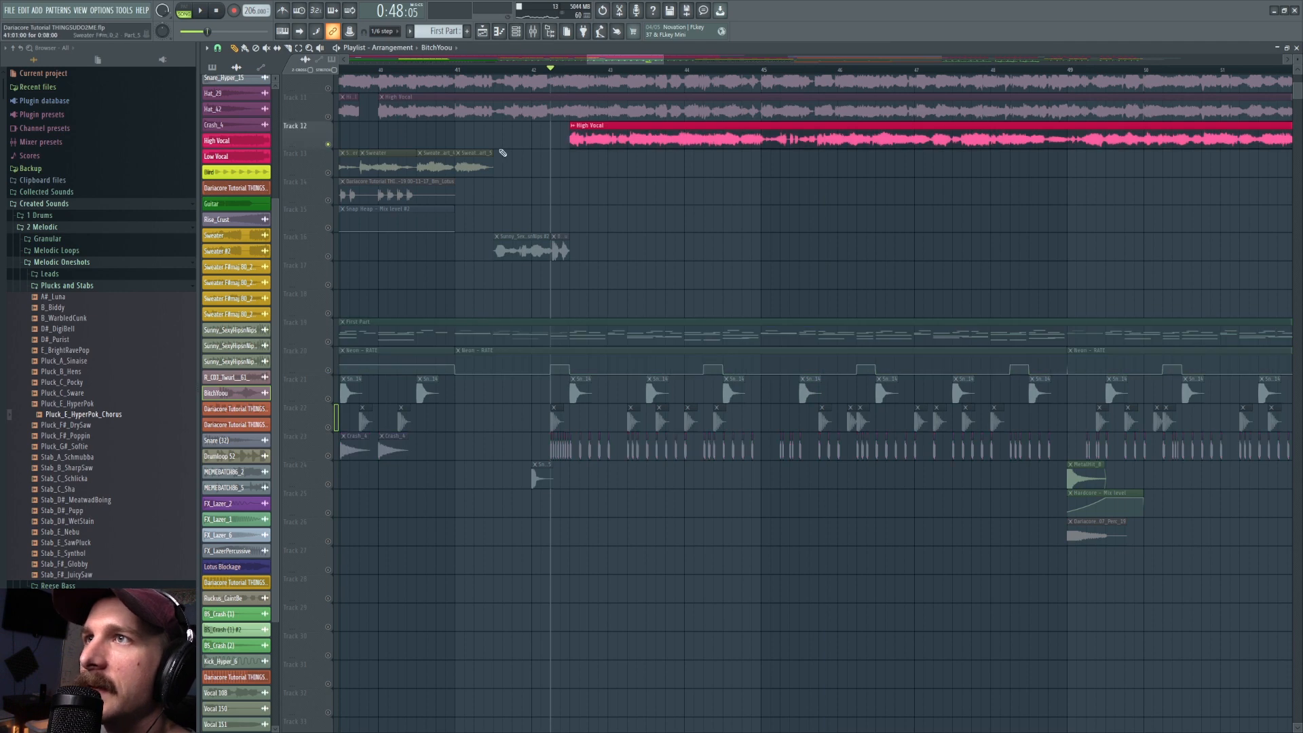
pyautogui.hscroll(2, 591, 72)
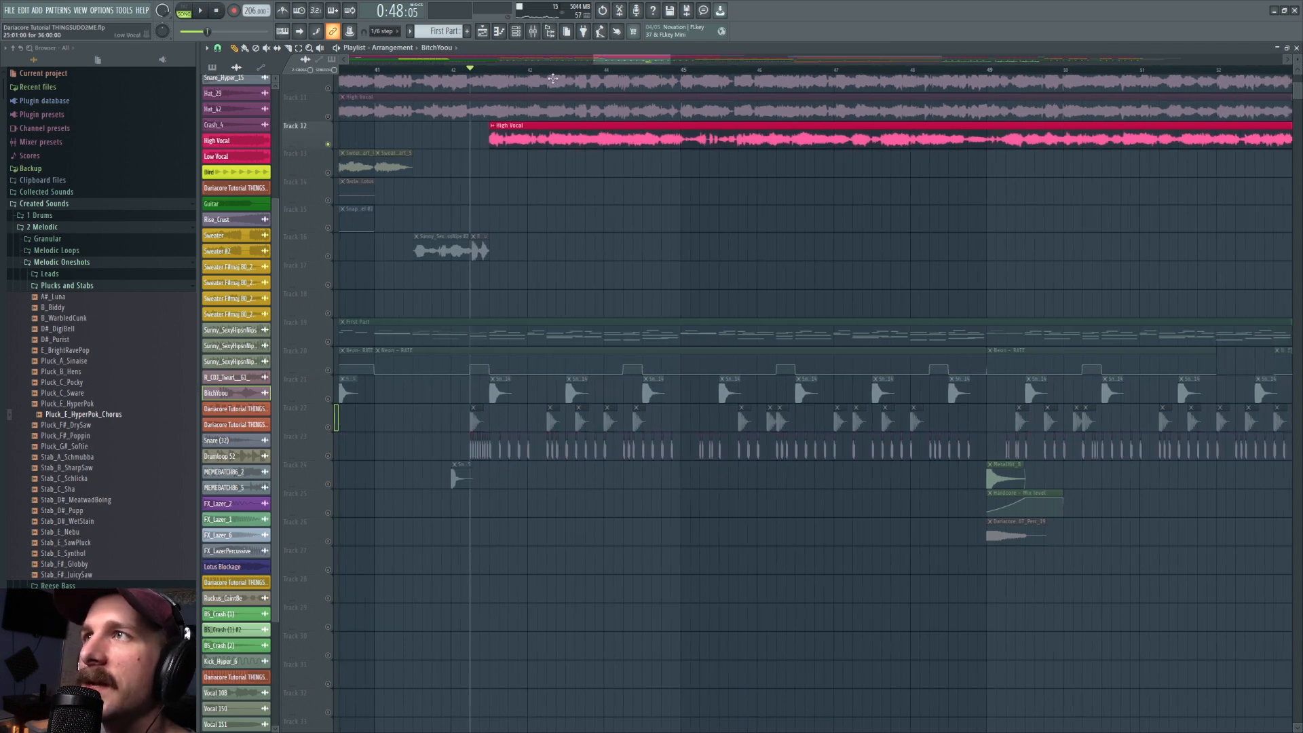
pyautogui.press('space')
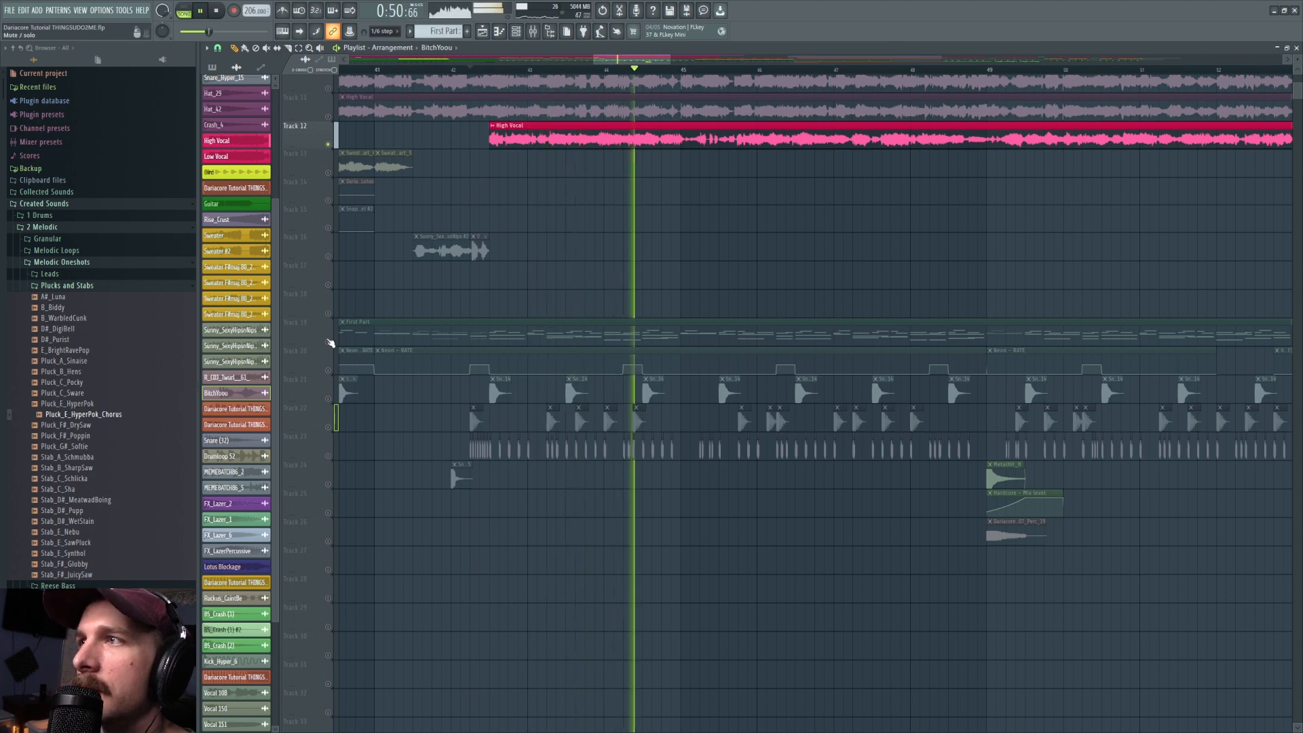
pyautogui.press('space')
# Solo the First Part pattern on track 19 and unmute its Neon - RATE automation on track 20
pyautogui.keyDown('ctrl'); pyautogui.click(328, 342); pyautogui.keyUp('ctrl')
pyautogui.scroll(2, 527, 72)
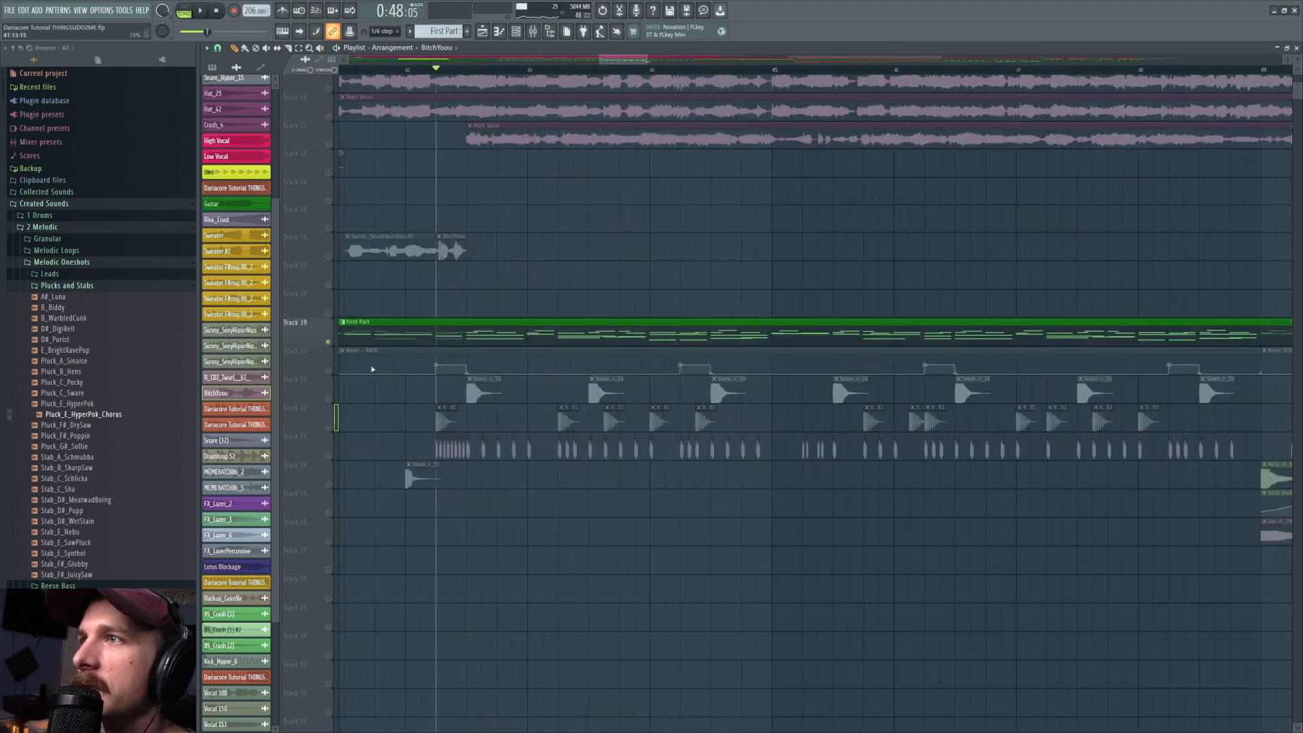
pyautogui.click(329, 372)
# Examine the Pluck_E_HyperPok_Chorus and D_Fake notes of First Part in the piano roll around bar 41
pyautogui.doubleClick(435, 333)
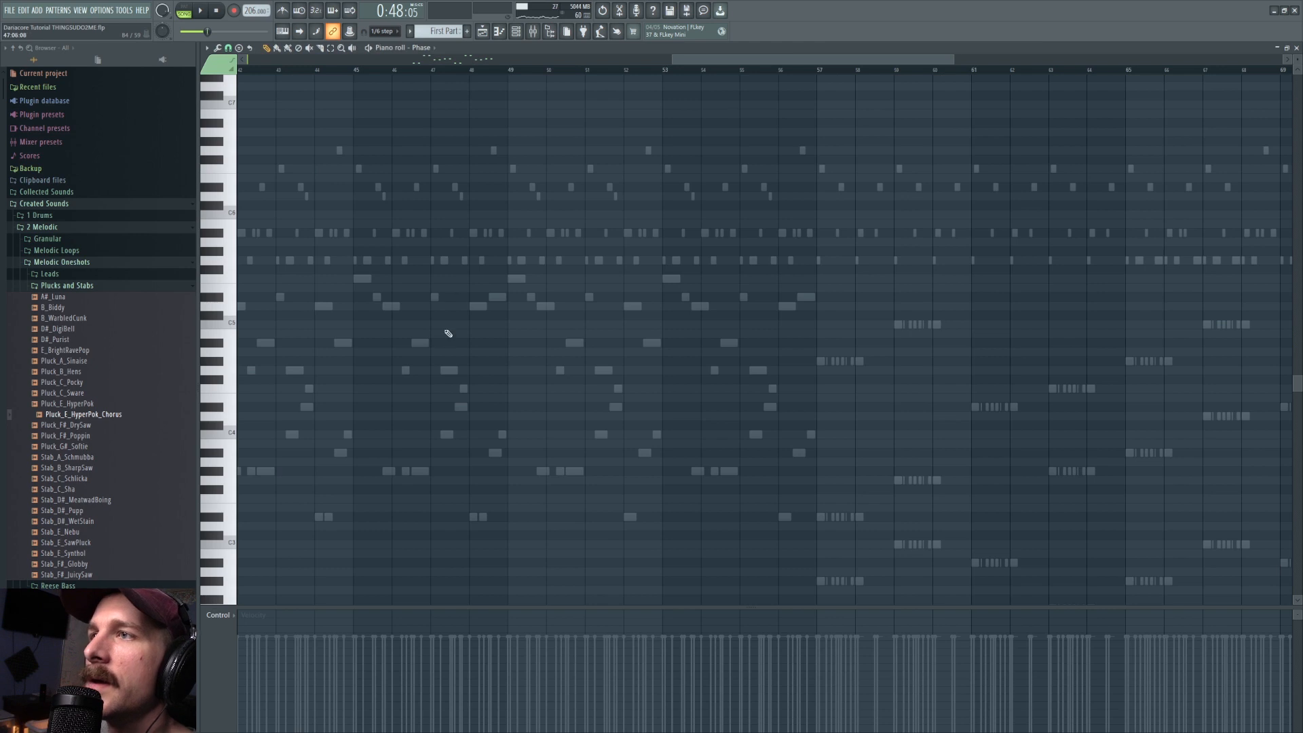
pyautogui.moveTo(723, 65); pyautogui.dragTo(687, 65)
pyautogui.doubleClick(348, 278)
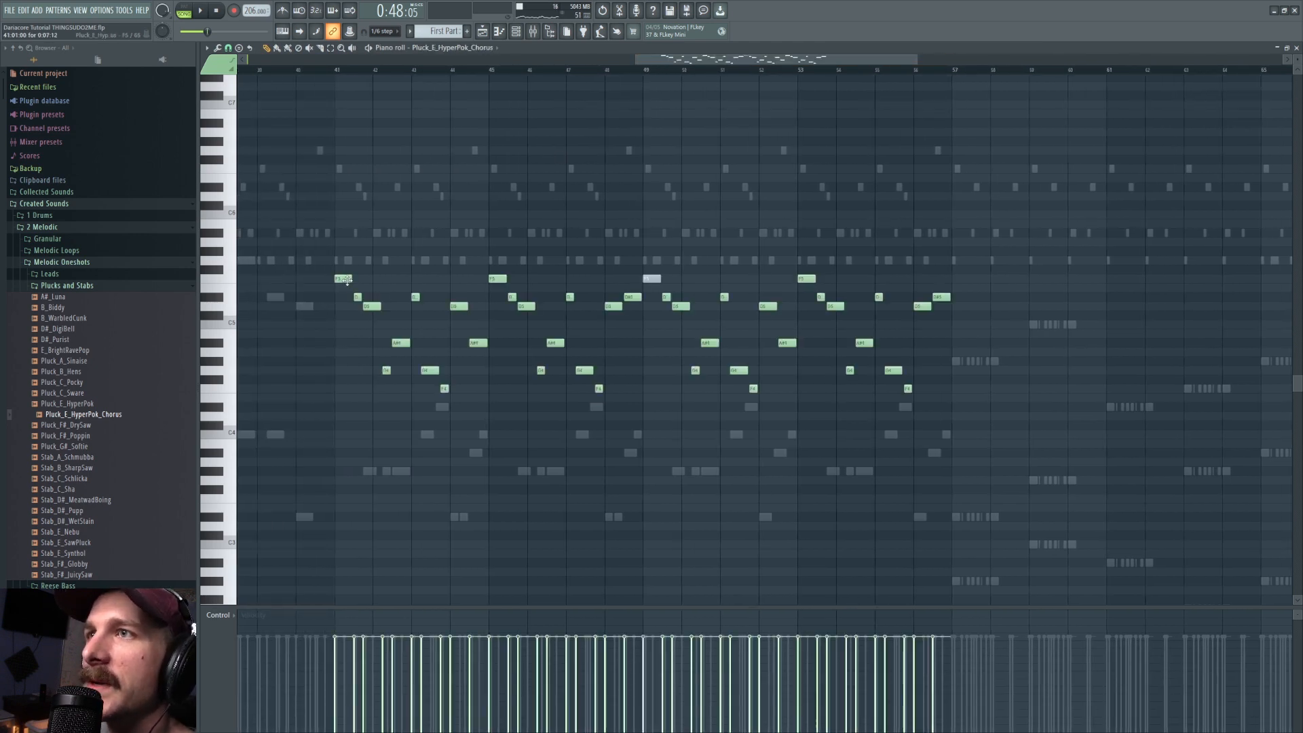
pyautogui.doubleClick(349, 260)
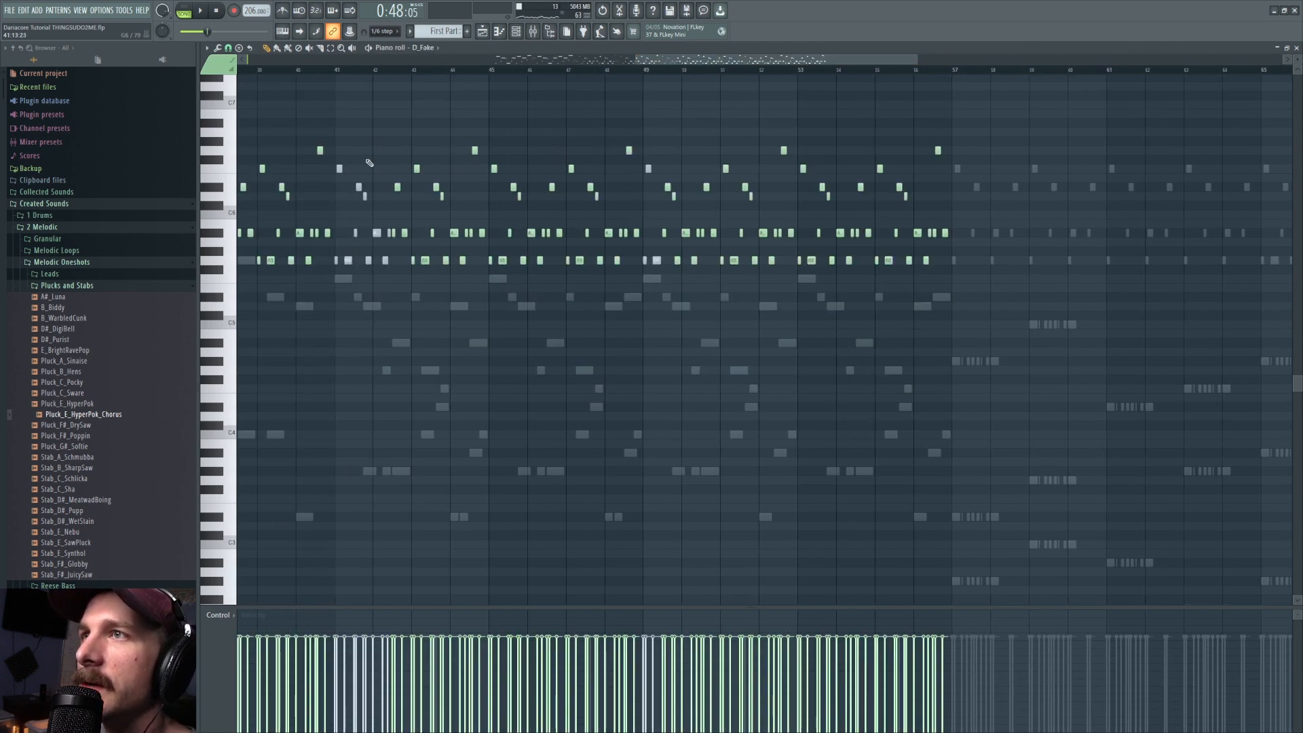
pyautogui.doubleClick(348, 279)
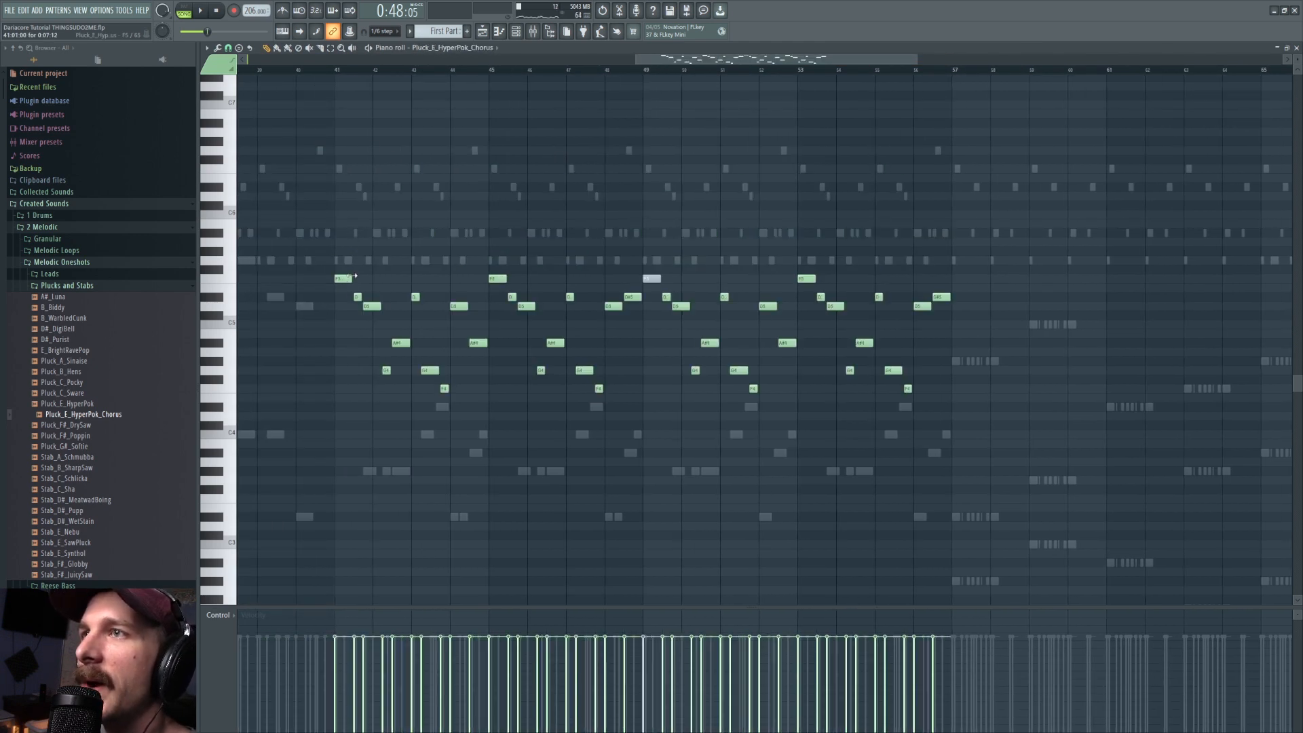
# Return to the playlist and play the isolated First Part synths from bar 41
pyautogui.click(489, 32)
pyautogui.moveTo(400, 71); pyautogui.dragTo(370, 77)
pyautogui.press('space')
pyautogui.press('space')
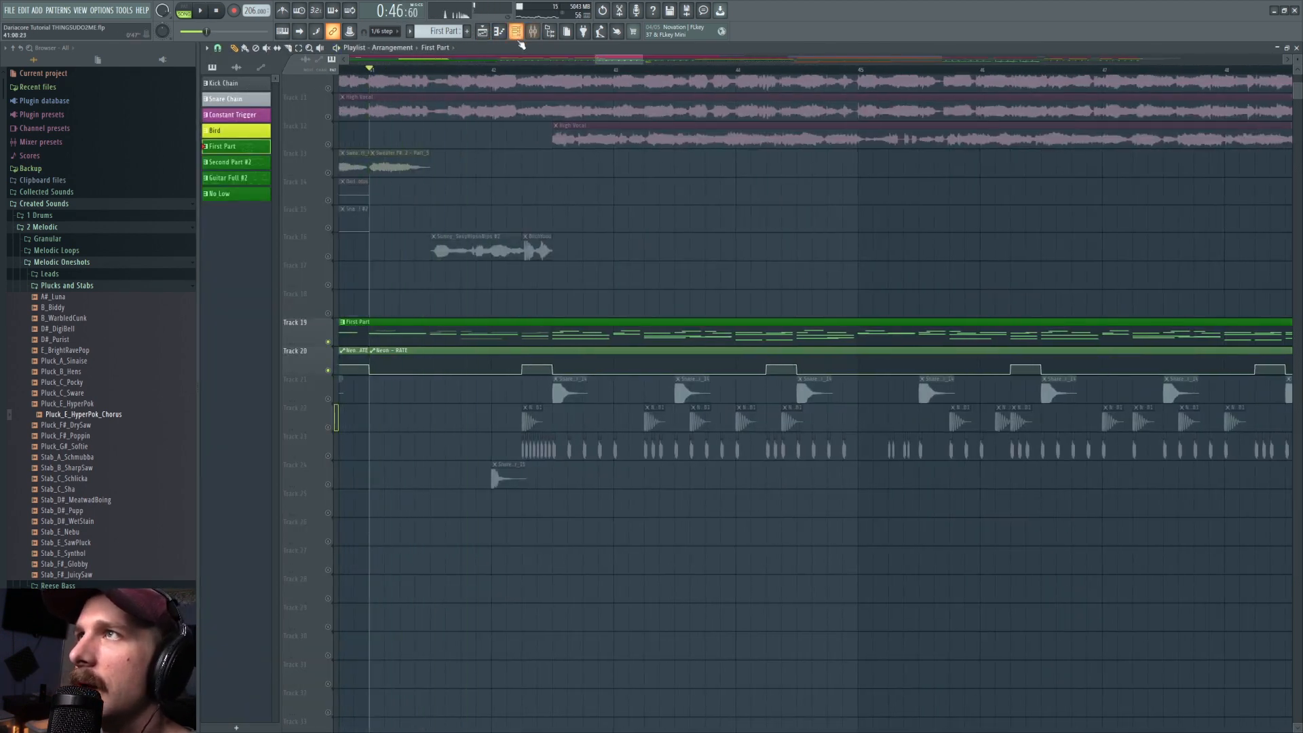
# Open the Pluck_E_HyperPok_Chorus channel from the channel rack and examine its sample waveform and polyphony settings
pyautogui.click(516, 31)
pyautogui.click(563, 611)
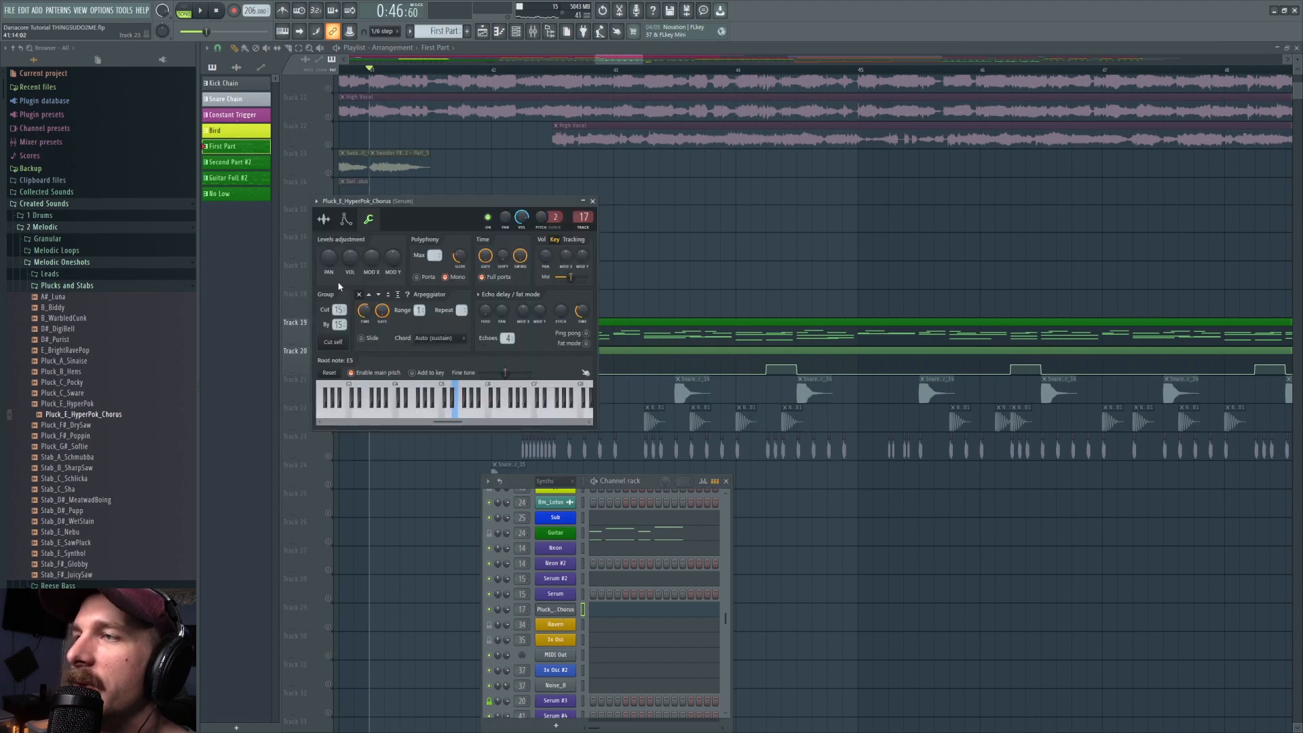
pyautogui.click(324, 218)
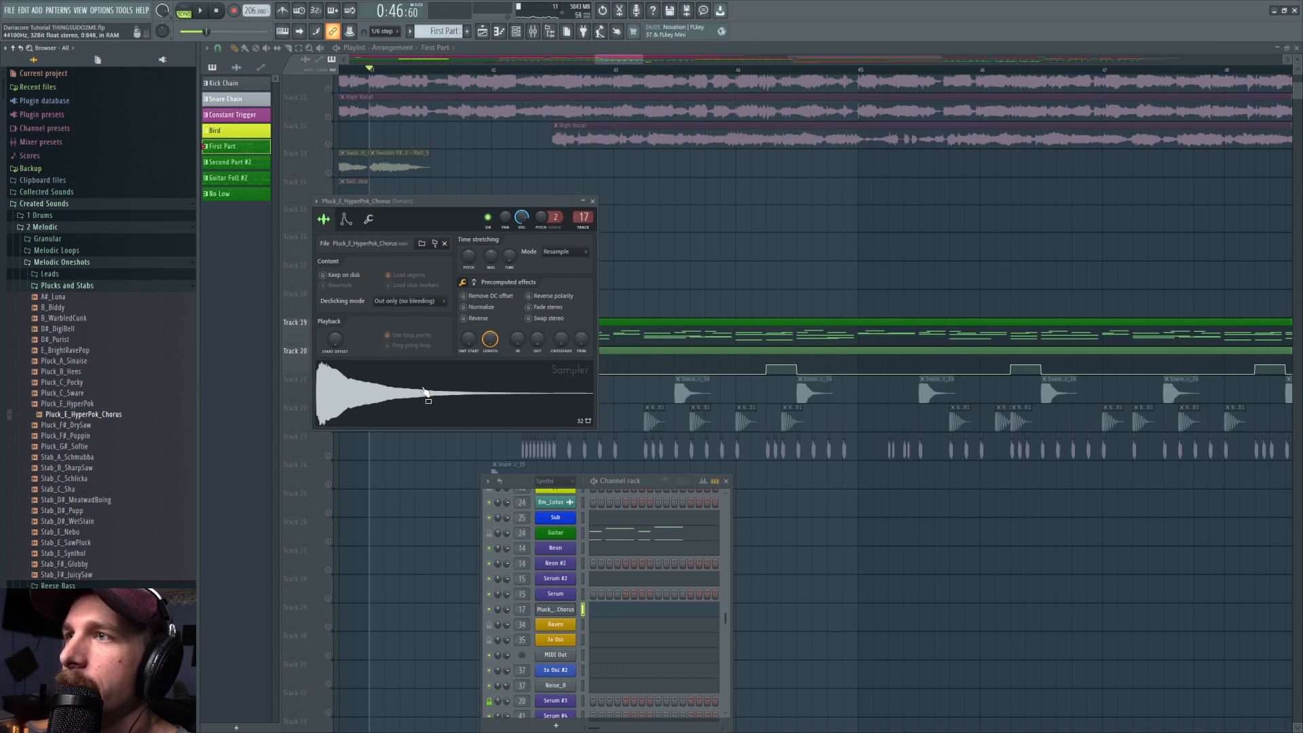
pyautogui.click(369, 219)
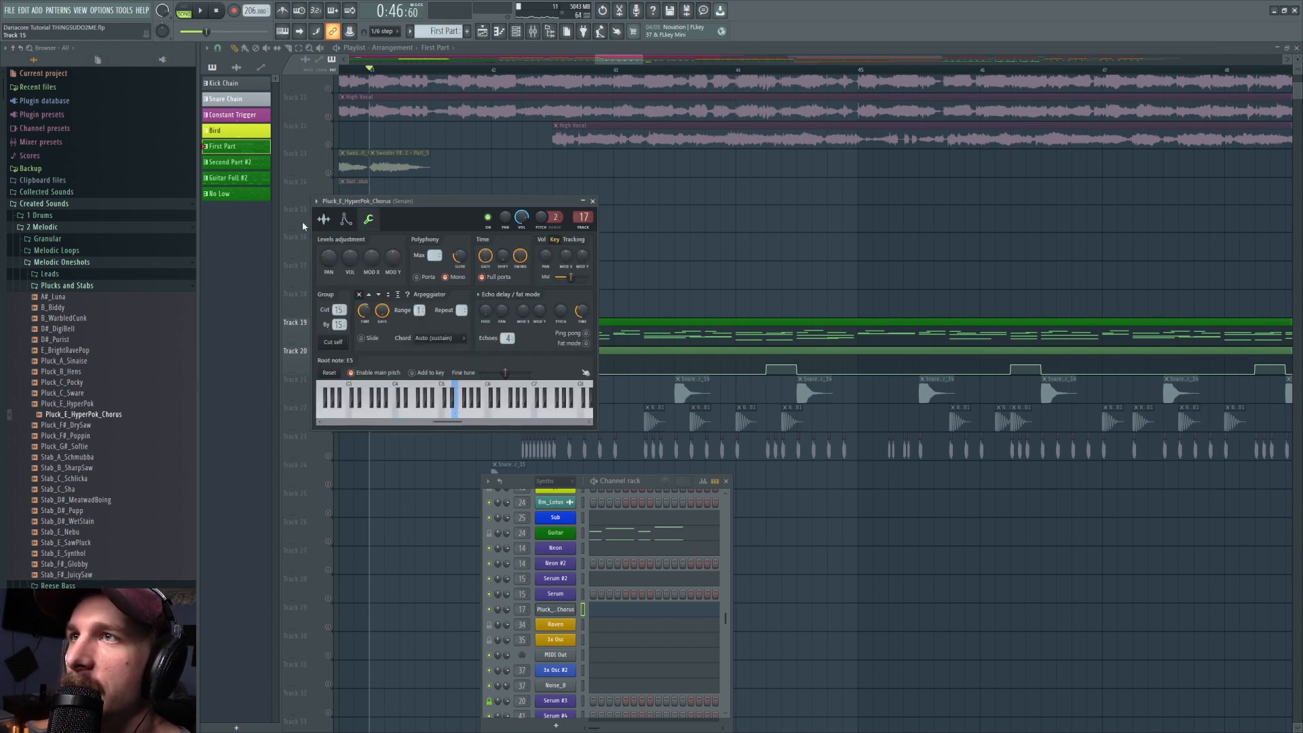
pyautogui.click(324, 218)
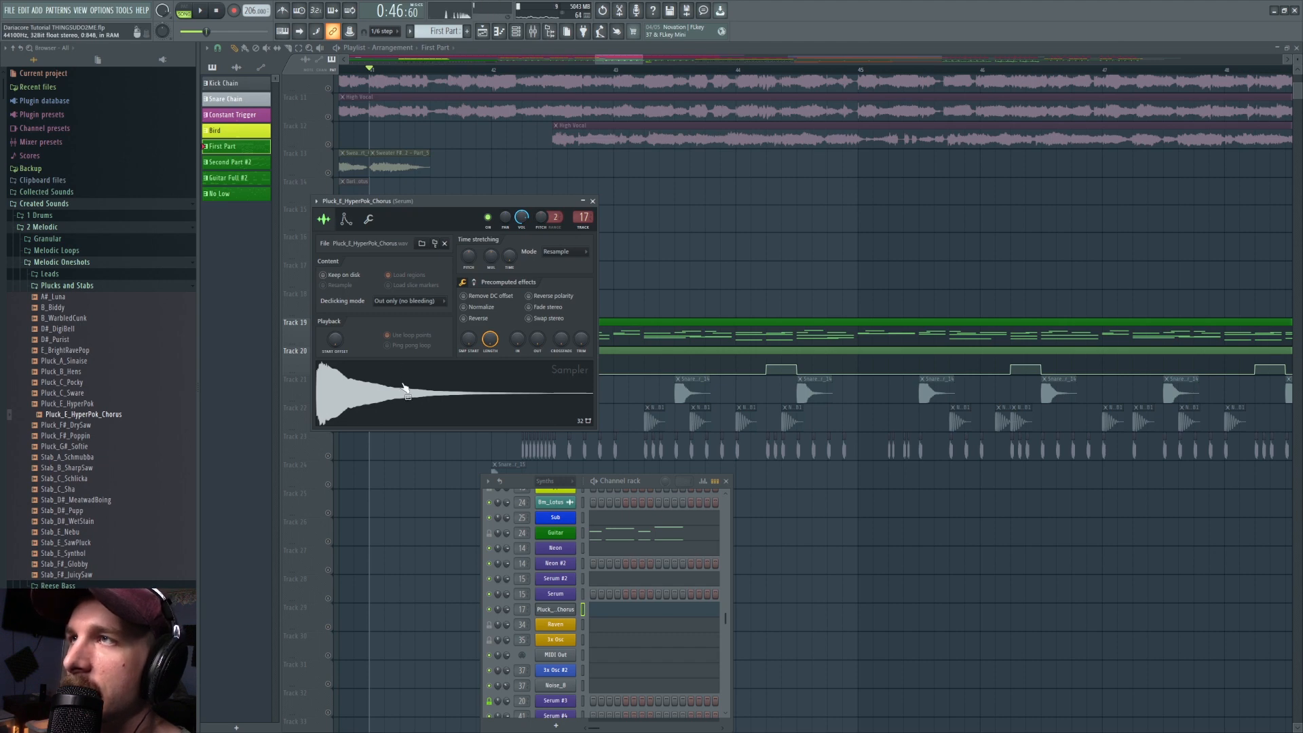
pyautogui.click(368, 219)
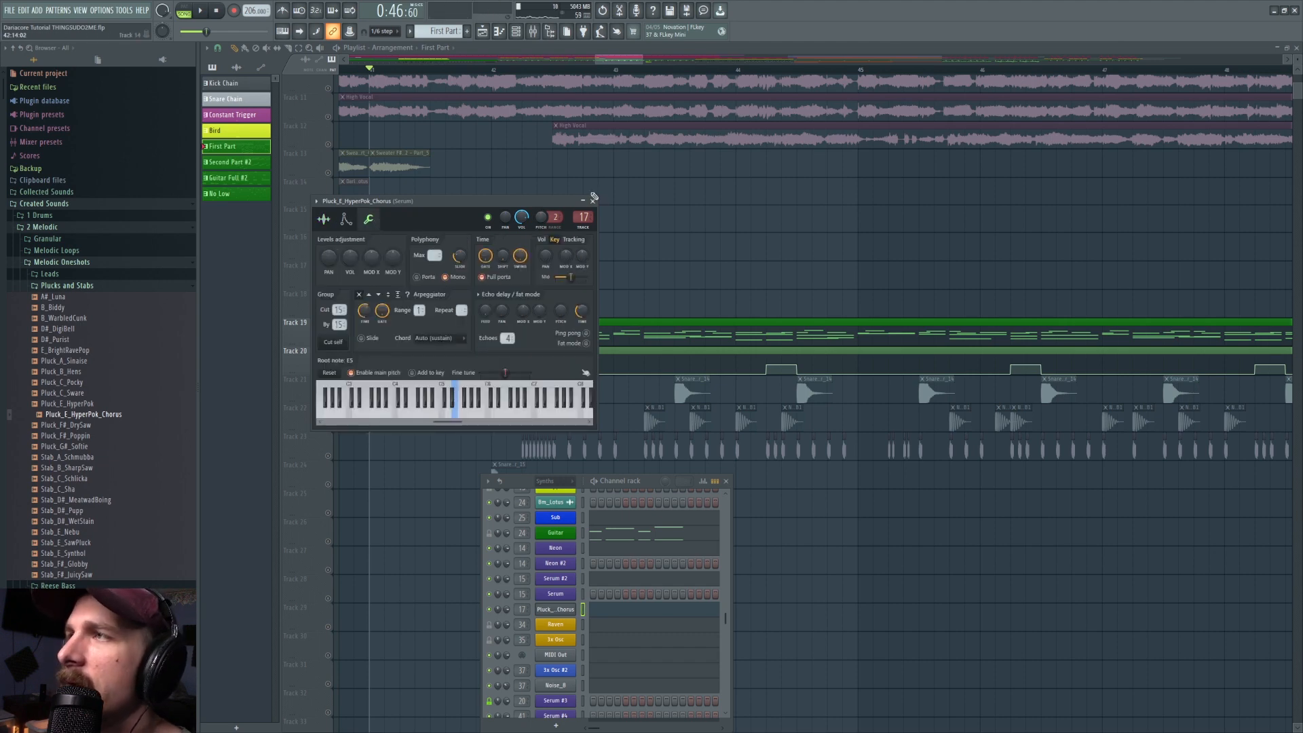
# Review the pluck's volume envelope and its Mod X, Mod Y and Pitch articulators, returning to Volume
pyautogui.click(346, 219)
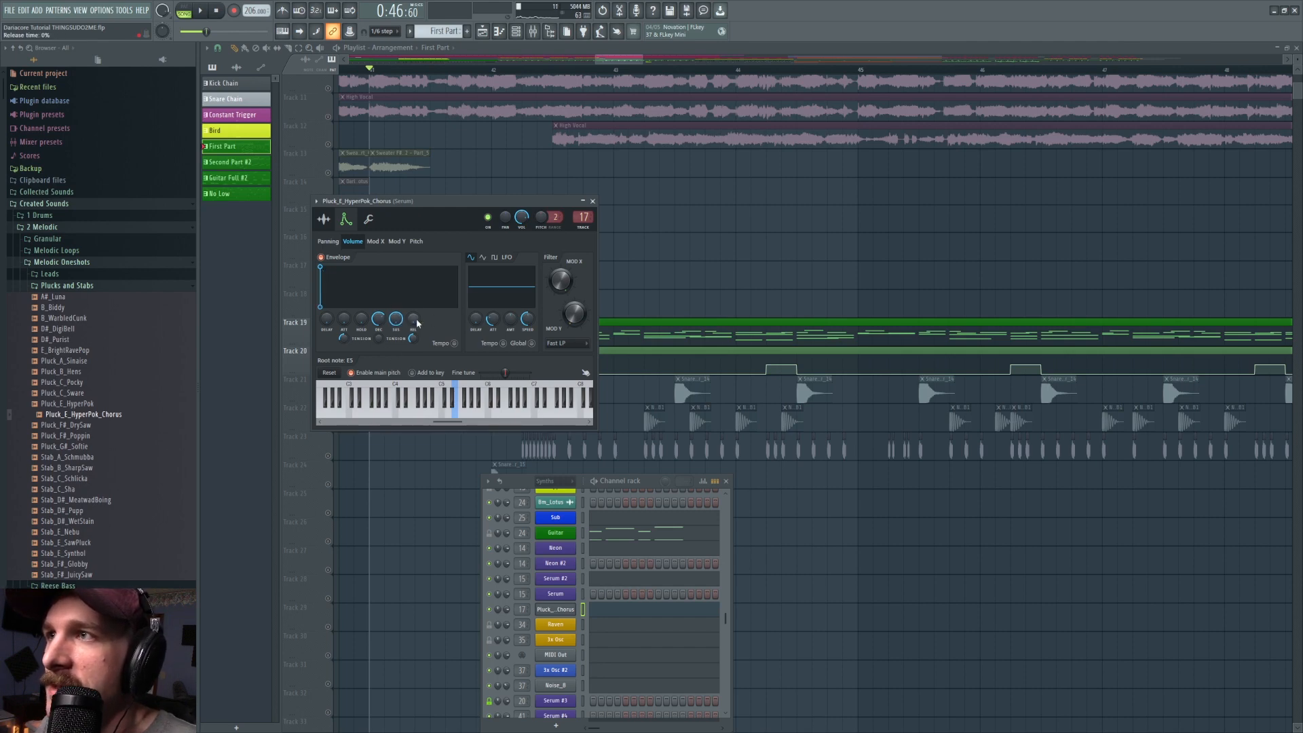
pyautogui.click(381, 241)
pyautogui.click(399, 242)
pyautogui.click(419, 243)
pyautogui.click(357, 242)
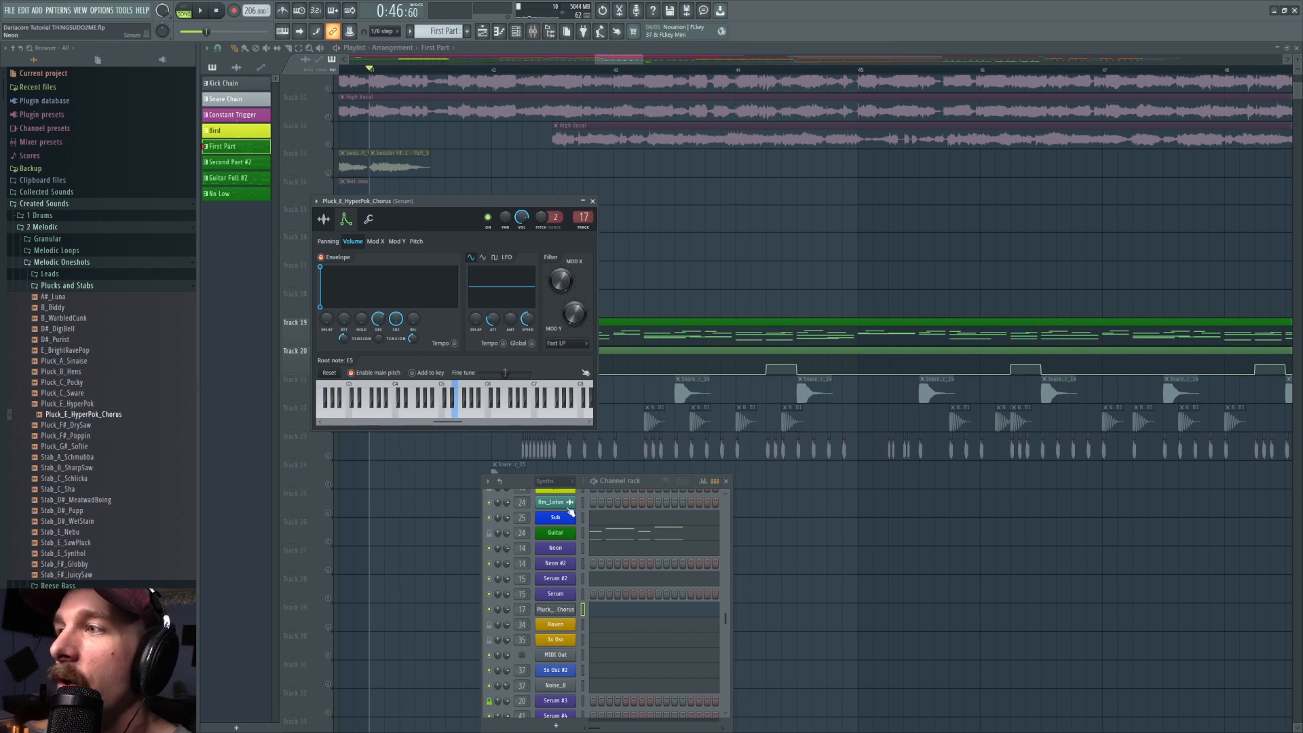
# Look through the channel rack for the other synth layers and open the D_Fake channel
pyautogui.scroll(-5, 573, 556)
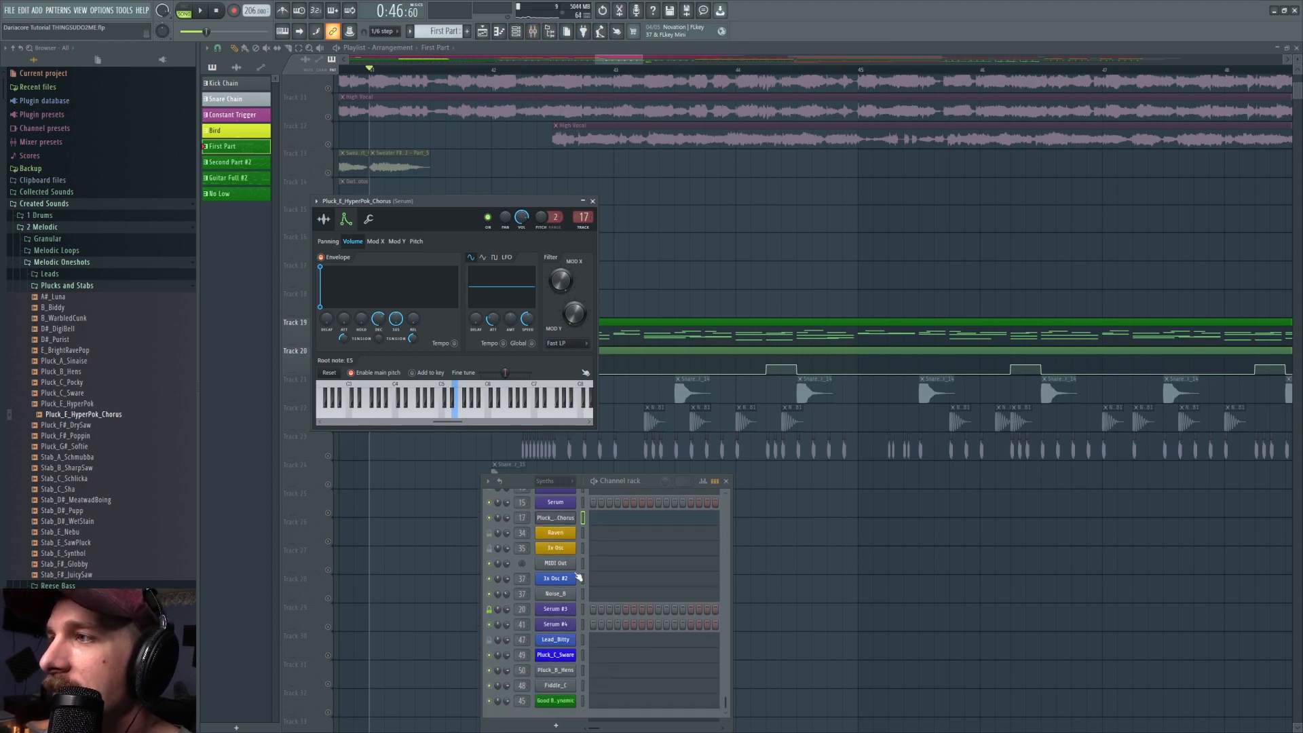
pyautogui.scroll(6, 578, 577)
pyautogui.scroll(1, 569, 545)
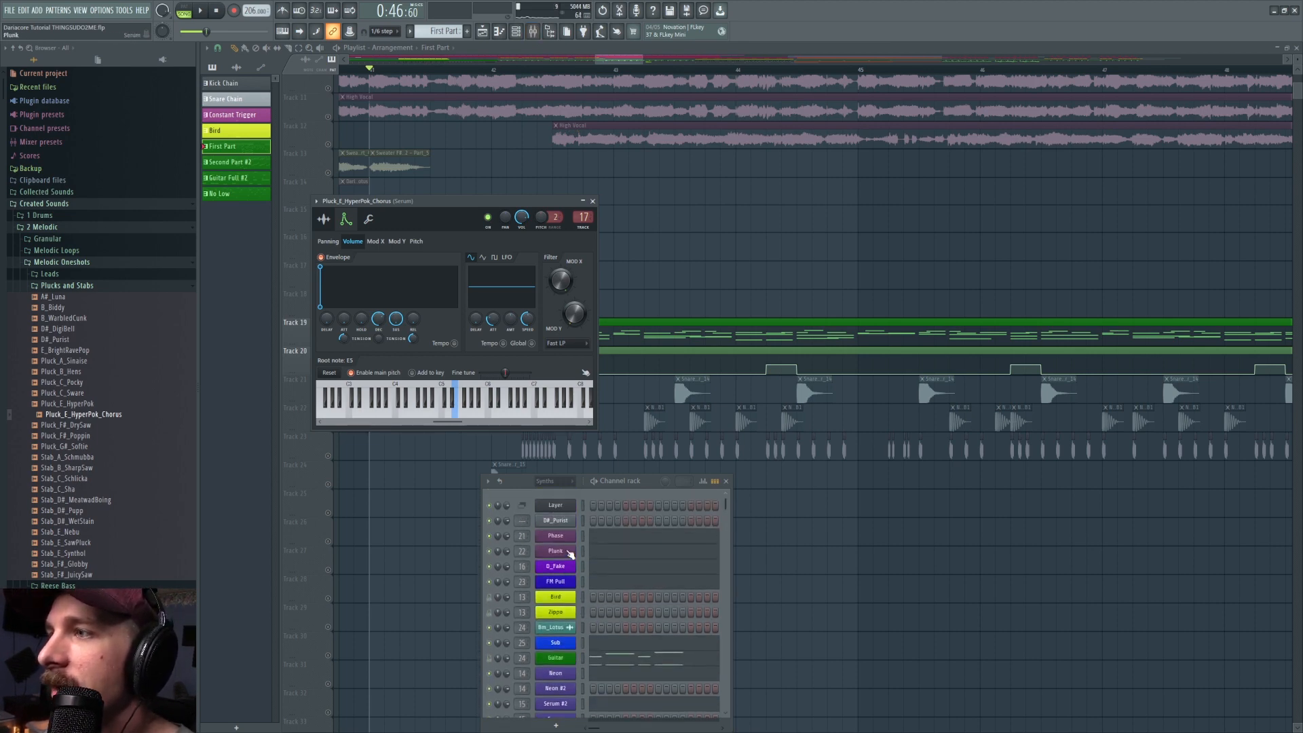
pyautogui.click(561, 567)
# Play the pluck, inspect the OTT compressor on its mixer track 17, and close all open windows
pyautogui.click(240, 114)
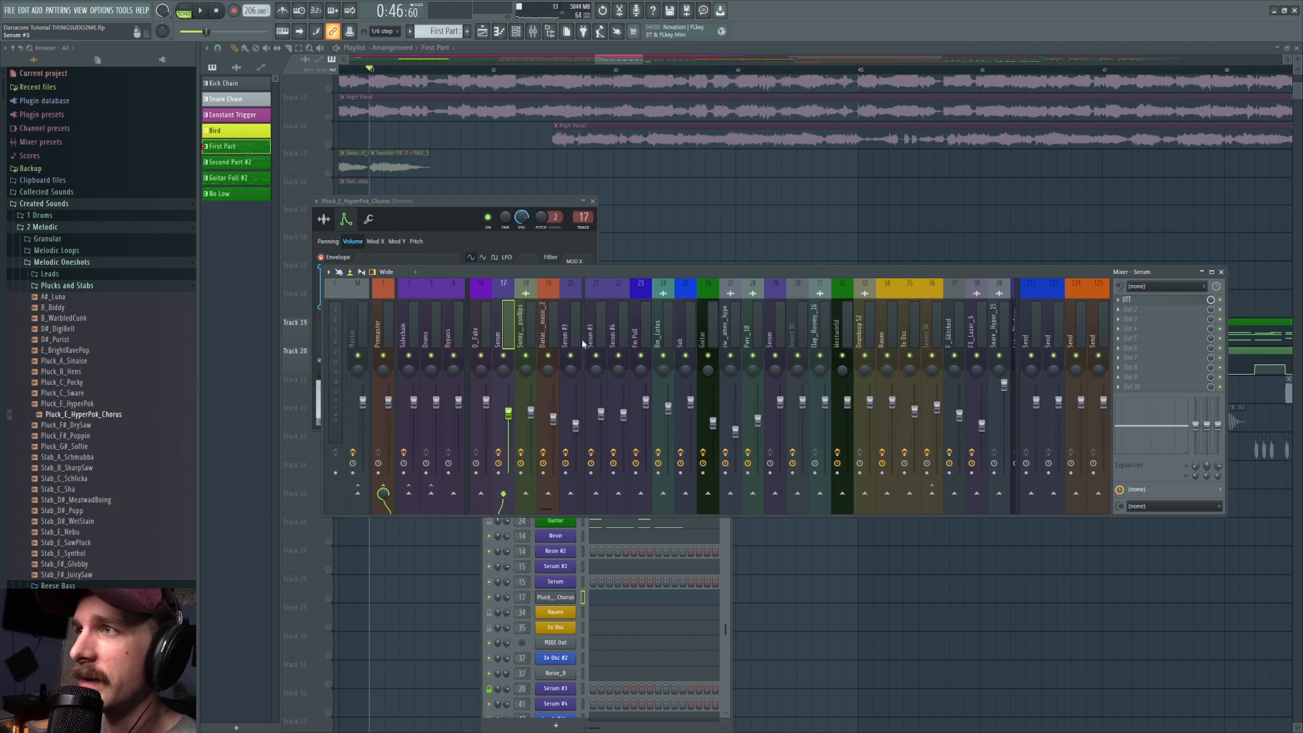
pyautogui.press('space')
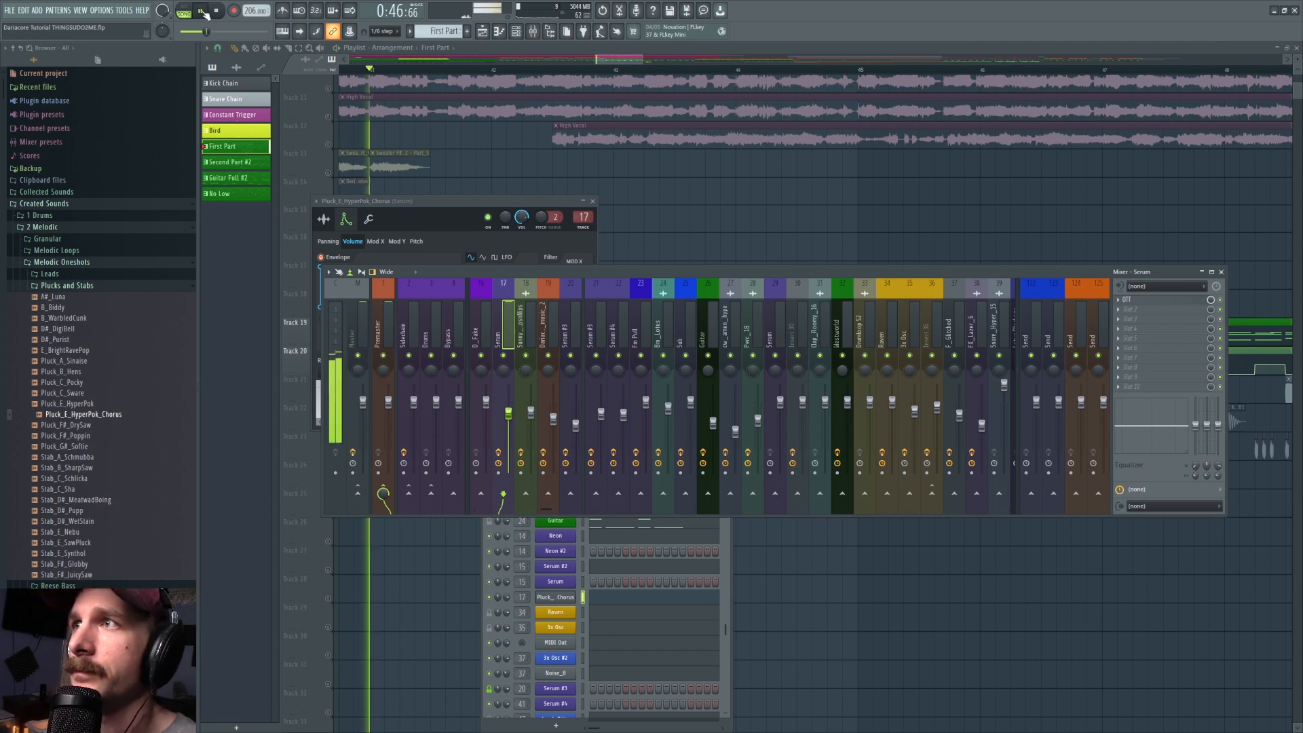
pyautogui.click(1146, 300)
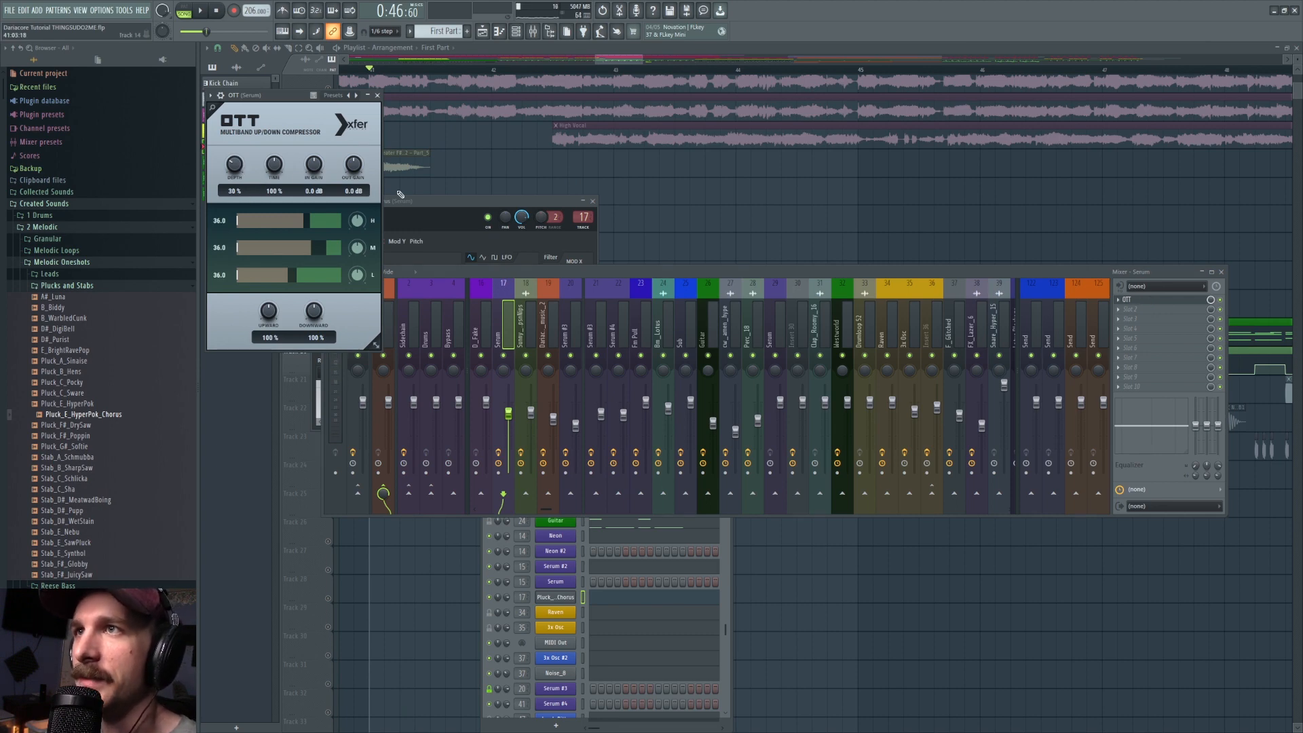
pyautogui.press('F12')
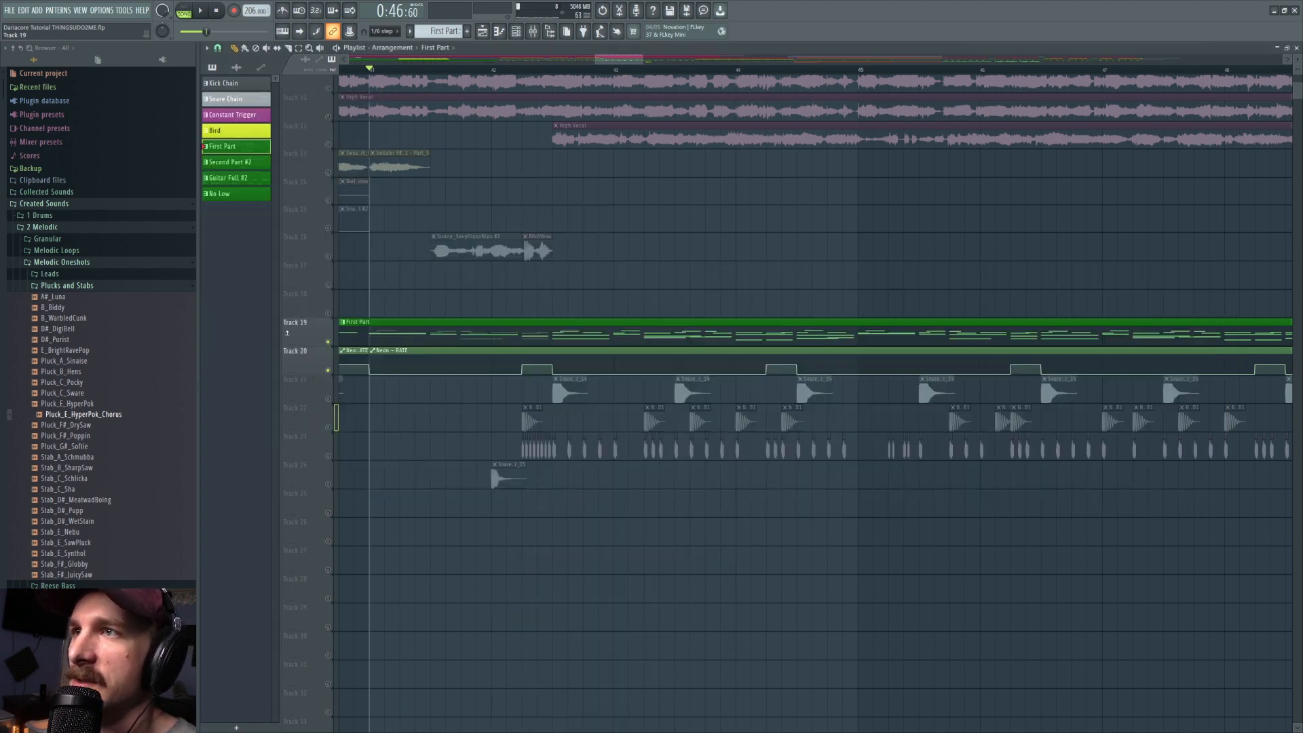
# Play the First Part synths, unmute the samples on track 16, and place the playhead just after bar 42
pyautogui.press('space')
pyautogui.press('space')
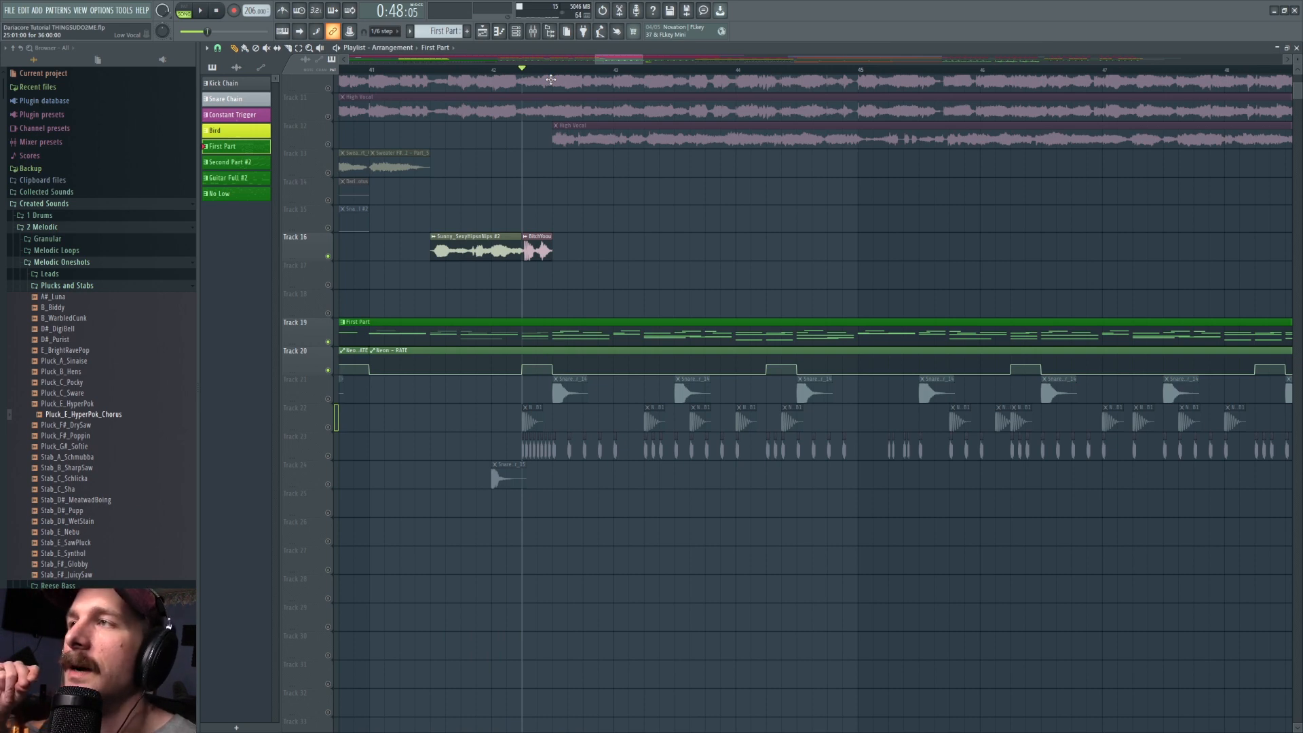
# Unmute the High Vocal on track 12 and play it with the synths from its entry and from near bar 41
pyautogui.click(552, 69)
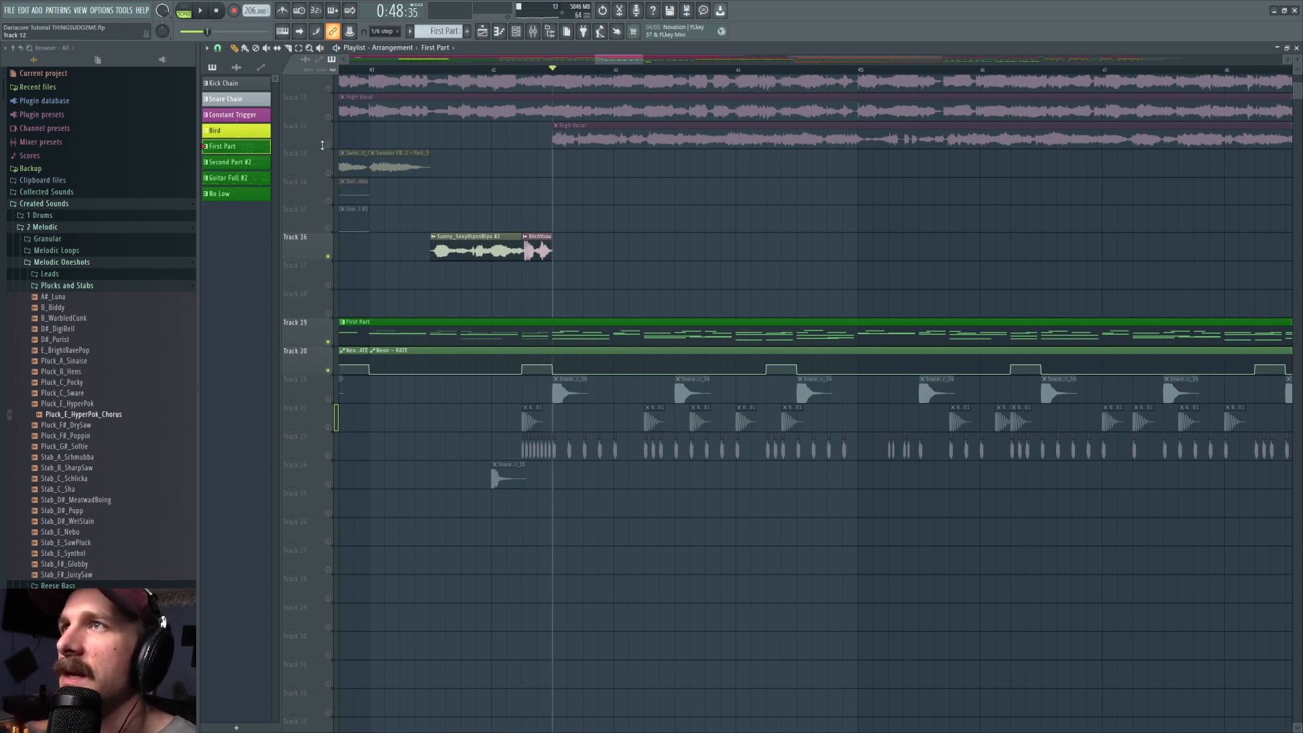
pyautogui.click(329, 144)
pyautogui.press('space')
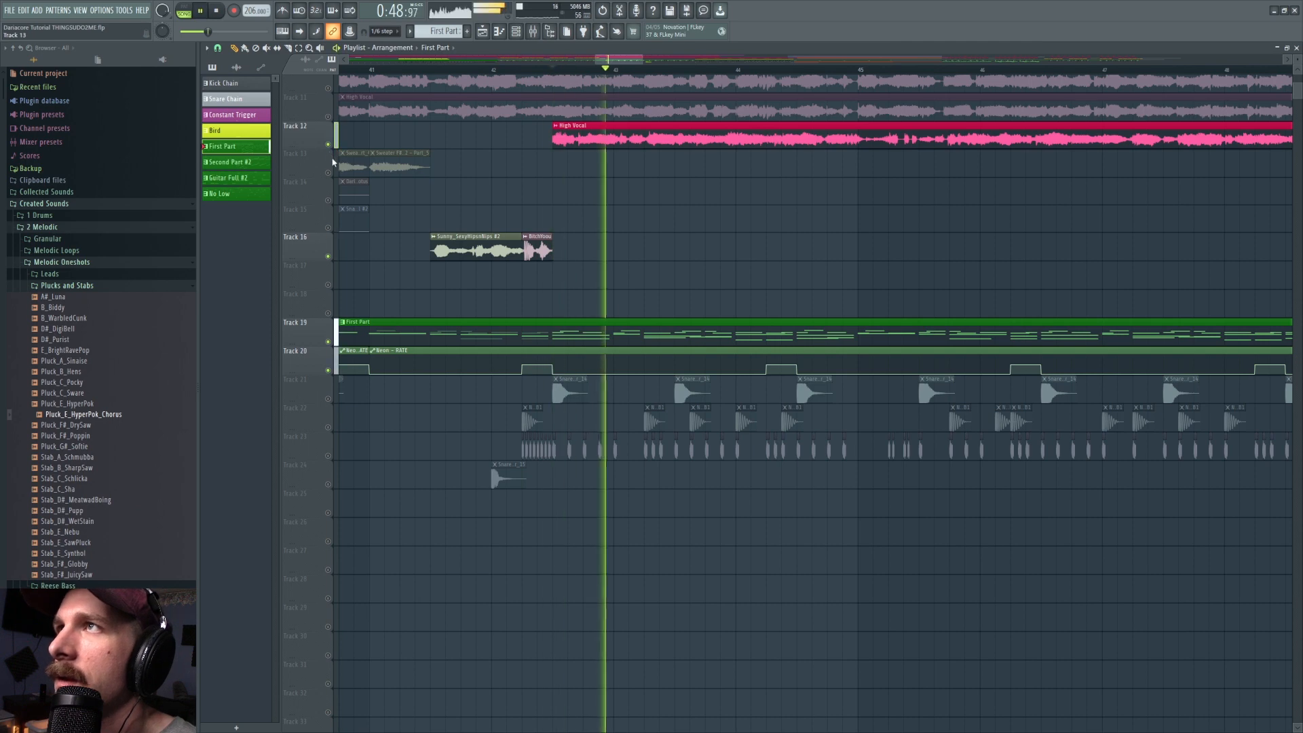
pyautogui.click(375, 69)
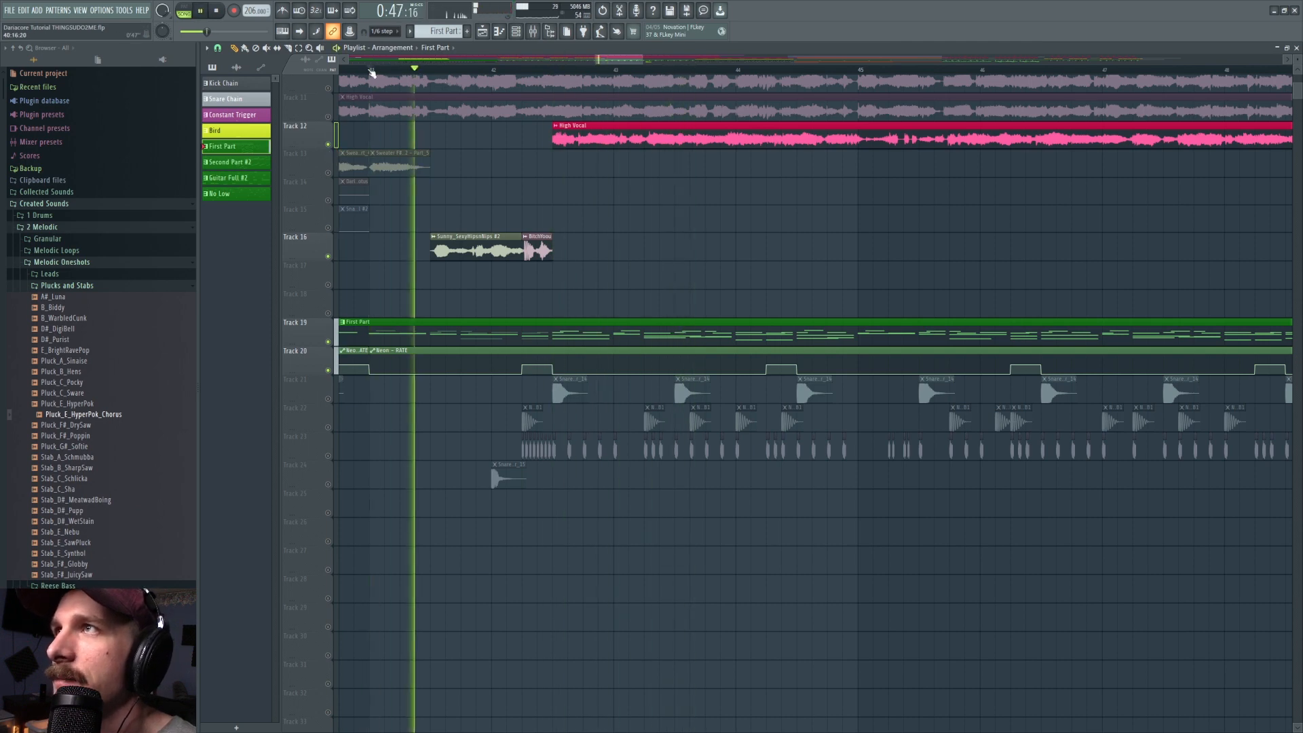
pyautogui.press('space')
# Mute the short vocal clip at the end of track 16 and play the transition into the High Vocal without it
pyautogui.click(552, 70)
pyautogui.click(267, 48)
pyautogui.click(538, 250)
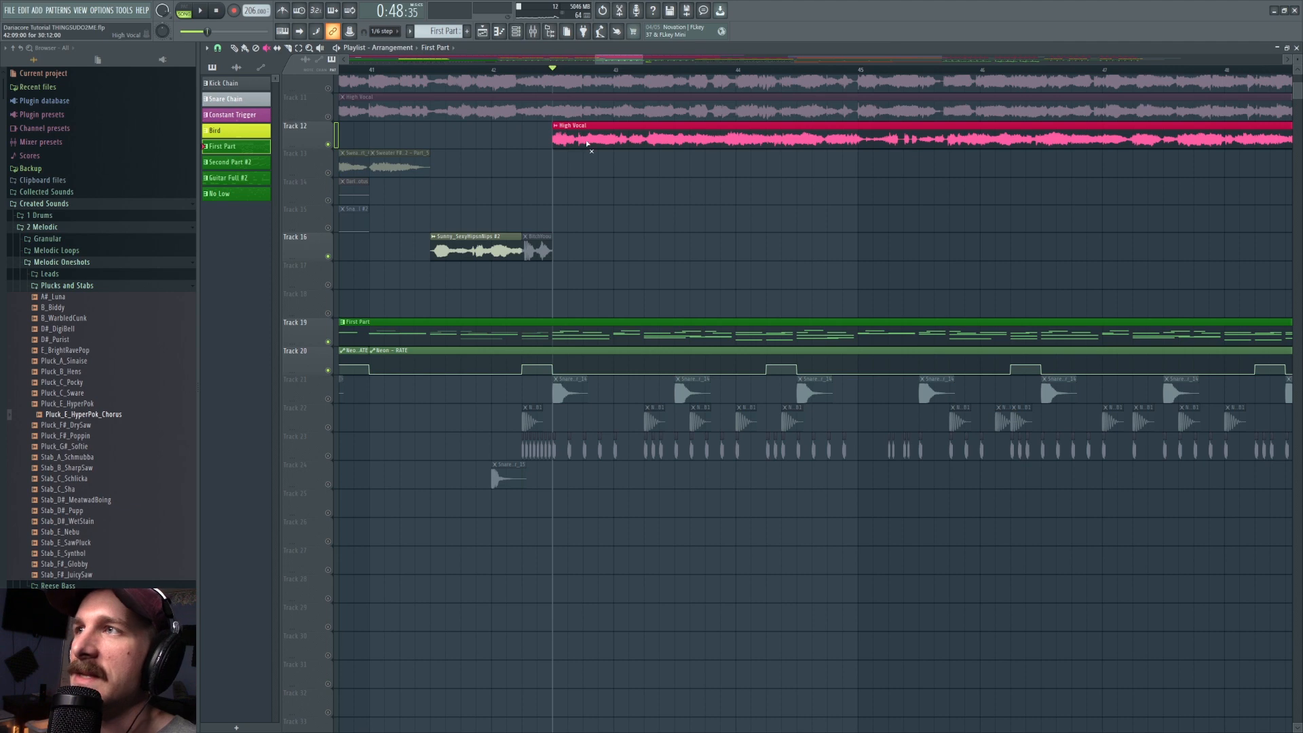
pyautogui.press('space')
pyautogui.click(521, 68)
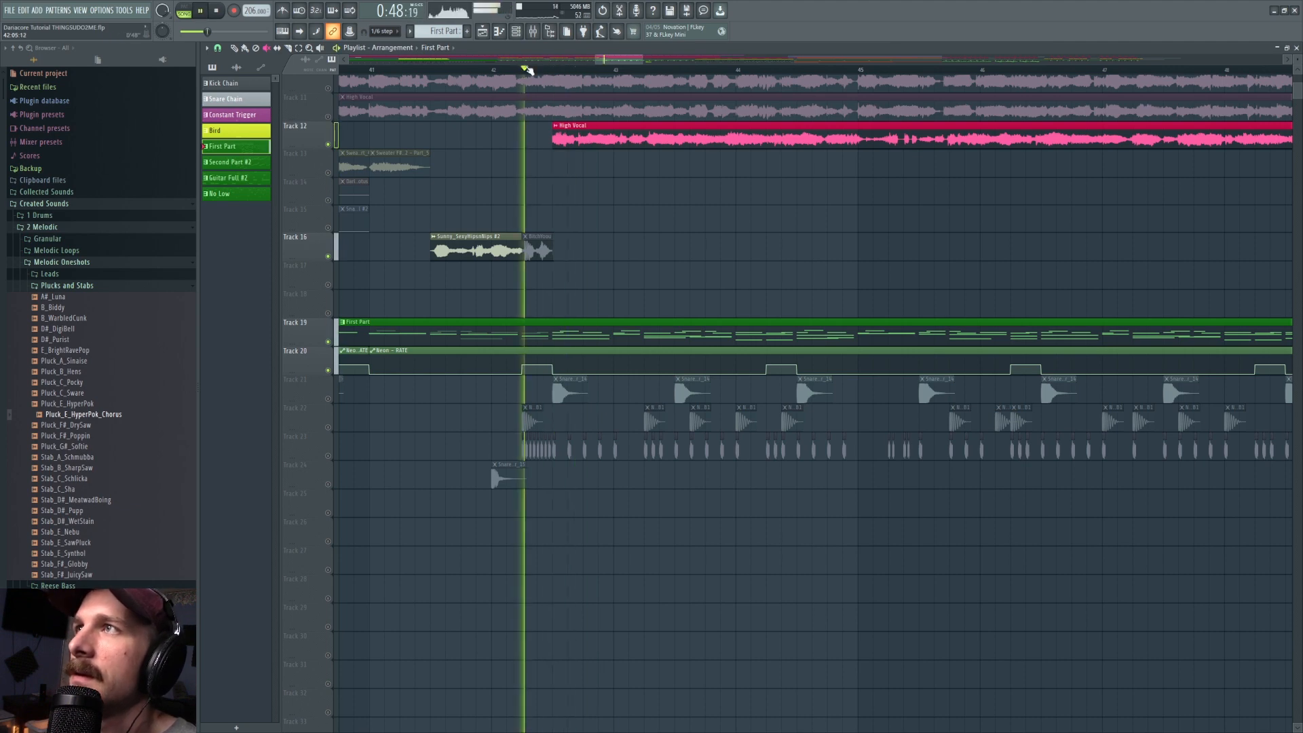
pyautogui.press('space')
# Unmute the short vocal clip on track 16, play the transition again, and return to the Draw tool
pyautogui.click(546, 260)
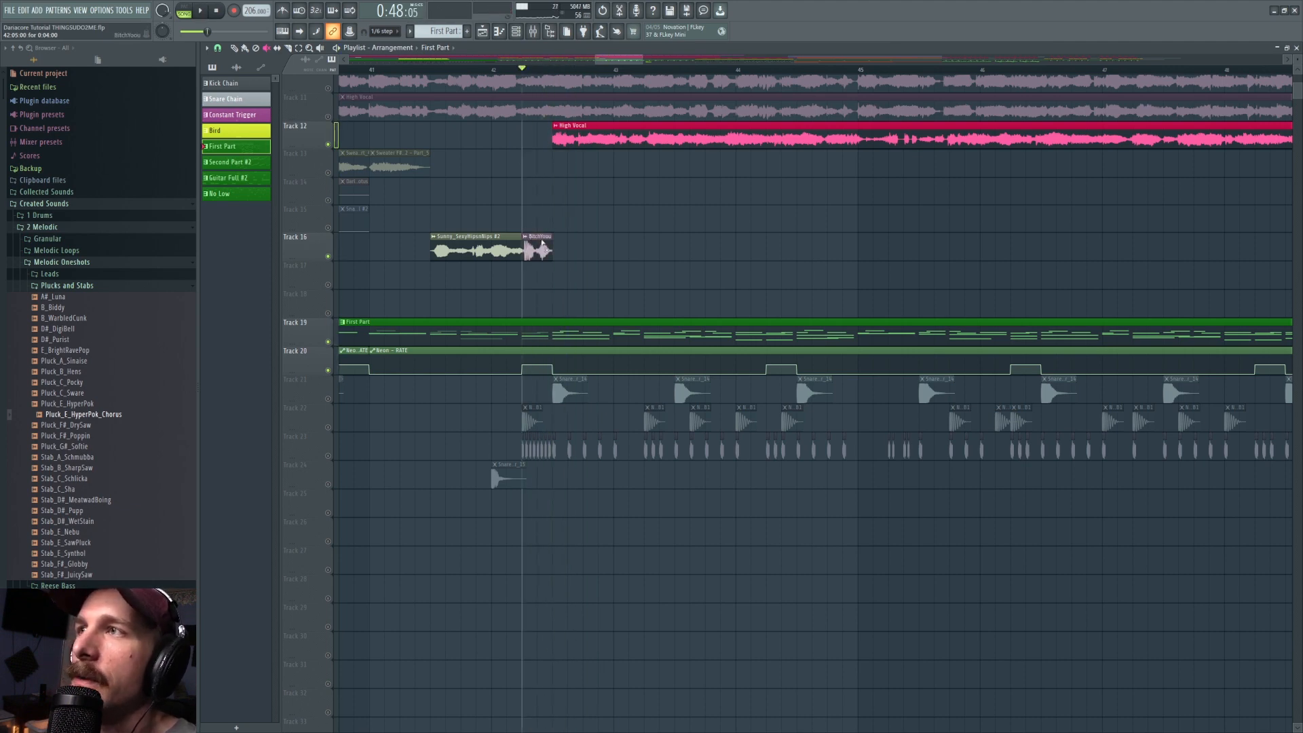
pyautogui.press('space')
pyautogui.press('p')
pyautogui.press('space')
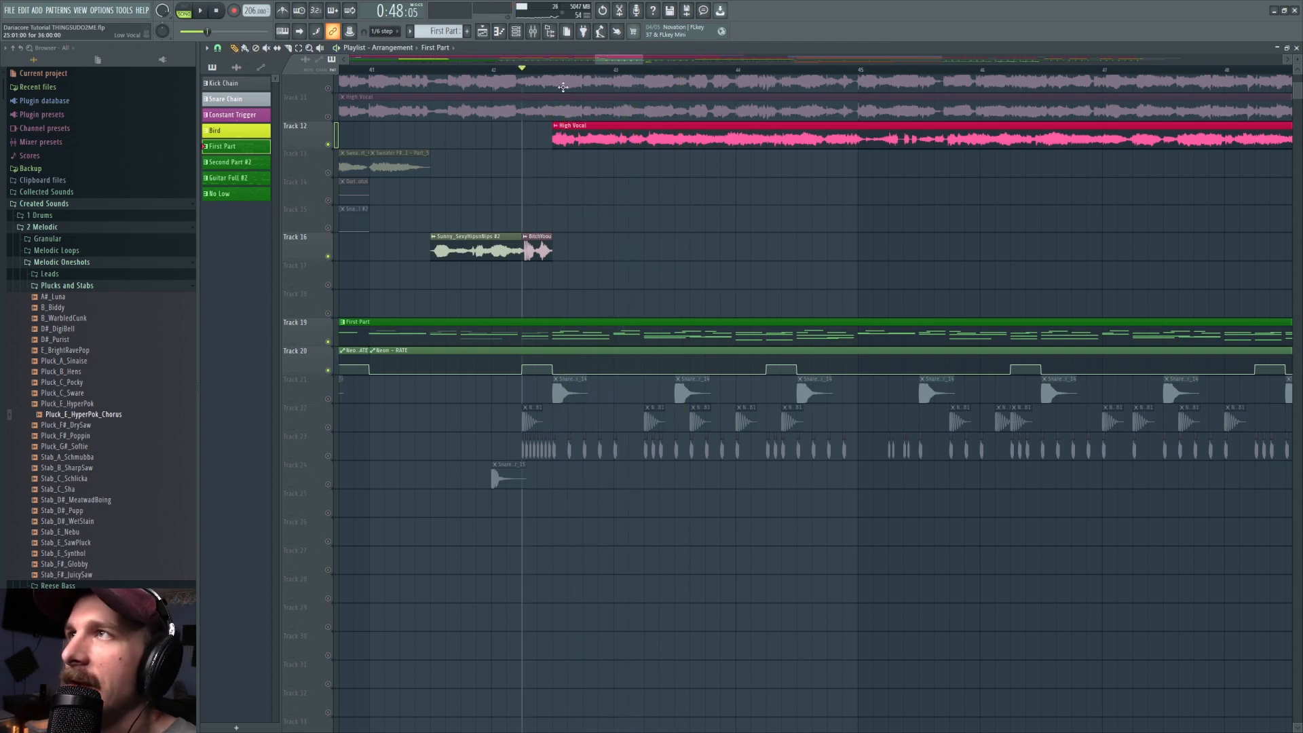
# Restore all playlist tracks after soloing track 22 and play the full drop from just after bar 42
pyautogui.scroll(-2, 573, 71)
pyautogui.rightClick(328, 428)
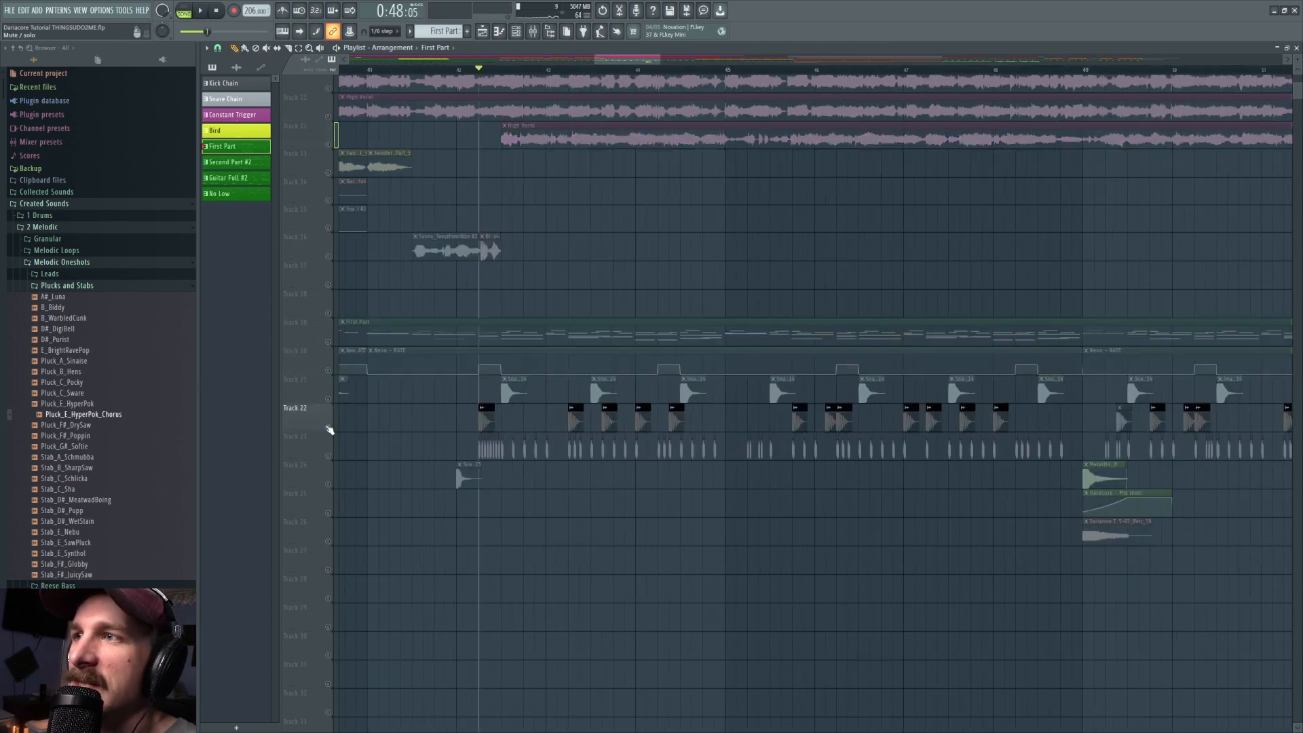
pyautogui.rightClick(328, 428)
pyautogui.press('space')
pyautogui.press('space')
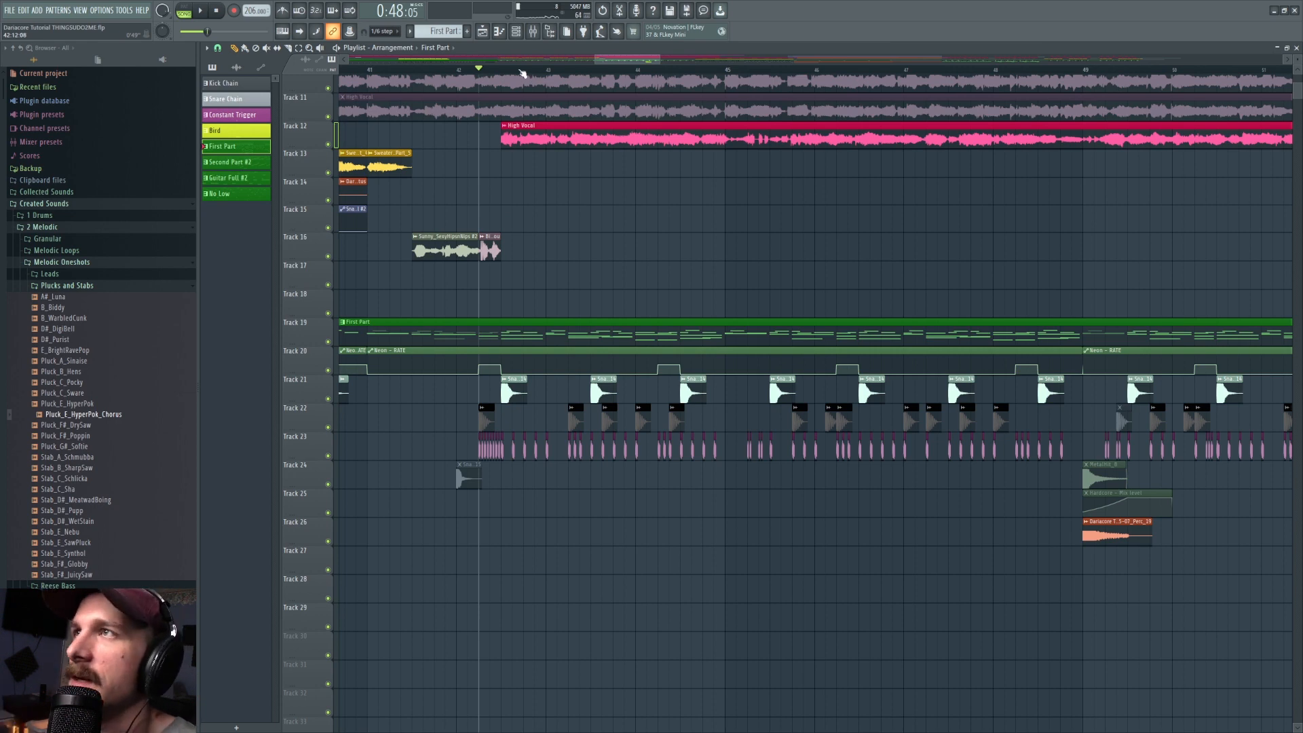
# Isolate the First Part pattern with its Neon rate automation and open the Neon notes in the piano roll
pyautogui.scroll(3, 515, 73)
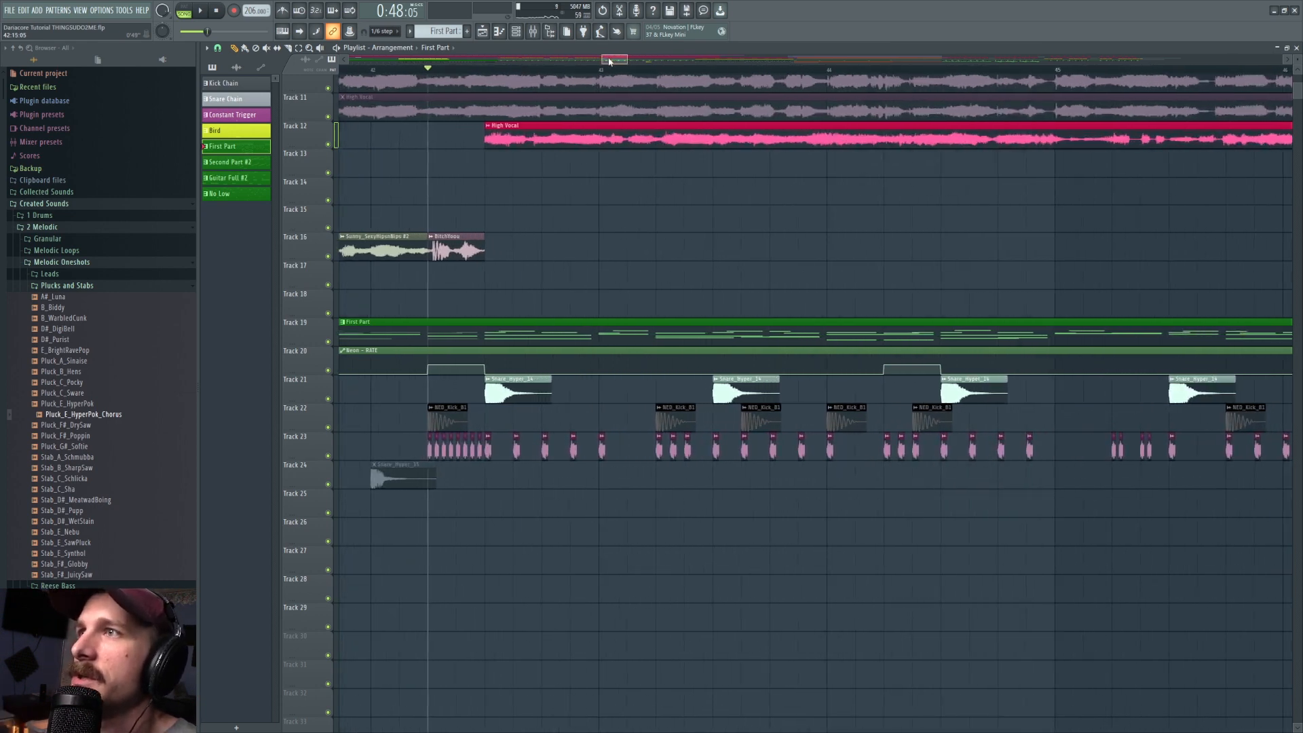
pyautogui.scroll(2, 610, 61)
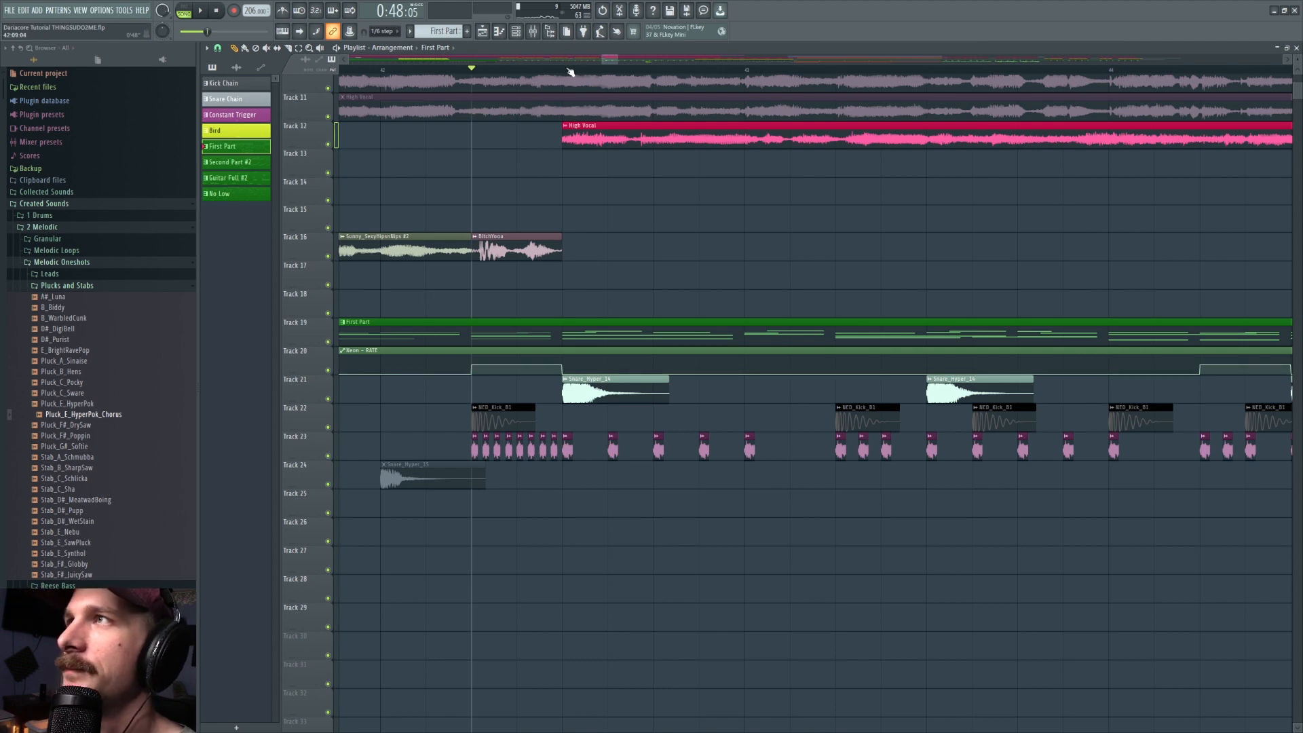
pyautogui.scroll(-5, 570, 72)
pyautogui.moveTo(629, 62); pyautogui.dragTo(632, 63)
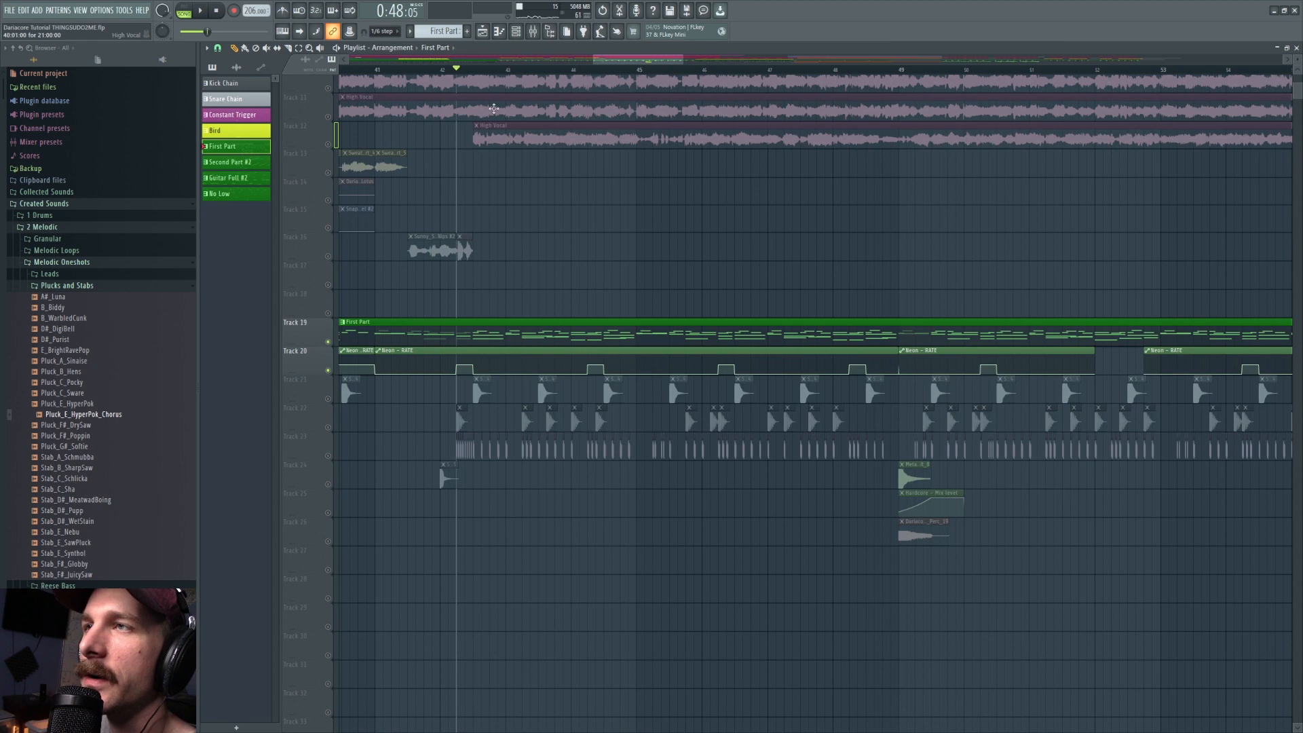
pyautogui.click(516, 31)
pyautogui.click(631, 532)
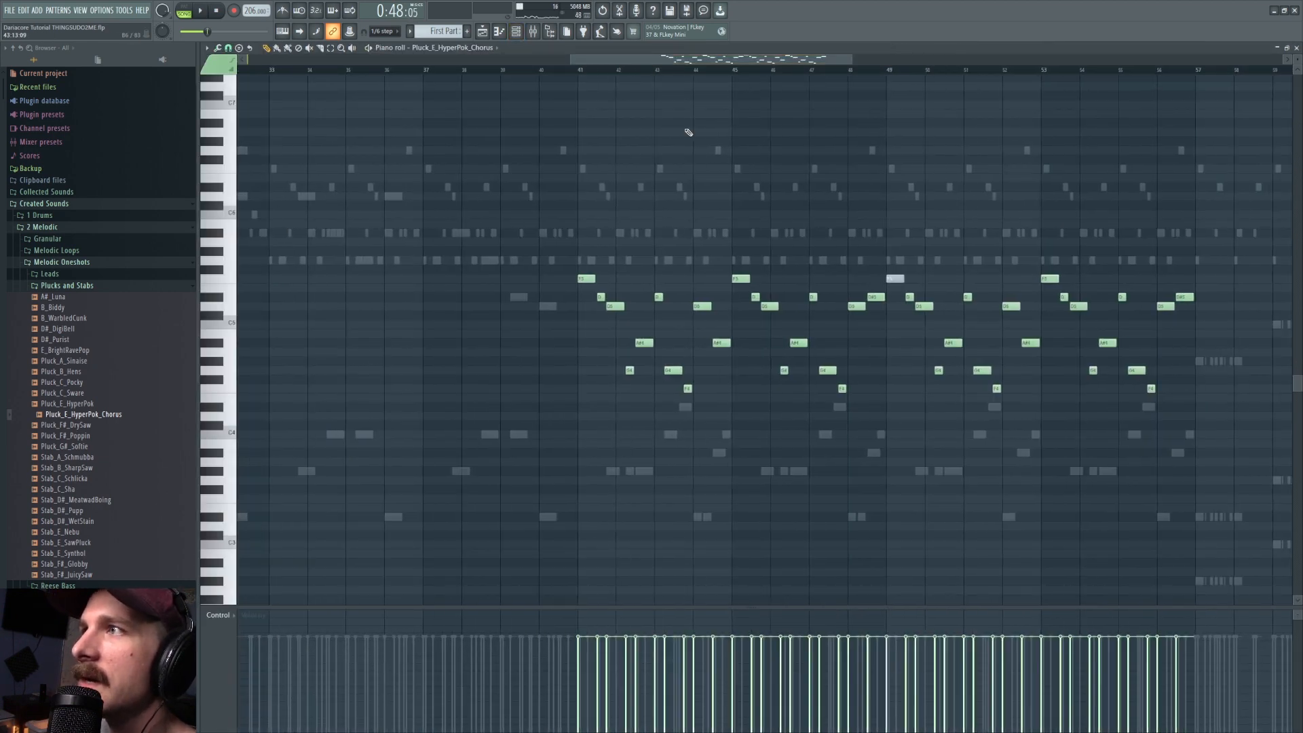
pyautogui.doubleClick(646, 470)
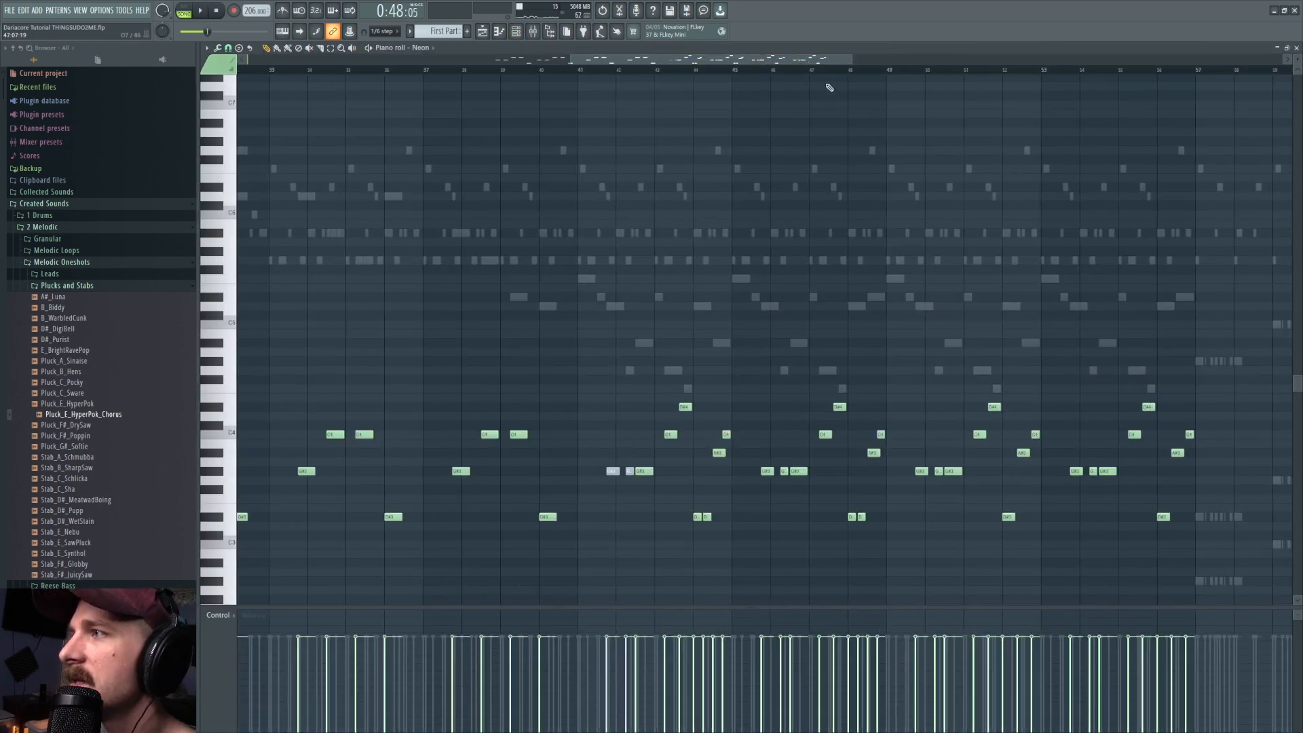
# Play the Neon melody from just after bar 42 and follow its notes through the piano roll
pyautogui.keyDown('ctrl'); pyautogui.scroll(3, 776, 76); pyautogui.keyUp('ctrl')
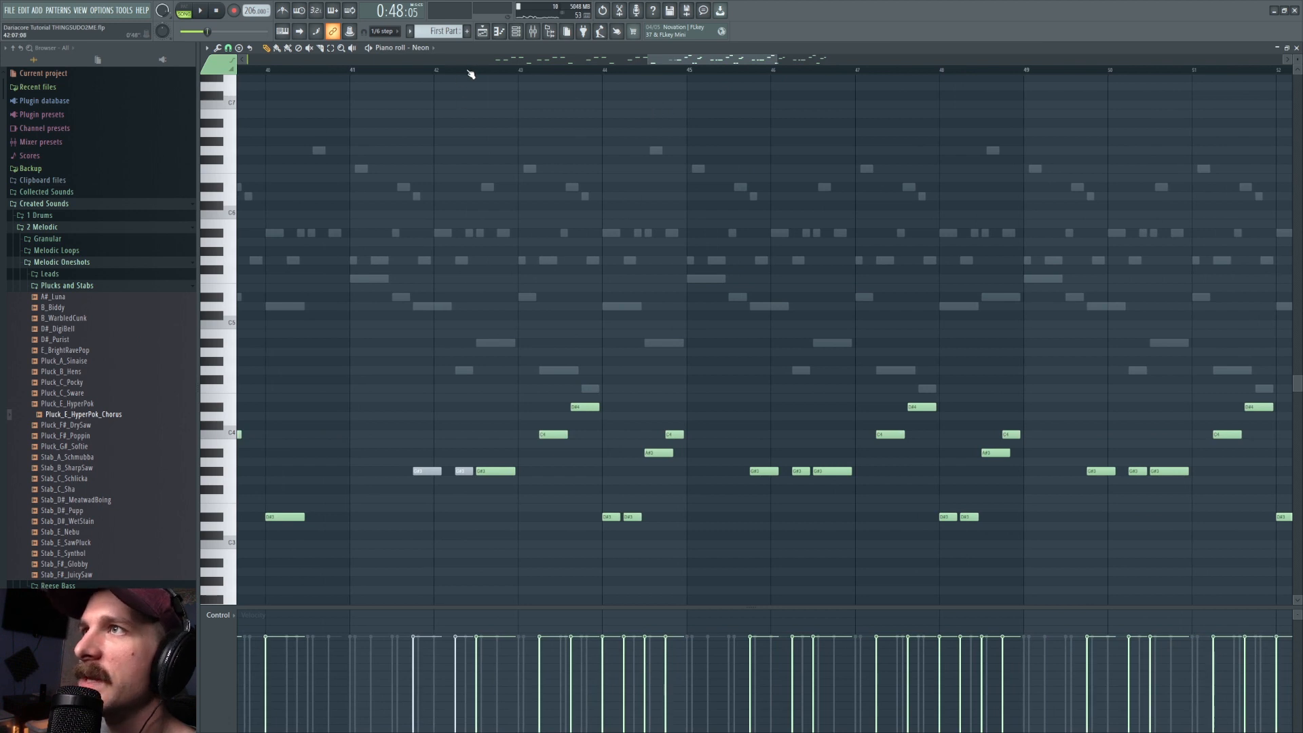
pyautogui.press('space')
pyautogui.keyDown('ctrl'); pyautogui.scroll(-3, 749, 71); pyautogui.keyUp('ctrl')
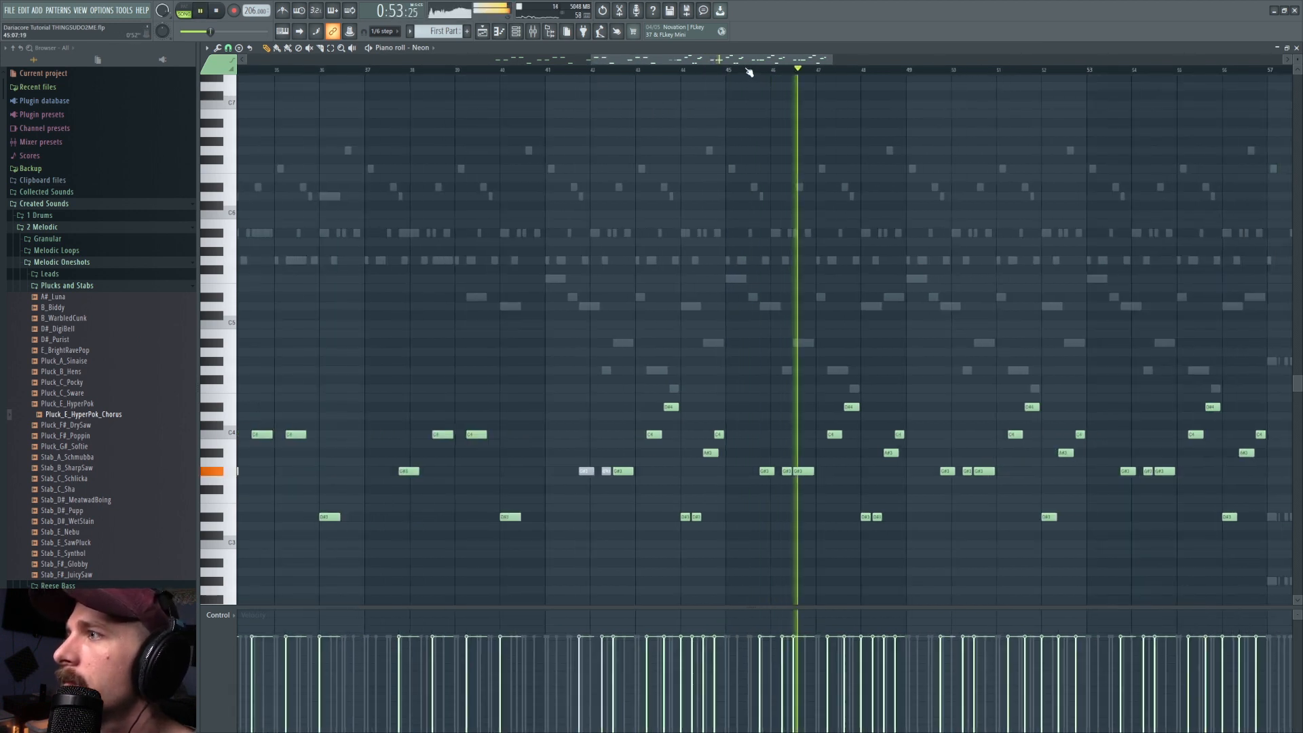
pyautogui.moveTo(743, 60); pyautogui.dragTo(807, 67)
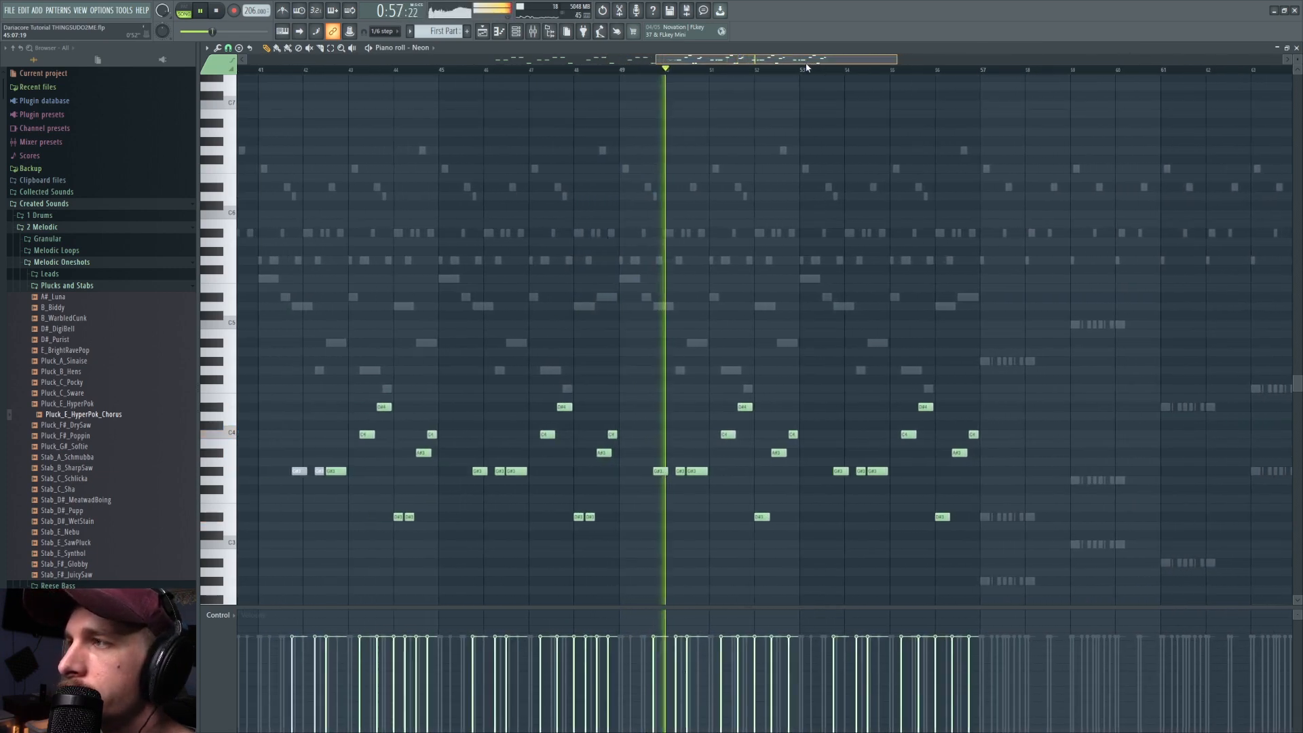
pyautogui.press('space')
# Open the Neon channel's Serum synth and play the synths from the High Vocal's entry while viewing its settings
pyautogui.click(482, 32)
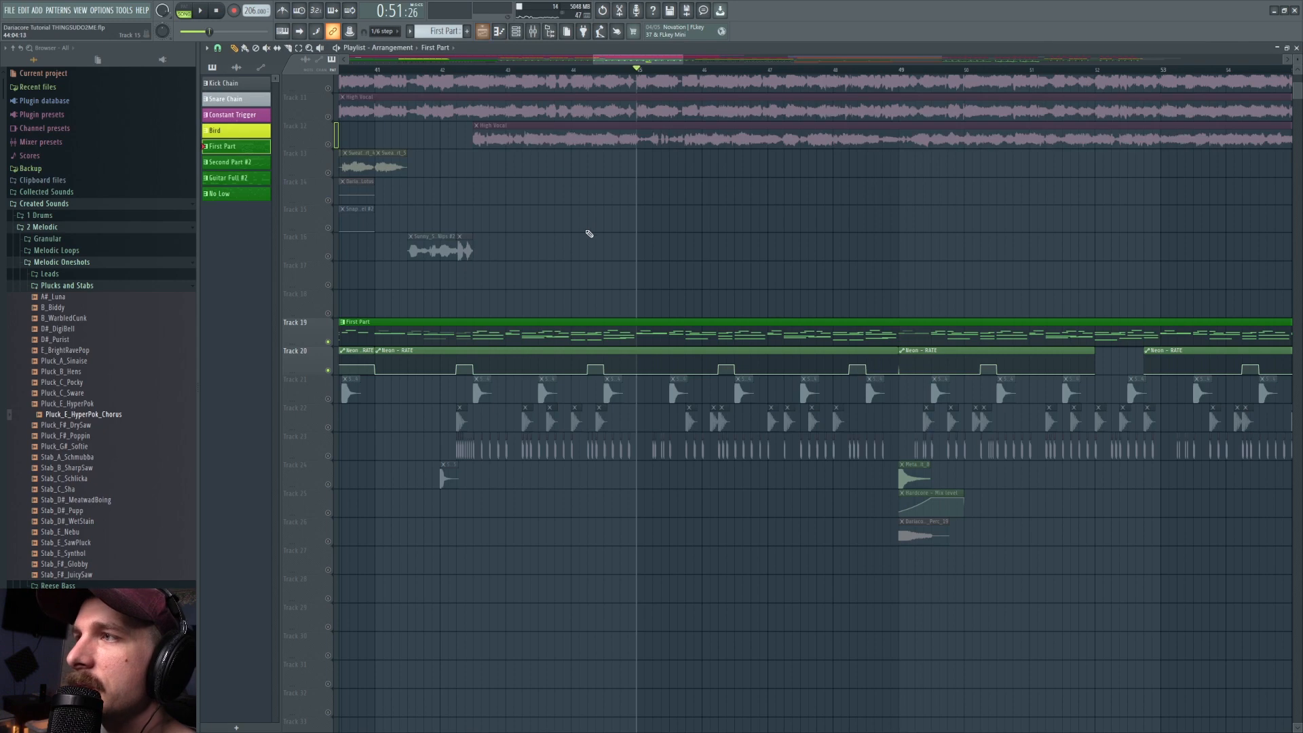
pyautogui.click(473, 69)
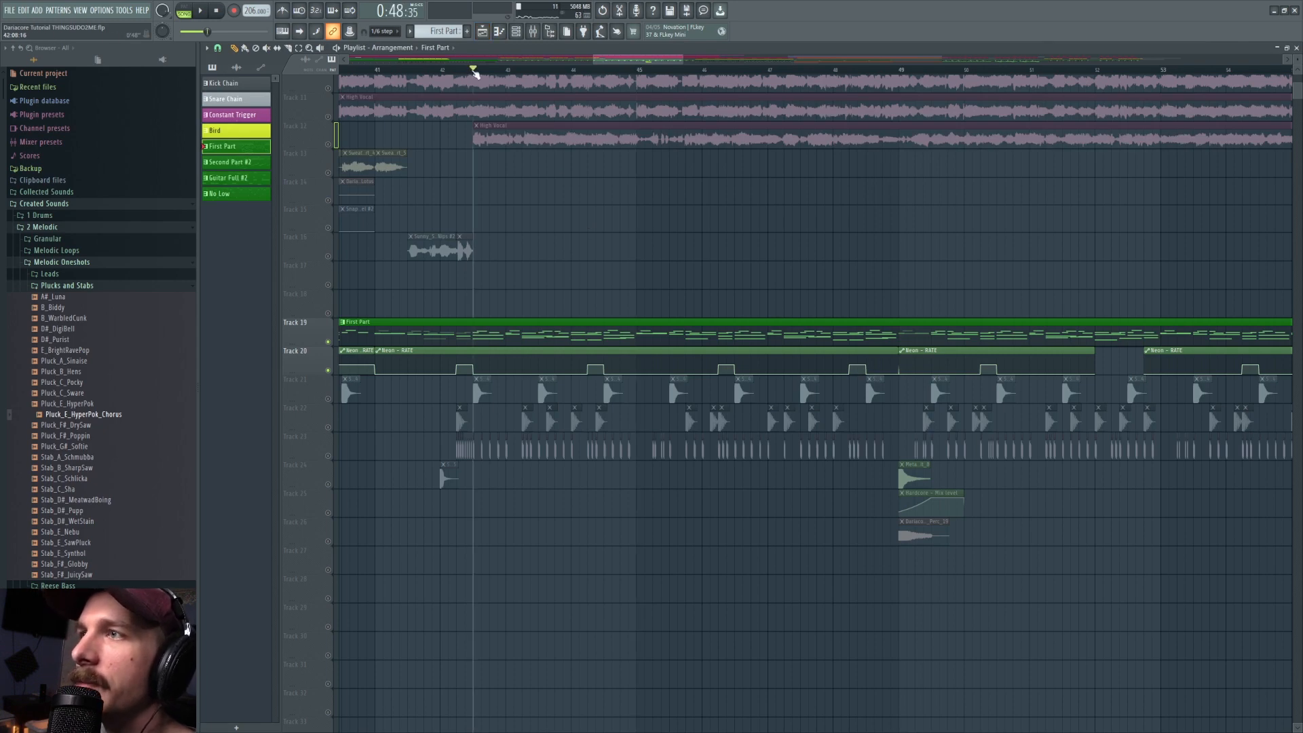
pyautogui.click(516, 31)
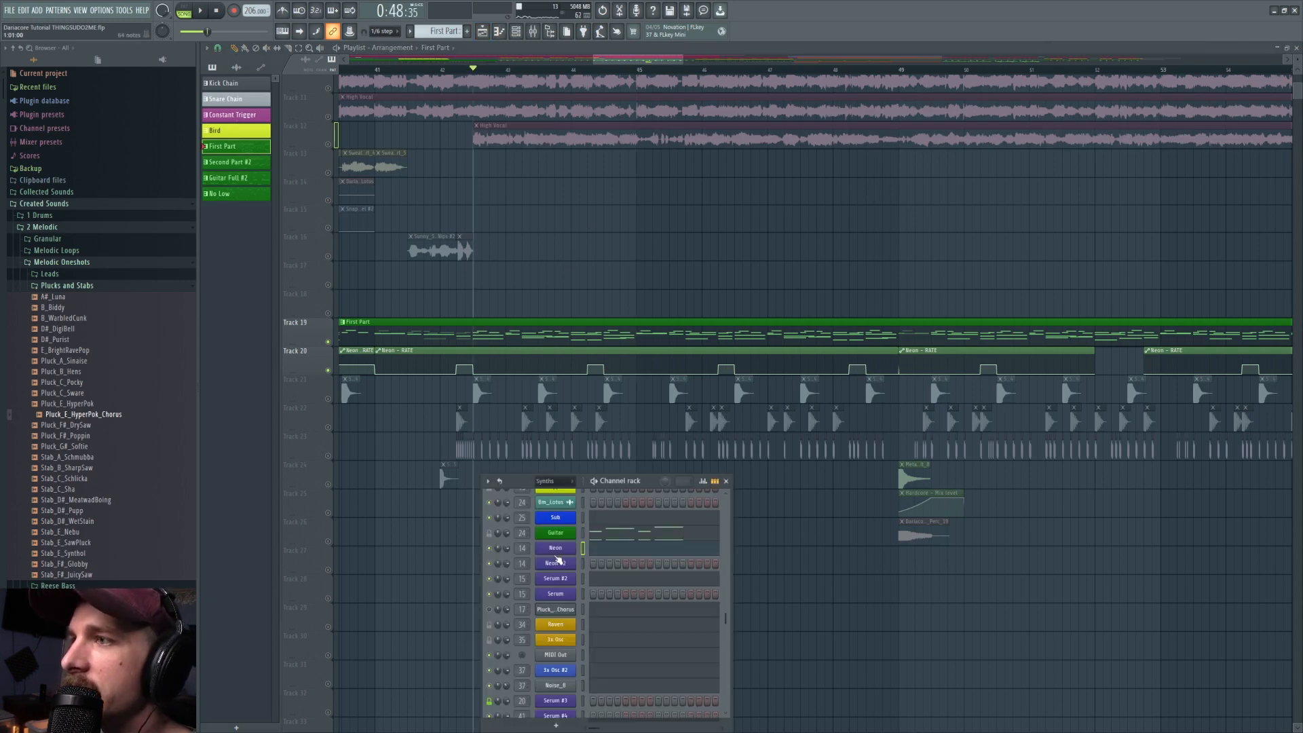
pyautogui.click(557, 551)
pyautogui.press('space')
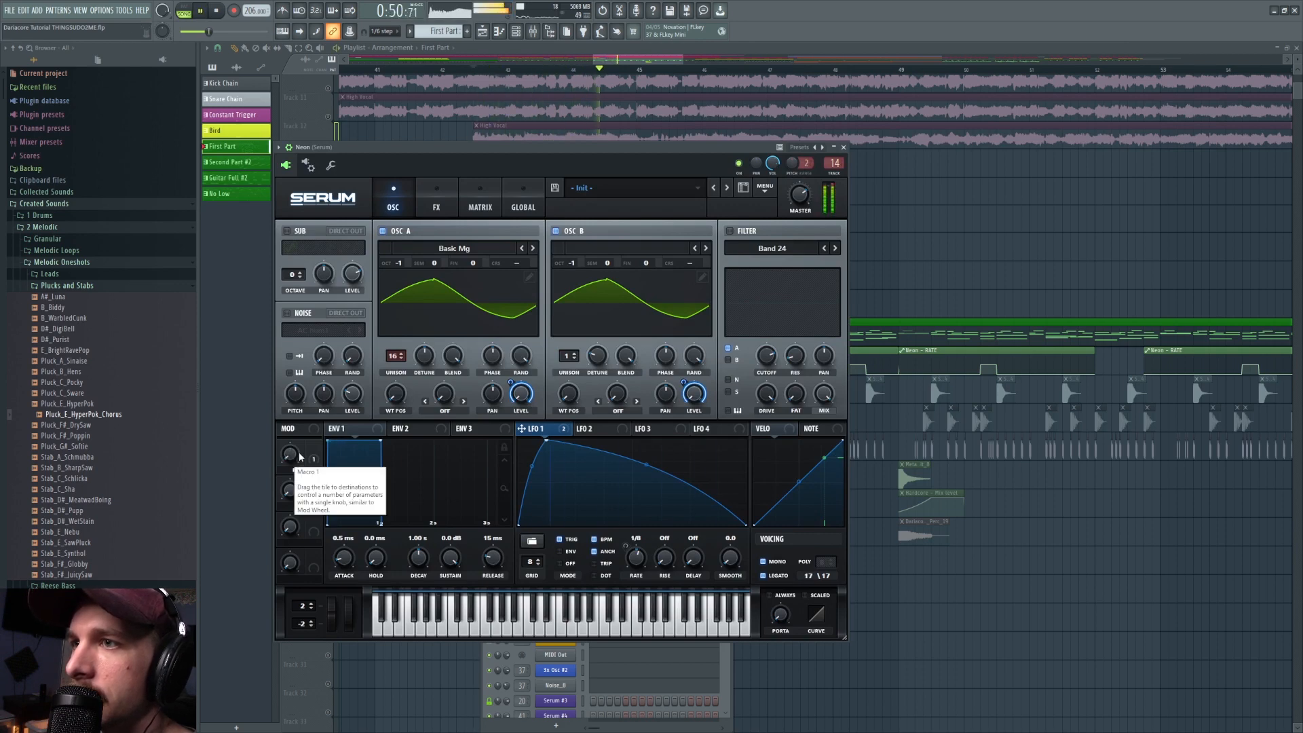
pyautogui.press('space')
# Close the Serum window and place the playhead at the rise in the Neon rate automation just after bar 44
pyautogui.click(586, 100)
pyautogui.scroll(7, 615, 75)
pyautogui.click(498, 71)
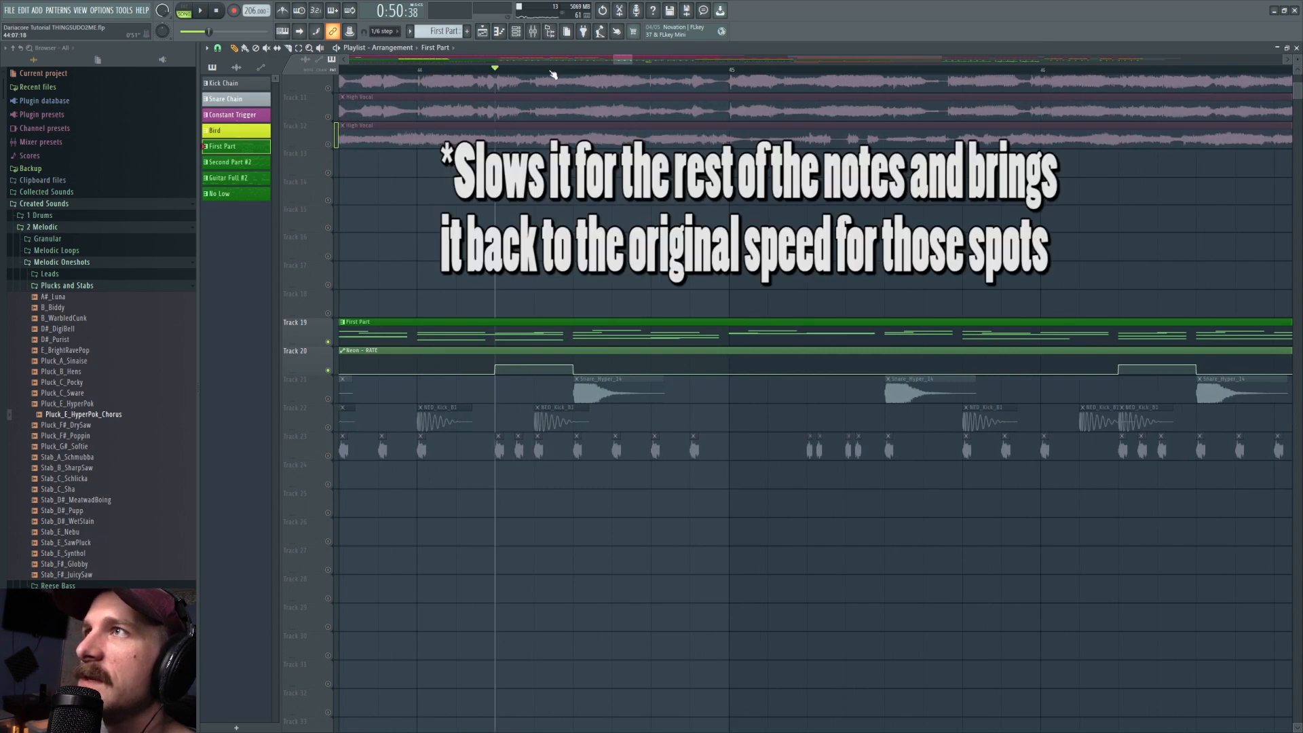
# Unmute the drums on tracks 21 to 23 and play them with the synths from just after bar 42
pyautogui.scroll(-6, 553, 74)
pyautogui.click(328, 398)
pyautogui.click(328, 455)
pyautogui.click(411, 69)
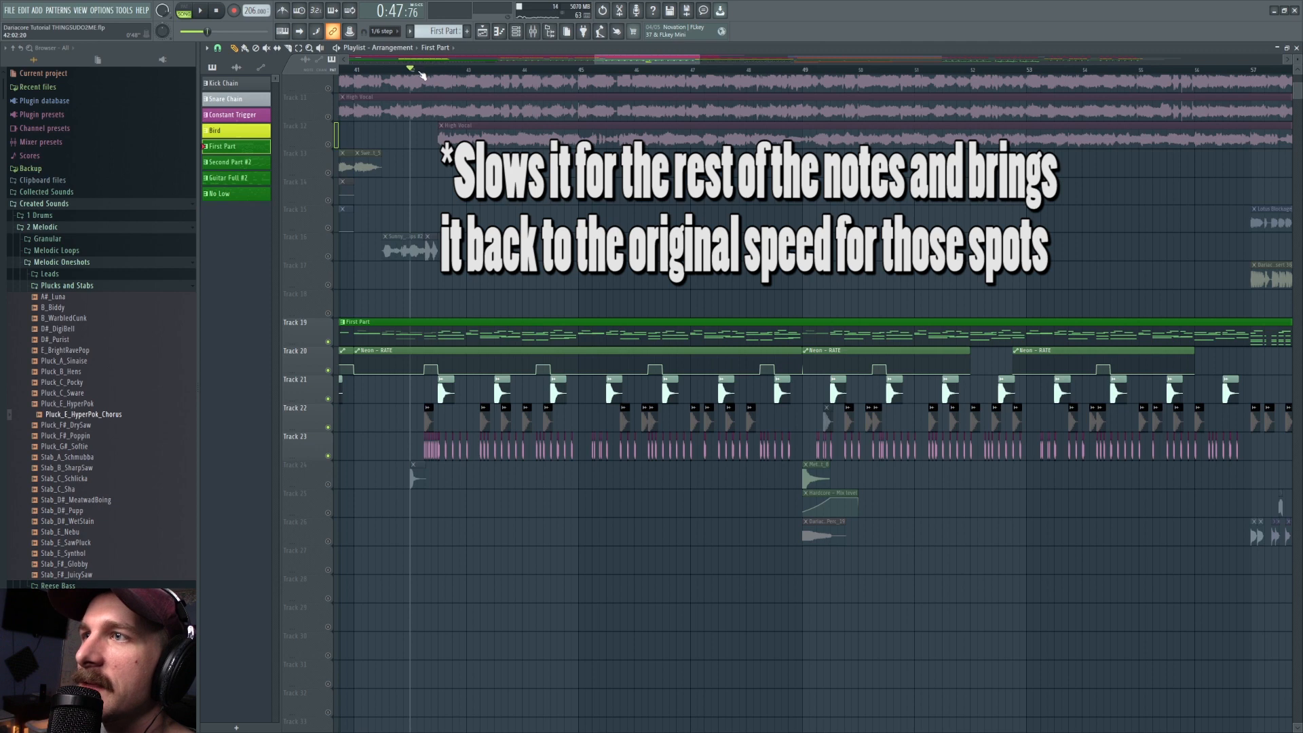
pyautogui.press('space')
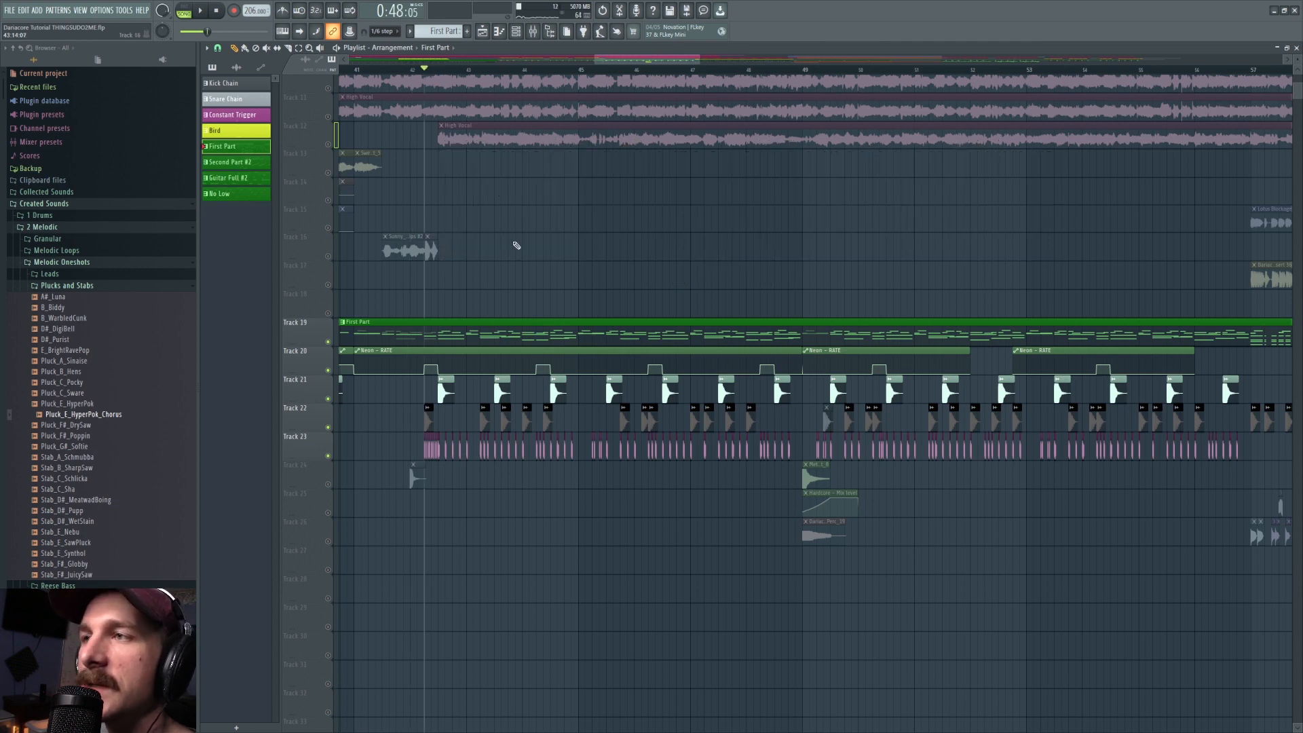
pyautogui.press('space')
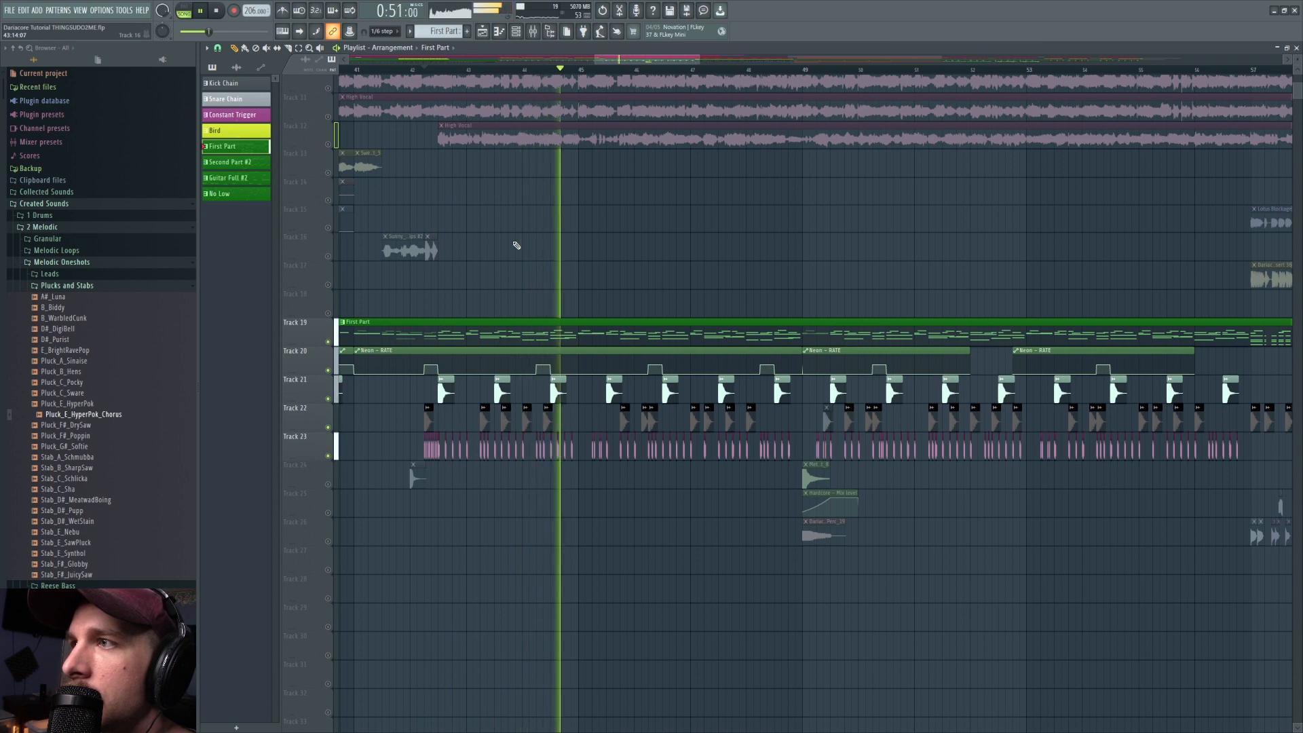
pyautogui.press('space')
# Replay the raised section of the Neon rate automation just after bar 44 with the drums, and view the surrounding arrangement
pyautogui.click(554, 72)
pyautogui.scroll(5, 543, 73)
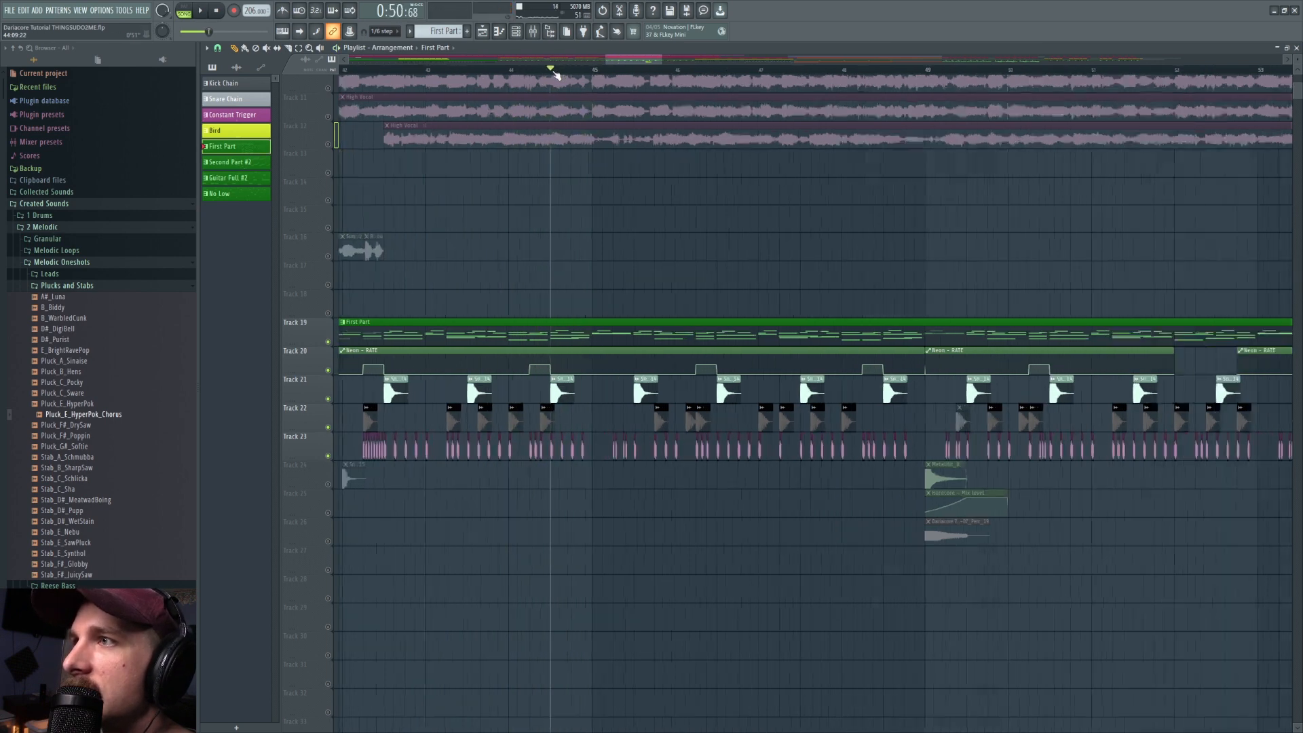
pyautogui.click(503, 69)
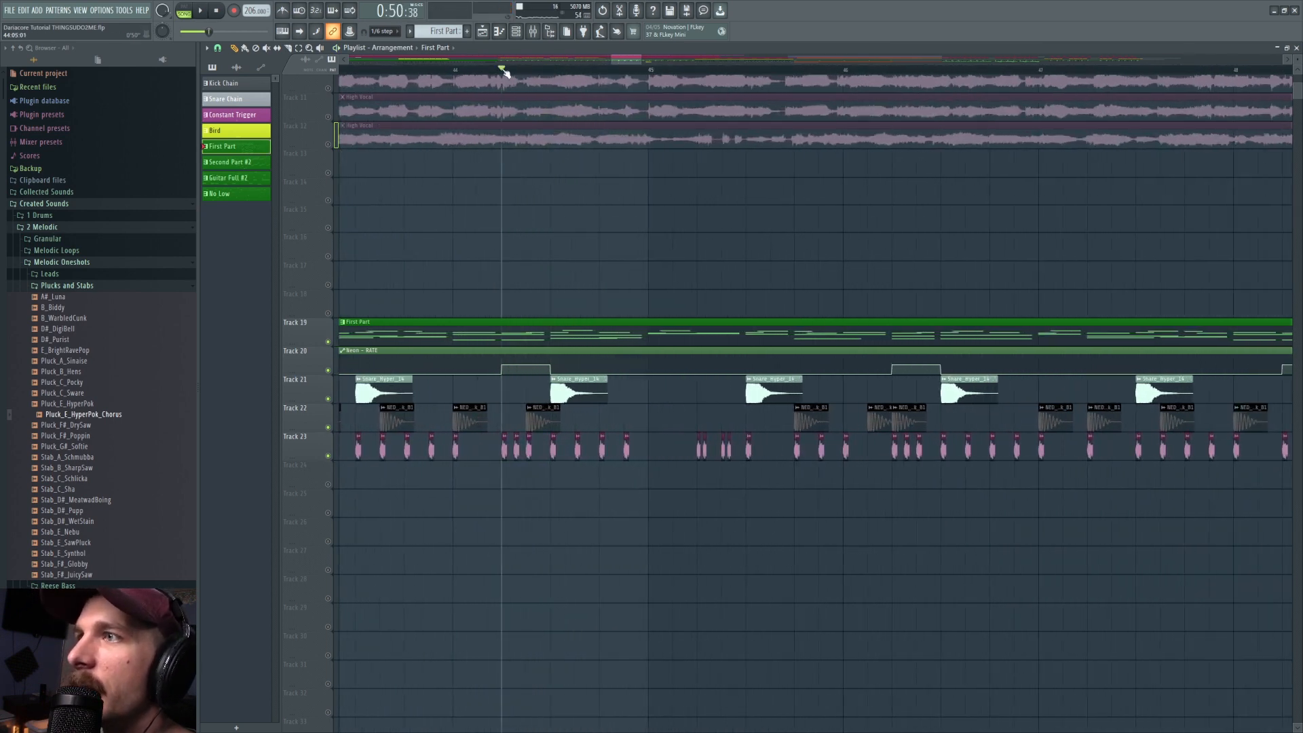
pyautogui.press('space')
pyautogui.press('space')
pyautogui.scroll(-3, 609, 71)
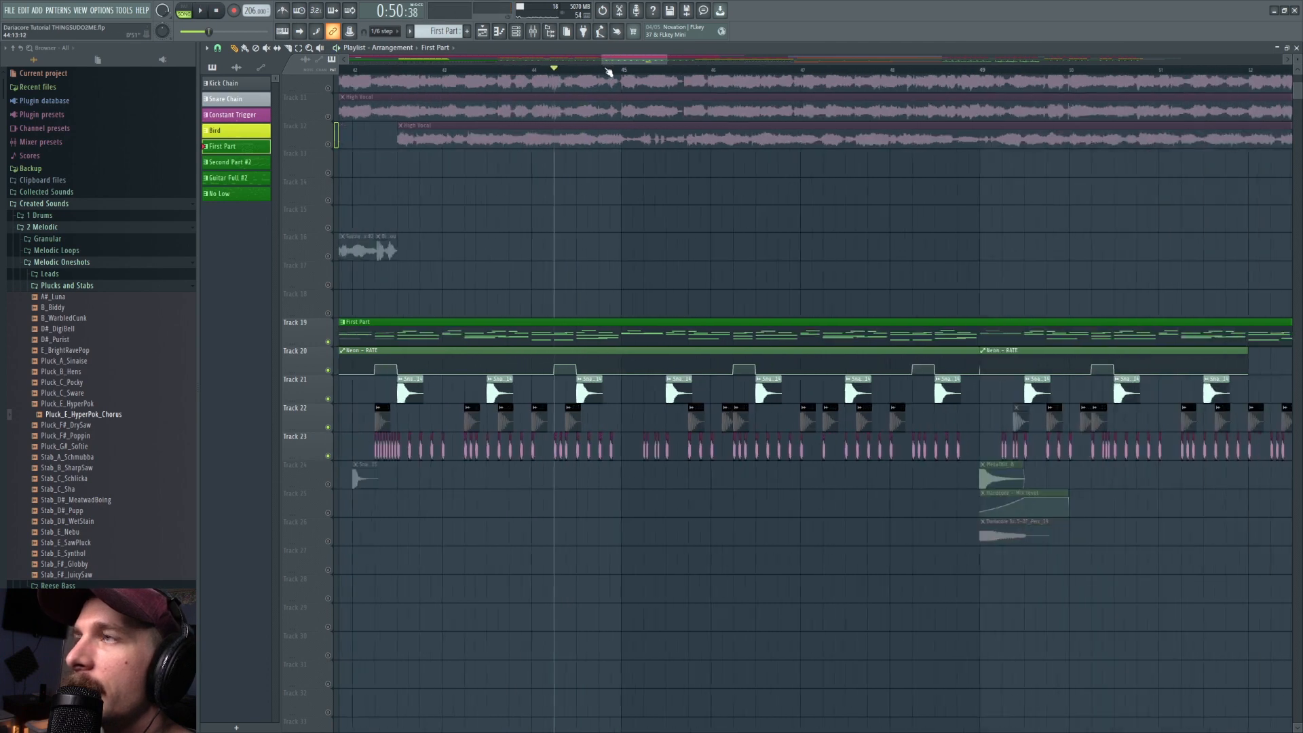
pyautogui.scroll(-4, 609, 71)
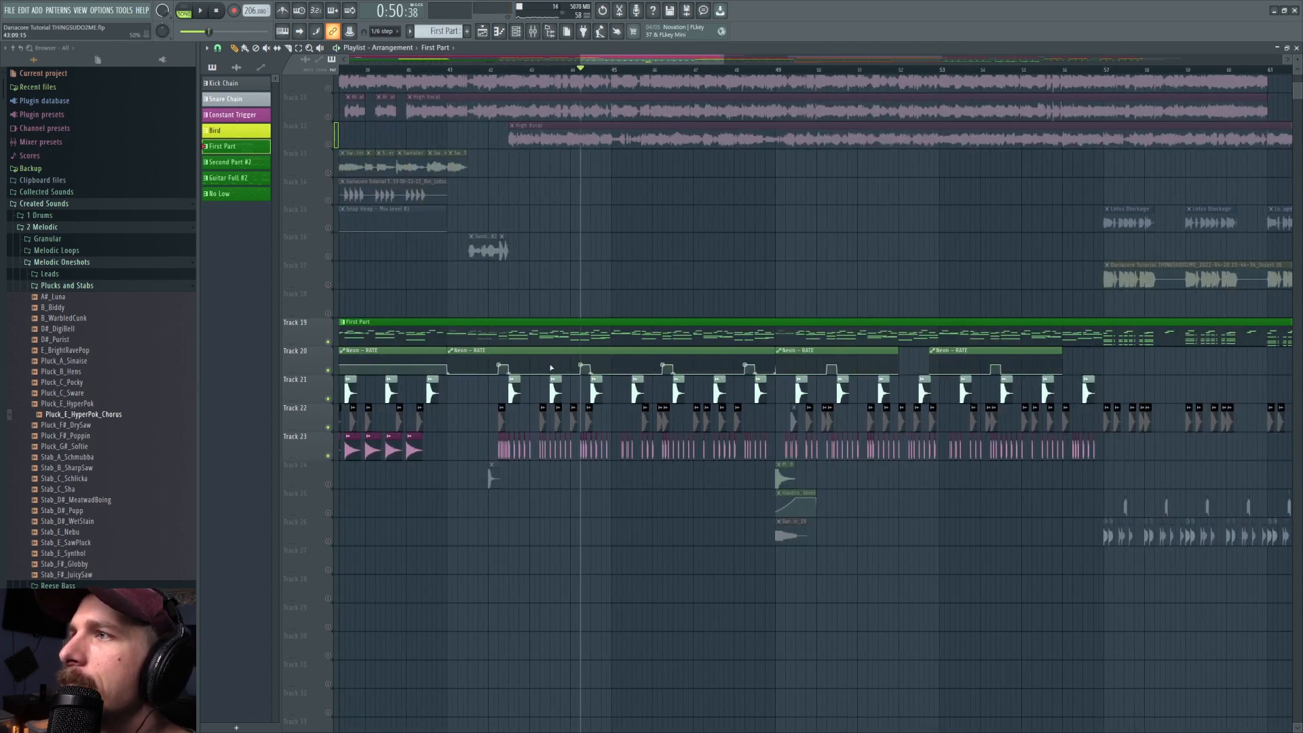
# Look through the synth layers in the channel rack and play the synths and drums from the High Vocal's entry
pyautogui.press('F6')
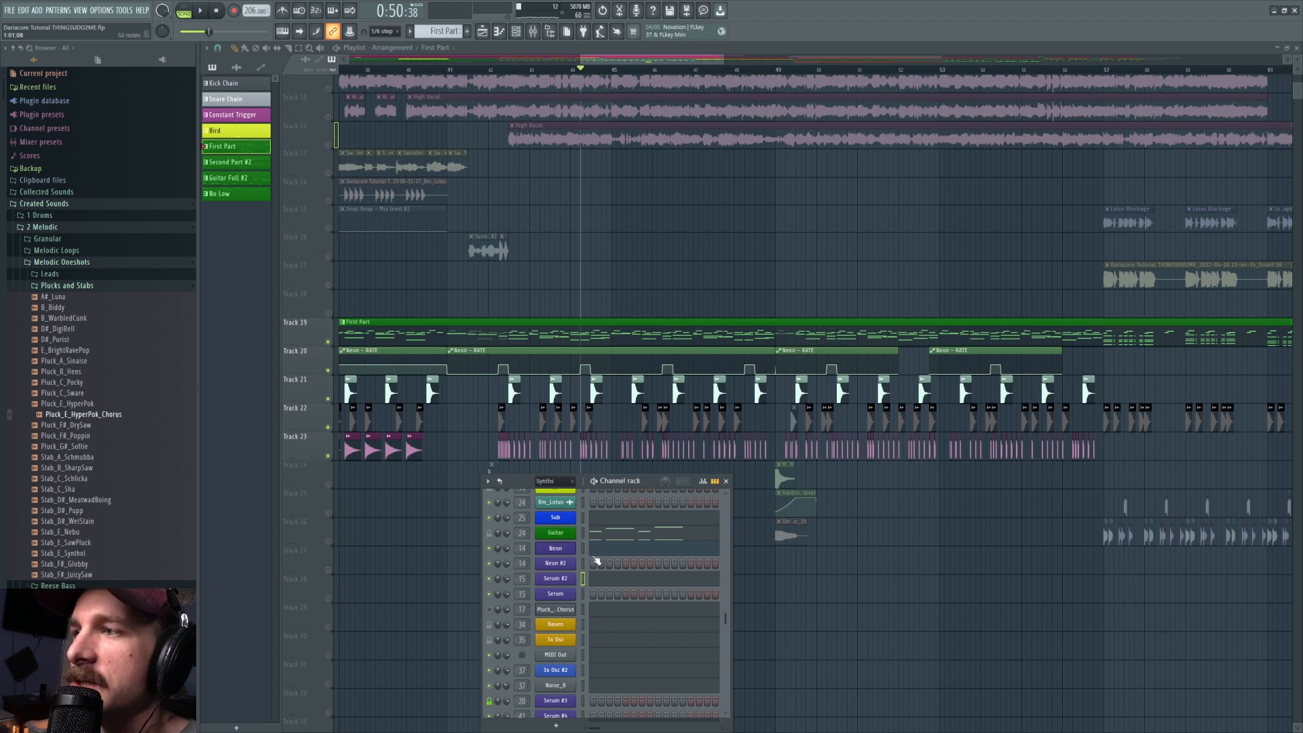
pyautogui.scroll(-3, 594, 549)
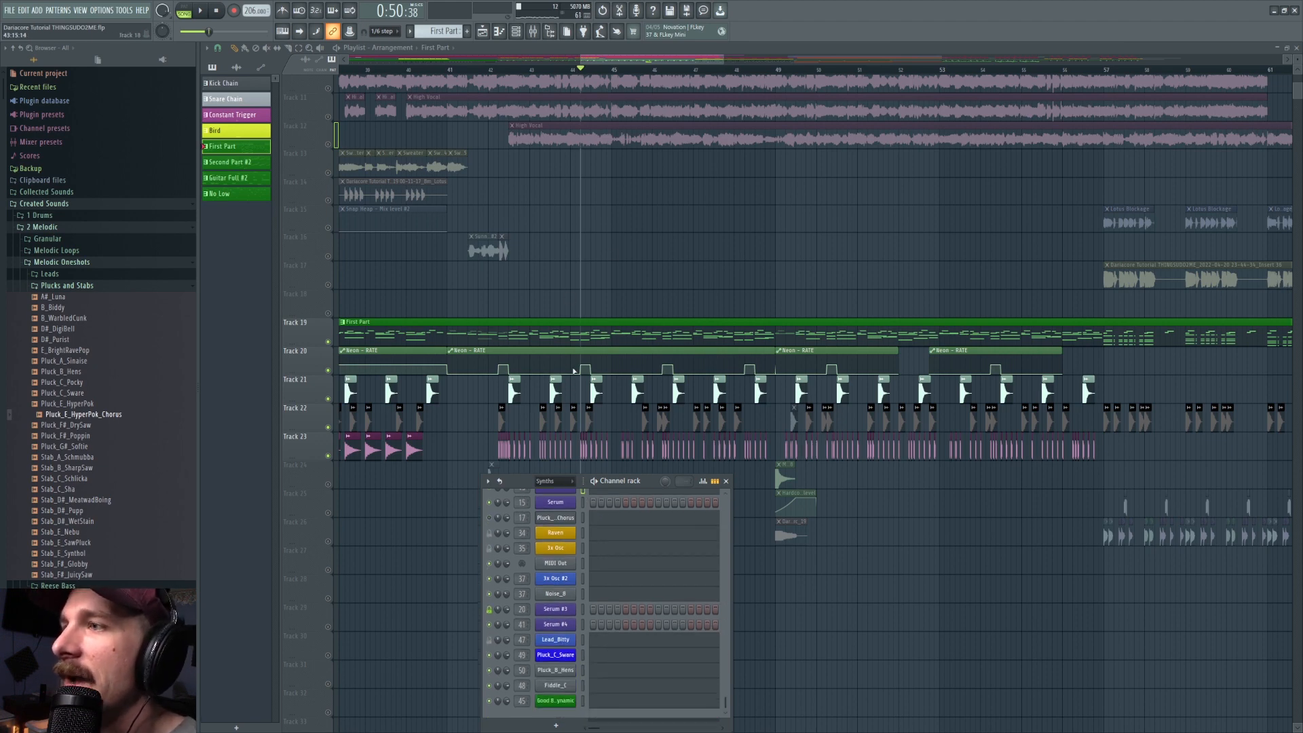
pyautogui.scroll(5, 596, 611)
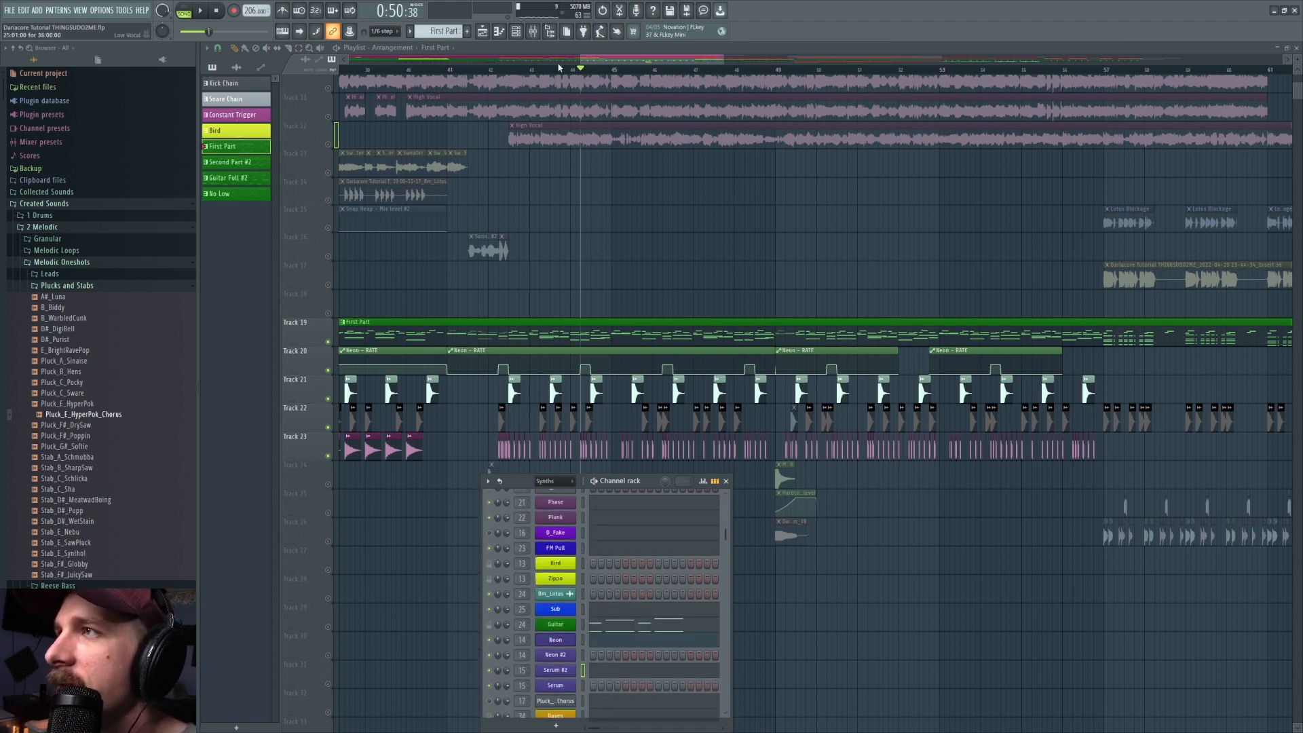
pyautogui.click(510, 70)
pyautogui.press('space')
pyautogui.press('F6')
pyautogui.scroll(-4, 611, 579)
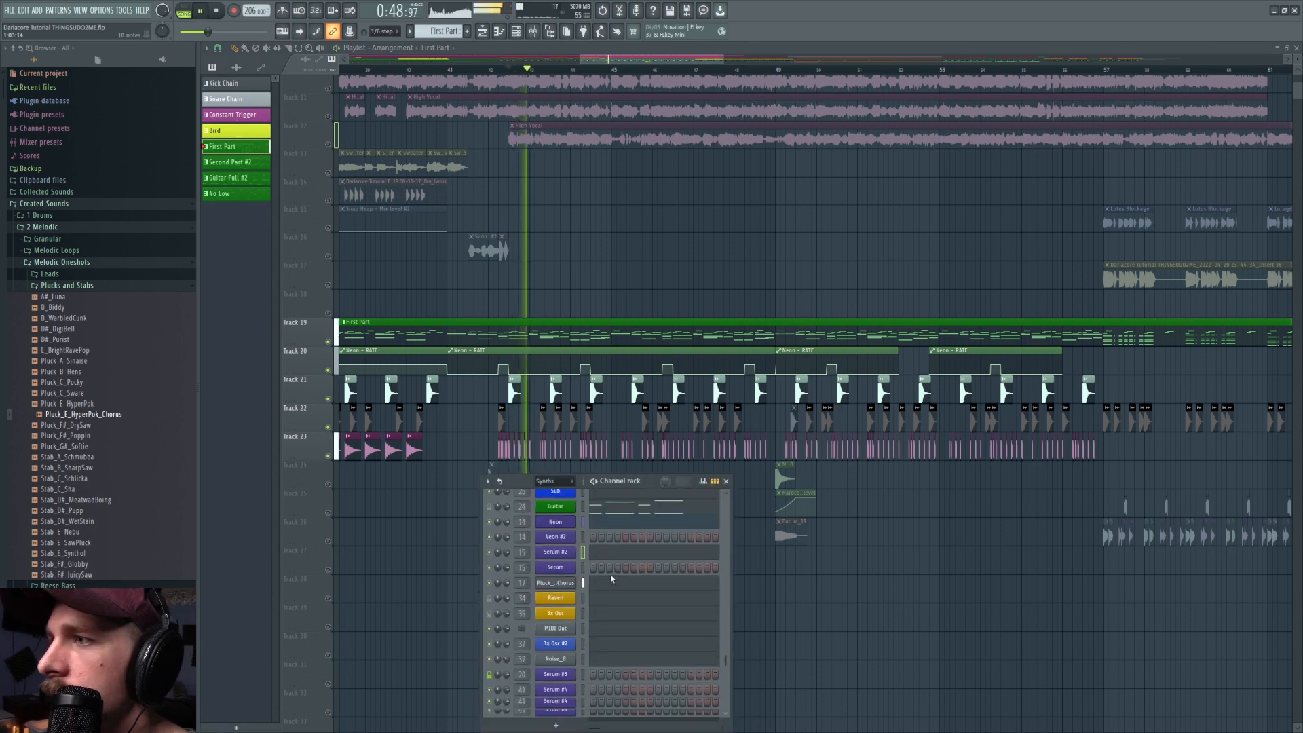
# Open the D_Fake notes in the piano roll, stop playback, and view the melody across the whole section
pyautogui.click(557, 332)
pyautogui.doubleClick(558, 335)
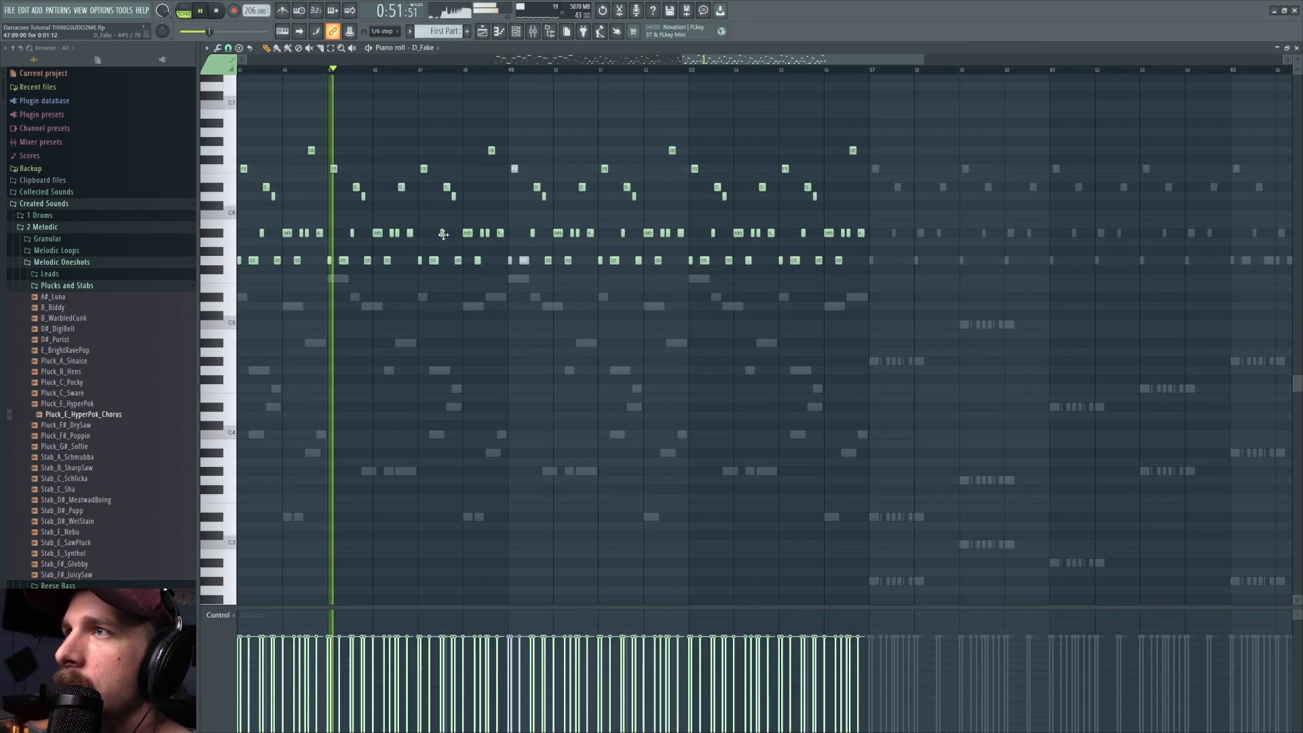
pyautogui.press('space')
pyautogui.scroll(-4, 649, 78)
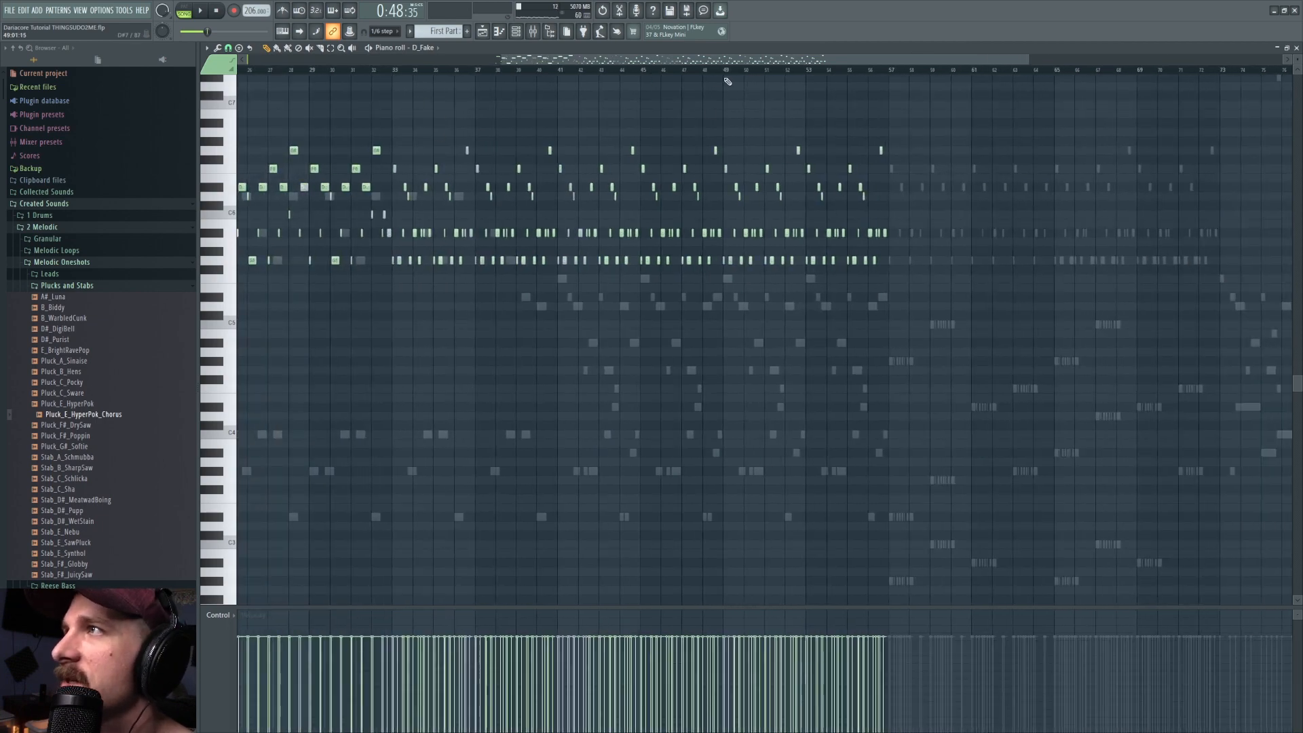
# Return to the playlist, unmute tracks 24 and 26, and play their effects with the synths and drums from bar 49
pyautogui.scroll(5, 723, 75)
pyautogui.press('F5')
pyautogui.moveTo(678, 63); pyautogui.dragTo(693, 61)
pyautogui.click(328, 485)
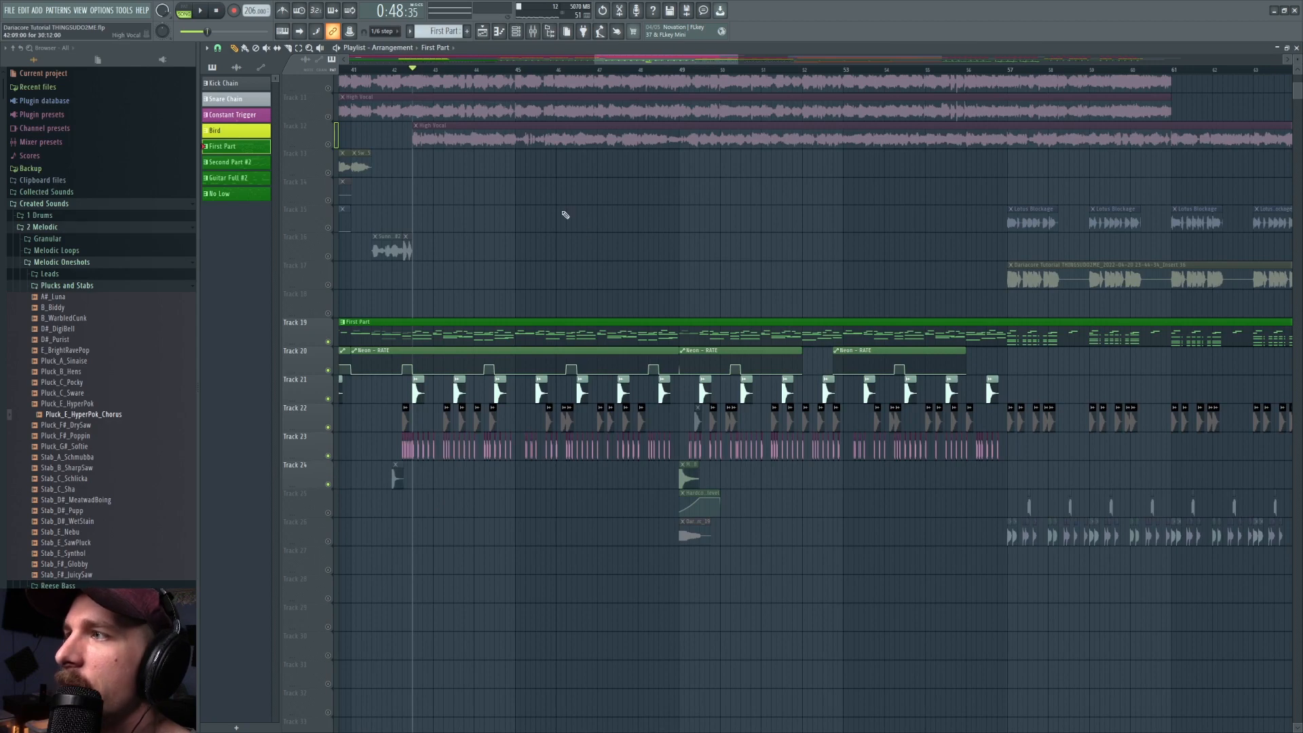
pyautogui.click(329, 541)
pyautogui.click(677, 71)
pyautogui.press('space')
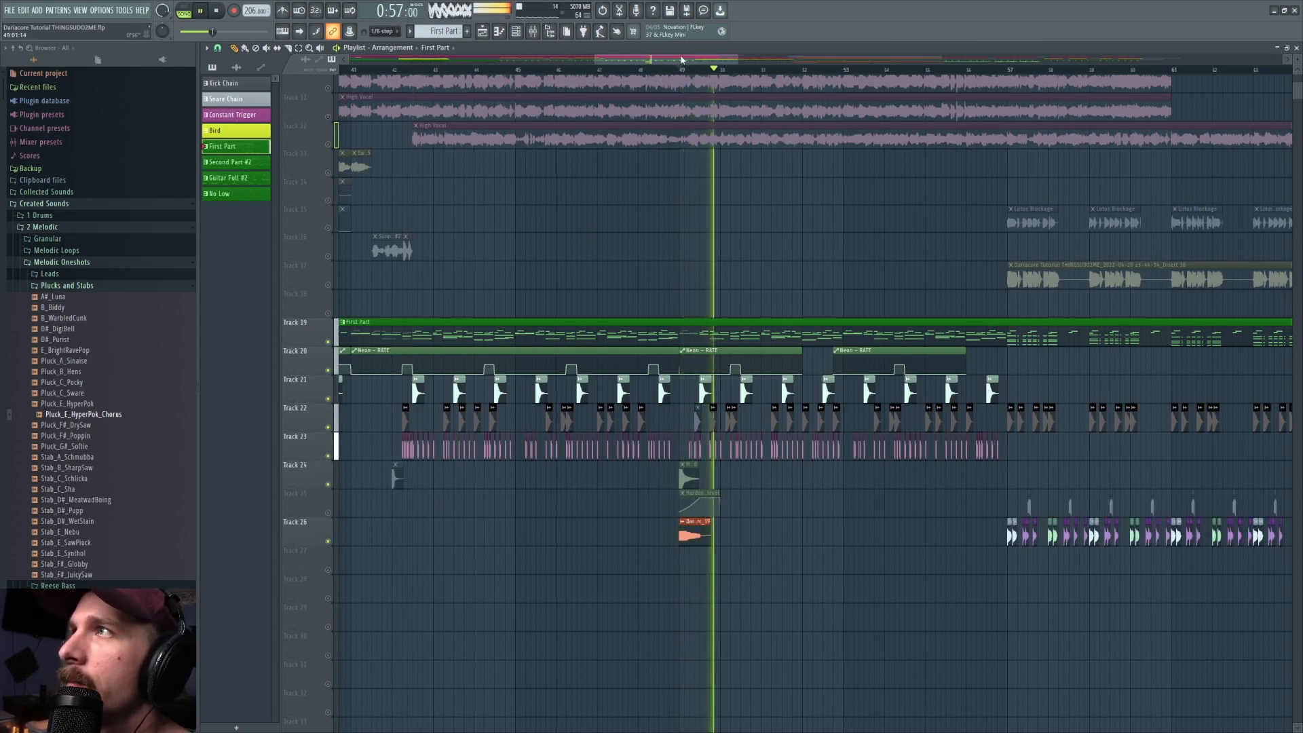
pyautogui.moveTo(682, 59); pyautogui.dragTo(700, 60)
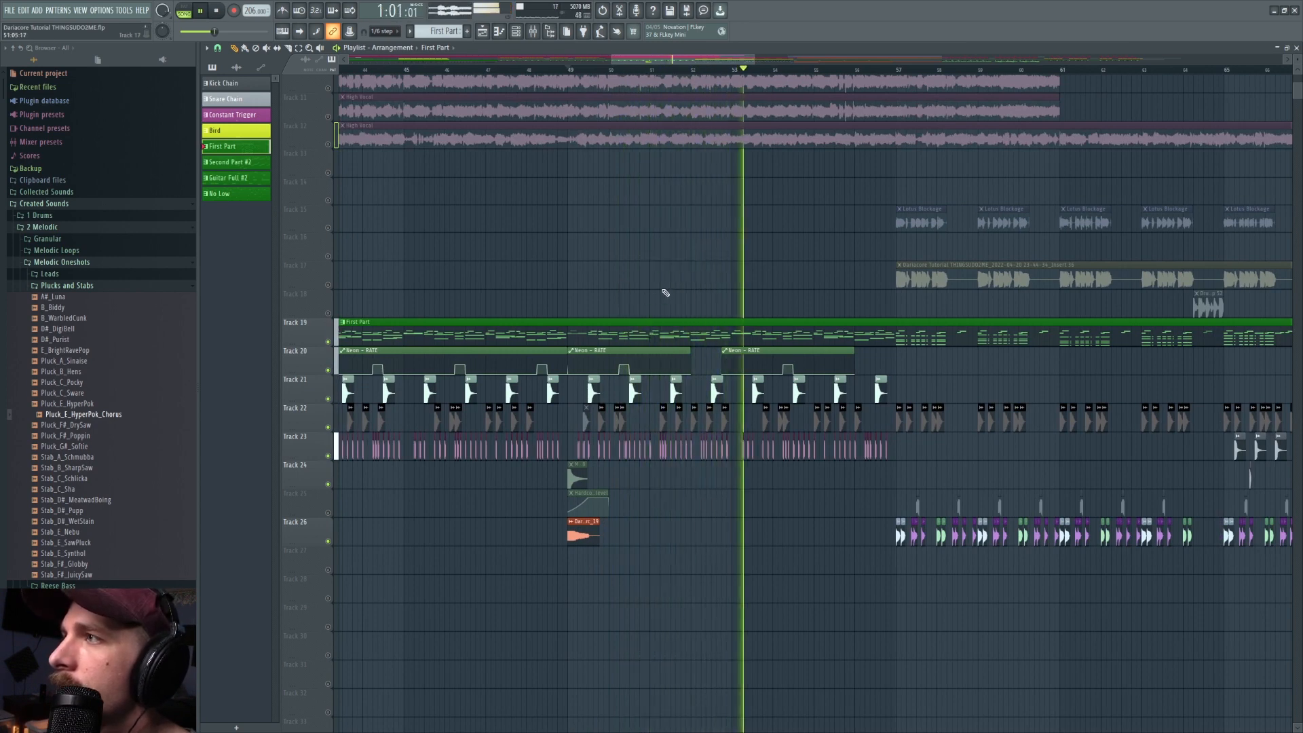
pyautogui.press('space')
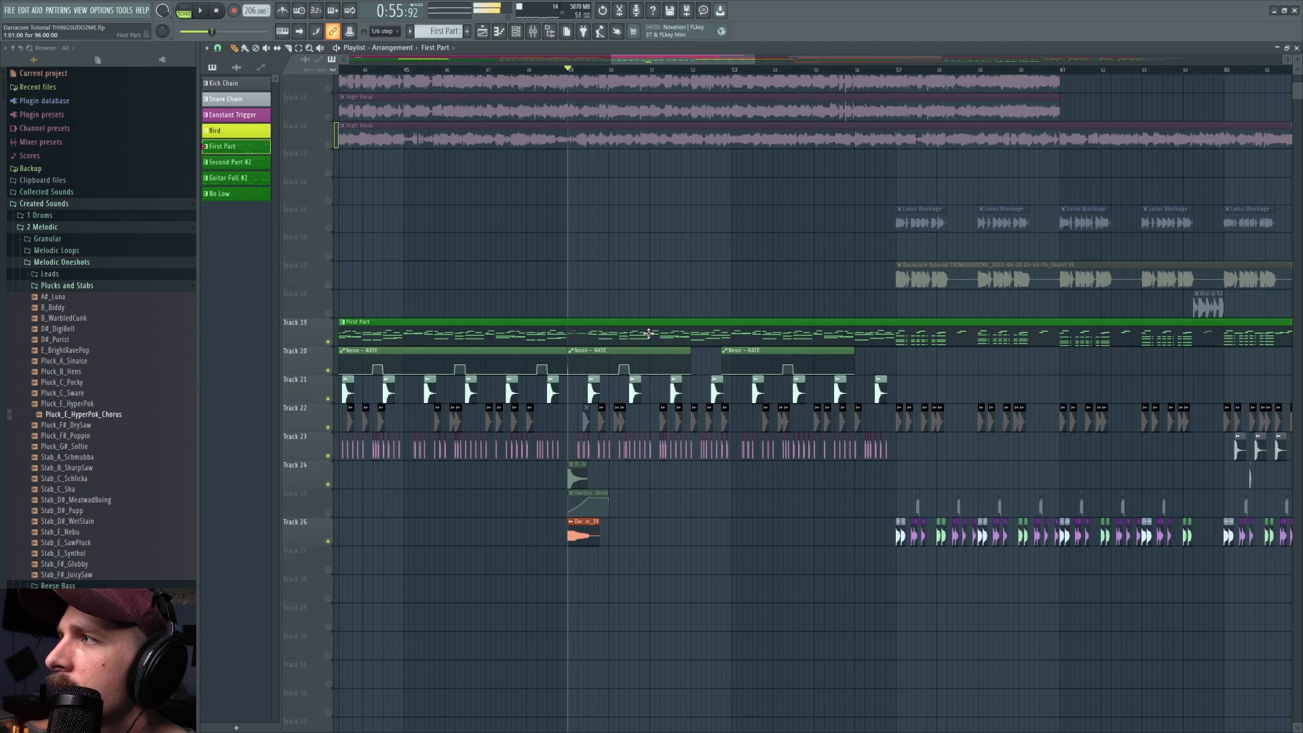
# Open the Neon notes of the First Part pattern in the piano roll and view them across the whole section
pyautogui.doubleClick(649, 334)
pyautogui.doubleClick(539, 475)
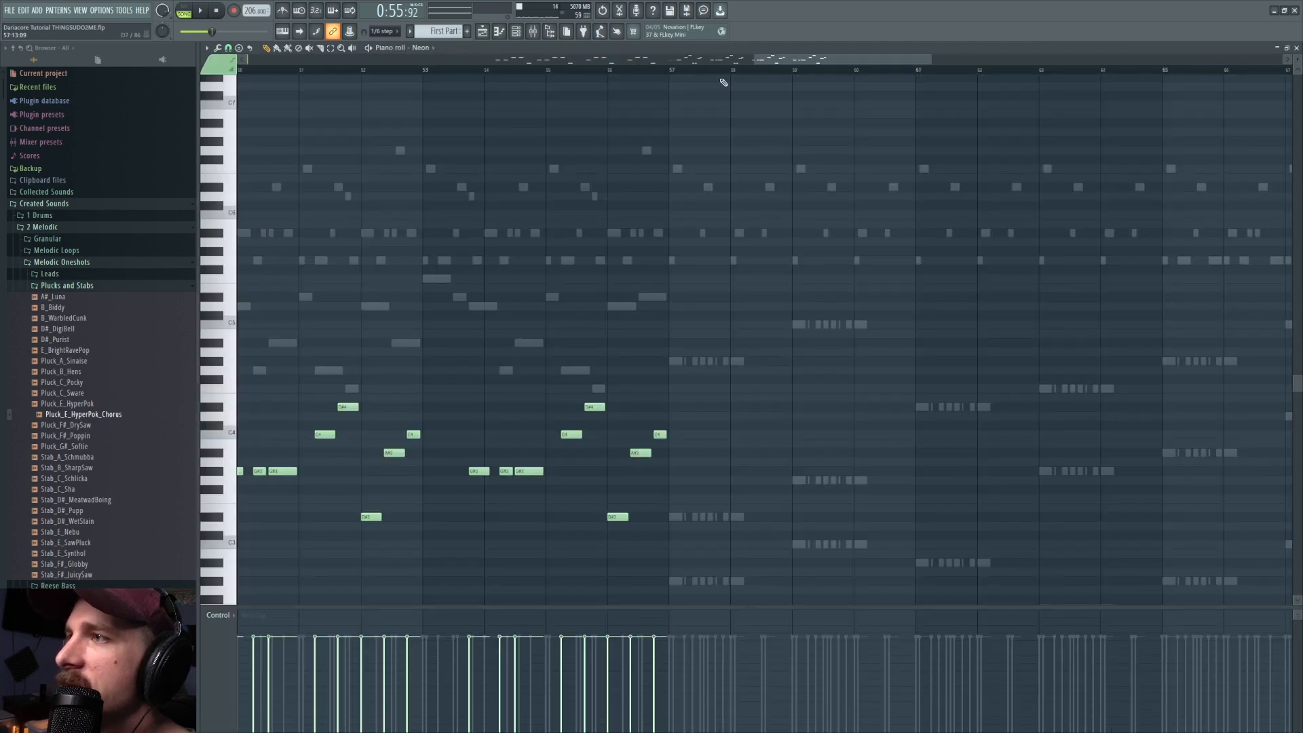
pyautogui.scroll(-3, 726, 79)
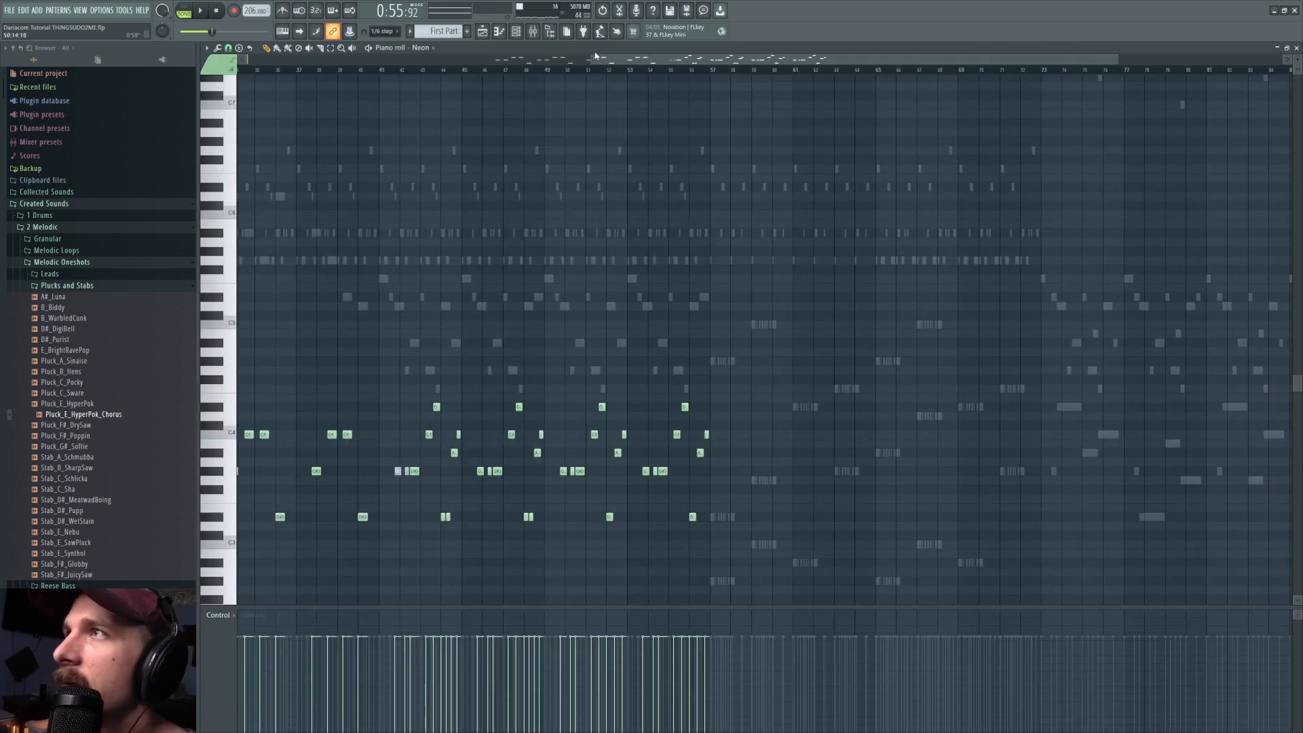
# Play the Neon melody from bar 49, and play it again from bar 53
pyautogui.press('space')
pyautogui.press('space')
pyautogui.press('space')
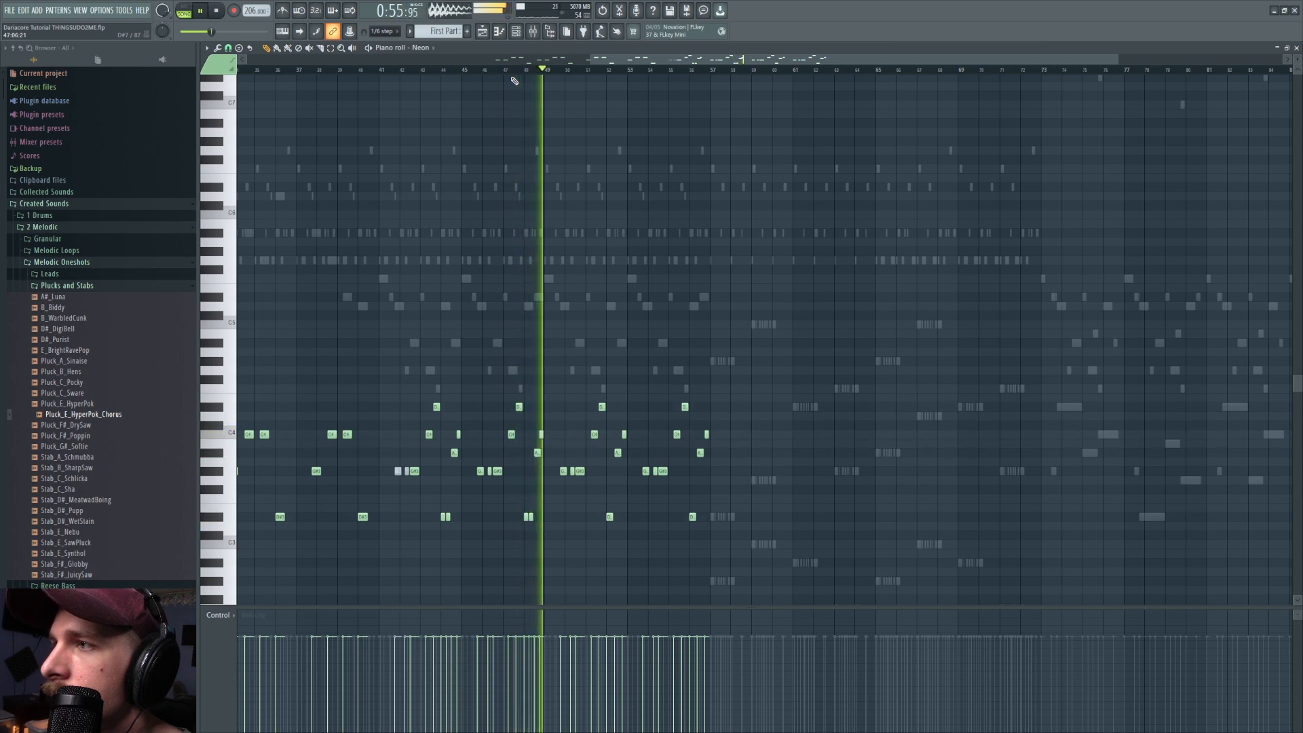
pyautogui.press('space')
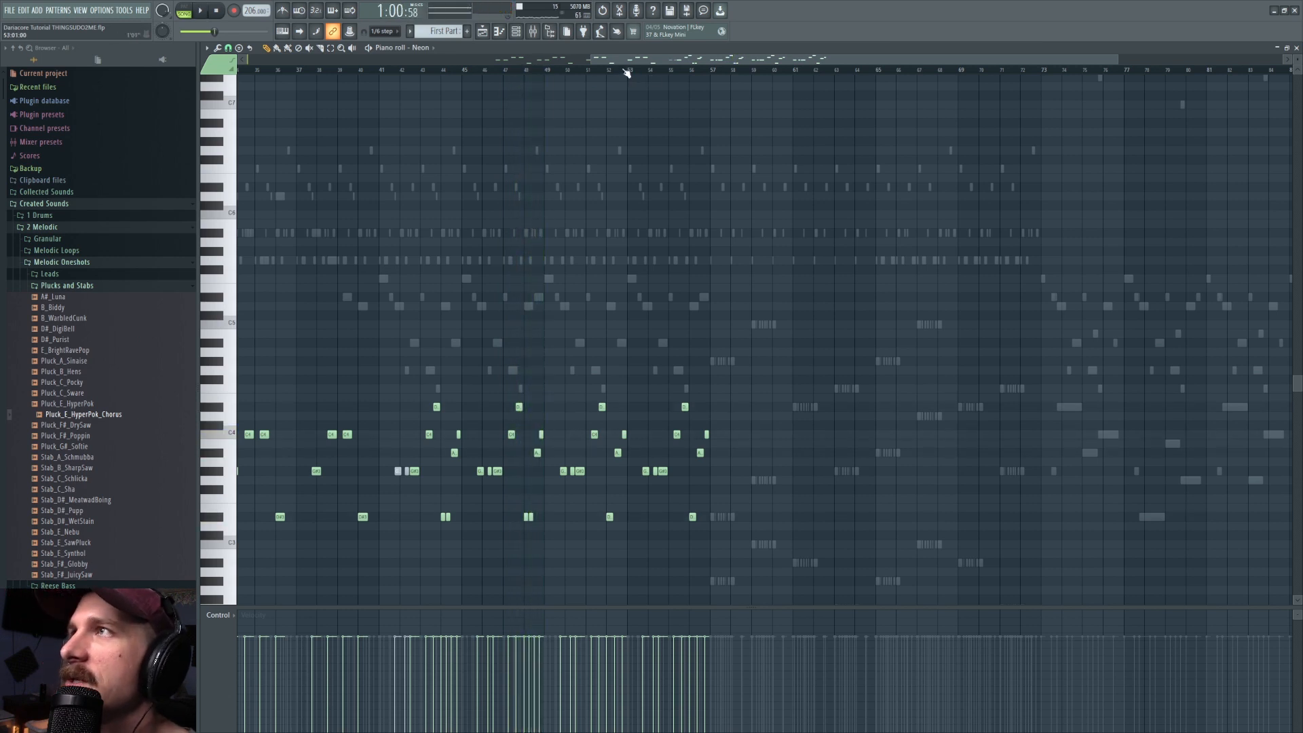
pyautogui.press('space')
pyautogui.press('space')
# Return to the playlist, listen to the end of the drop with all tracks active, stop playback and view the surrounding arrangement
pyautogui.press('F5')
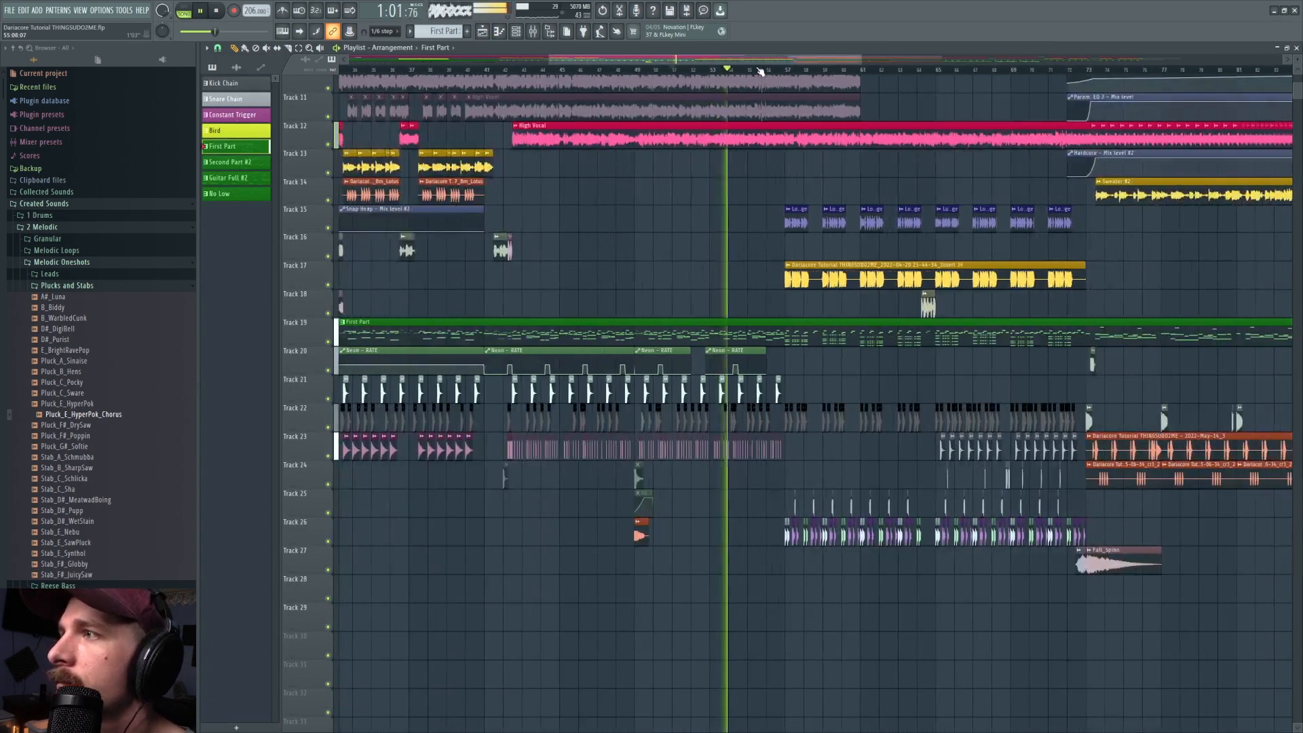
pyautogui.scroll(4, 760, 71)
pyautogui.scroll(-5, 755, 71)
pyautogui.press('space')
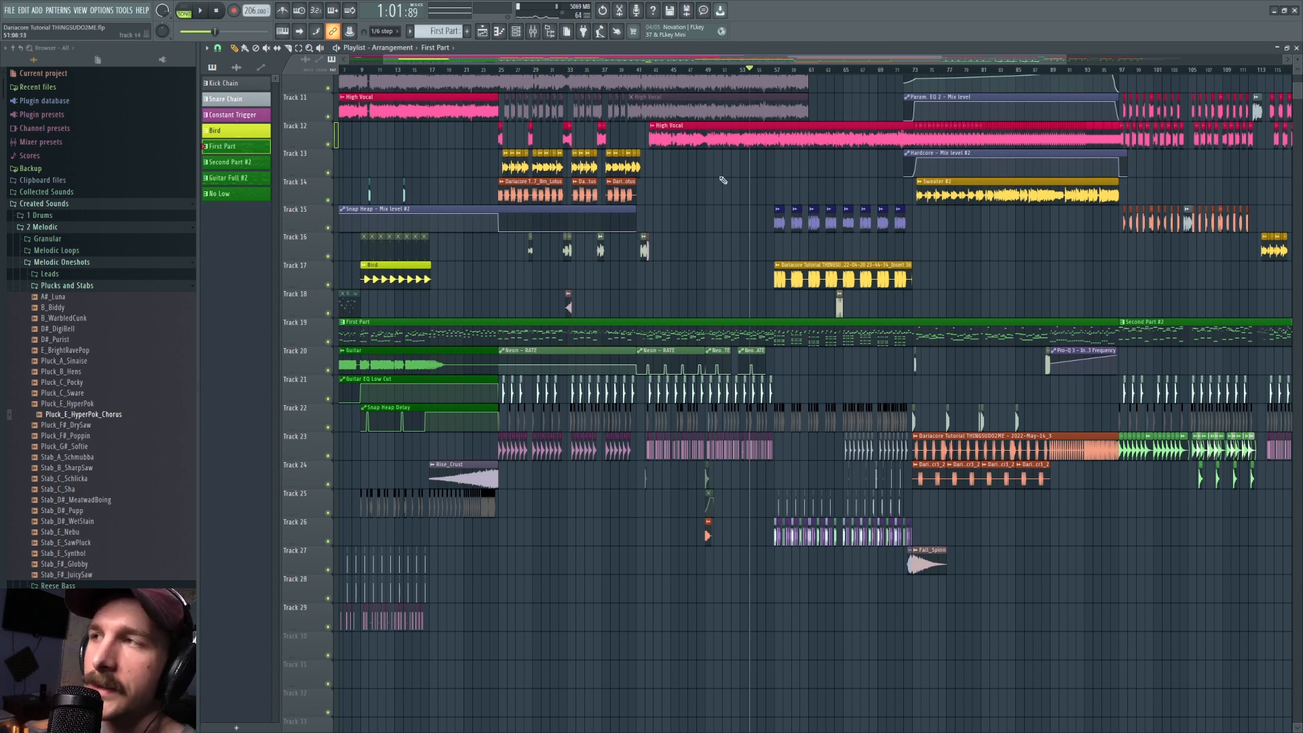
pyautogui.scroll(1, 741, 184)
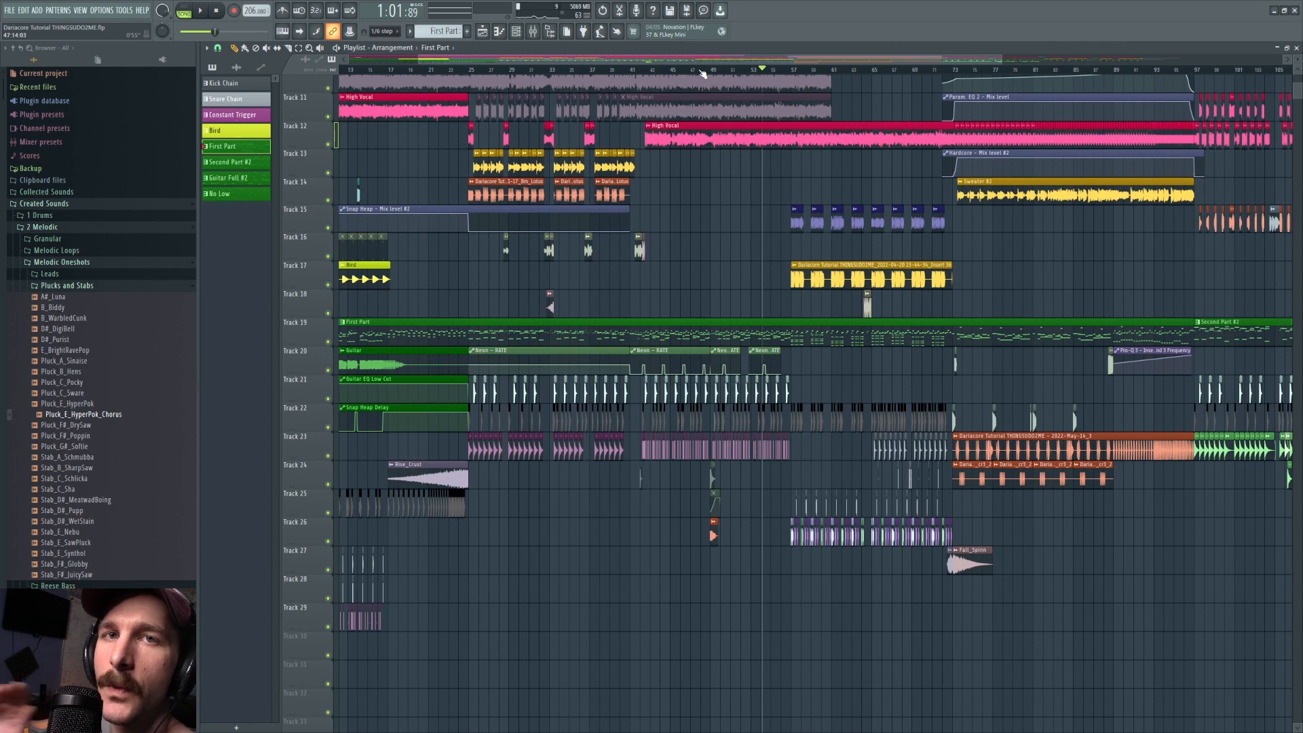